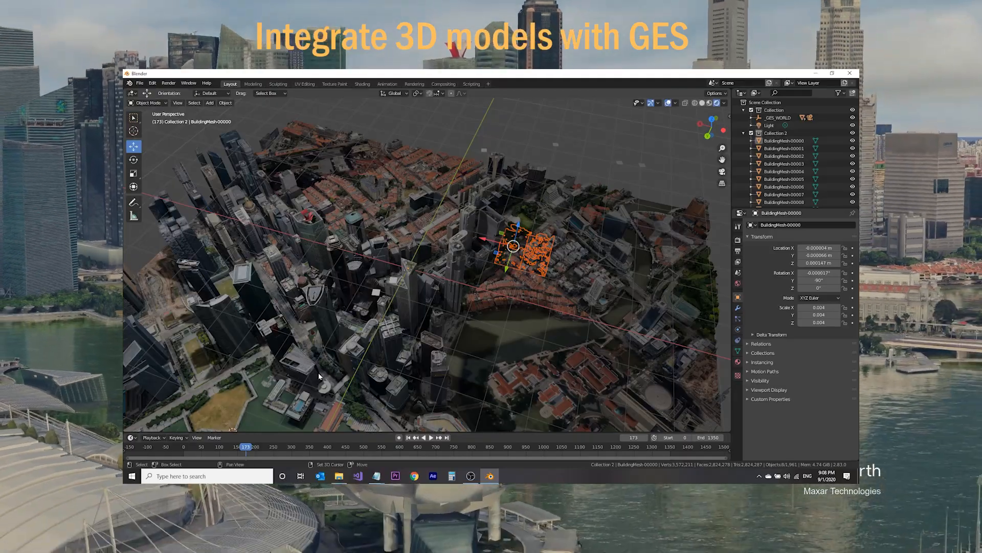
Step: Enable Screen Space Reflections in the Eevee render settings of the Singapore scene
middle_click_drag(254, 422, 346, 308, "shift")
scroll(267, 341, "up", 5)
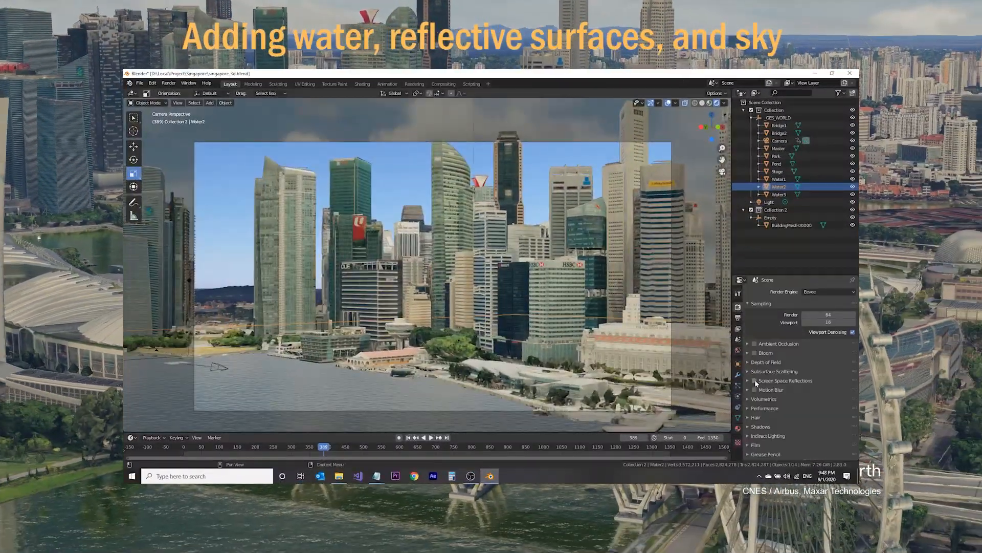
left_click(755, 381)
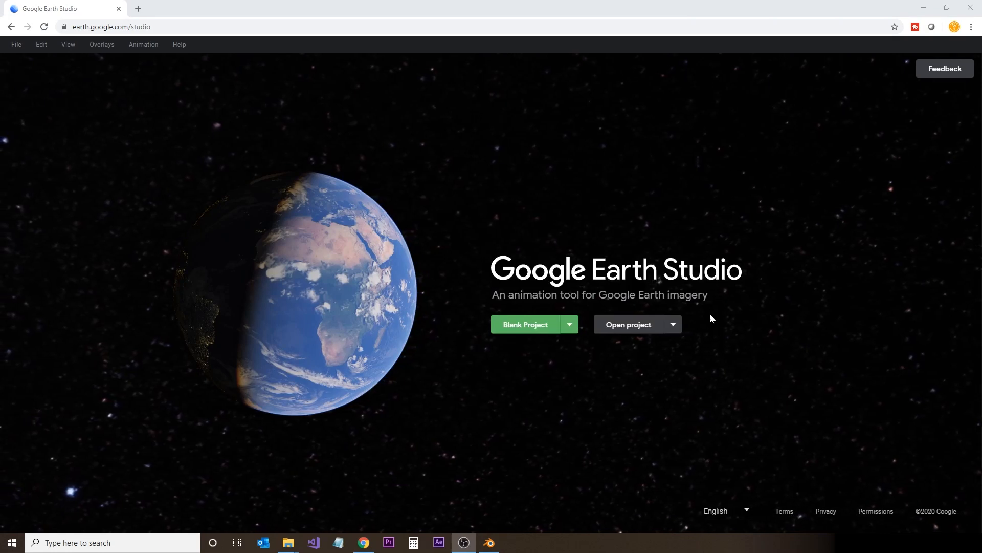
Step: Switch to Google Earth Studio, open the last project and move the playhead to frame 0
left_click(672, 324)
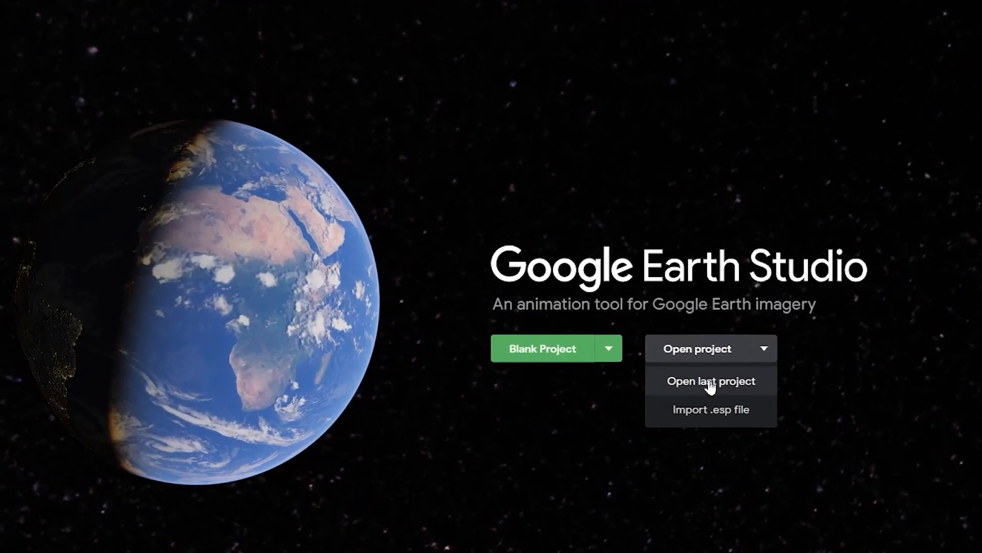
left_click(711, 383)
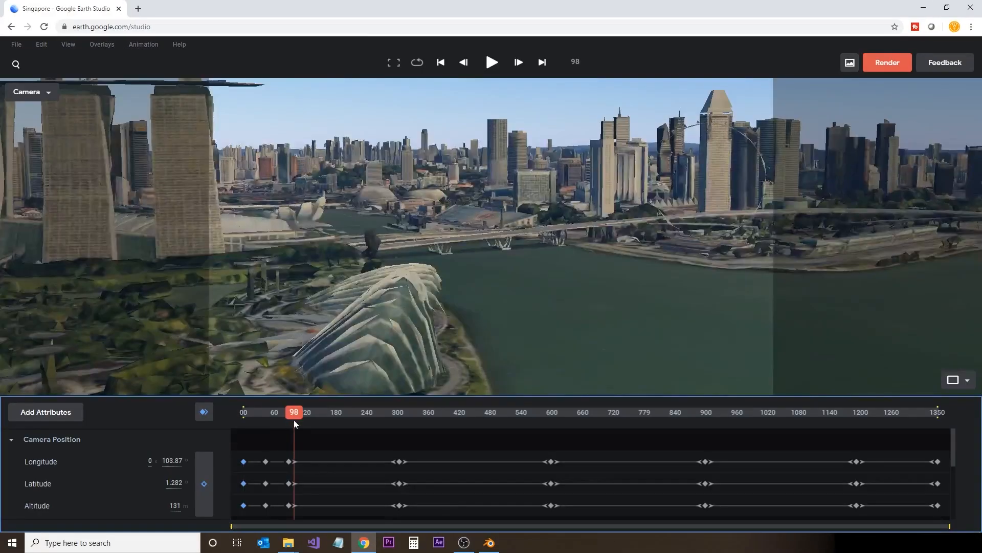
left_click_drag(294, 423, 241, 414)
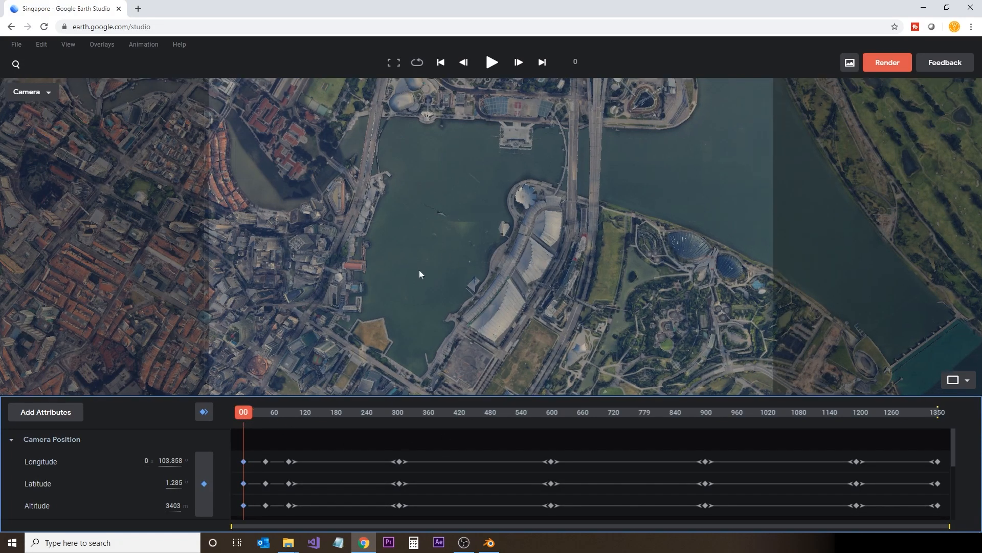
scroll(413, 284, "up", 5)
scroll(414, 283, "down", 3)
scroll(414, 284, "down", 3)
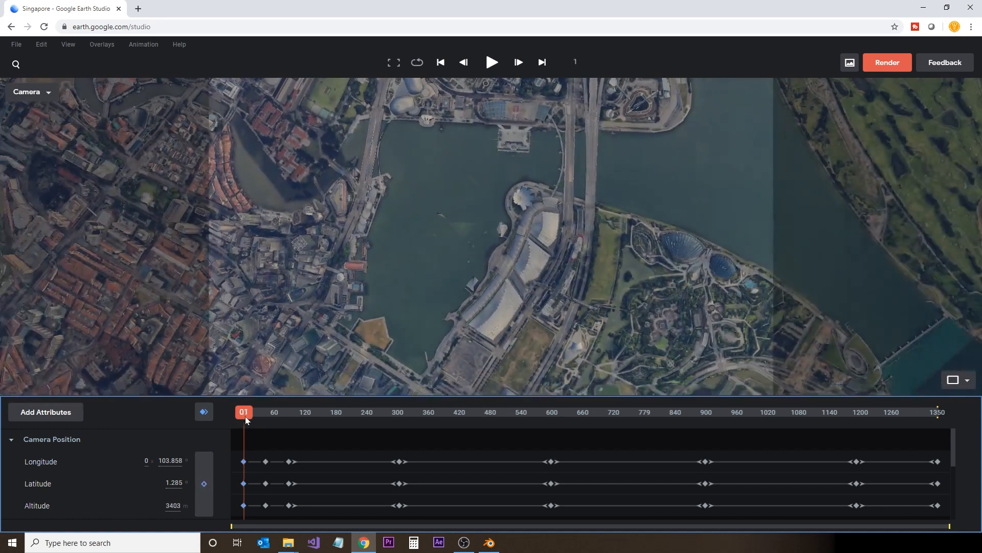
mouse_move(245, 416)
left_mouse_down()
mouse_move(266, 421)
mouse_move(243, 414)
left_mouse_up()
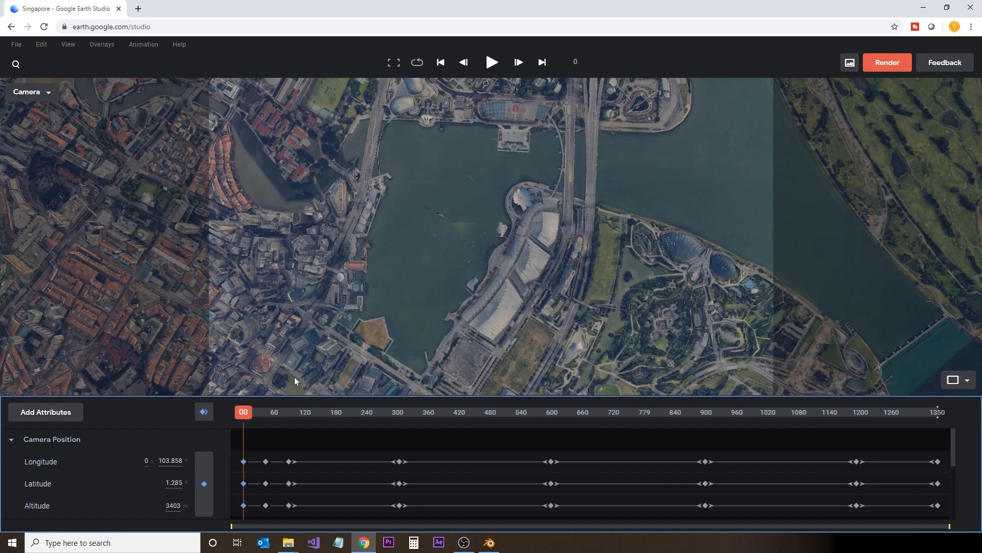
Step: Show the viewport in Top view and open the Track Points list, placing it clear of the camera's circular path
left_click(38, 92)
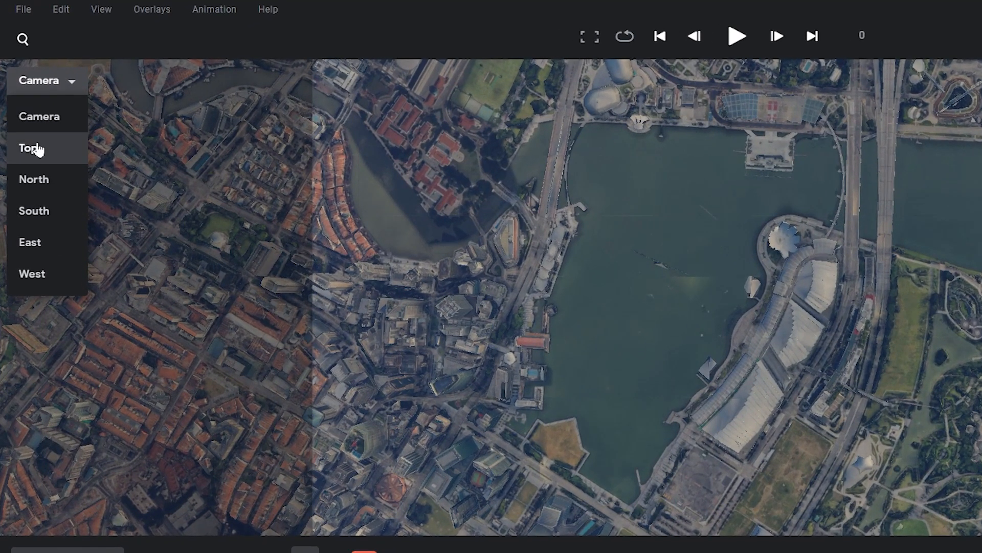
left_click(37, 149)
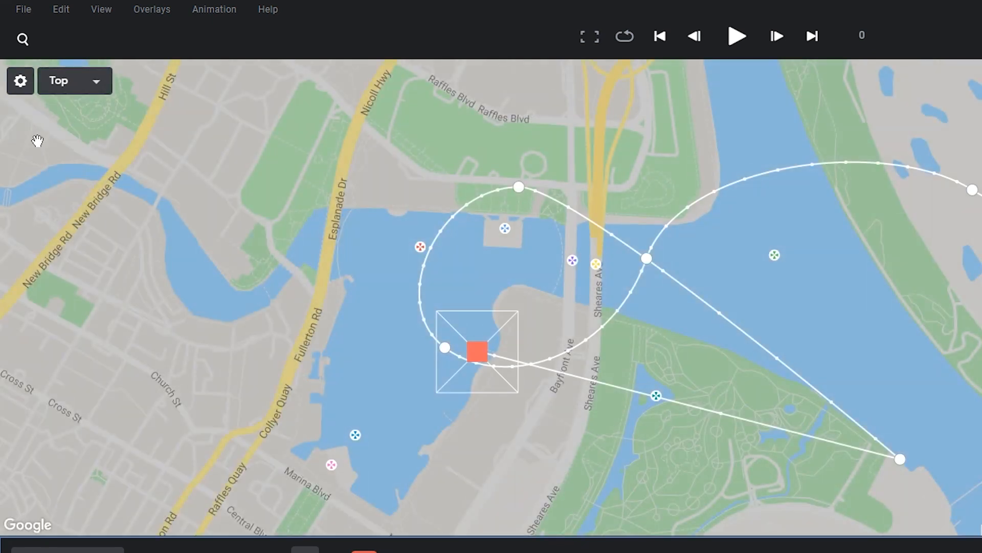
left_click(101, 9)
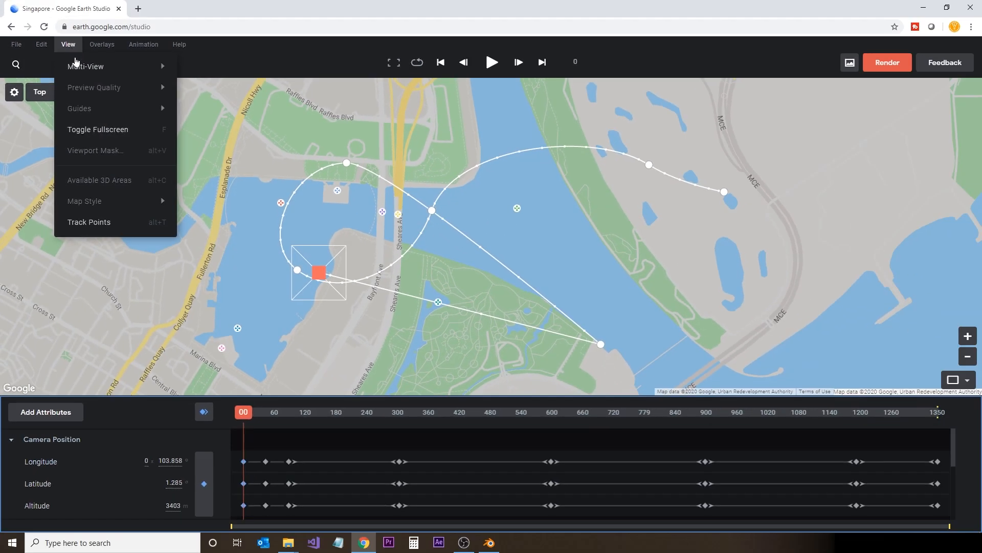
left_click(78, 220)
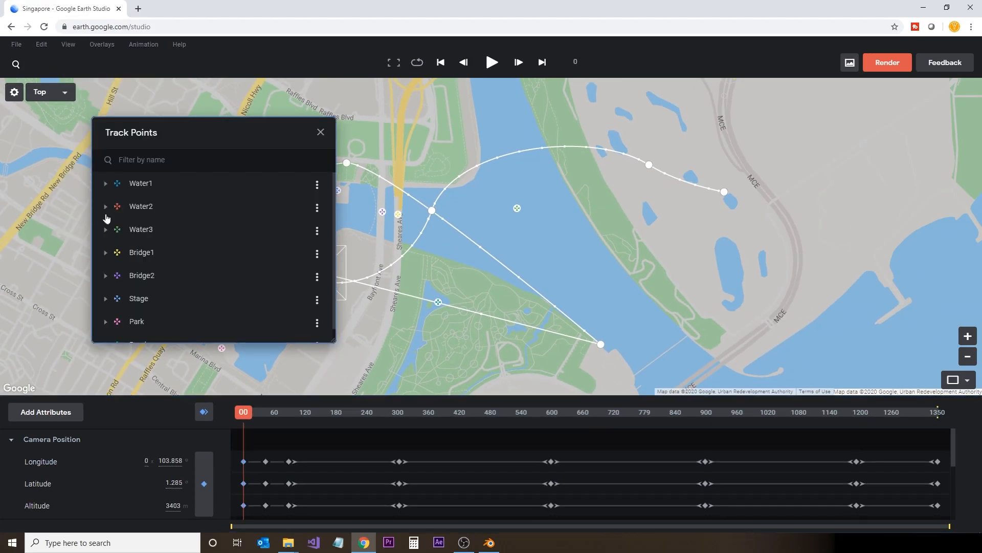
scroll(152, 205, "down", 1)
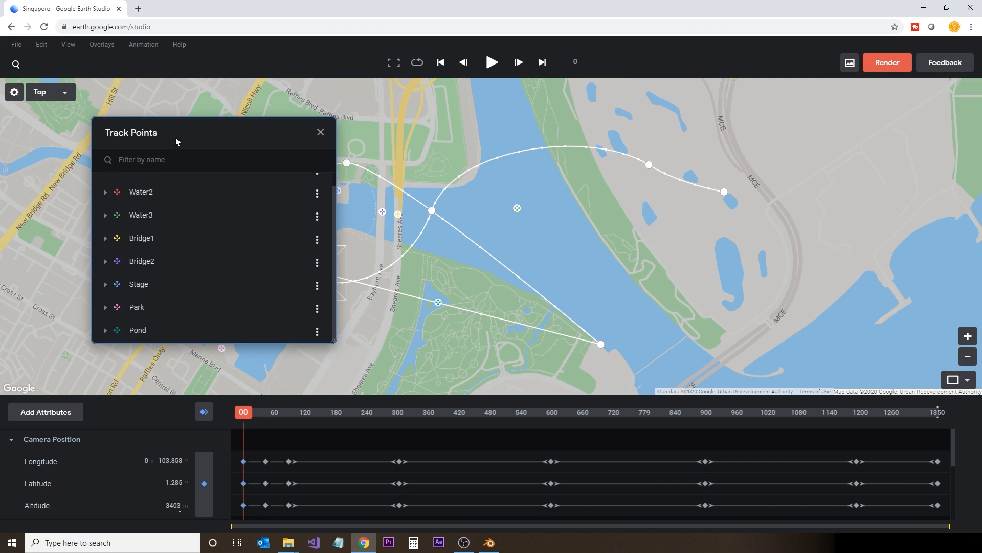
left_click_drag(176, 137, 776, 126)
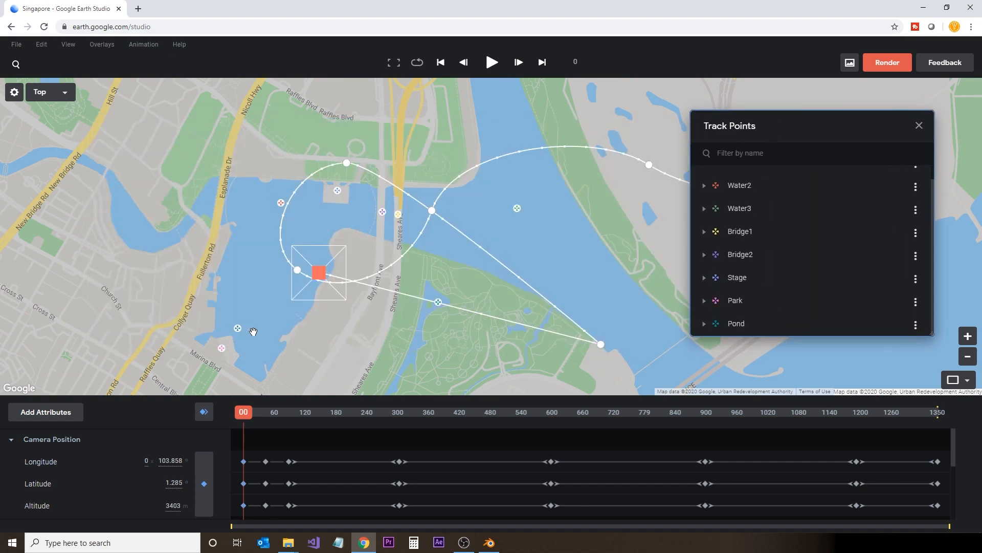
Step: Identify the Park track point and switch the Top view to Satellite style to examine the park by the bay
left_click(222, 348)
left_click(17, 92)
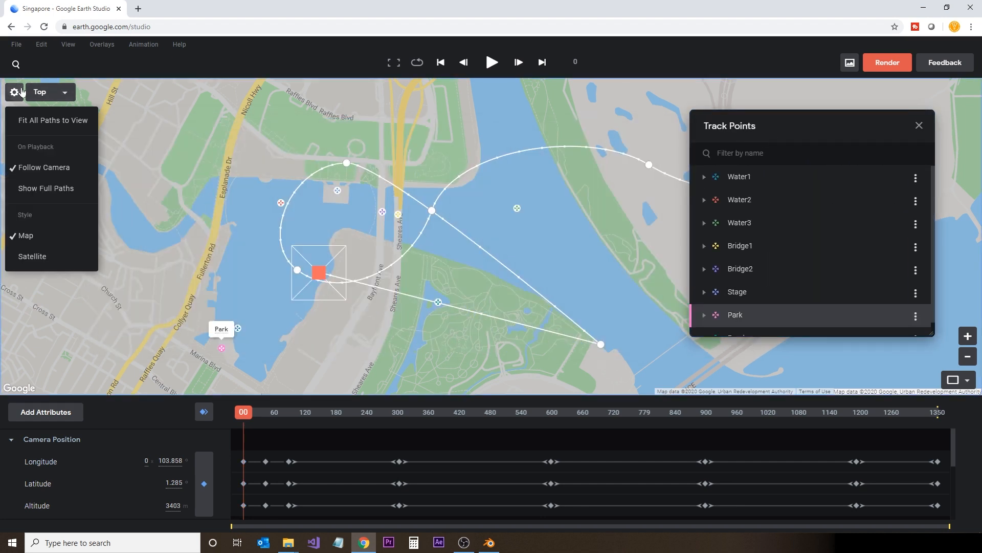
left_click(17, 258)
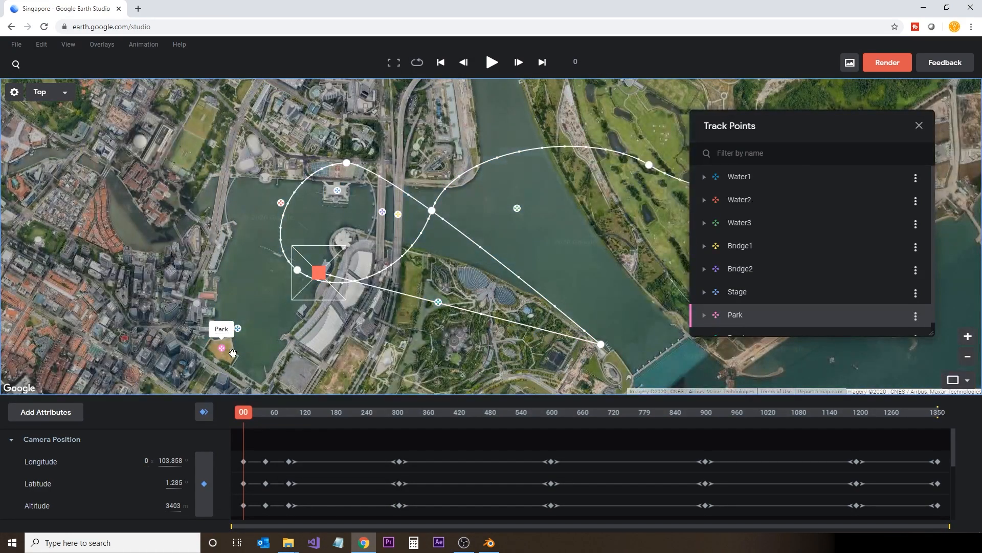
scroll(233, 353, "up", 5)
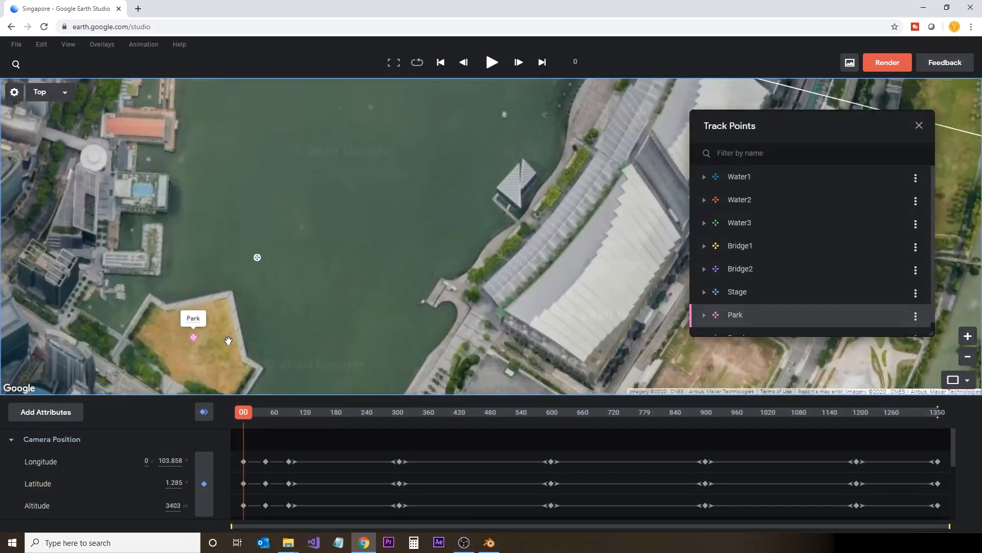
left_click(228, 340)
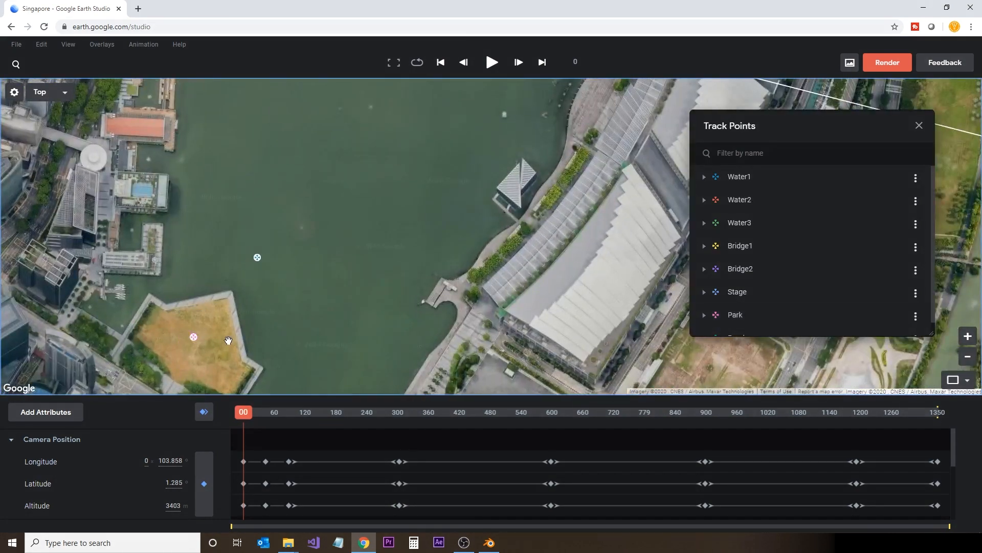
scroll(215, 308, "up", 2)
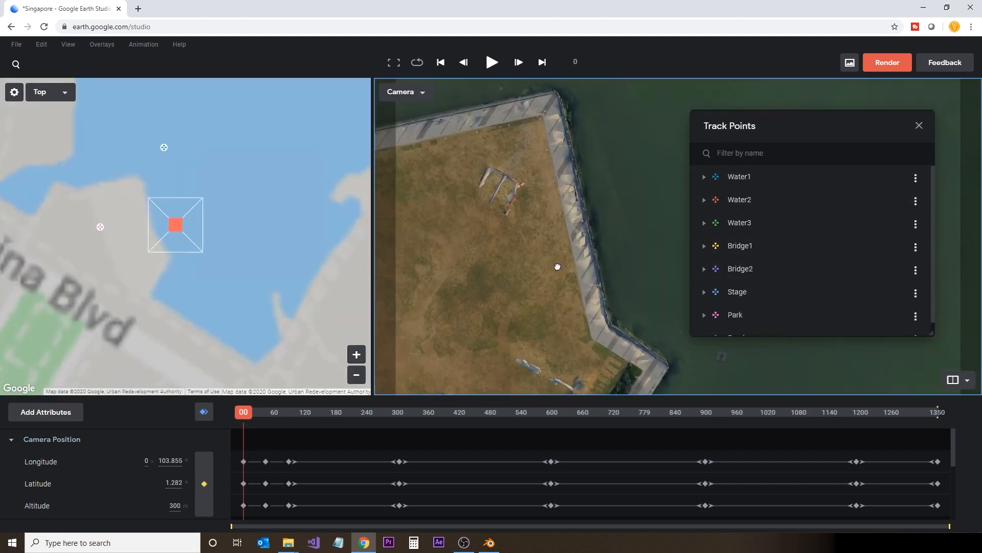
Step: Set a track point in the camera view at the waterfront corner of the park's lawn
left_click_drag(557, 266, 583, 289)
scroll(622, 177, "up", 4)
left_click_drag(550, 245, 535, 267)
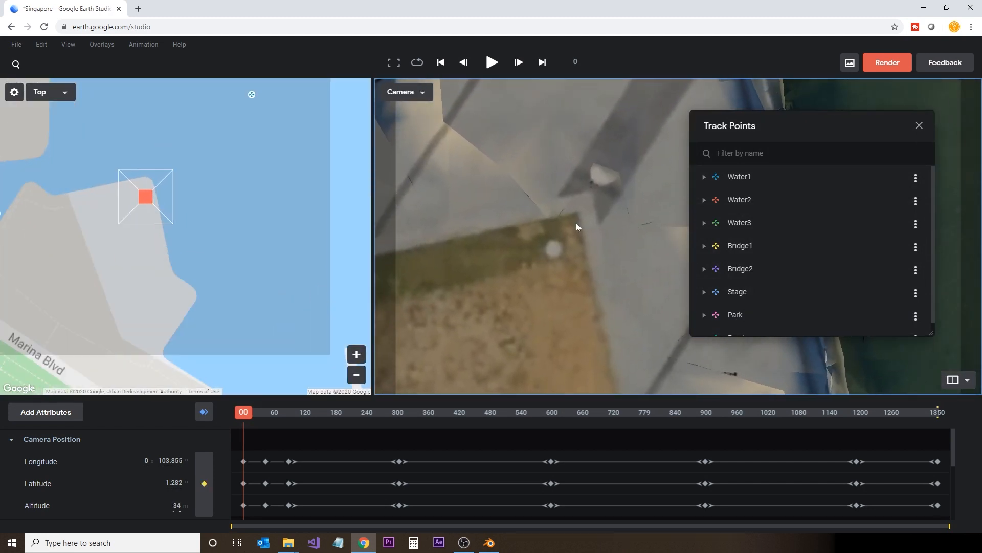
right_click(575, 216)
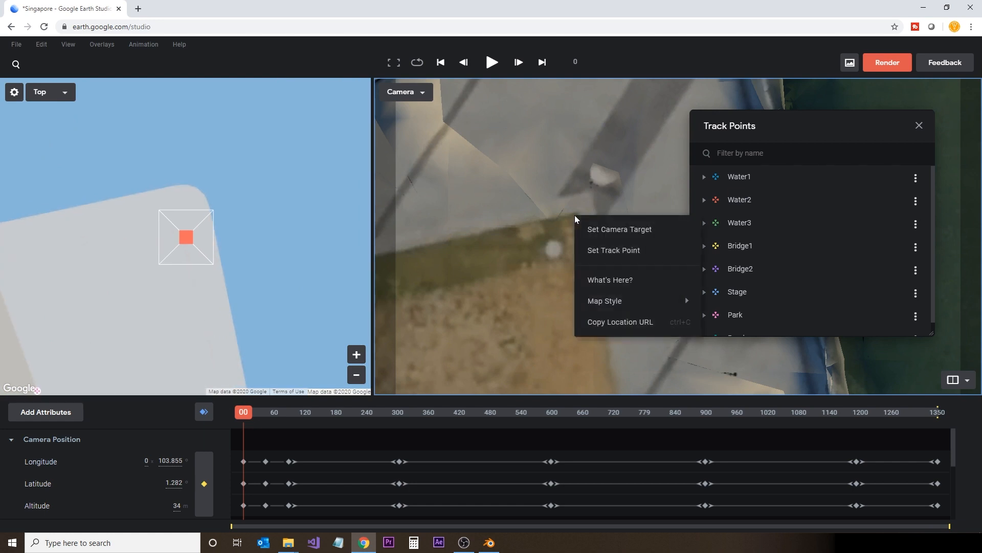
left_click(614, 250)
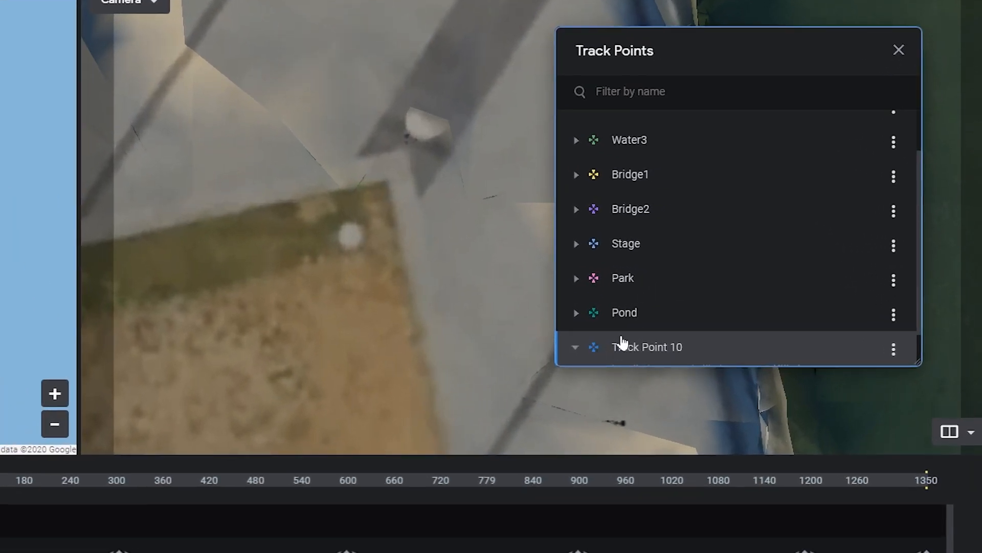
Step: Rename the new track point as Master and close the Track Points list
left_click(734, 322)
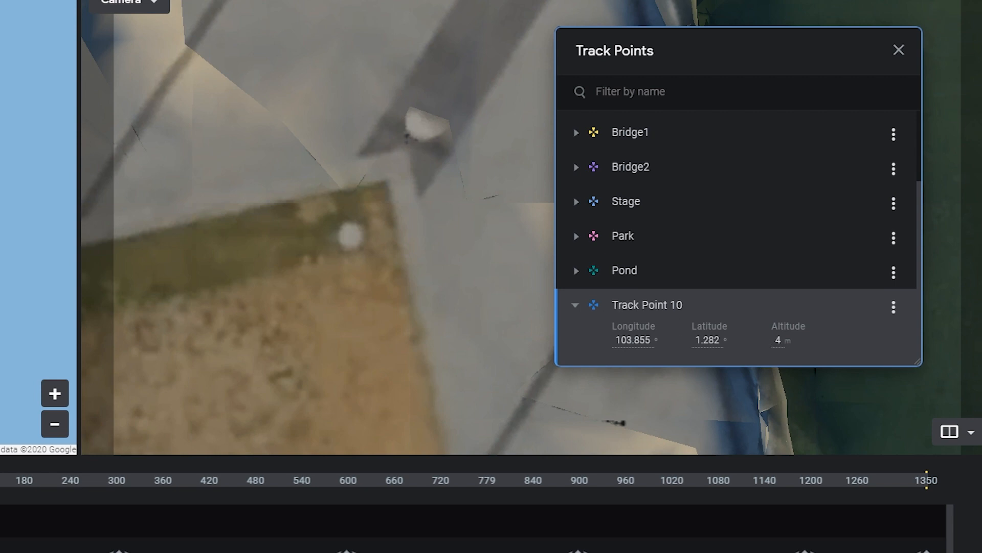
double_click(629, 306)
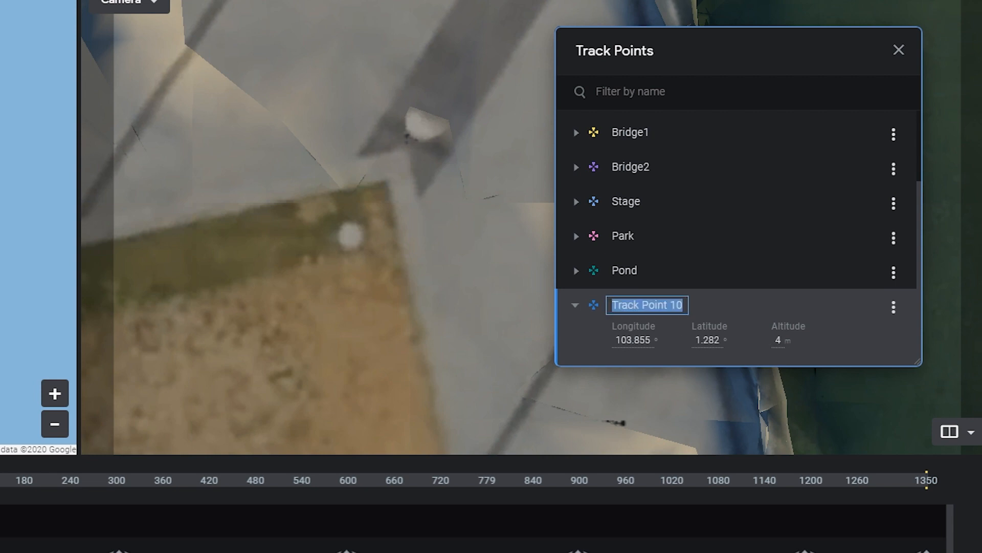
type("Master")
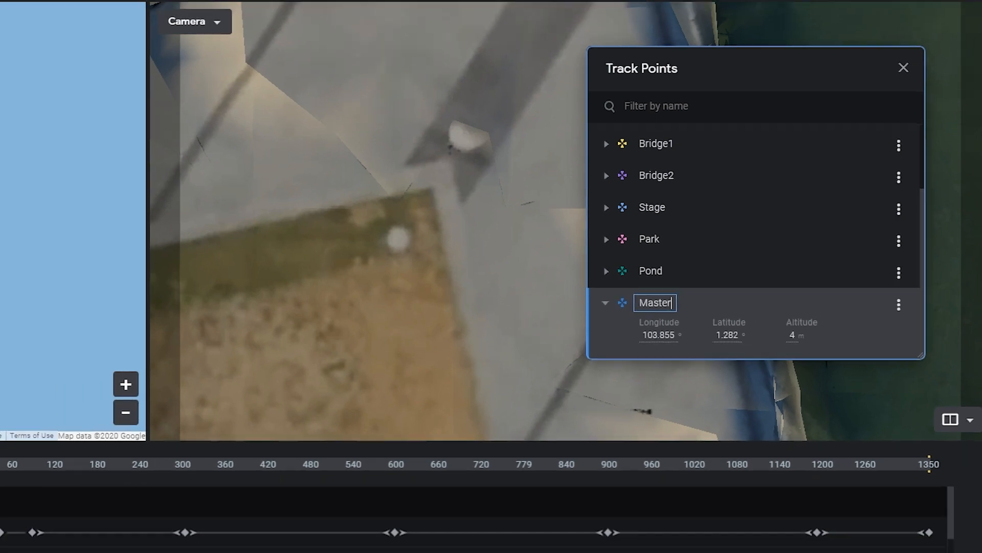
key("Return")
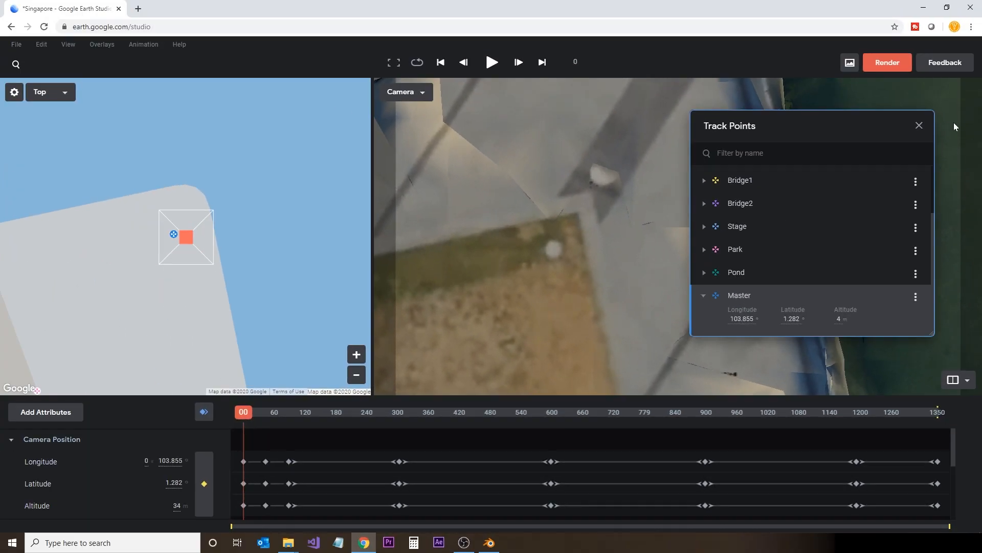
left_click(919, 126)
scroll(590, 267, "down", 10)
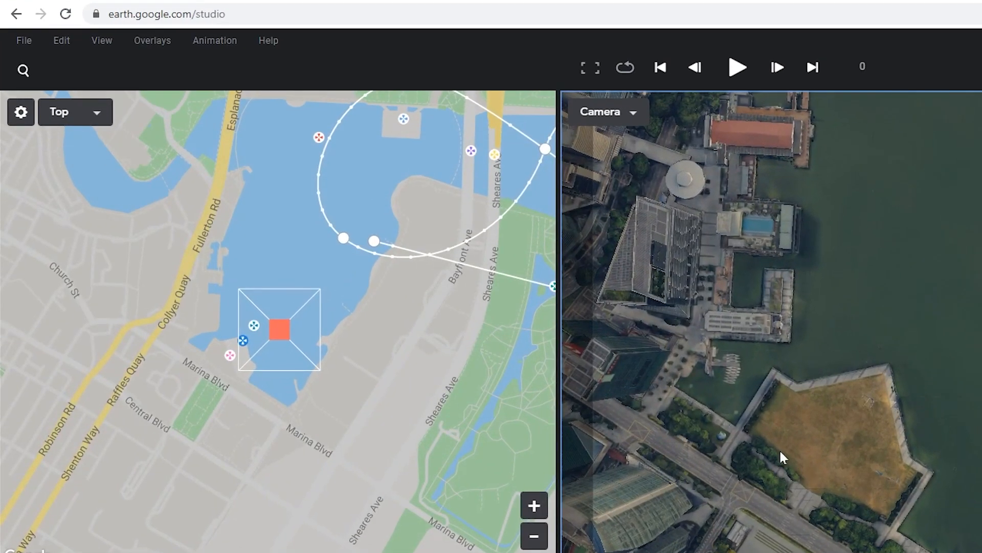
Step: Set up a 3D tracking data export with the JSON (.json) file type
left_click(21, 41)
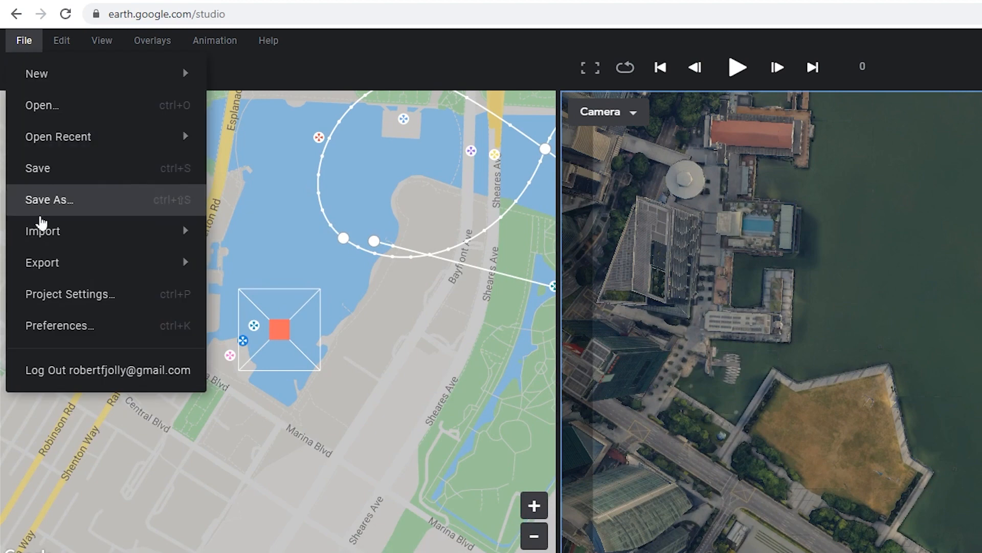
mouse_move(60, 263)
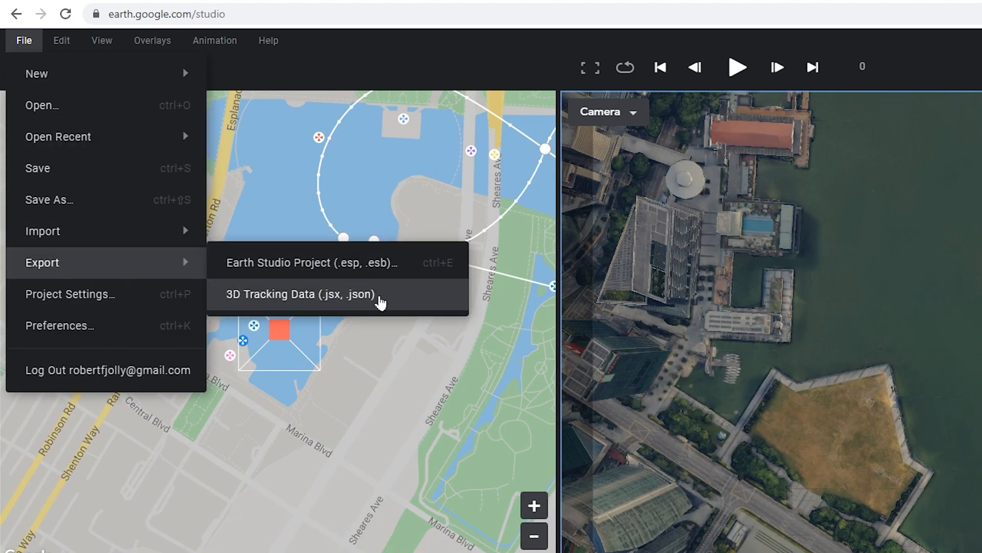
left_click(380, 296)
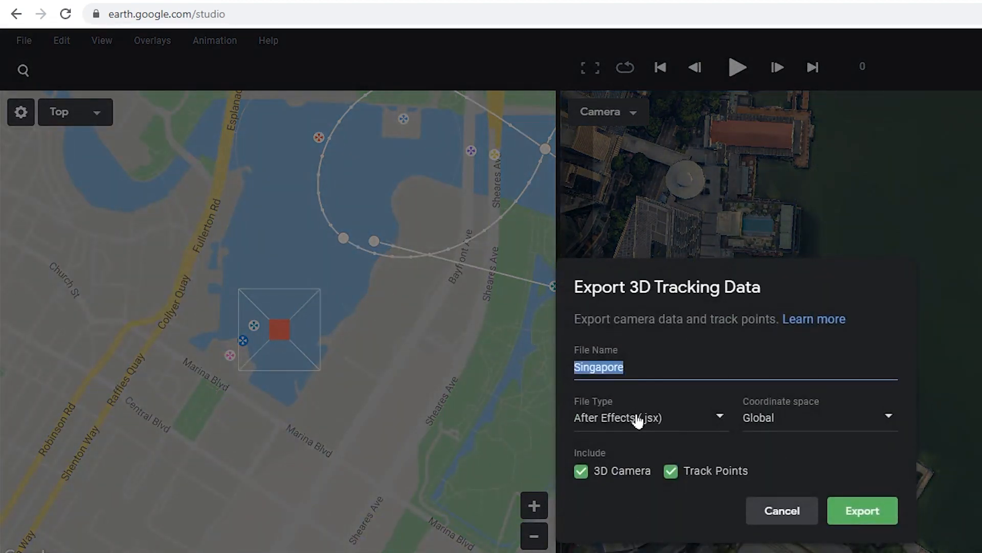
left_click(637, 417)
left_click(624, 488)
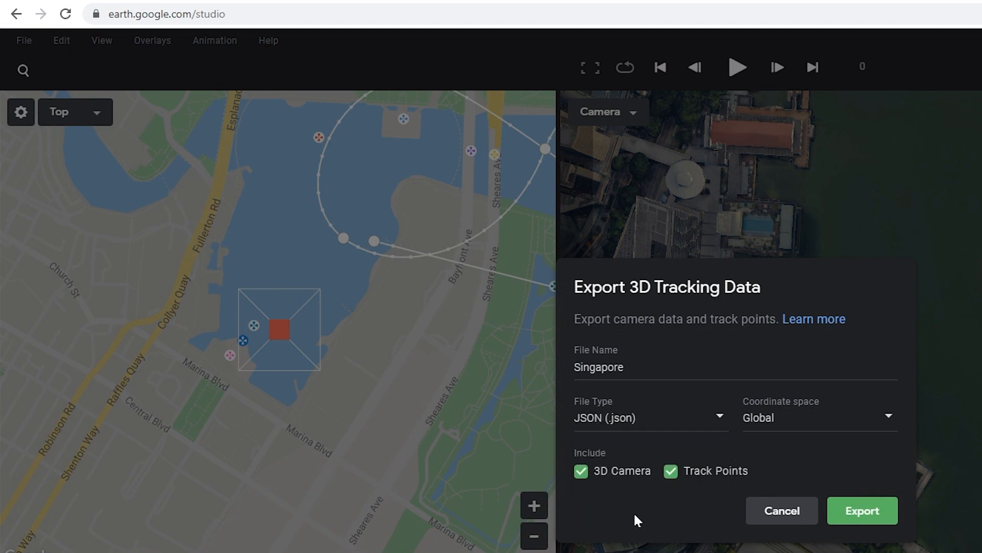
Step: Export the tracking data over the existing Singapore.json in the Singapore project folder
left_click(875, 519)
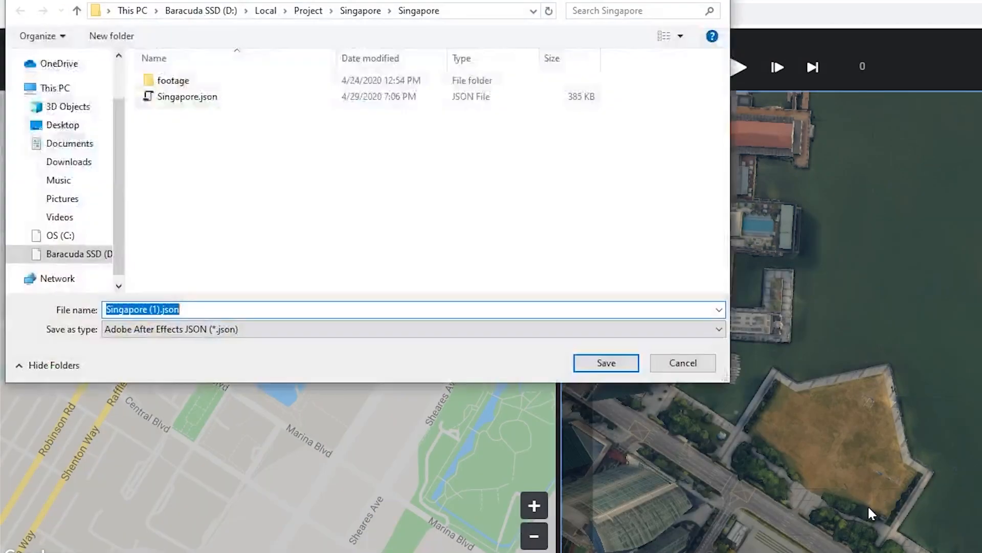
left_click(150, 96)
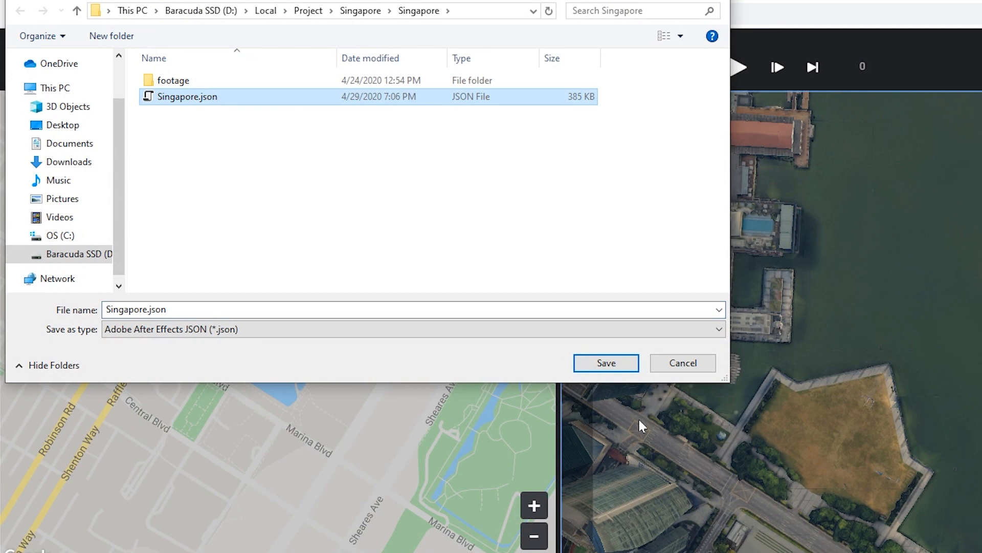
left_click(608, 362)
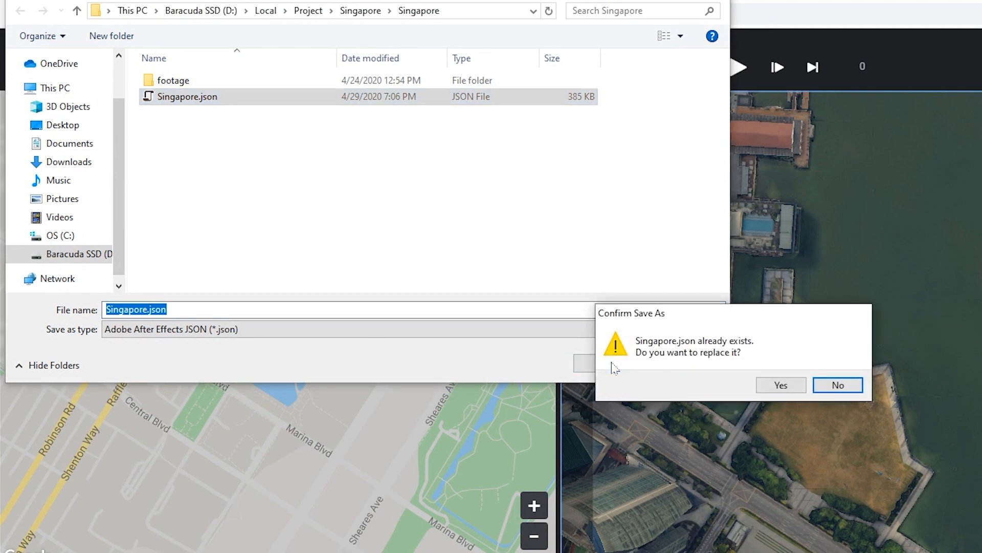
left_click(788, 384)
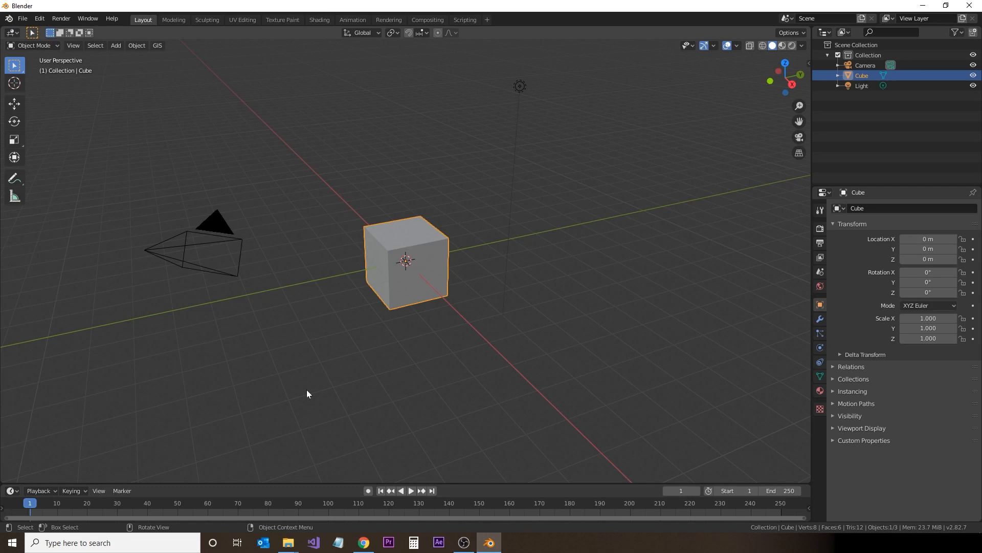
Step: Switch to Blender and delete the default cube from the new scene
left_click(302, 354)
left_click(401, 246)
key("Delete")
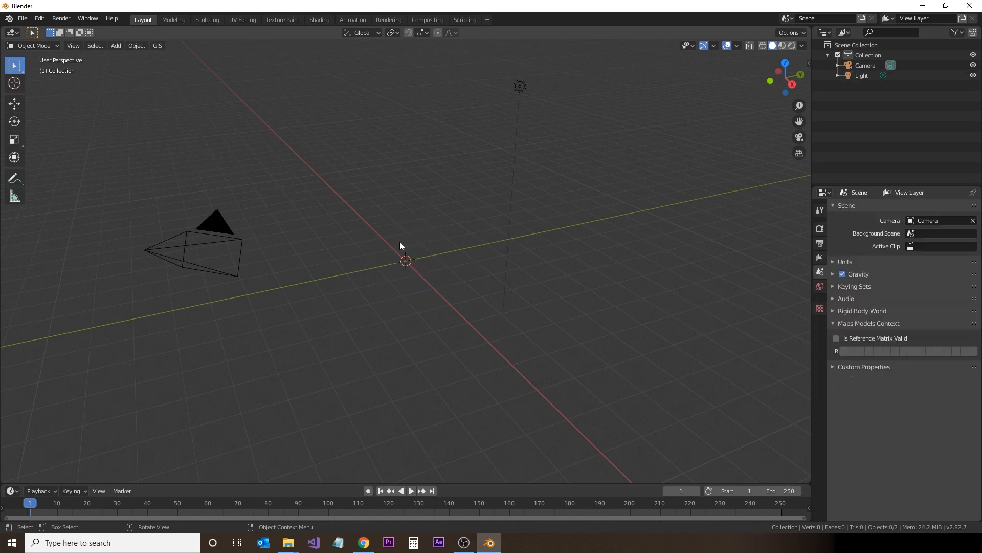
Step: Open the GES_importscript.py script from the Singapore project folder in the Scripting workspace
left_click(465, 20)
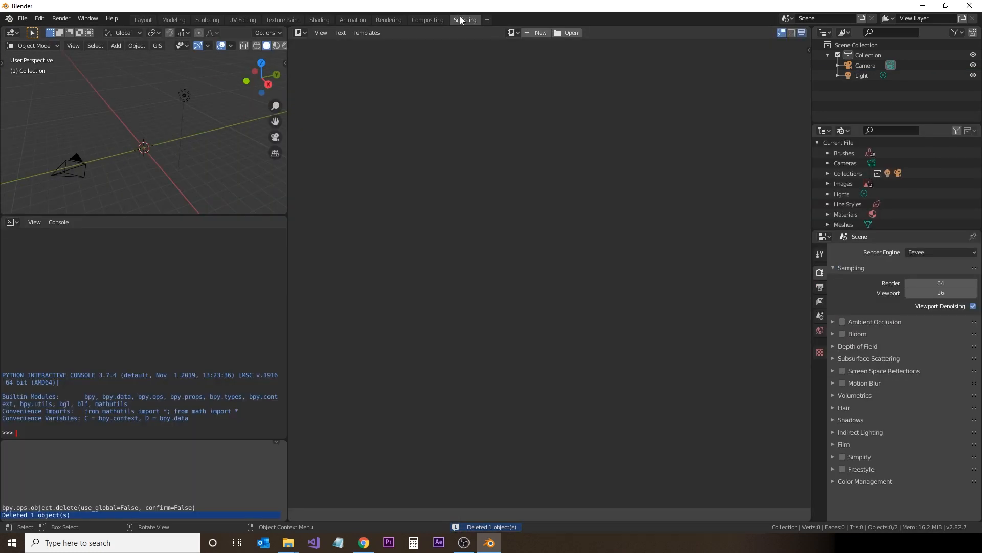
left_click(572, 32)
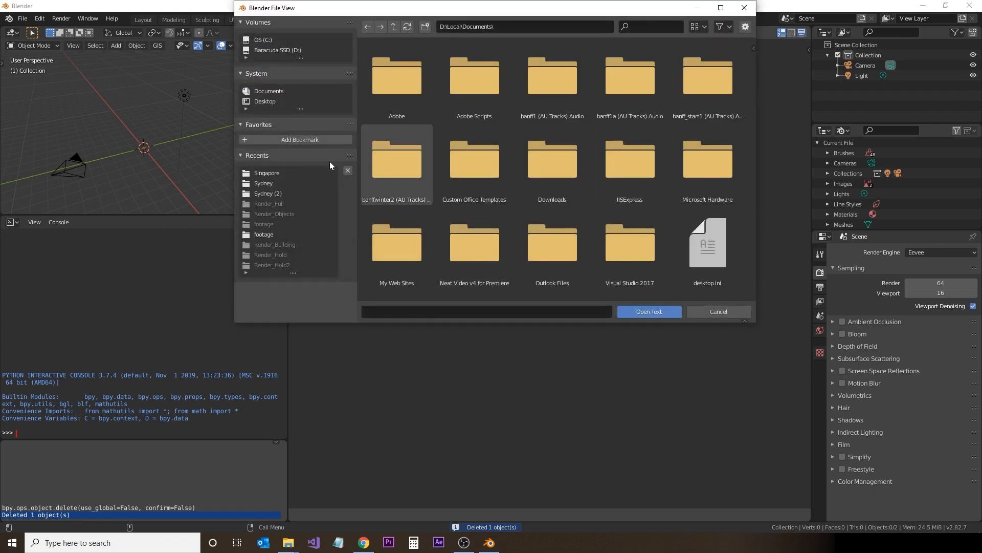
left_click(269, 174)
left_click(497, 94)
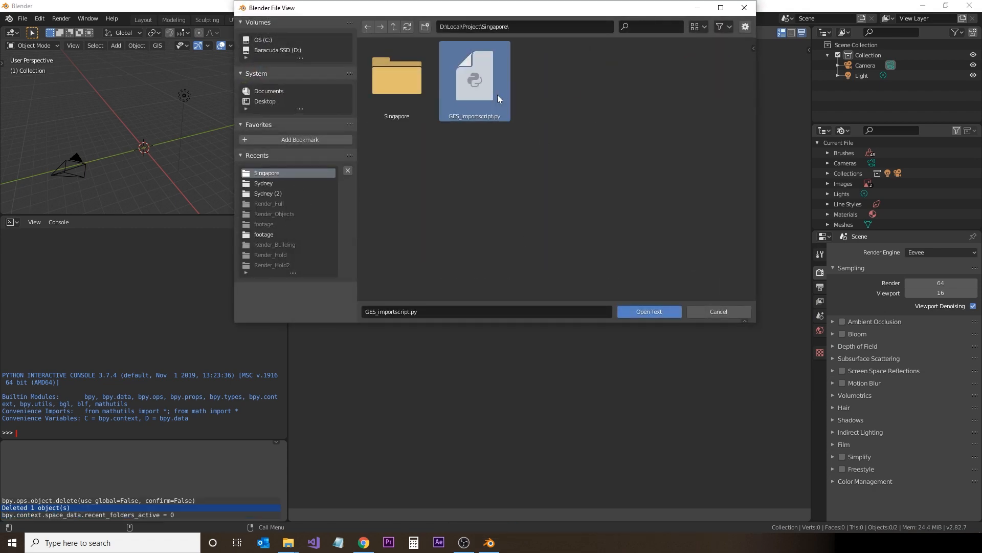
left_click(652, 312)
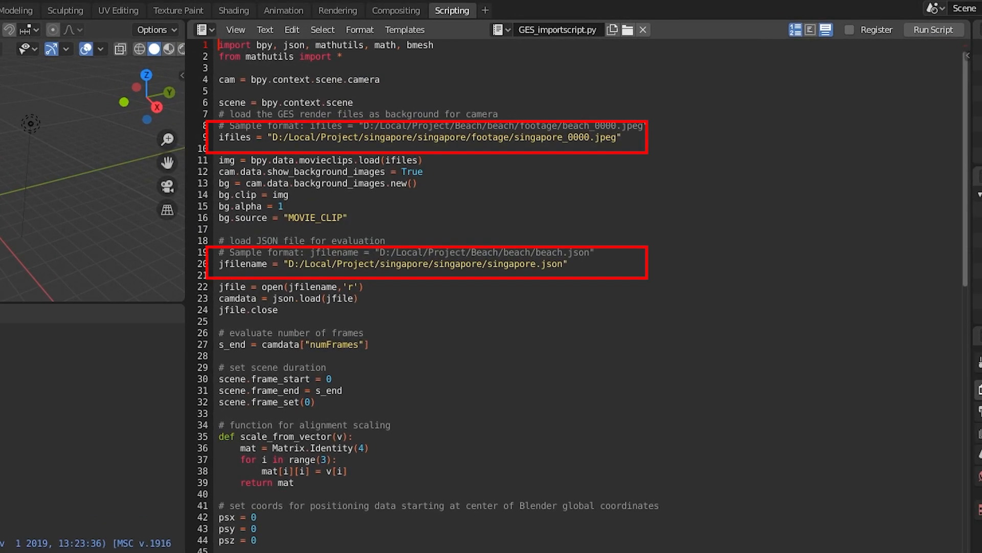
Step: Review the import script through its camera section and run it to bring in the track points and camera data
scroll(563, 287, "down", 15)
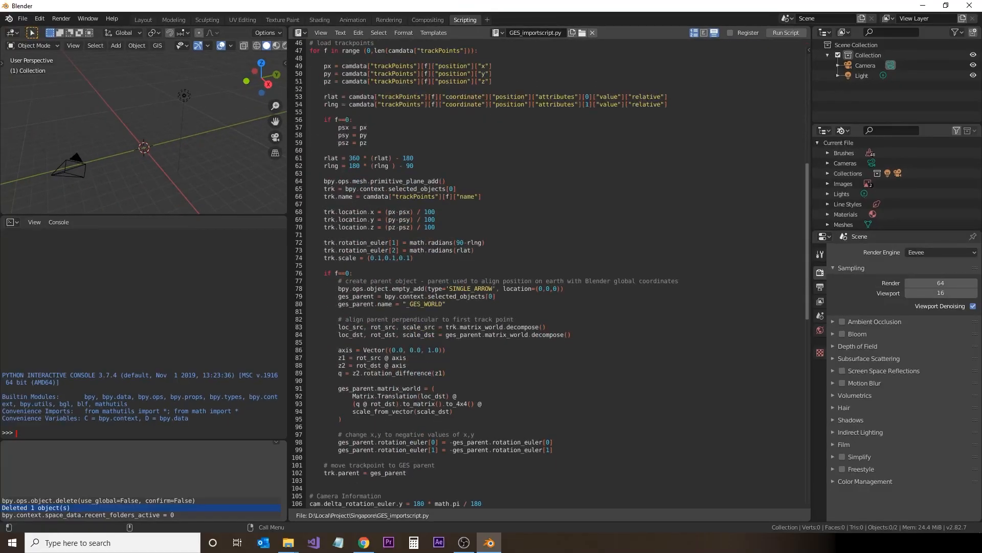
scroll(550, 274, "down", 18)
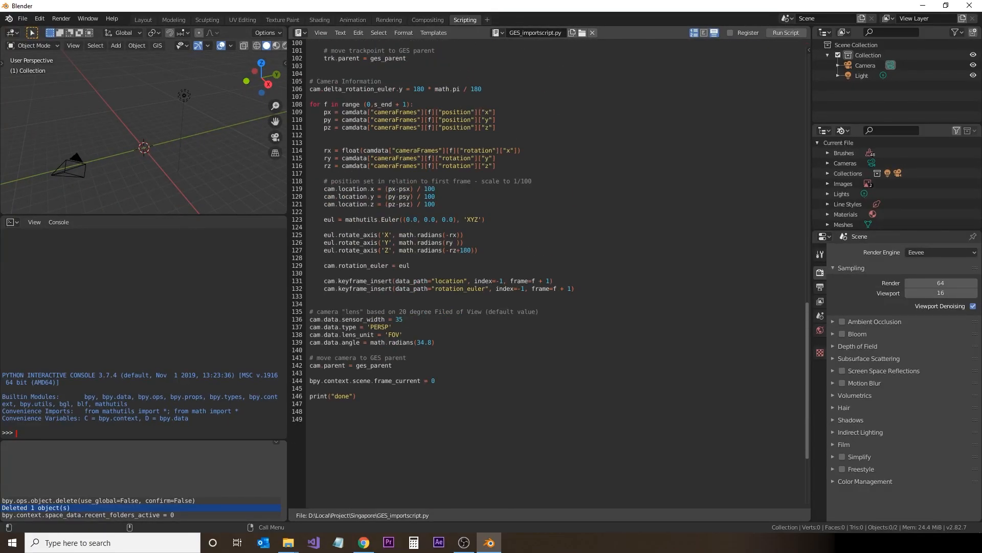
left_click(785, 33)
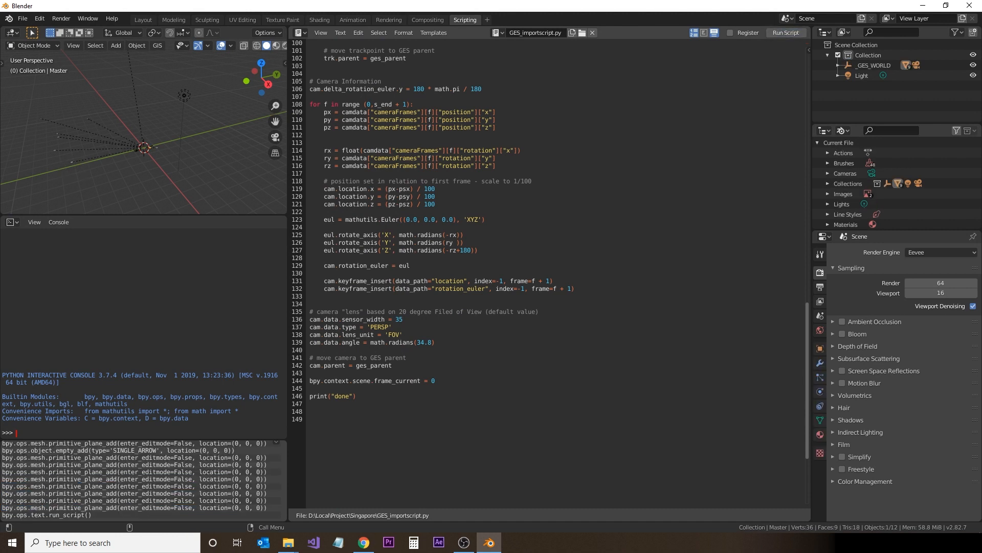
Step: Preview the imported motion through the scene camera in the Layout workspace, scrubbing the fully framed timeline to frame 796
left_click(143, 19)
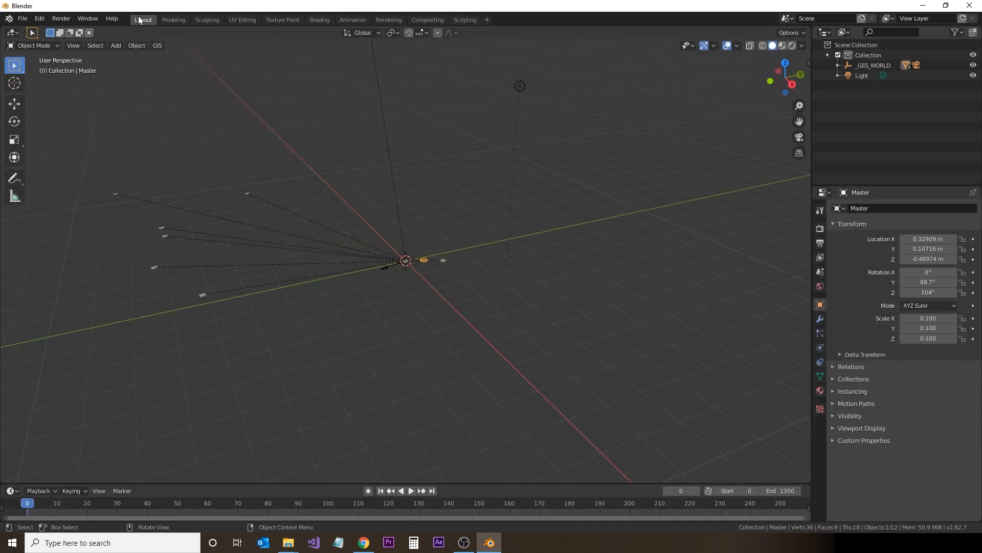
left_click(799, 137)
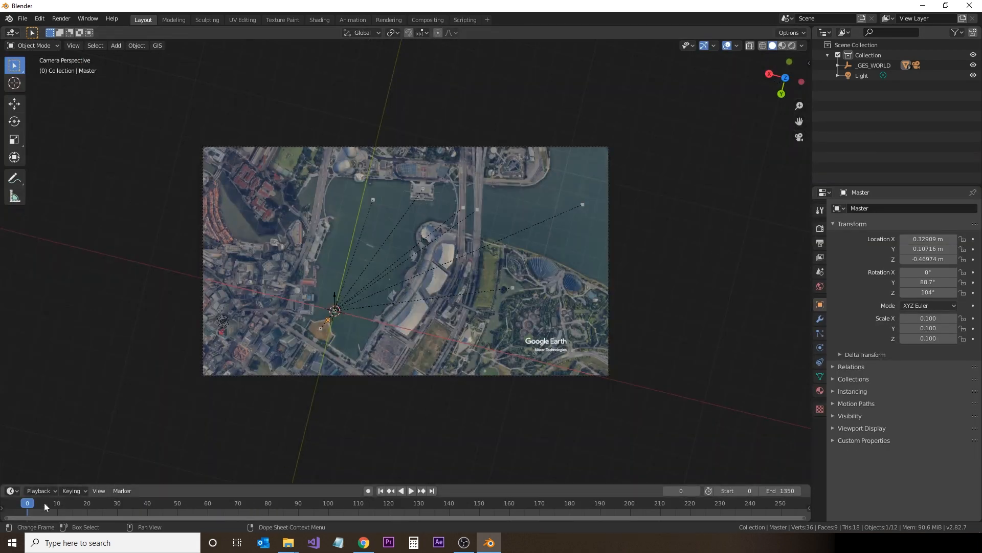
left_click(96, 490)
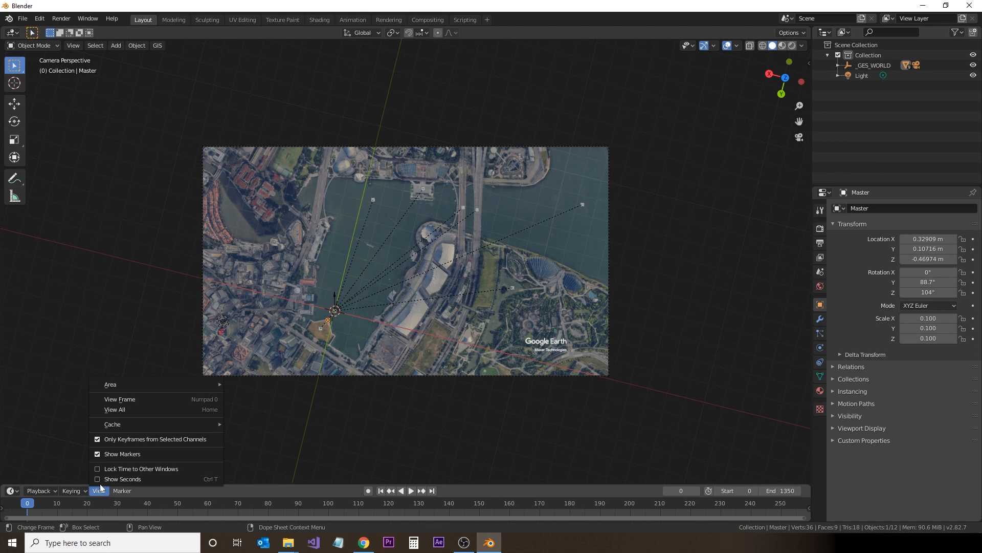
left_click(124, 410)
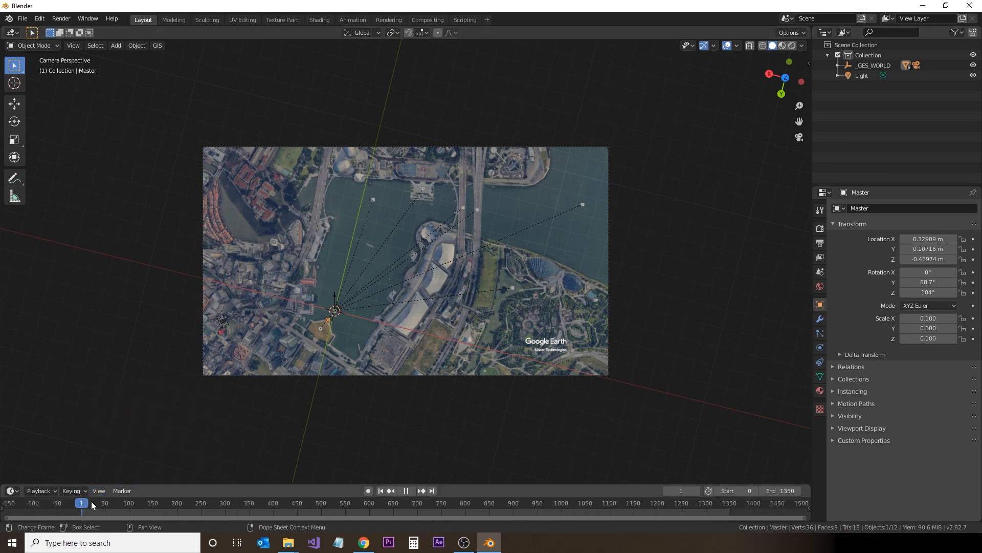
left_click_drag(162, 504, 461, 516)
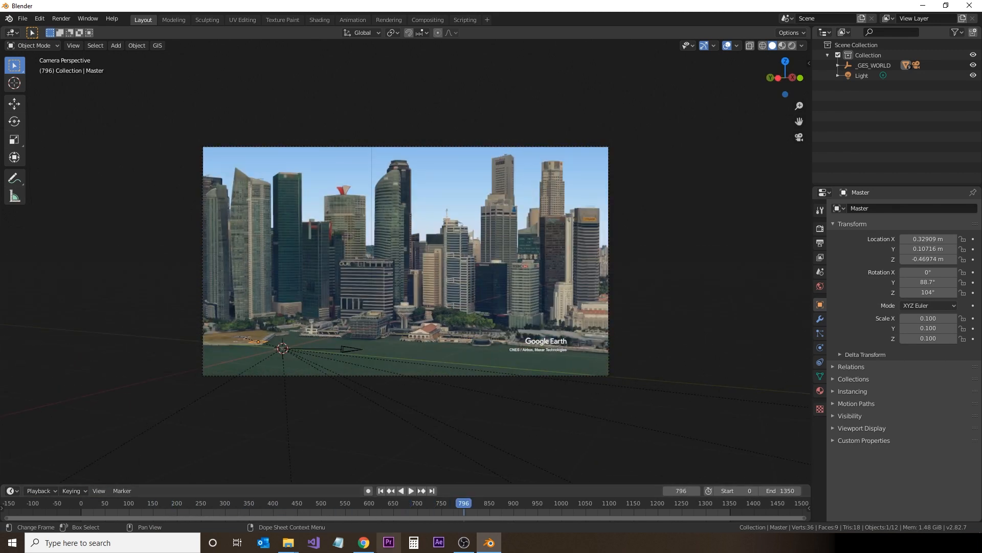
Step: Switch to Google Earth Studio, save the Singapore project and close the browser
left_click(364, 542)
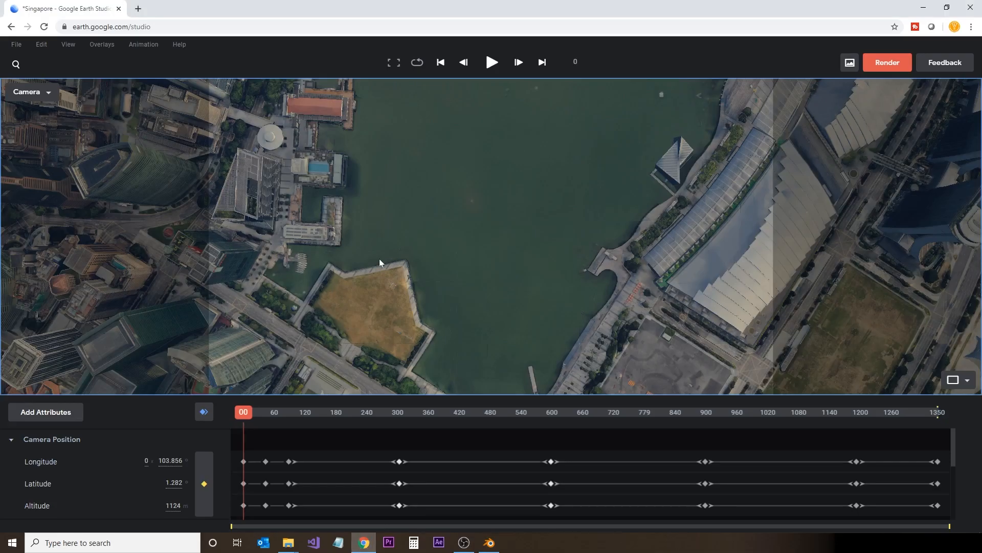
left_click(12, 45)
left_click(18, 133)
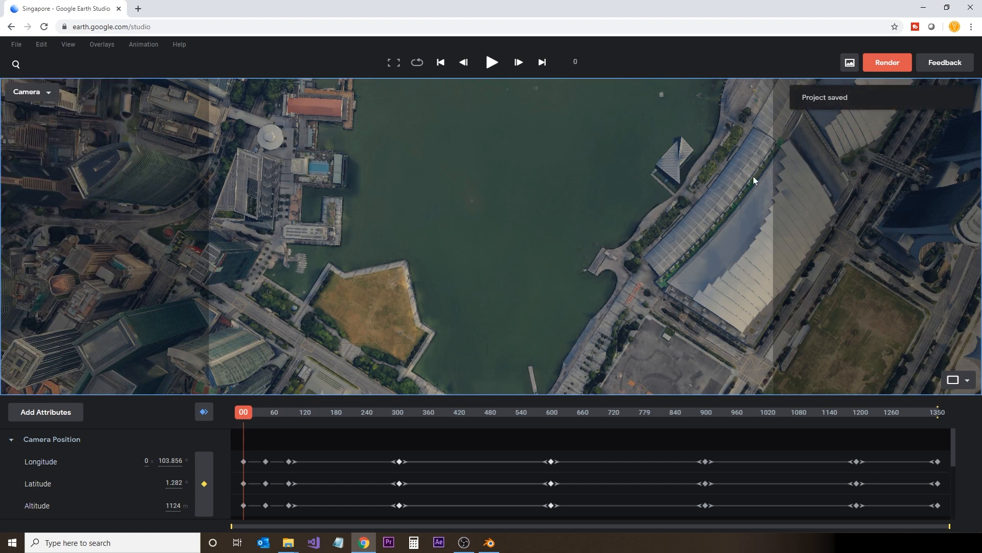
left_click(970, 11)
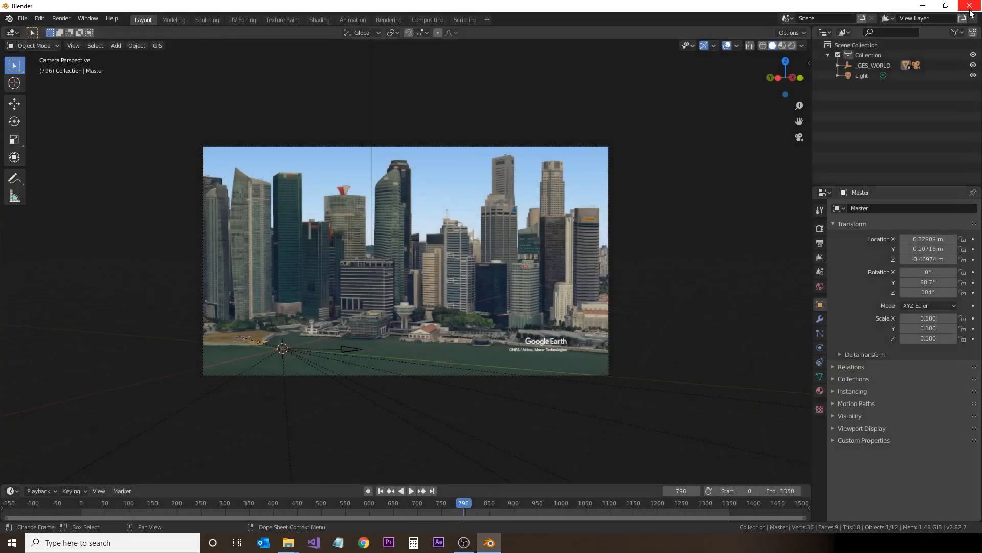
Step: Launch the chrome.exe shortcut from the MapImporterTools folder and bring up its Google Chrome Gpu dialog
mouse_move(288, 542)
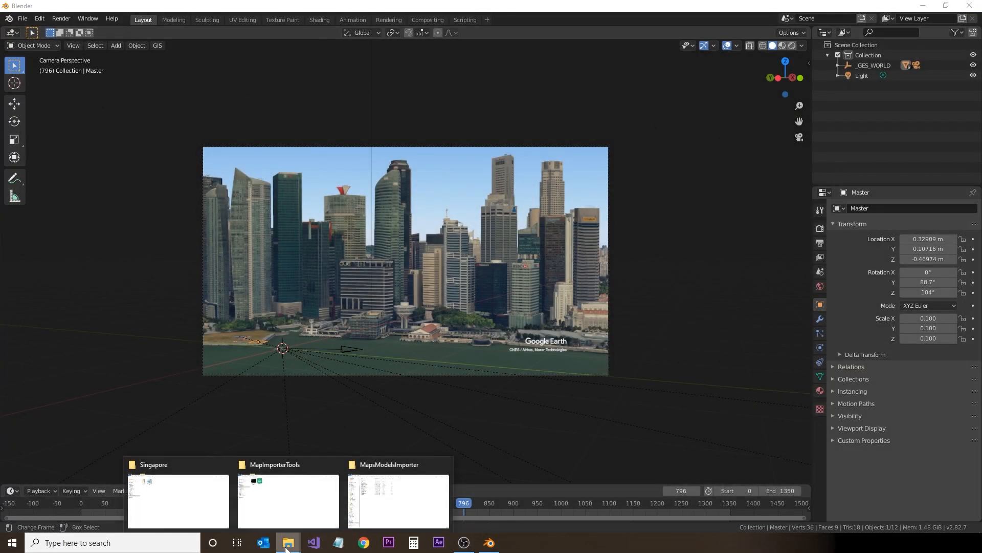
left_click(272, 484)
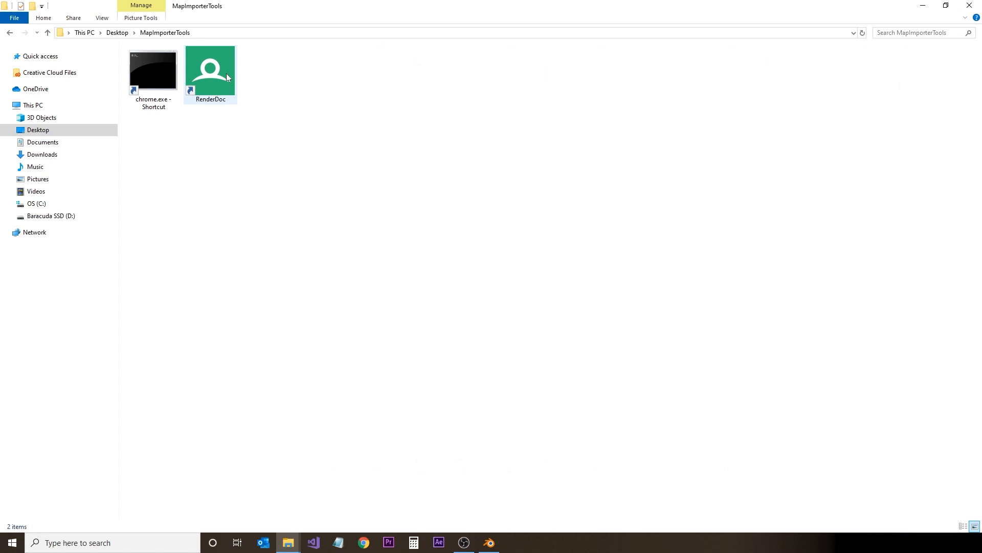
double_click(162, 77)
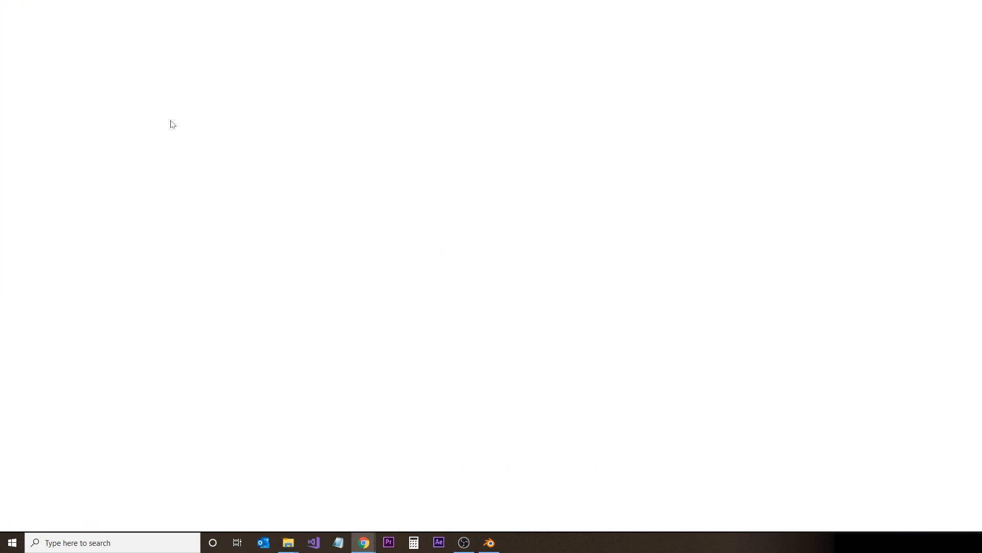
mouse_move(364, 543)
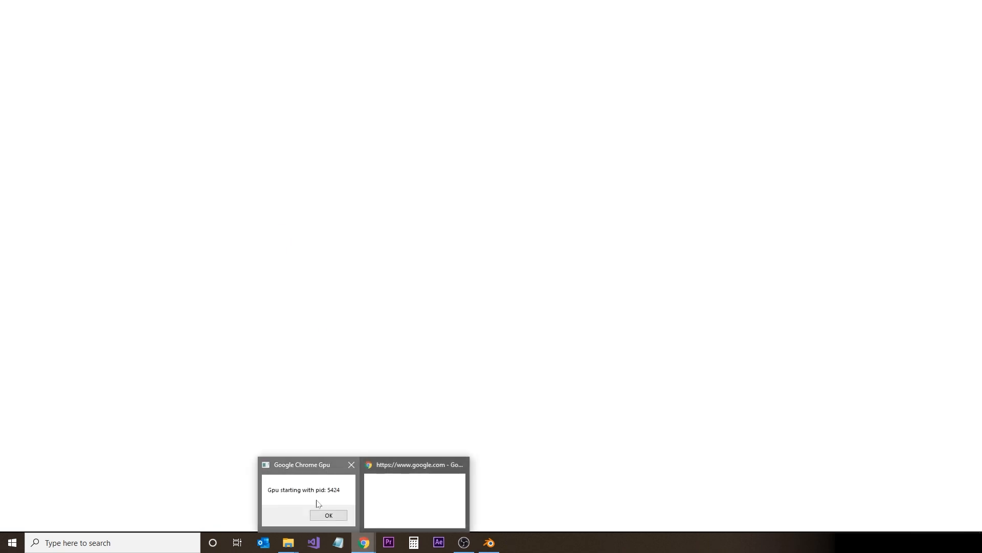
left_click(314, 505)
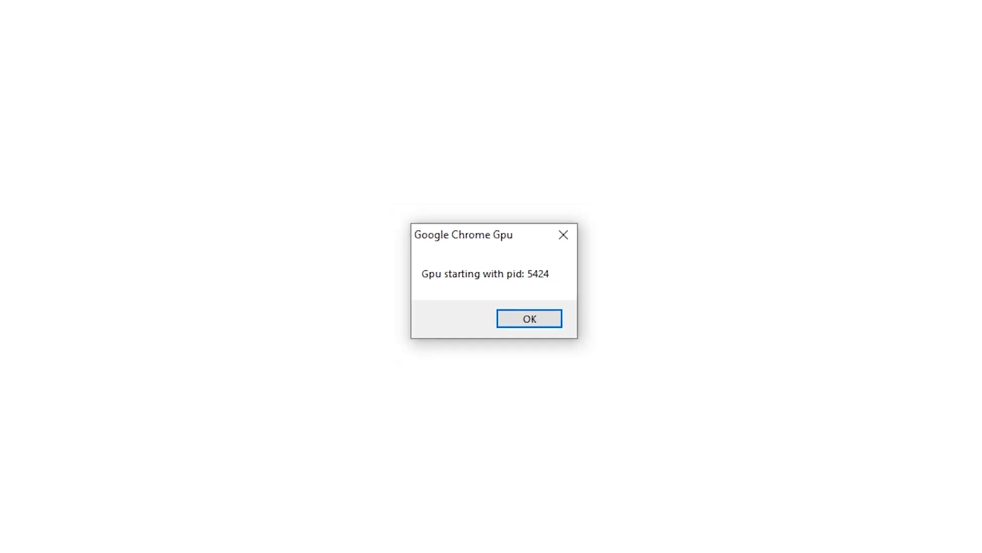
Step: Return to the MapImporterTools folder and launch RenderDoc
mouse_move(288, 542)
left_click(292, 507)
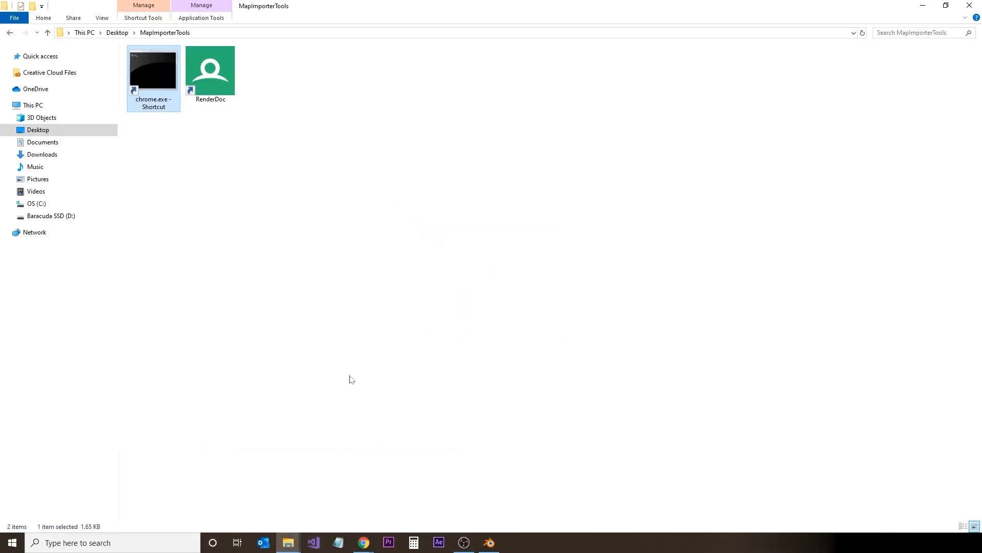
left_click(232, 77)
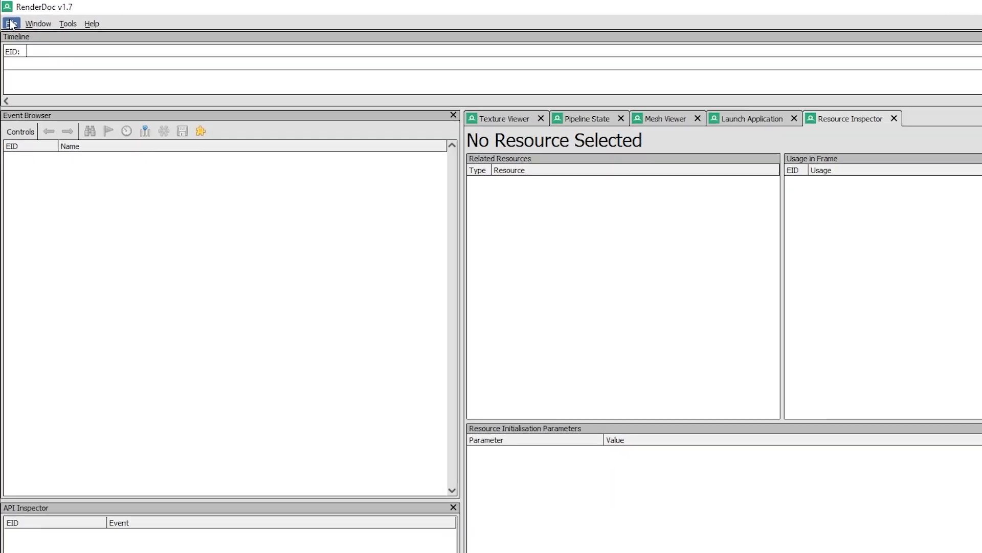
Step: Inject RenderDoc into the Google Chrome Gpu process, filtering the process list by 54
left_click(8, 18)
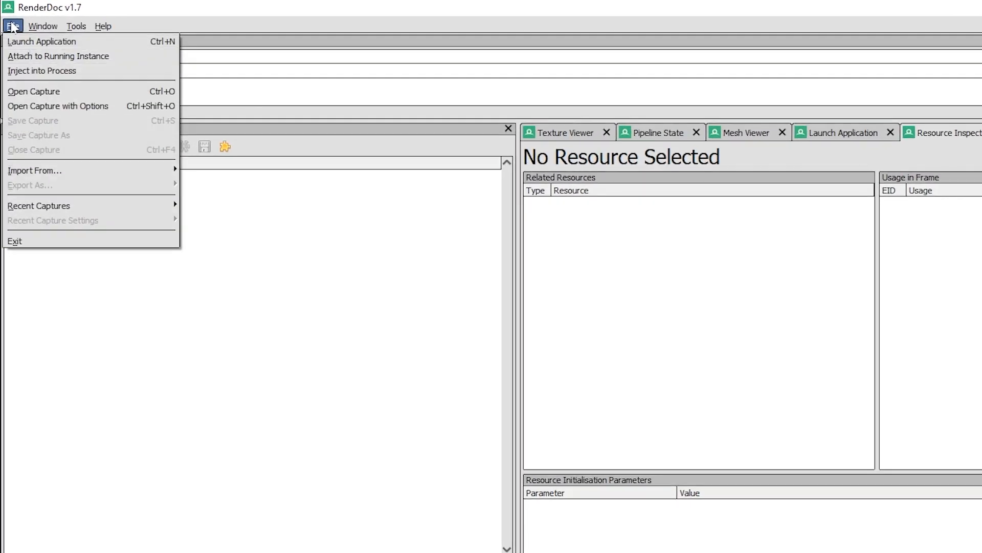
left_click(23, 72)
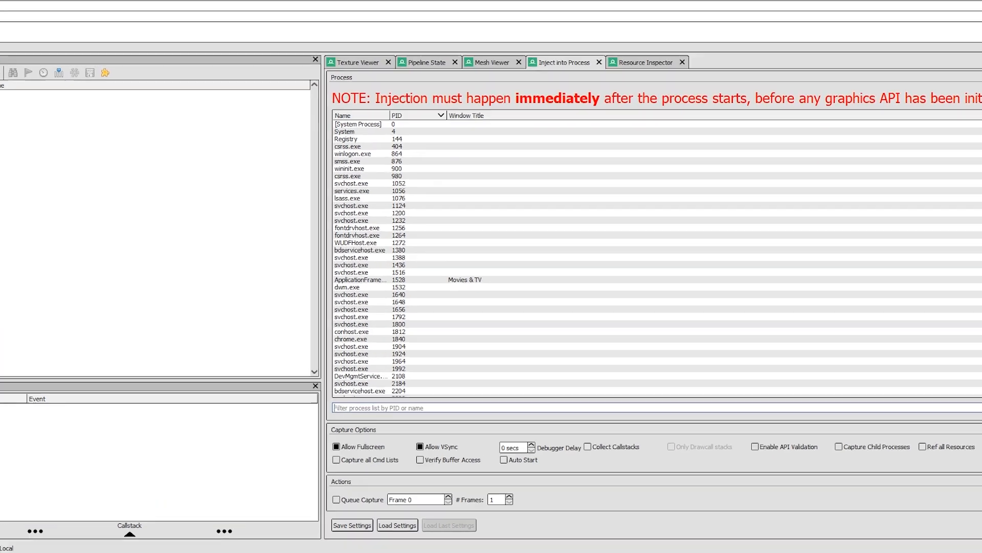
type("54")
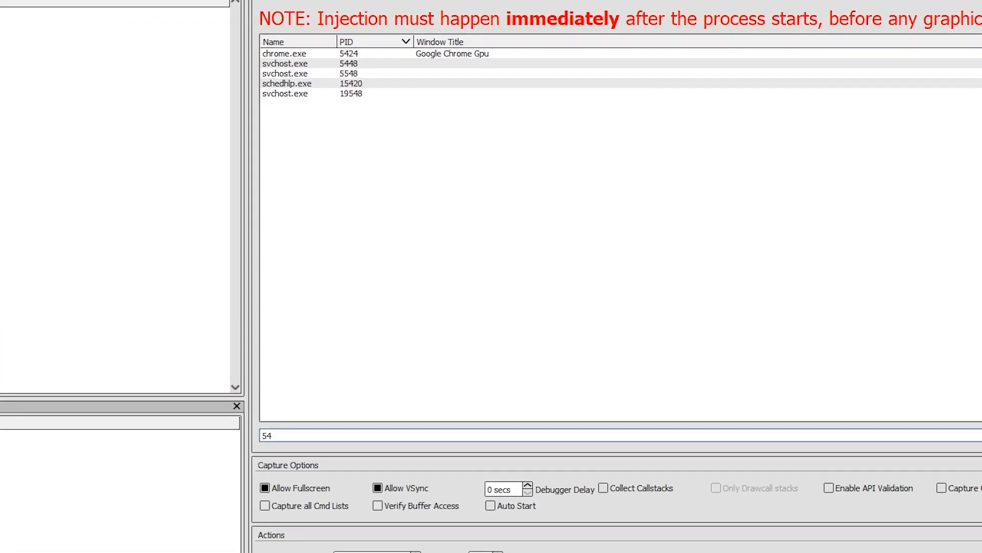
left_click(461, 57)
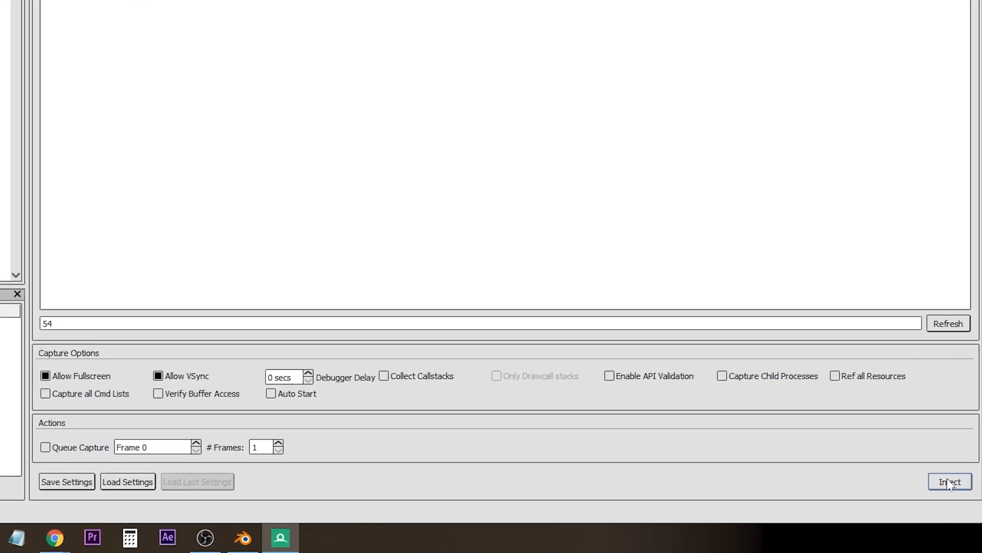
left_click(949, 483)
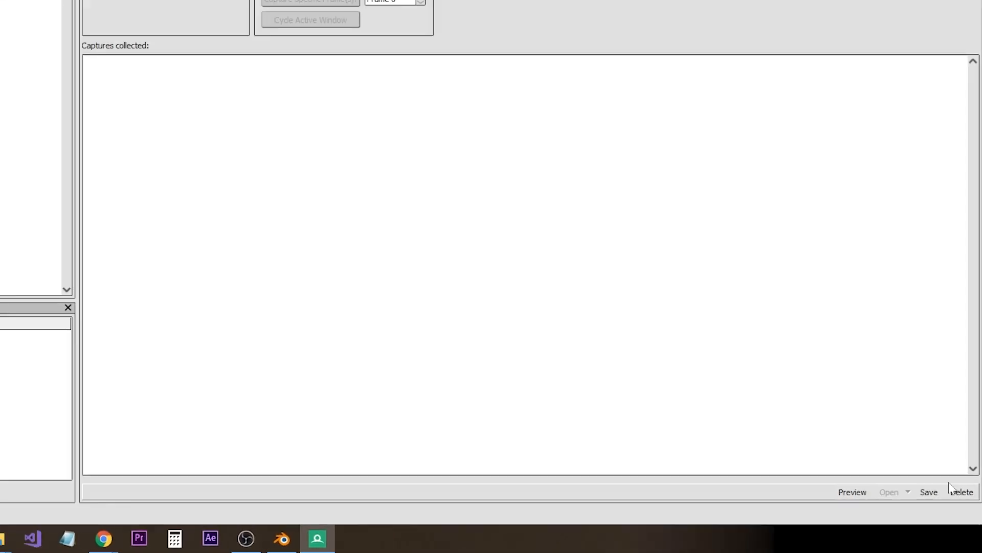
Step: Switch to Chrome, dismiss the Google Chrome Gpu dialog and open Google Maps at Singapore
mouse_move(61, 538)
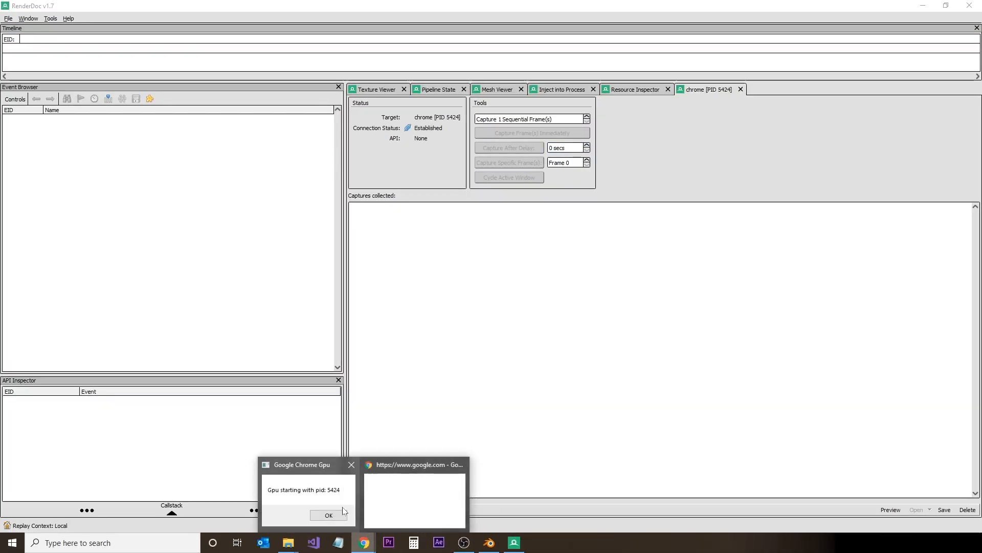
left_click(307, 491)
left_click(512, 301)
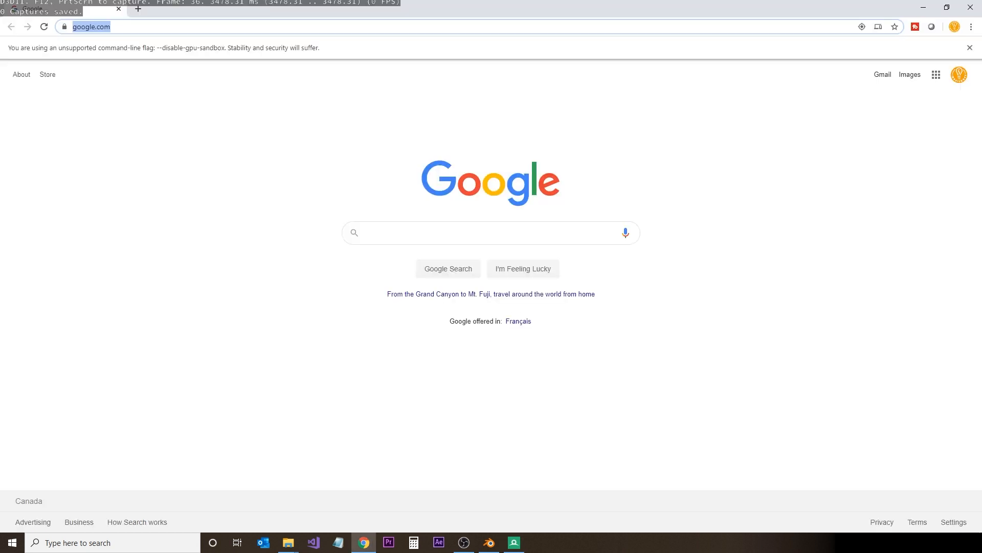
type("maps")
key("Return")
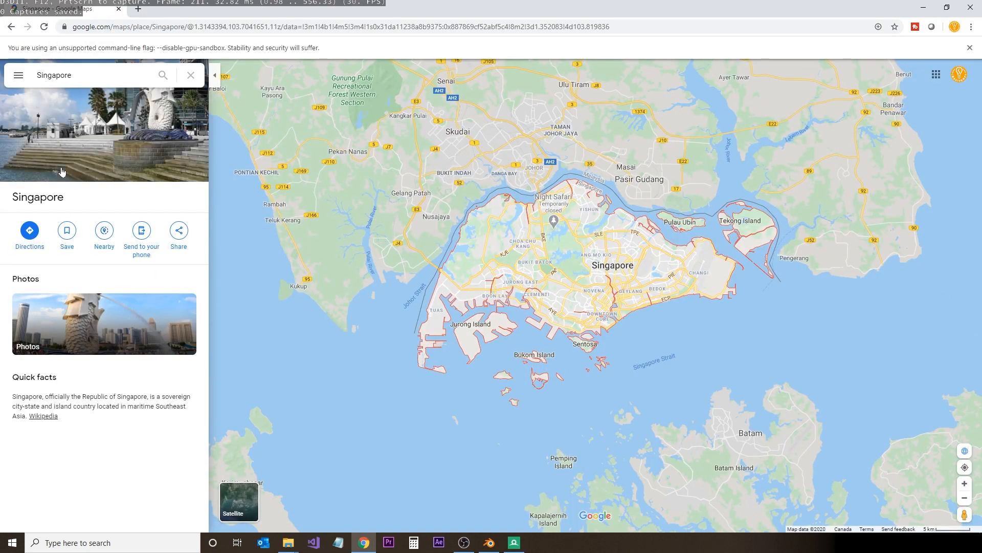
Step: Show the Marina Bay area in satellite imagery and clear the Singapore search
scroll(620, 319, "up", 2)
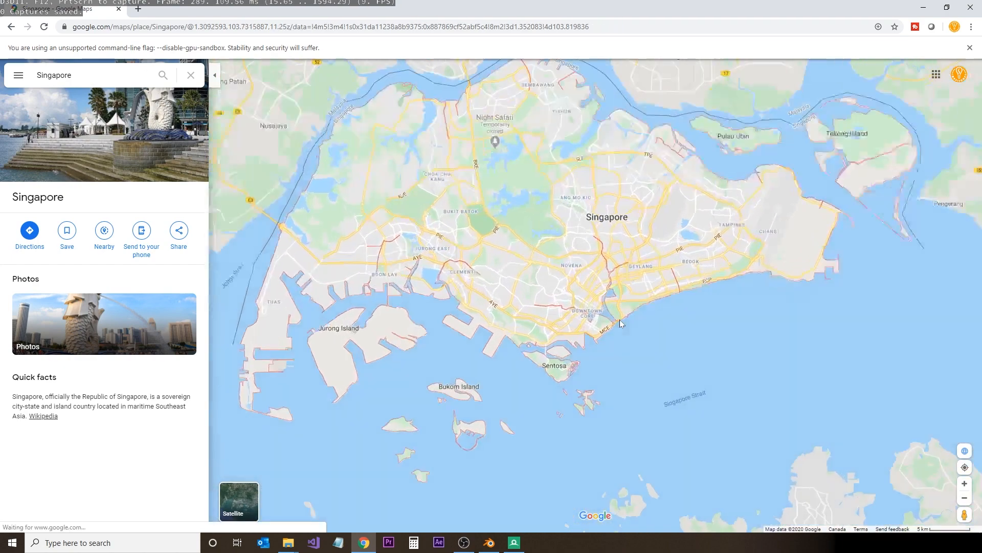
scroll(597, 309, "up", 5)
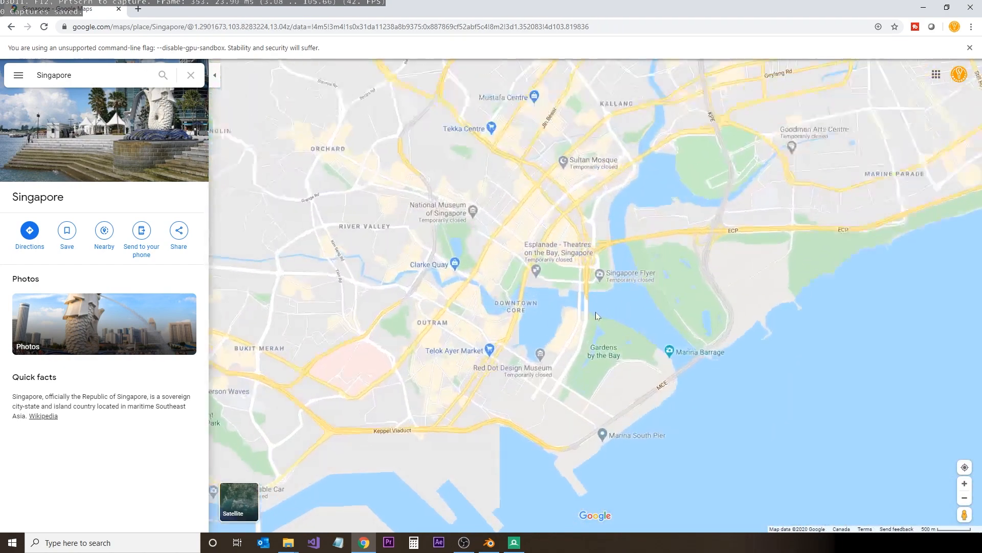
scroll(597, 316, "up", 2)
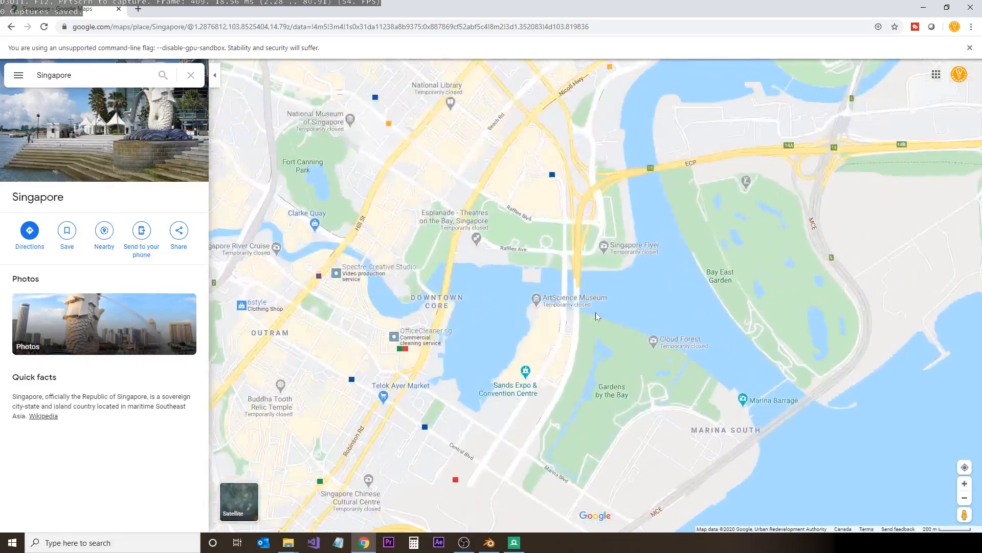
left_click(235, 505)
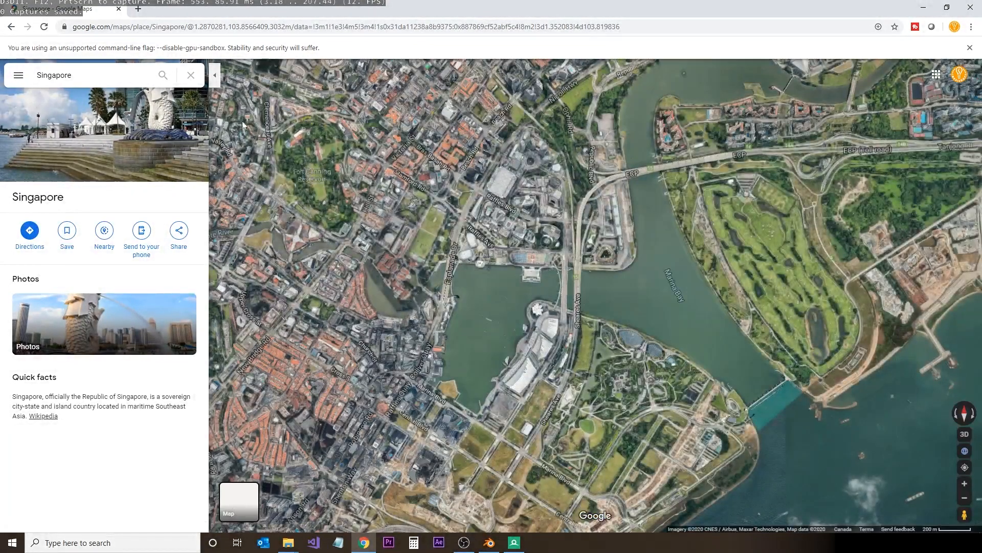
left_click(191, 75)
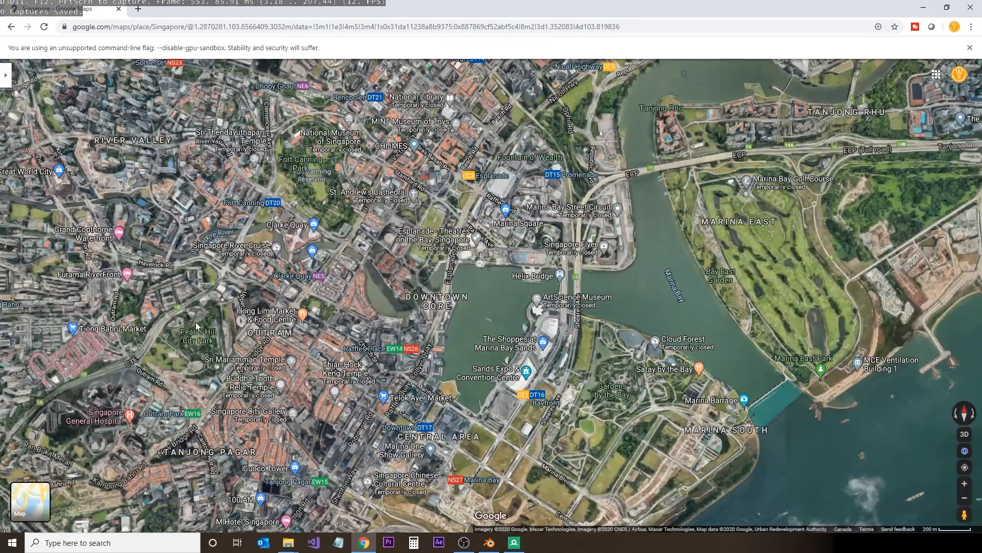
Step: Frame Marina Bay closely on the satellite map and dismiss the unsupported command-line flag warning
scroll(513, 316, "up", 1)
scroll(514, 316, "up", 3)
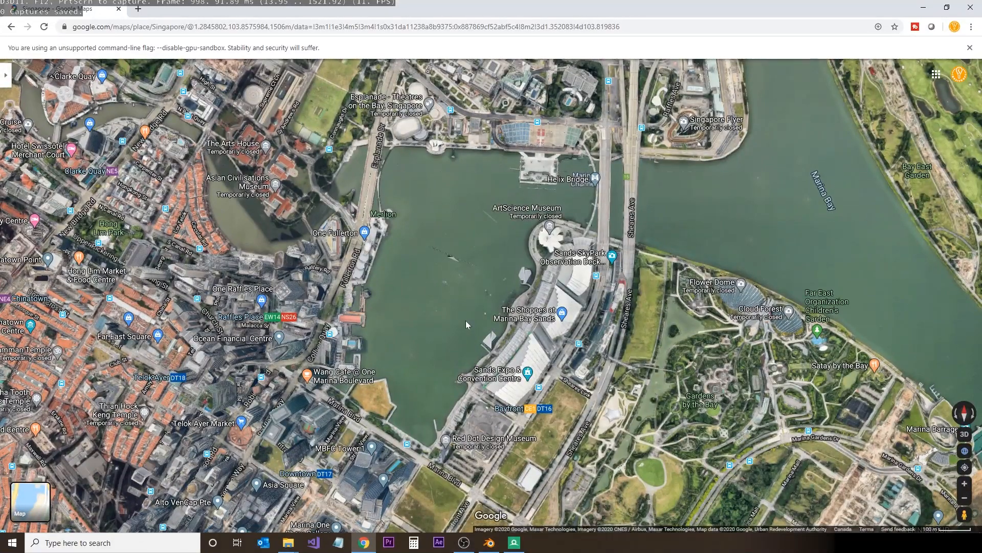
left_click_drag(466, 321, 464, 308)
left_click(969, 48)
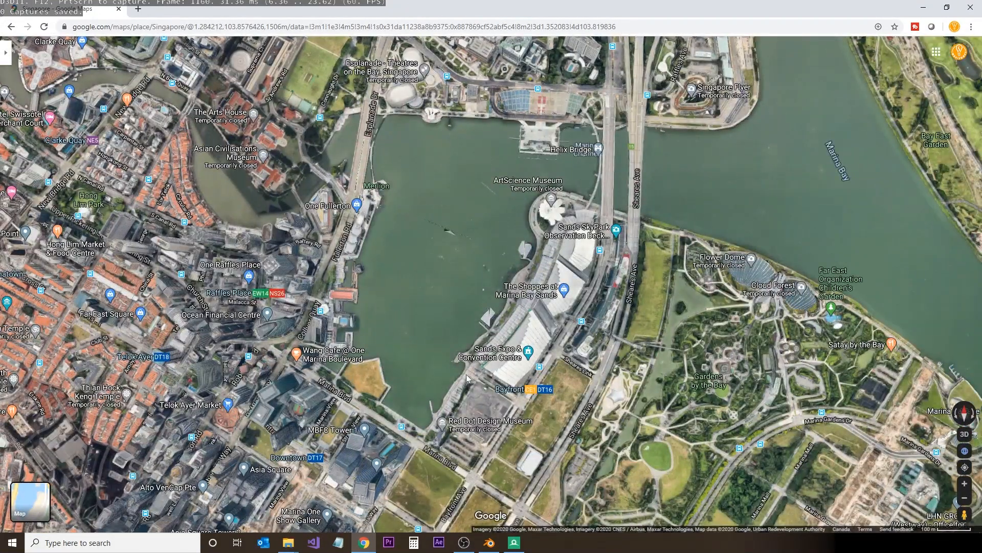
Step: Try the tilted 3D view of Marina Bay and return to the flat overhead view
left_click(964, 434)
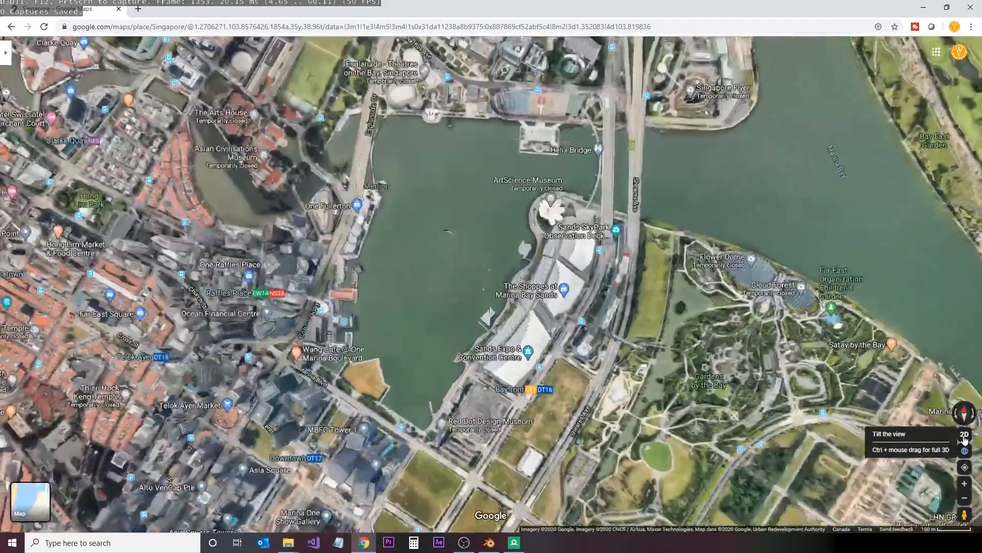
left_click(964, 436)
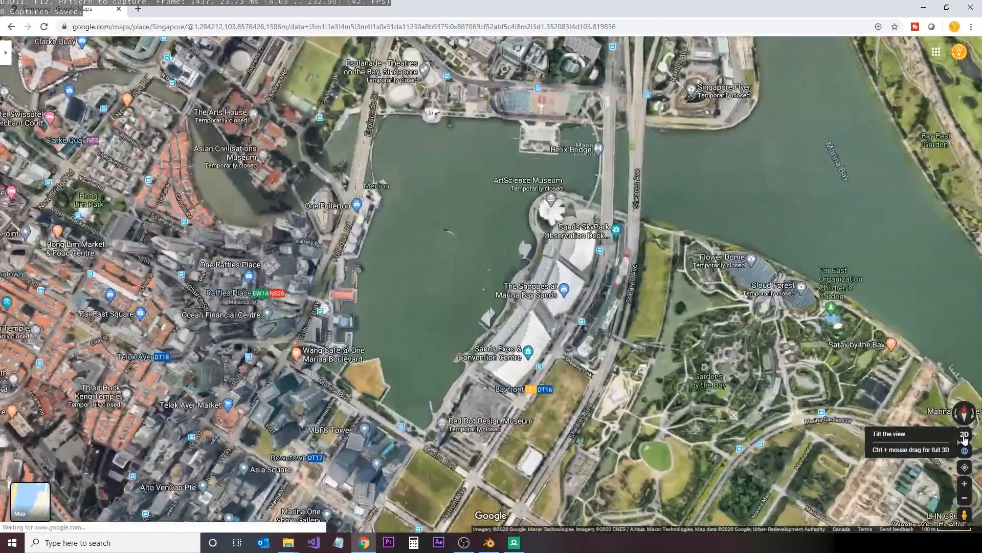
Step: Reduce Chrome's page zoom to 25% for the Google Maps page
left_click(971, 26)
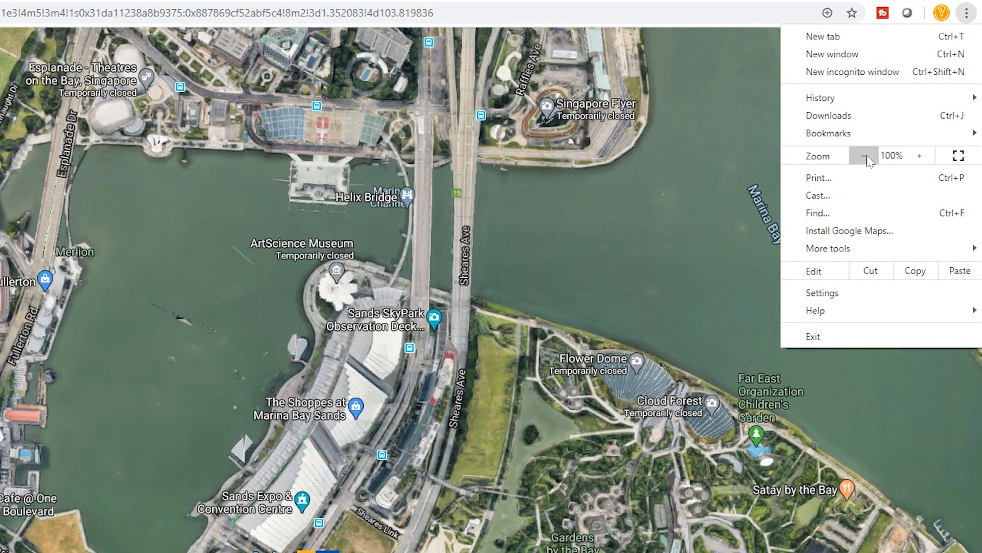
left_click(865, 155)
left_click(864, 155)
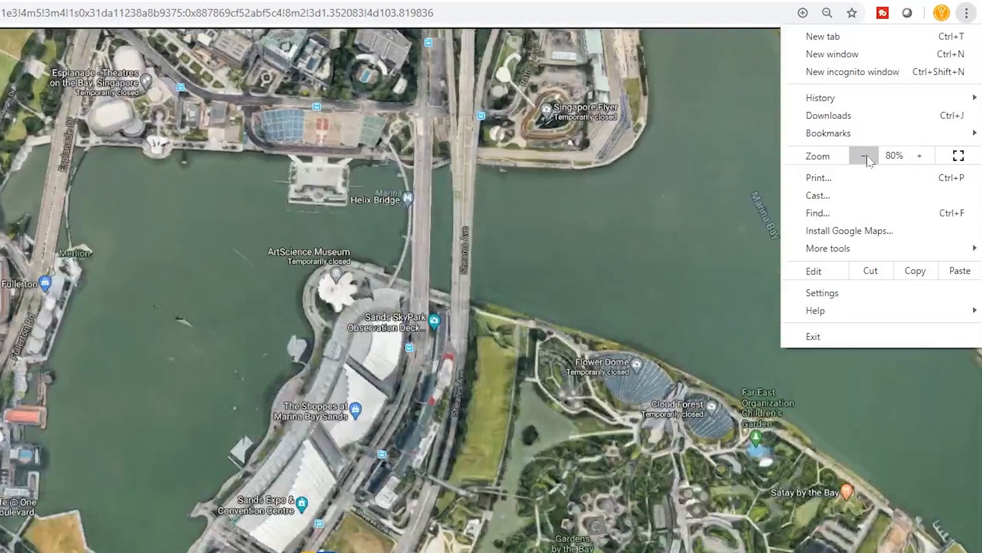
left_click(866, 156)
left_click(866, 157)
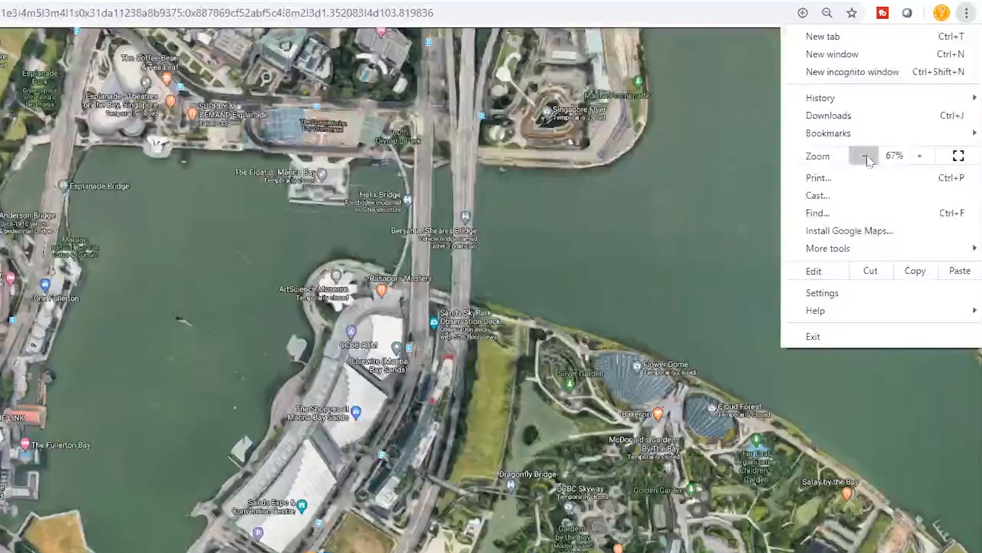
left_click(866, 156)
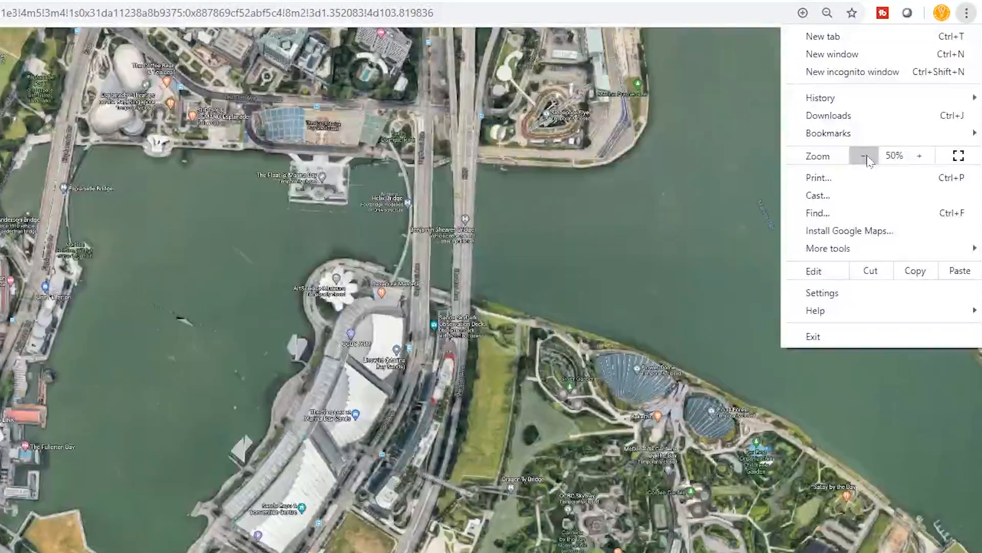
left_click(865, 157)
left_click(865, 157)
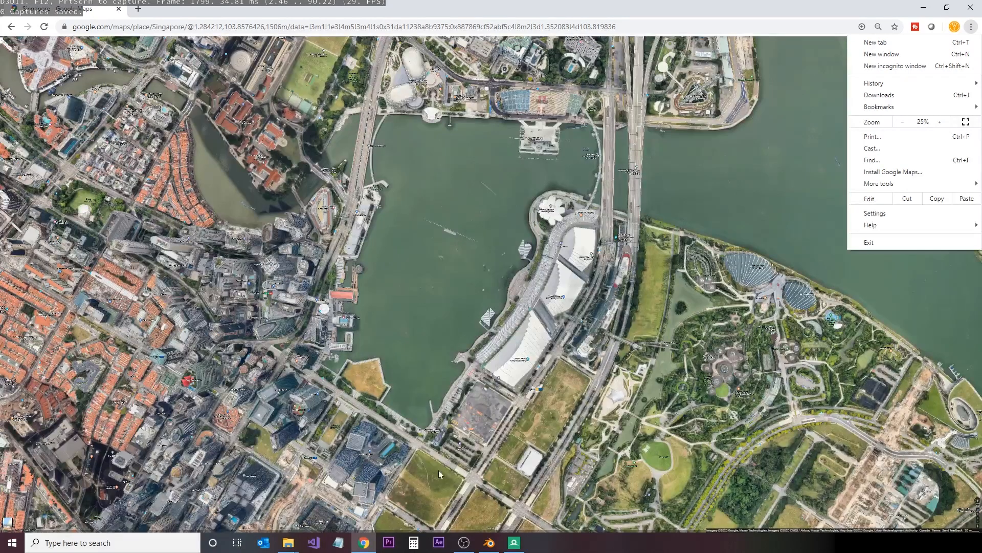
Step: Switch to RenderDoc, capture one frame immediately, and shift the map slightly in Chrome to trigger the capture
left_click(514, 543)
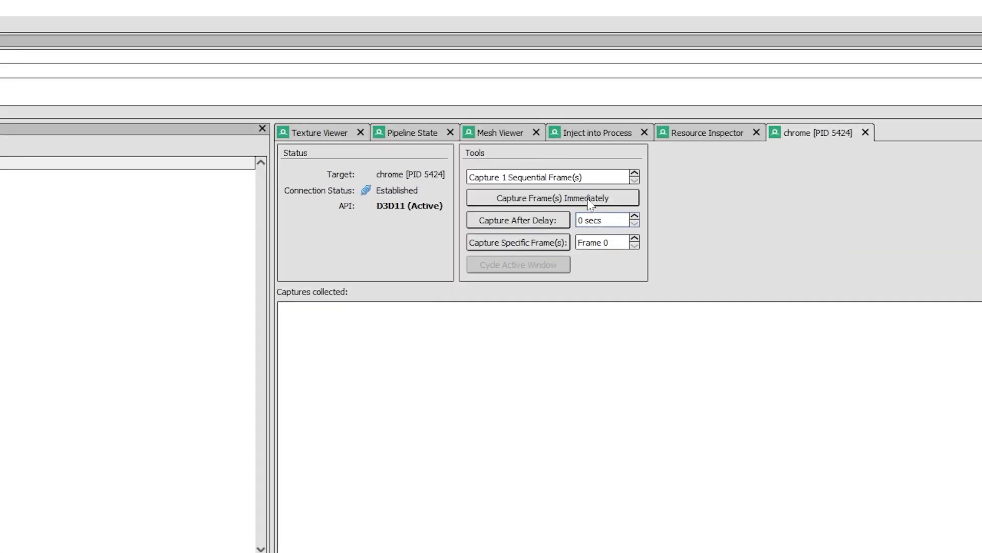
left_click(588, 199)
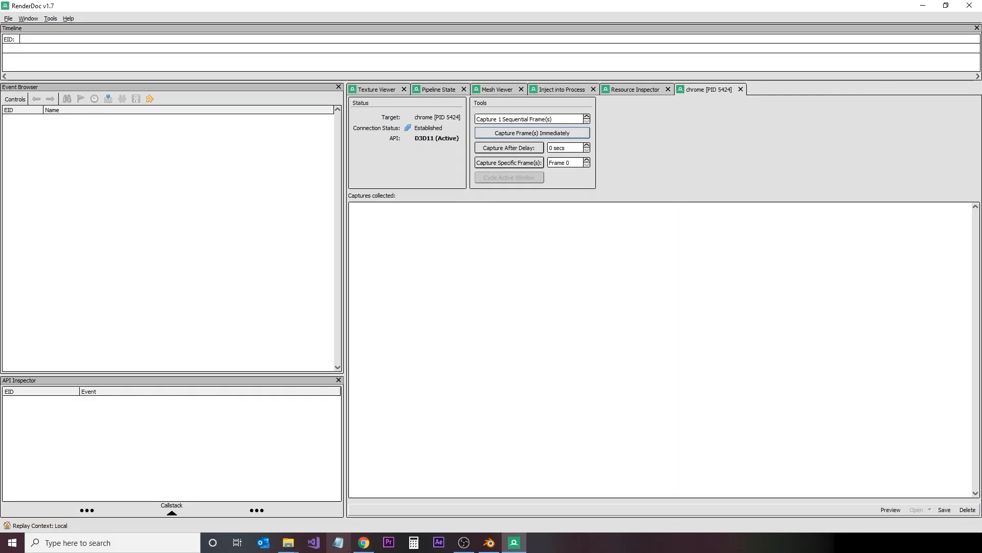
left_click(364, 543)
left_click_drag(464, 291, 457, 291)
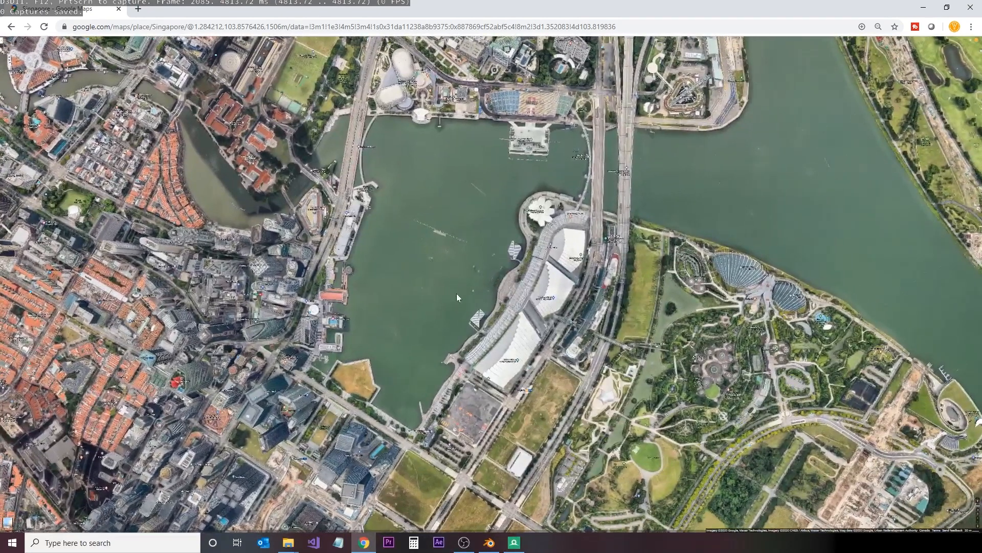
Step: Return to RenderDoc and load the first collected Chrome capture to inspect its events
left_click(515, 543)
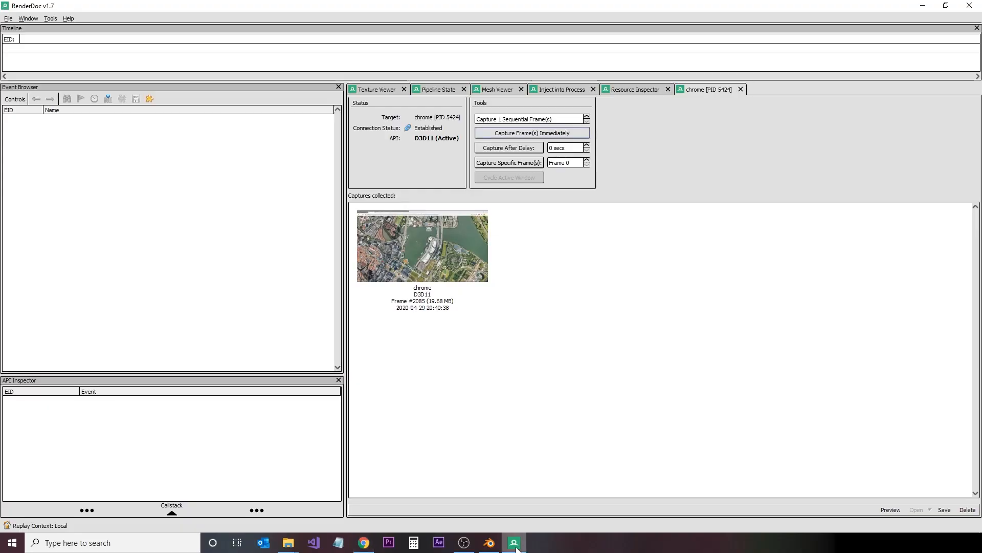
left_click(423, 300)
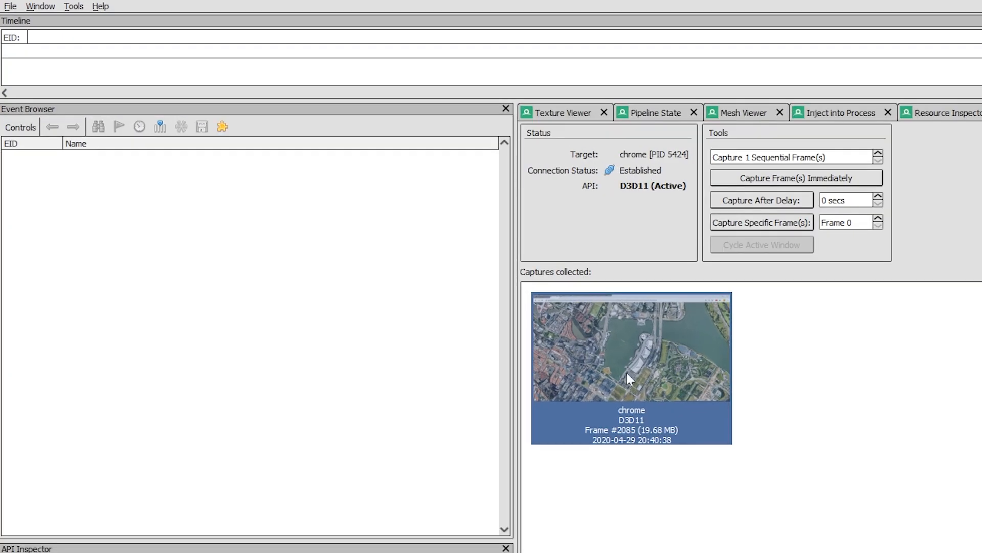
double_click(628, 372)
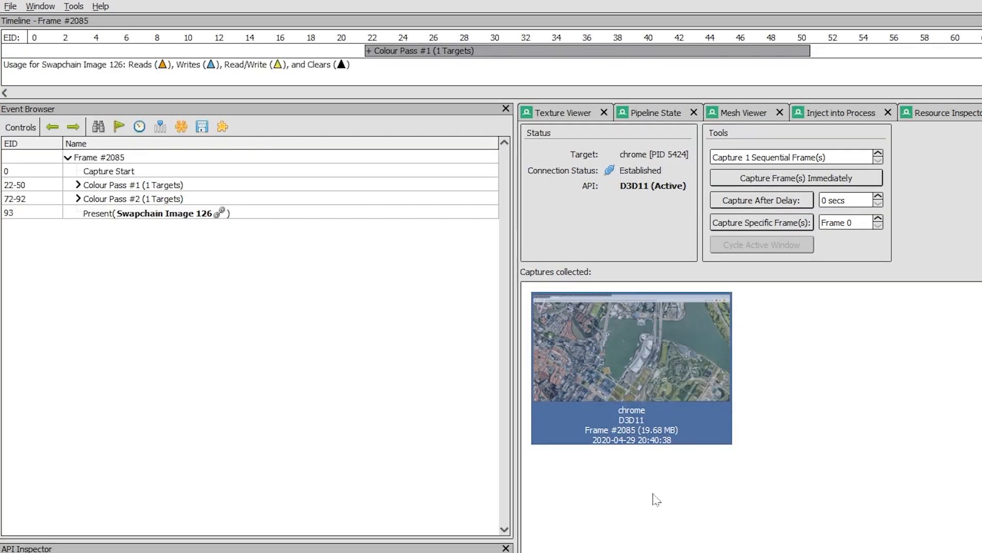
Step: Capture another Chrome frame immediately while panning the Marina Bay map, and return to RenderDoc
left_click(766, 179)
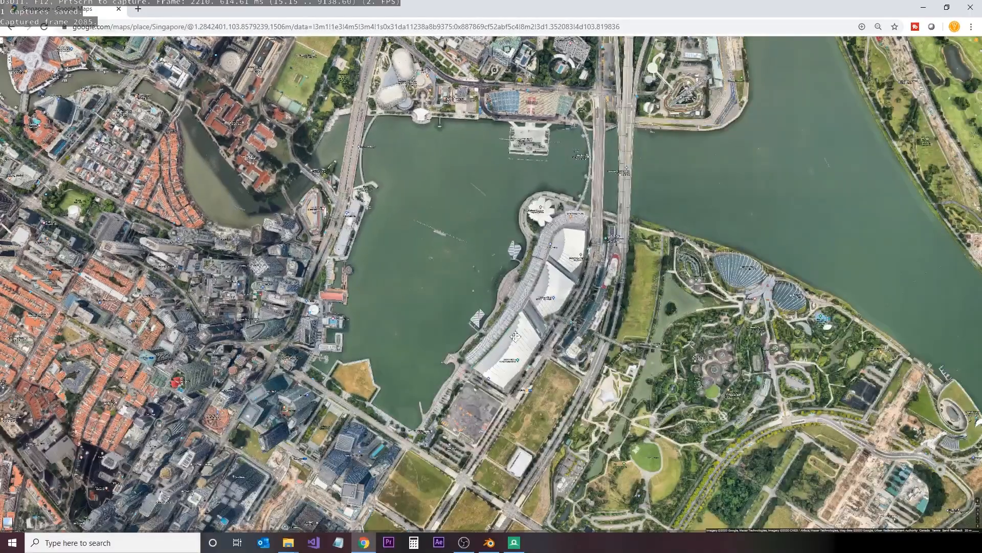
mouse_move(526, 332)
left_mouse_down()
mouse_move(557, 322)
mouse_move(537, 327)
left_mouse_up()
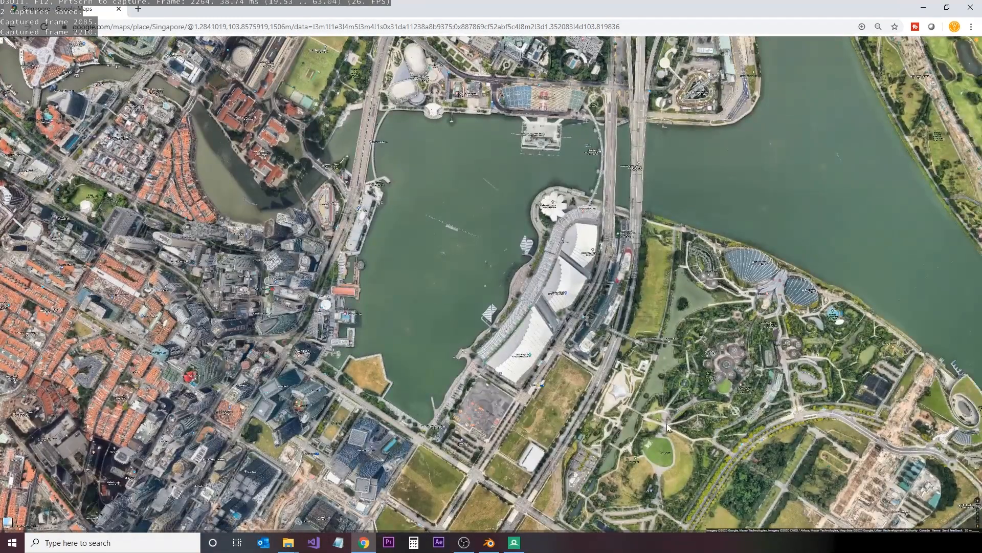
left_click(514, 542)
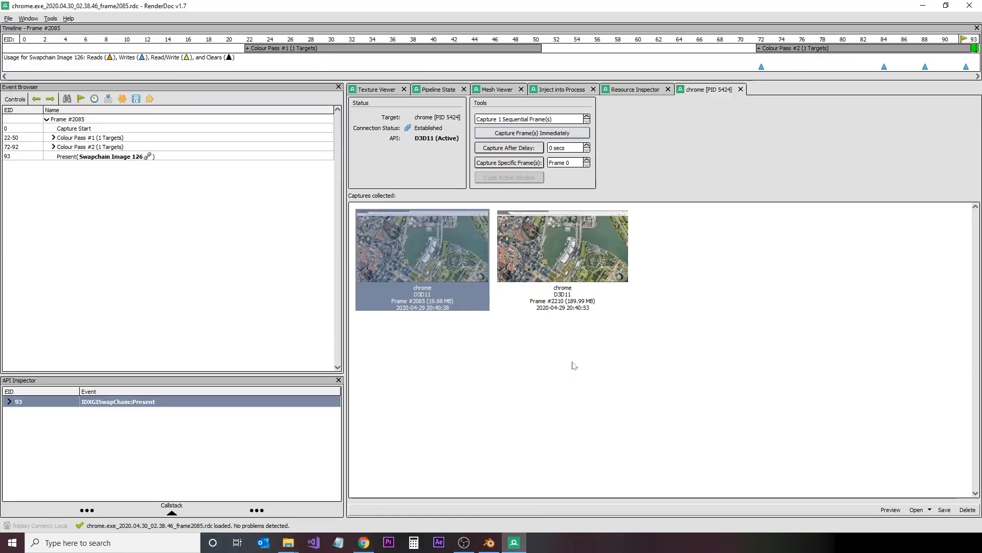
Step: Load the newer Chrome capture, frame 2210, in RenderDoc
left_click(570, 302)
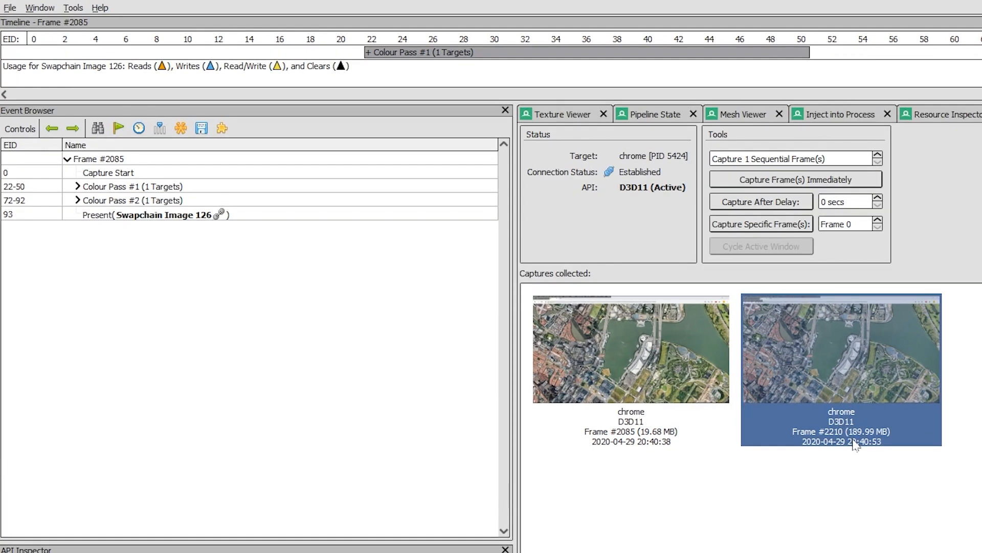
left_click(898, 537)
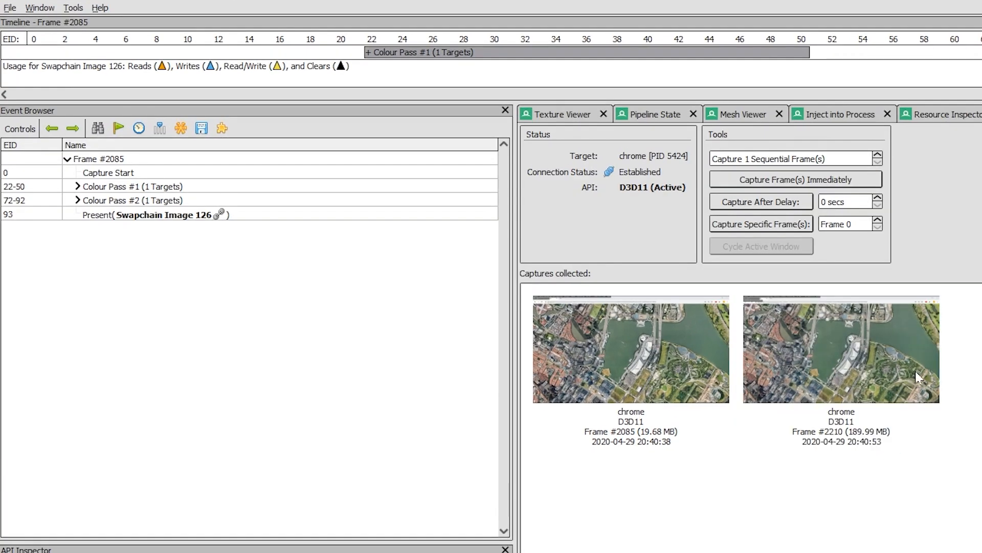
double_click(883, 378)
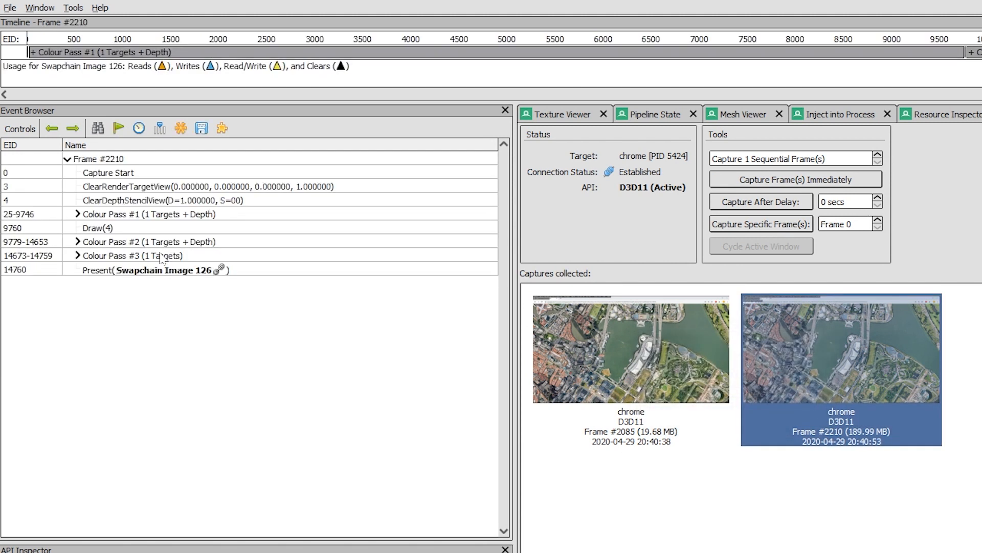
Step: Save the loaded capture as singapore_cap in the Singapore project folder and close RenderDoc without saving any other captures
left_click(10, 7)
left_click(17, 99)
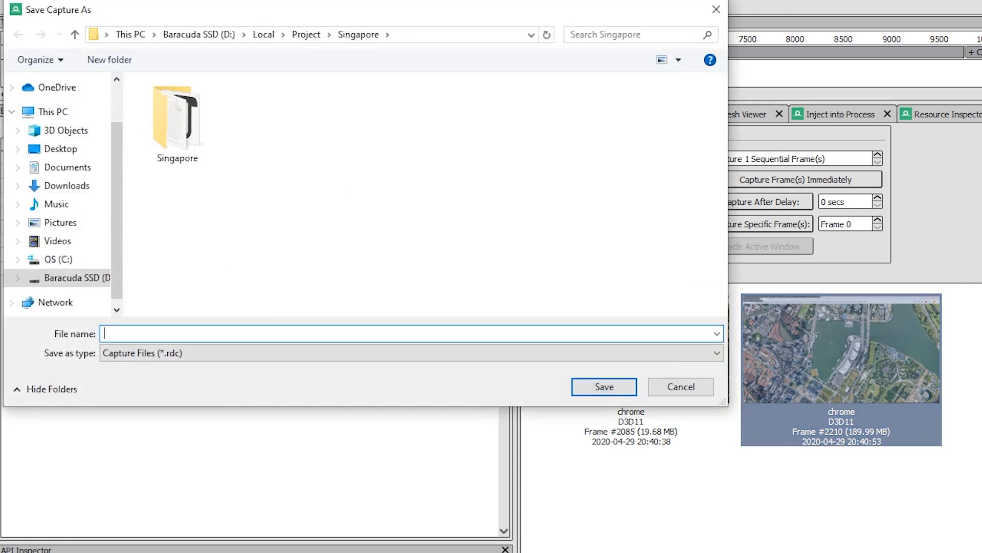
type("singap")
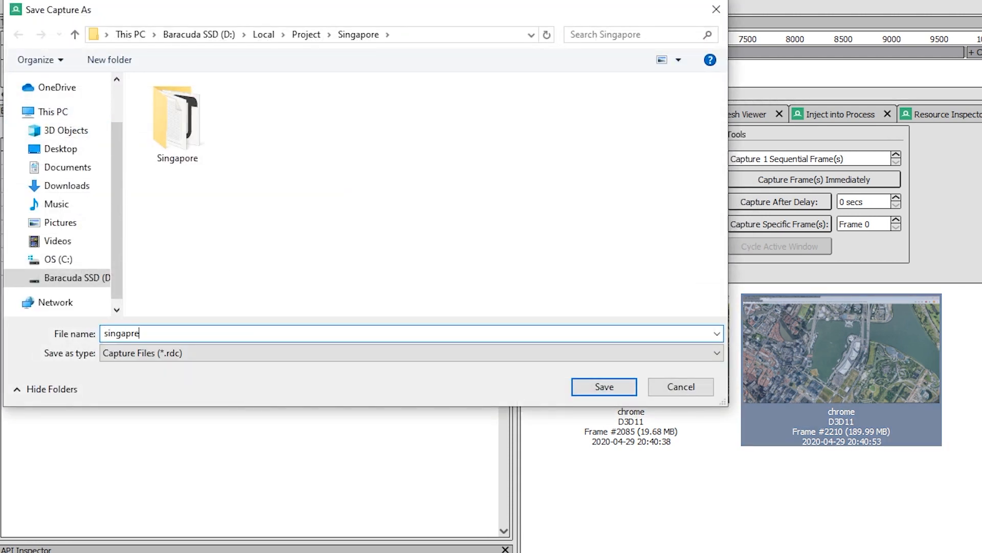
type("ore_cap")
key("Return")
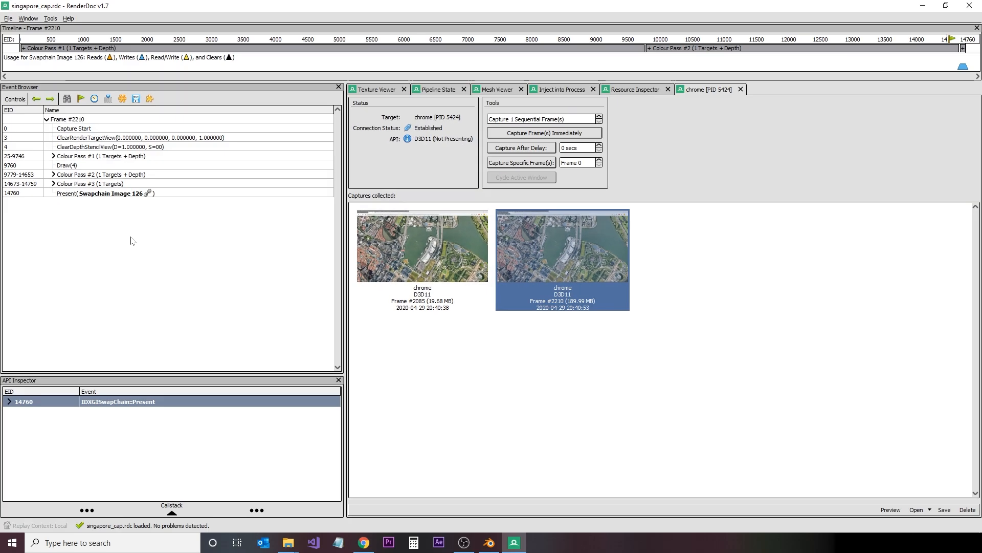
left_click(970, 5)
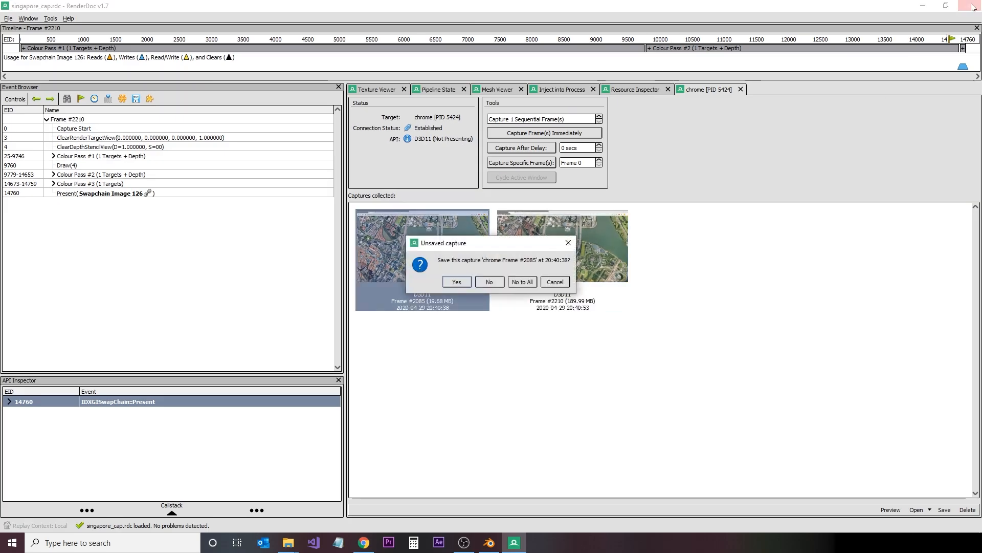
left_click(522, 282)
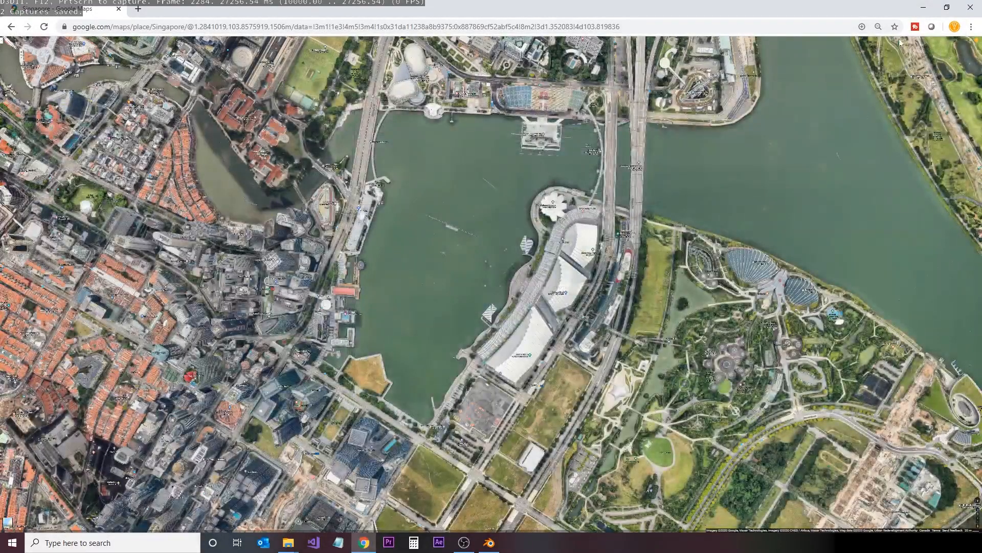
Step: Reset Chrome's page zoom to its default and close the browser
left_click(879, 28)
left_click(880, 46)
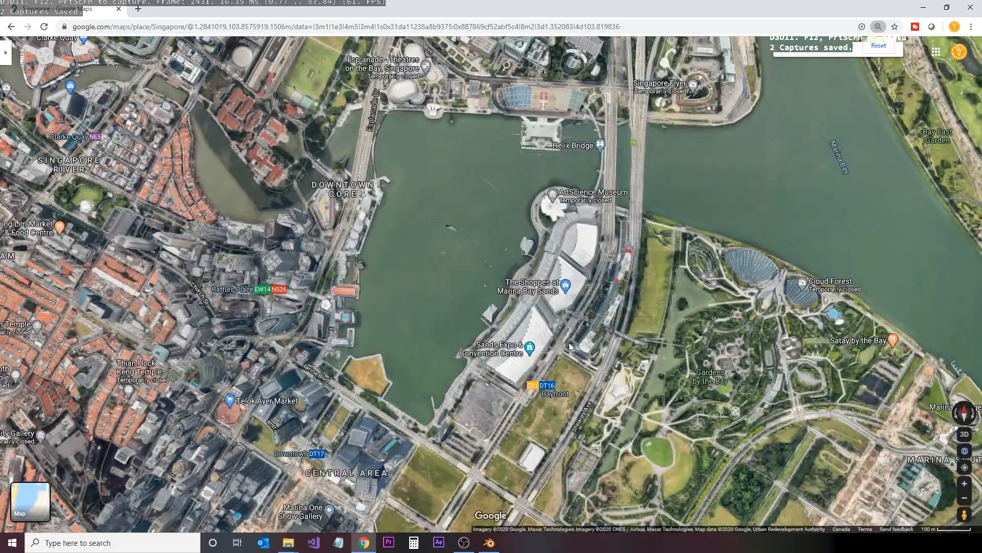
left_click(971, 7)
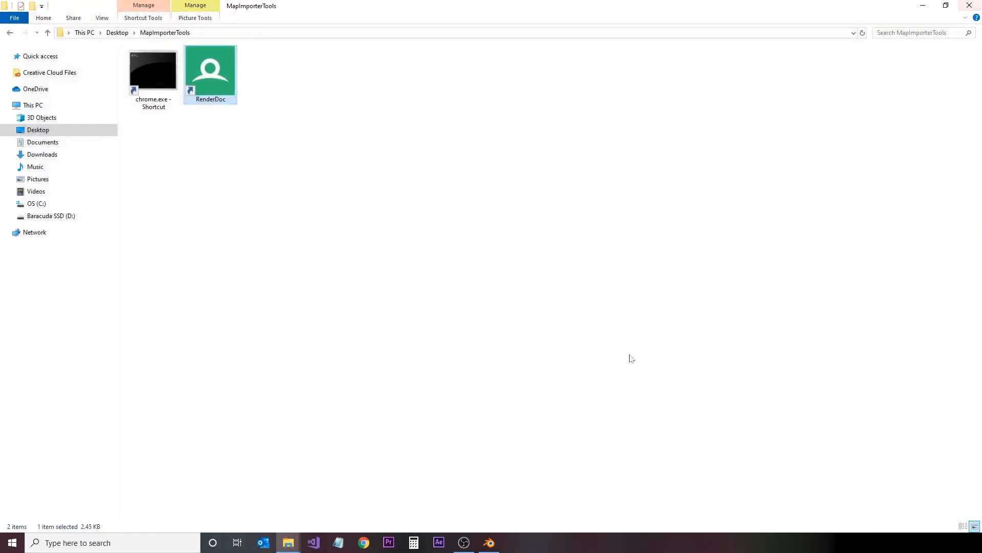
Step: Switch to Blender and save the scene as singapore_3d.blend in the D:\Local\Project\Singapore folder
left_click(490, 543)
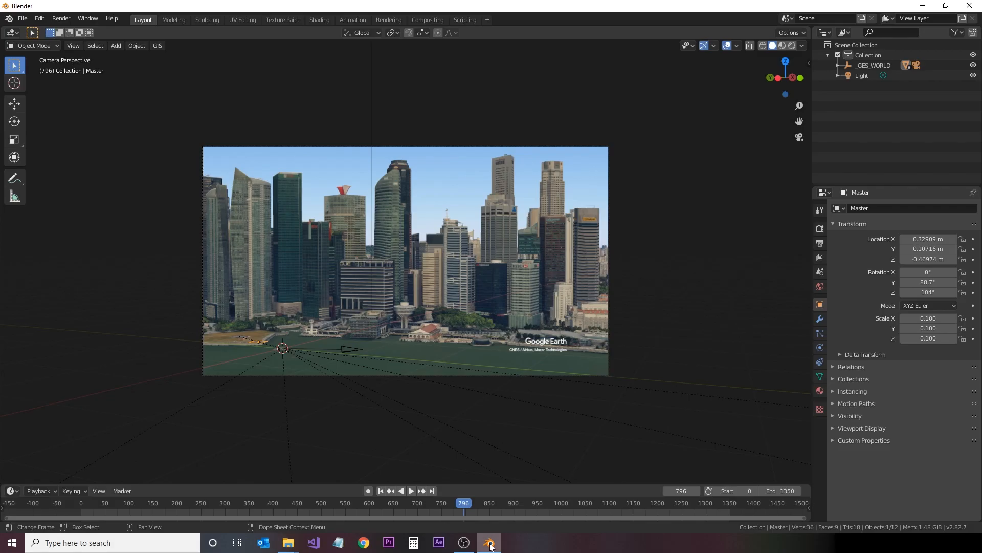
middle_click_drag(422, 251, 388, 237)
left_click(23, 19)
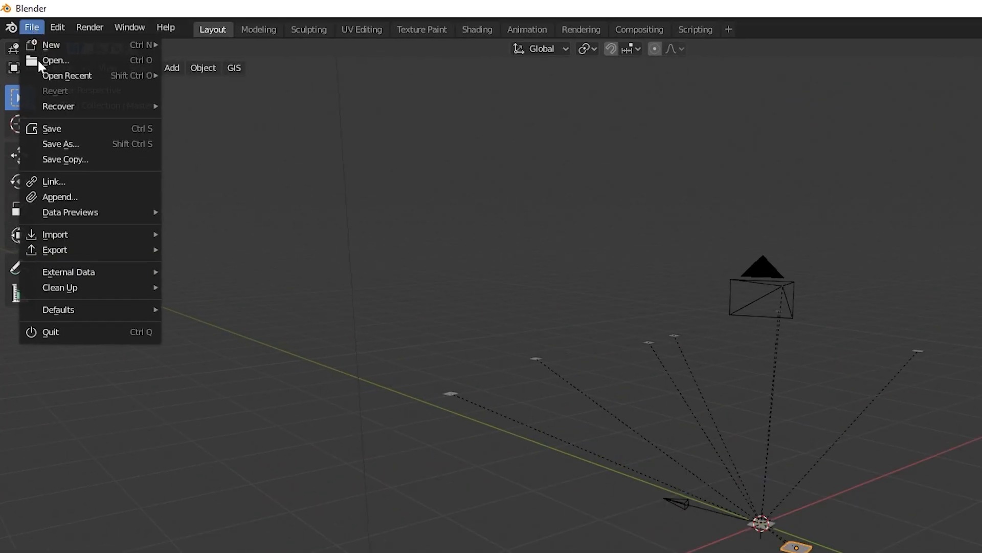
left_click(34, 97)
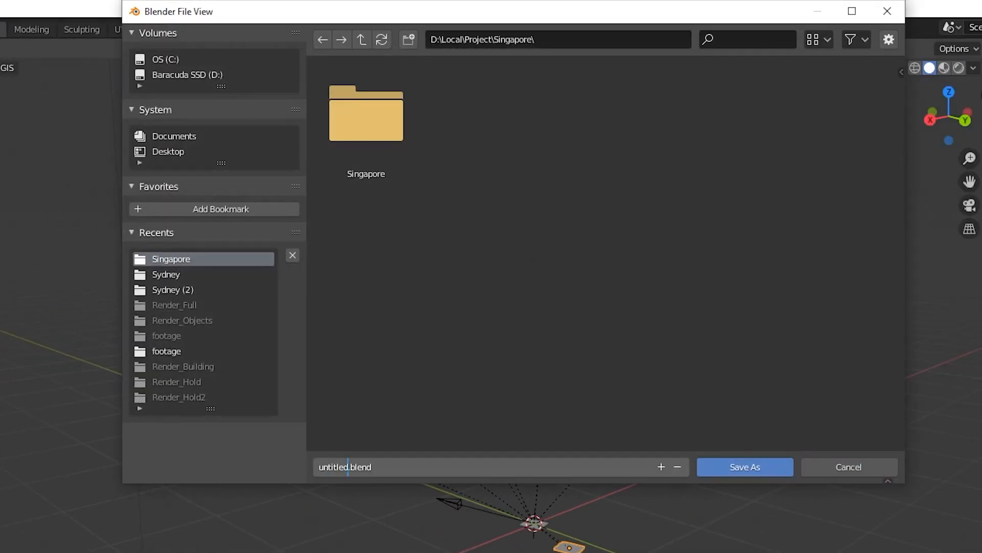
type("singaproe")
key("BackSpace")
key("BackSpace")
key("BackSpace")
type("ore_01")
key("Return")
Step: Import the Google Maps capture singapore_cap.rdc from the Singapore project folder with Max Blocks set to 2000
left_click(32, 28)
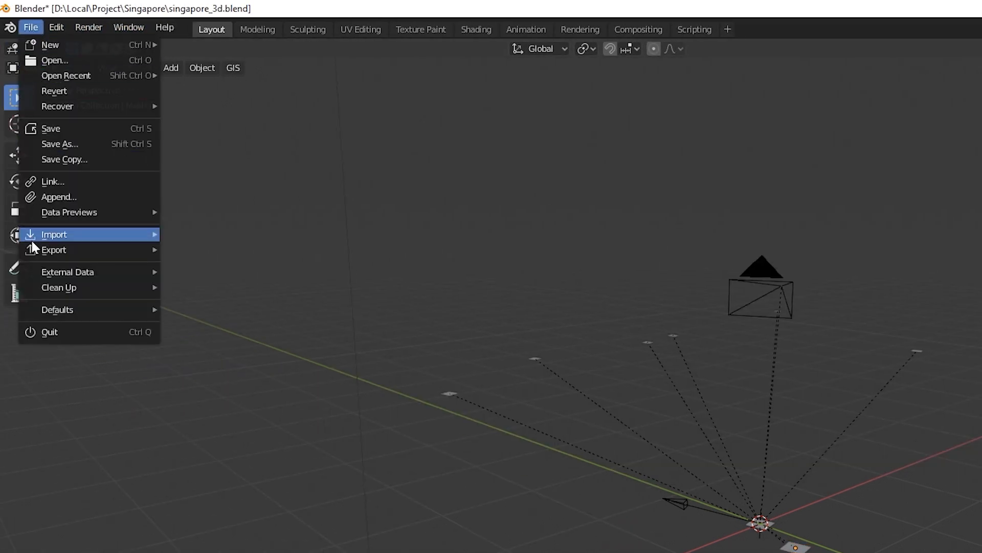
mouse_move(58, 238)
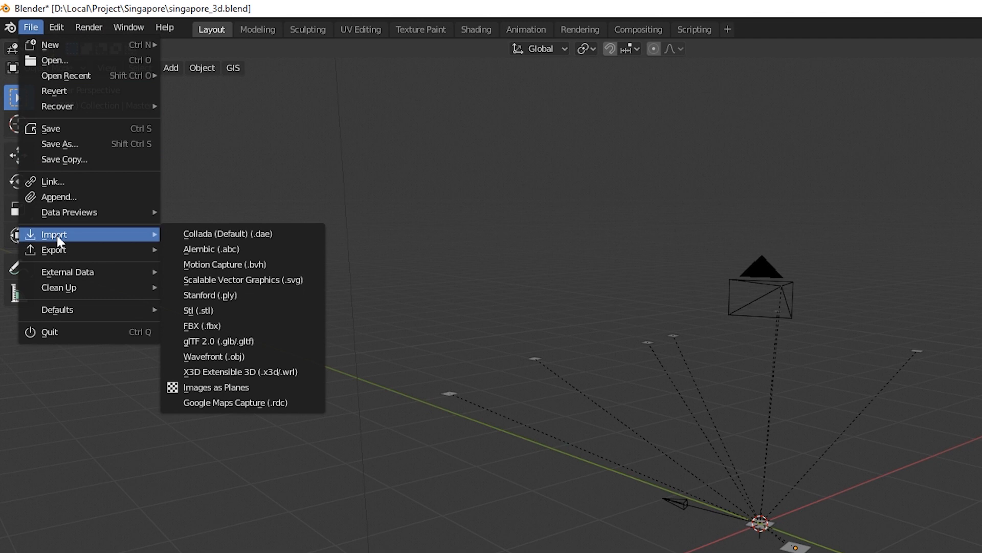
left_click(238, 403)
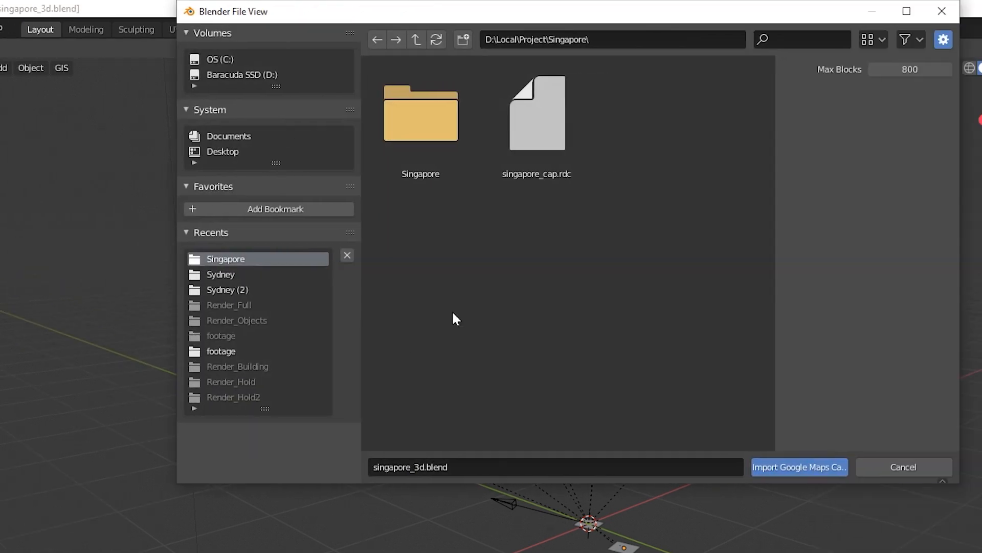
left_click(690, 108)
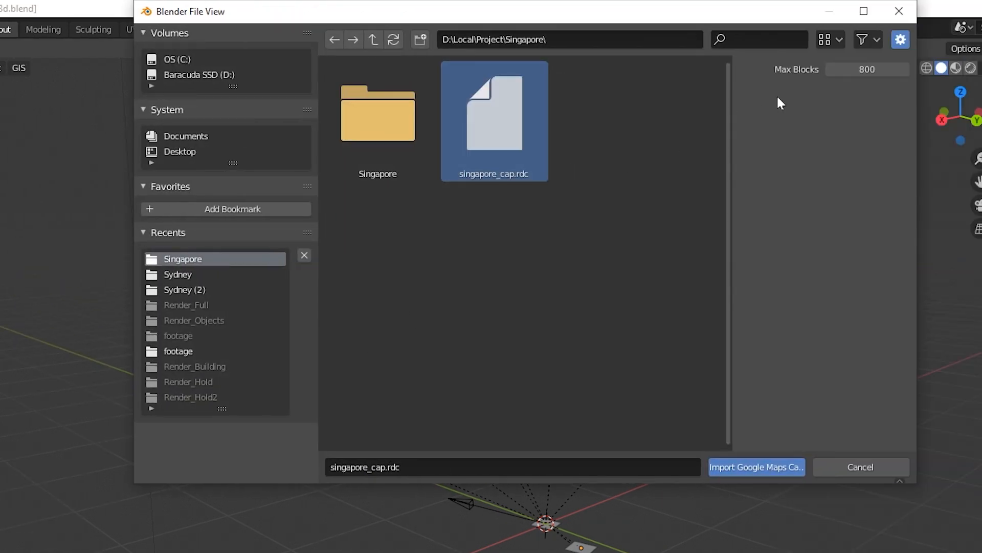
left_click(860, 69)
type("2000")
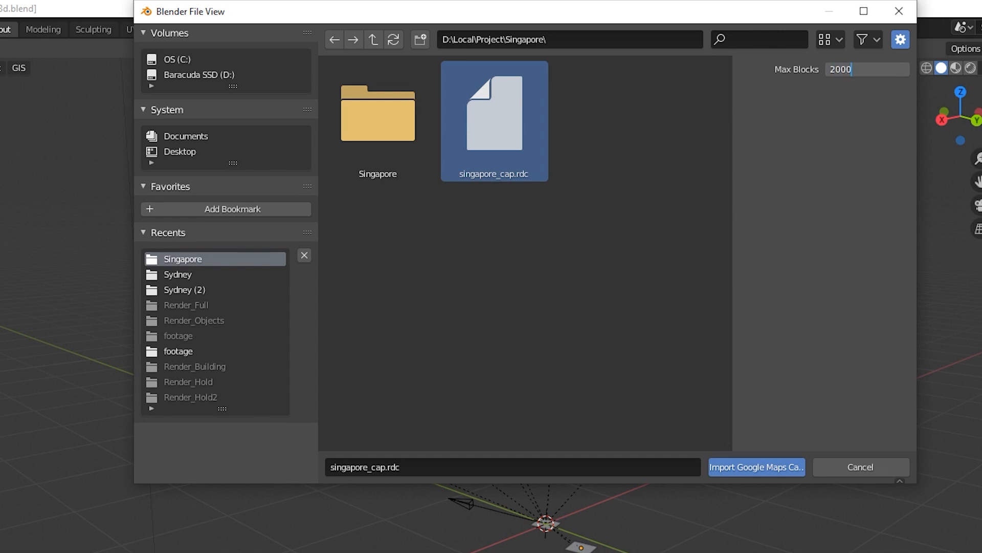
key("Return")
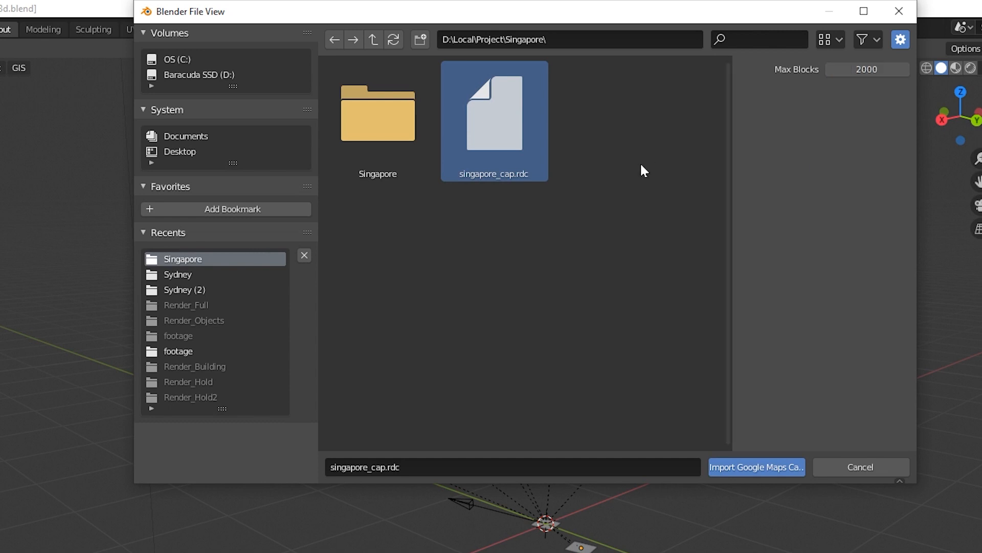
double_click(535, 153)
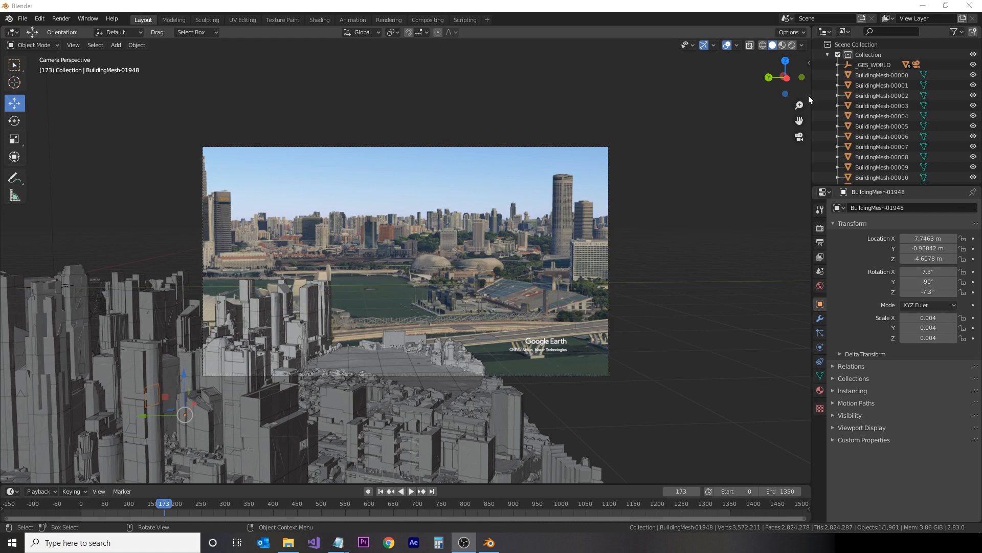
Step: Create a new collection directly under the Scene Collection
left_click(855, 55)
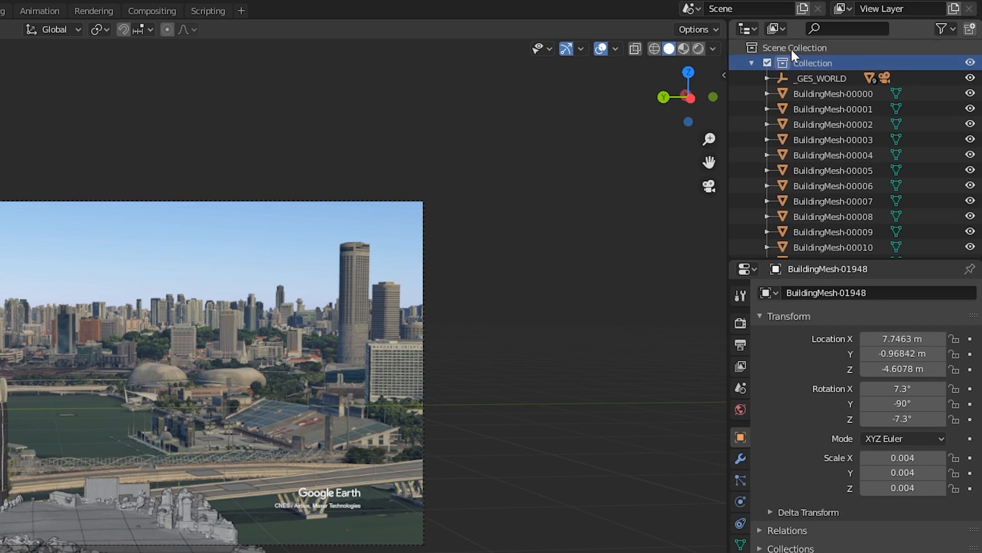
left_click(791, 47)
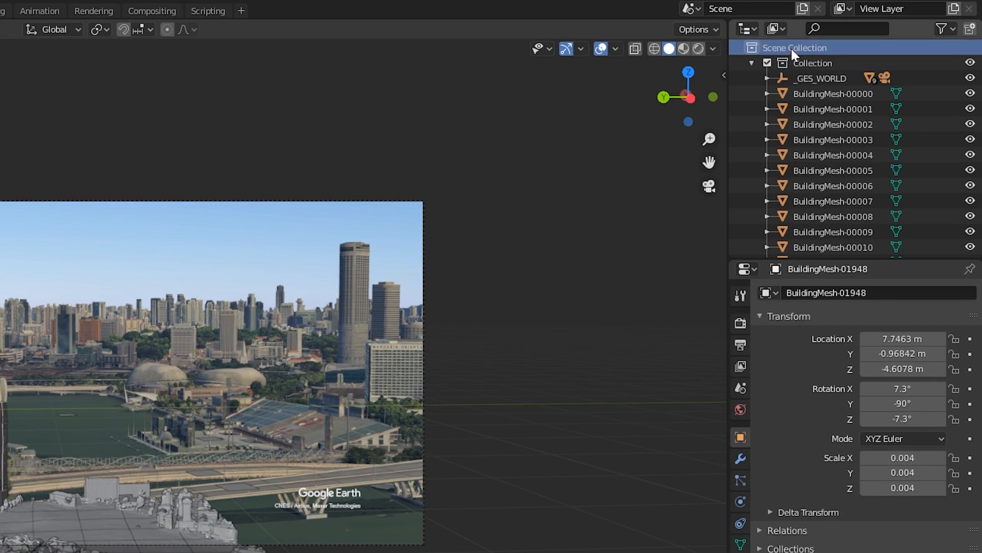
left_click(969, 29)
Step: Move all the building meshes, BuildingMesh-00000 through BuildingMesh-01948, into Collection 2
left_click(850, 93)
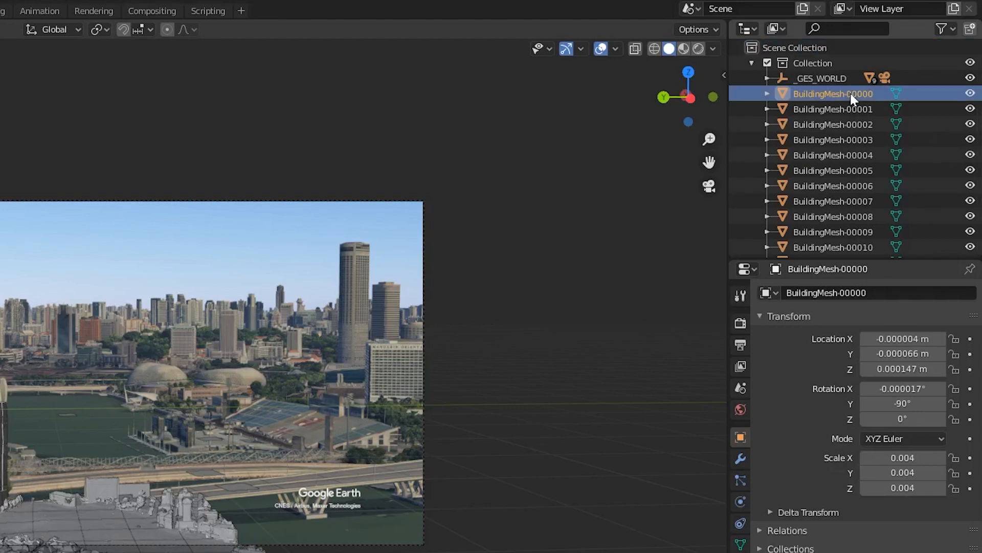
left_click_drag(979, 58, 979, 243)
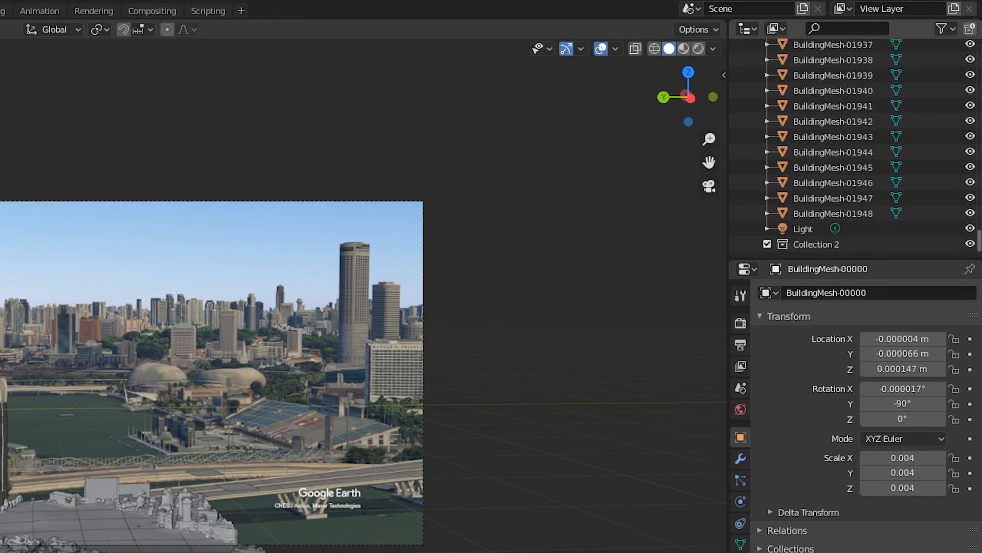
left_click(851, 210, "shift")
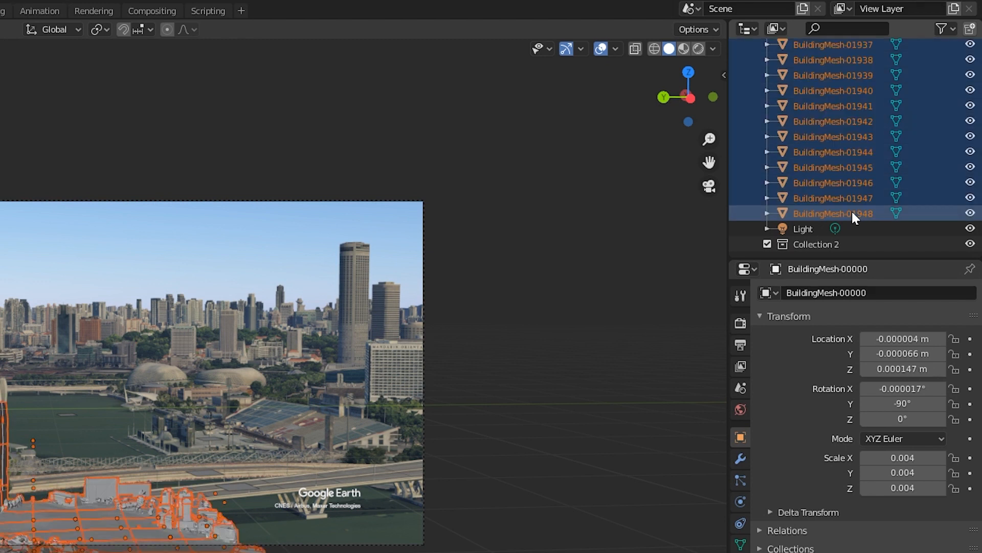
left_click_drag(812, 211, 814, 245)
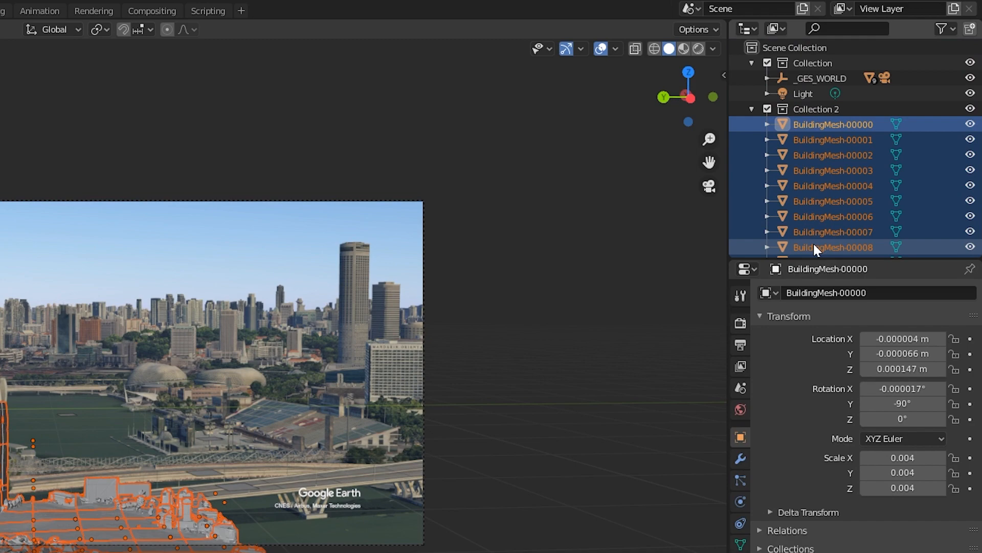
left_click(809, 107)
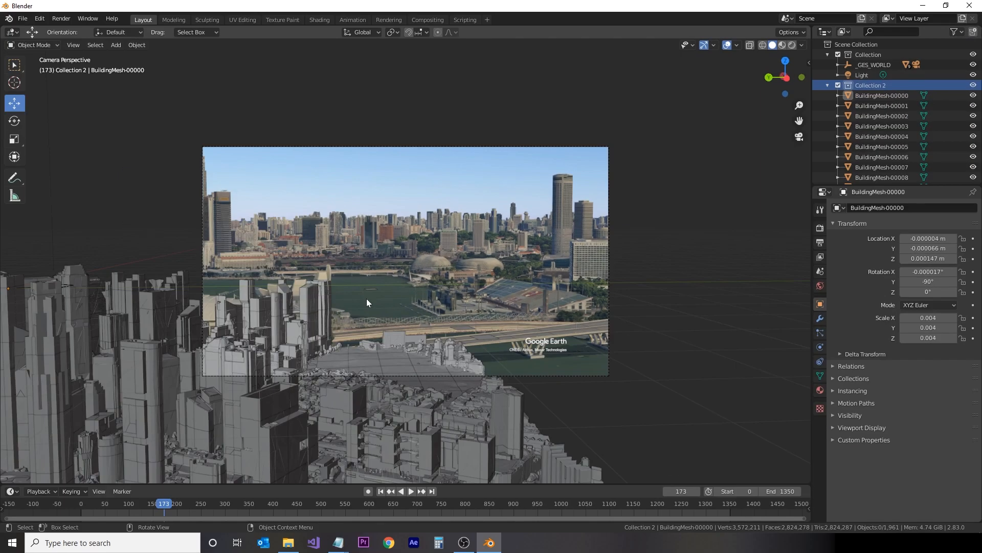
Step: Show the imported city model from above in Rendered viewport shading so its textures display
middle_click_drag(366, 298, 571, 383)
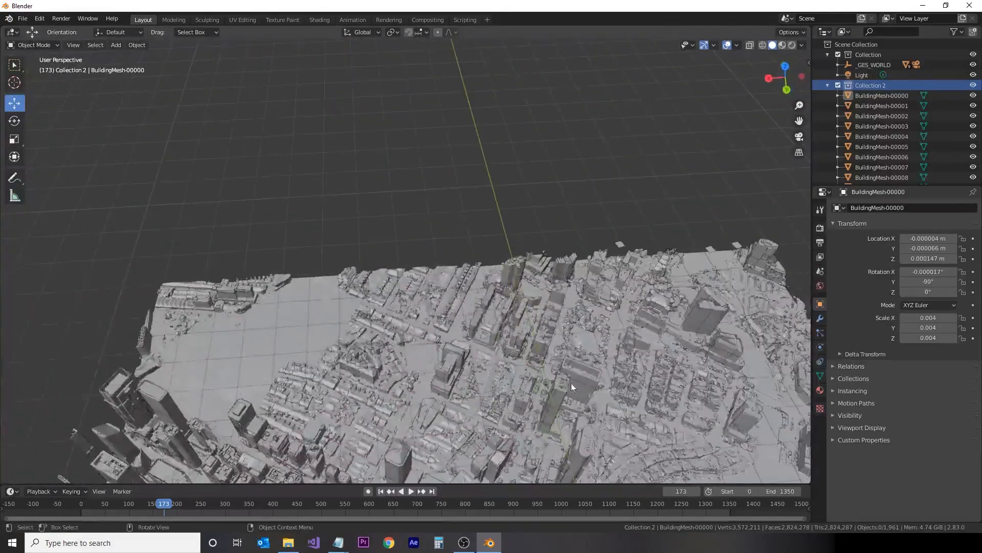
left_click_drag(603, 382, 603, 381)
middle_click_drag(680, 432, 621, 434, "ctrl")
middle_click_drag(666, 382, 543, 397, "shift")
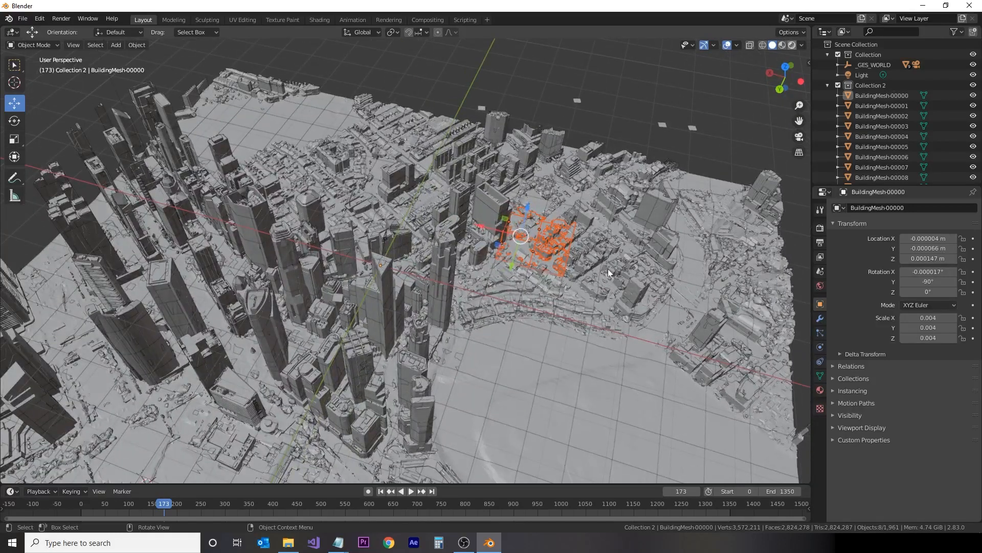
key("z")
key("8")
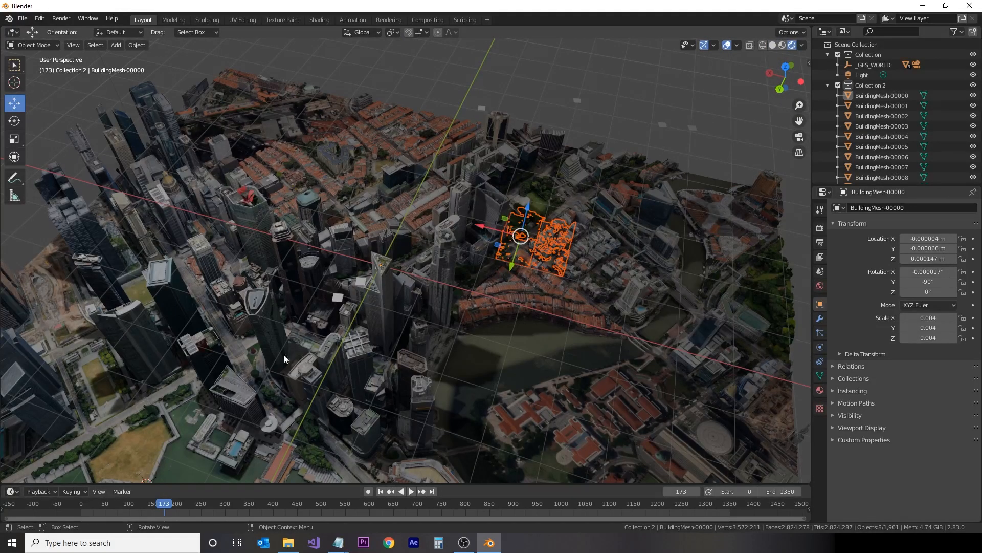
Step: Place the 3D cursor at the corner where the waterfront park's grass meets the paved edge
middle_click_drag(266, 401, 394, 238, "shift")
scroll(302, 310, "up", 5)
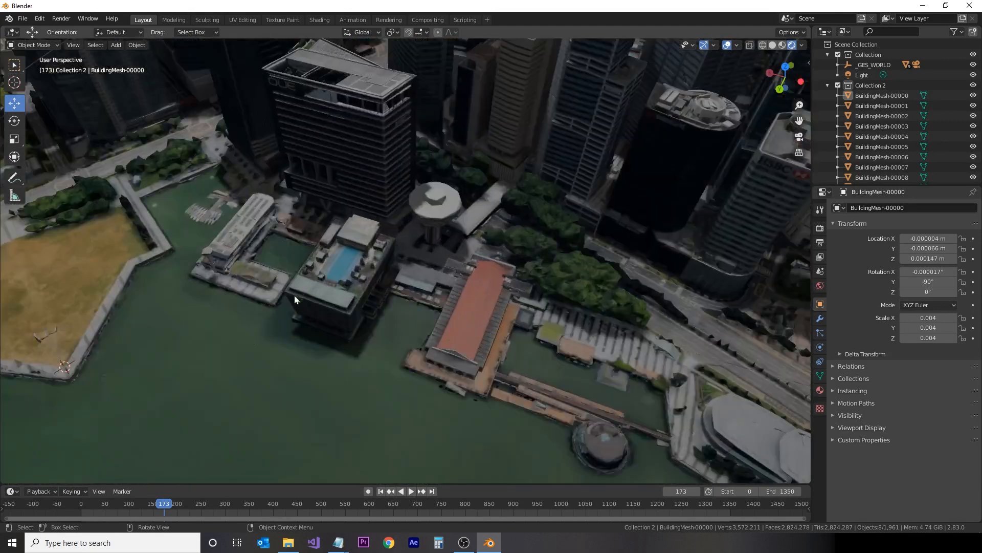
middle_click_drag(294, 296, 283, 396, "shift")
left_click(14, 83)
scroll(389, 276, "up", 6)
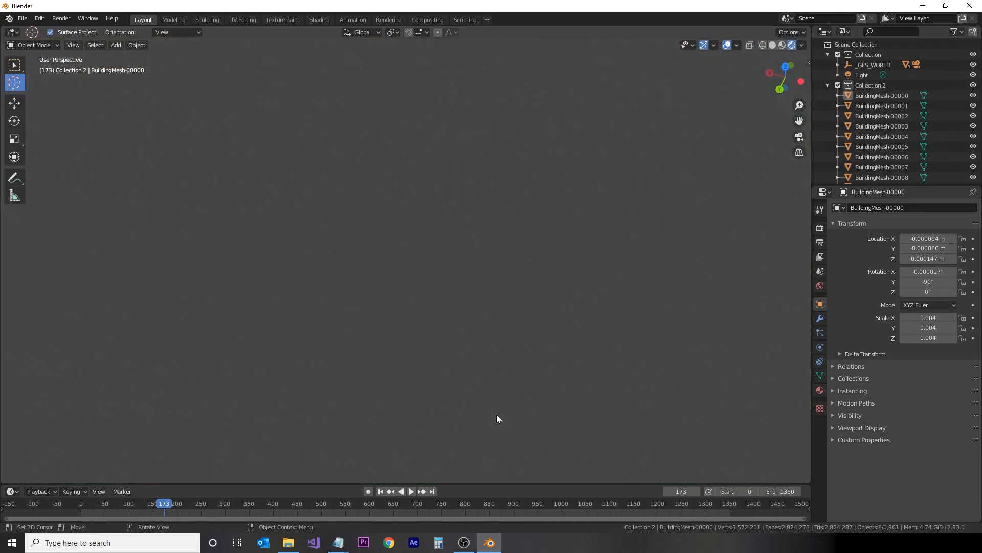
scroll(496, 414, "down", 2)
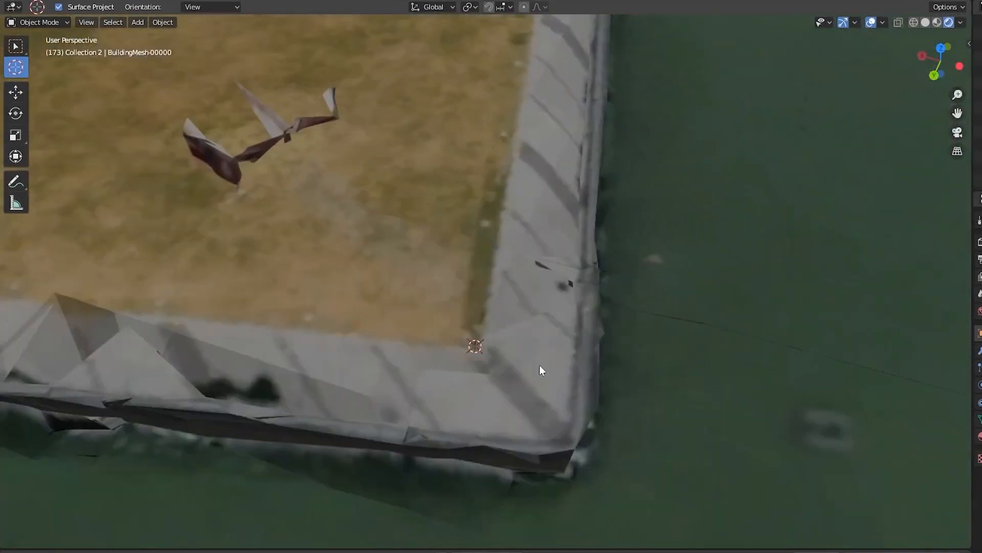
left_click(405, 311)
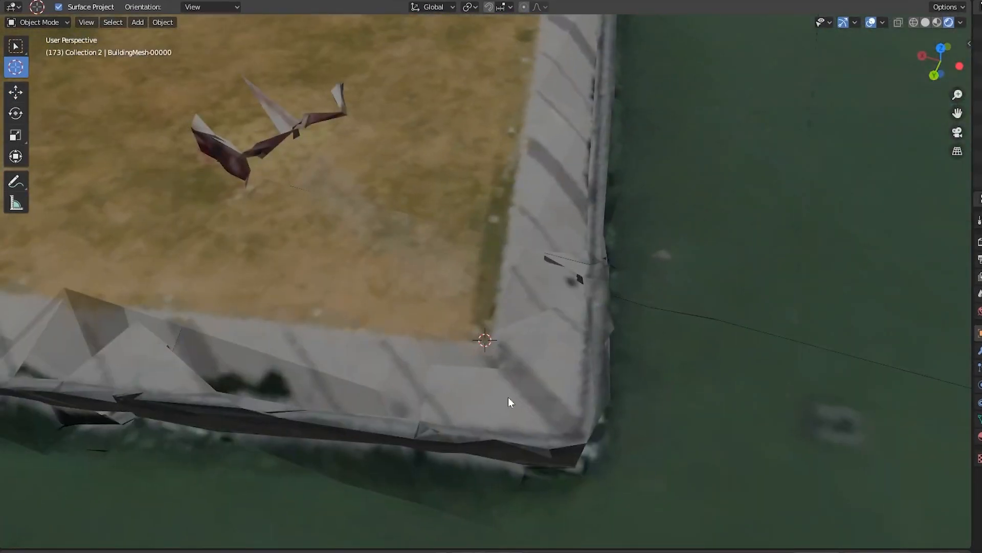
Step: Add an Arrows empty at the 3D cursor on the park corner
left_click(138, 23)
mouse_move(150, 162)
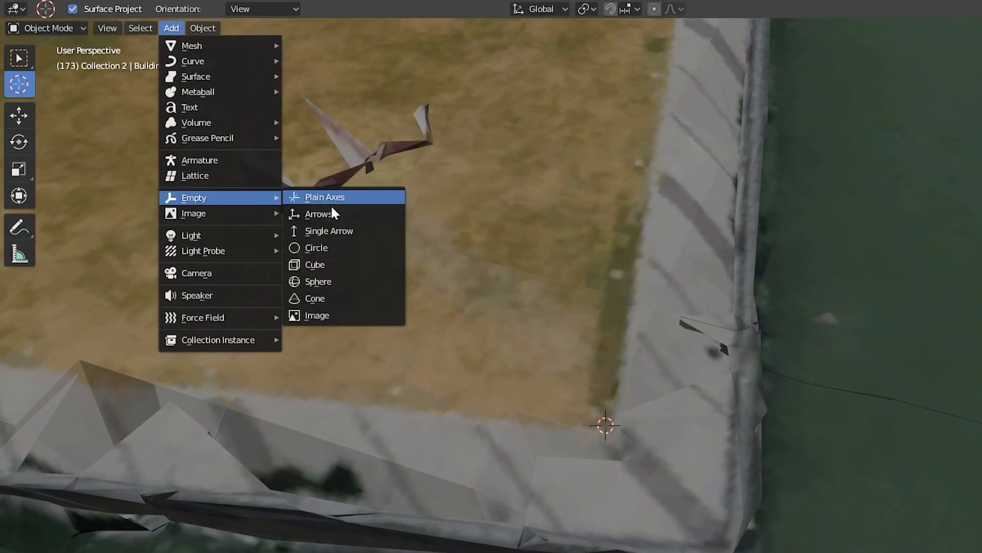
left_click(322, 220)
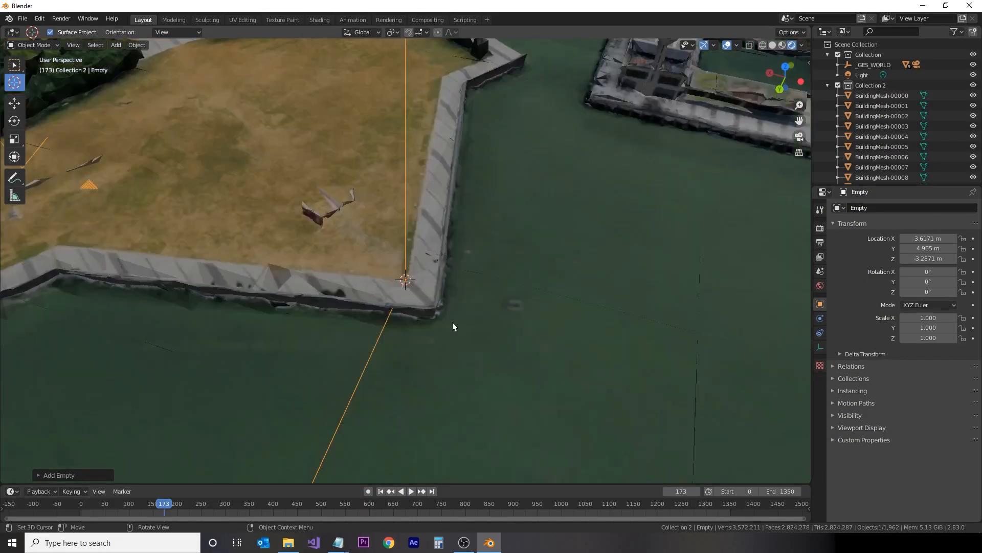
Step: Parent all the building meshes in Collection 2 to the empty, check its children and leave the empty selected with its hierarchy collapsed
scroll(675, 448, "down", 6)
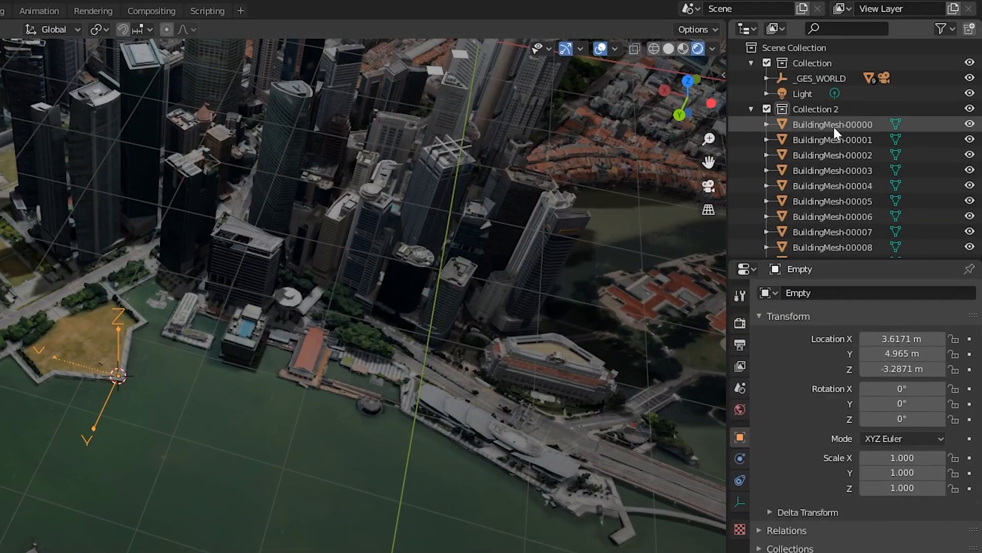
left_click(882, 97)
left_click_drag(979, 51, 979, 115)
left_click_drag(979, 151, 979, 253)
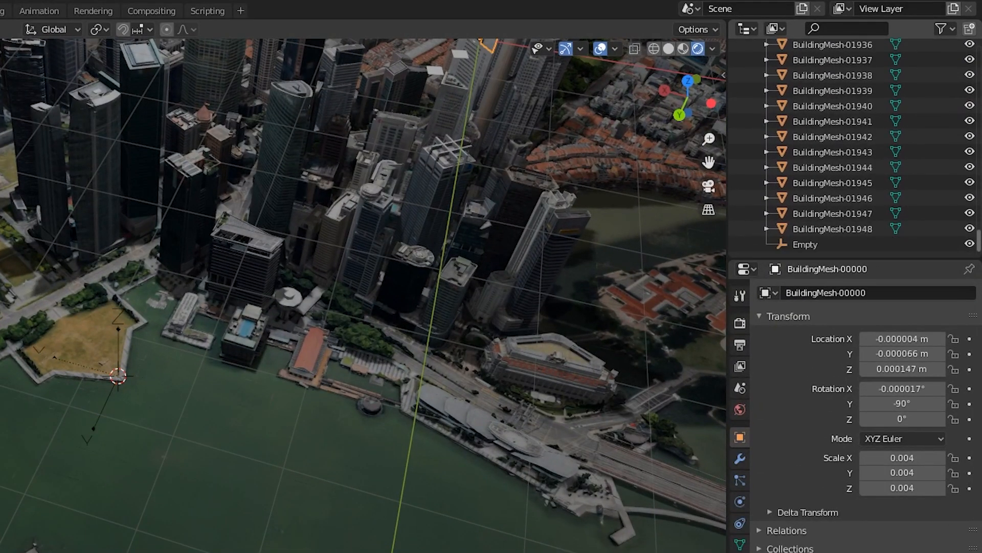
left_click(837, 231, "shift")
left_click_drag(837, 231, 800, 245)
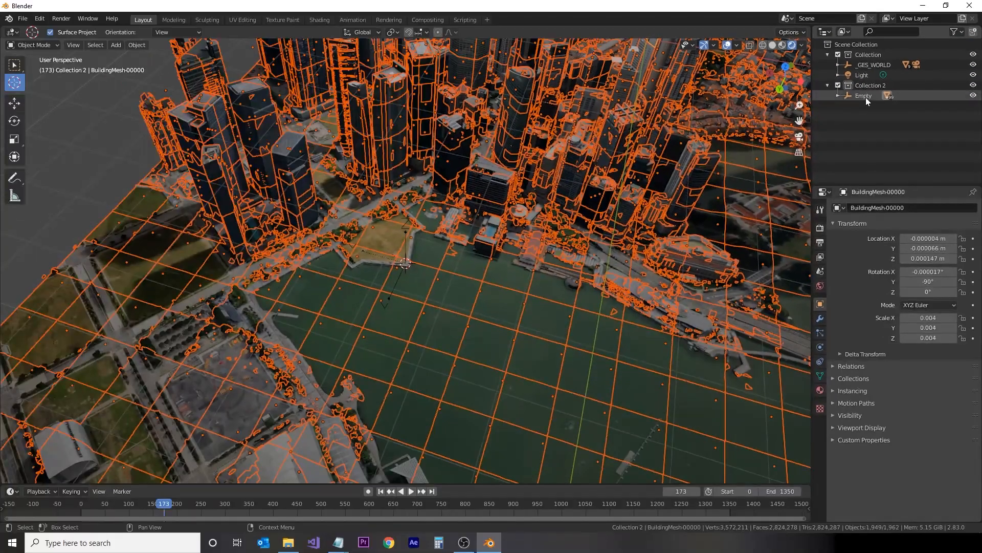
left_click(865, 96)
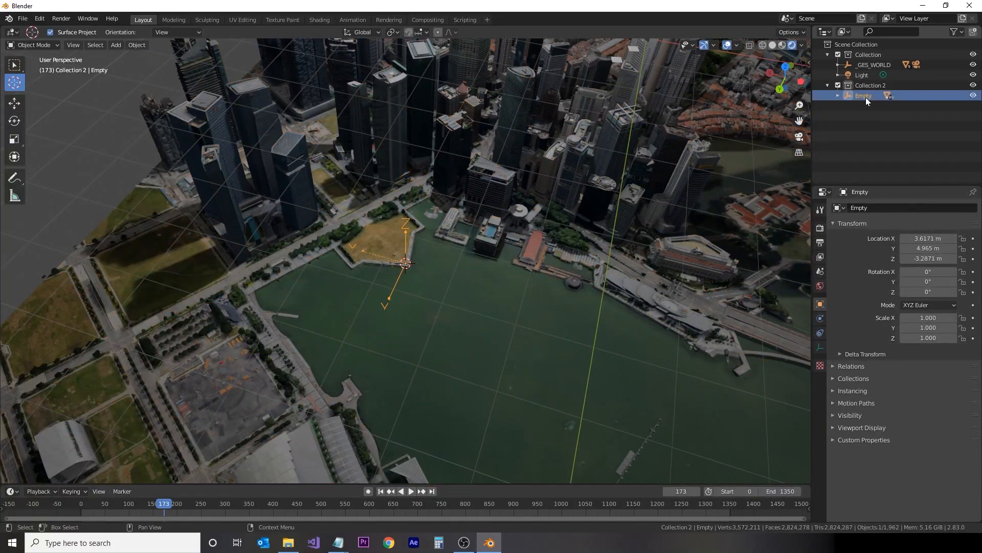
left_click(837, 96)
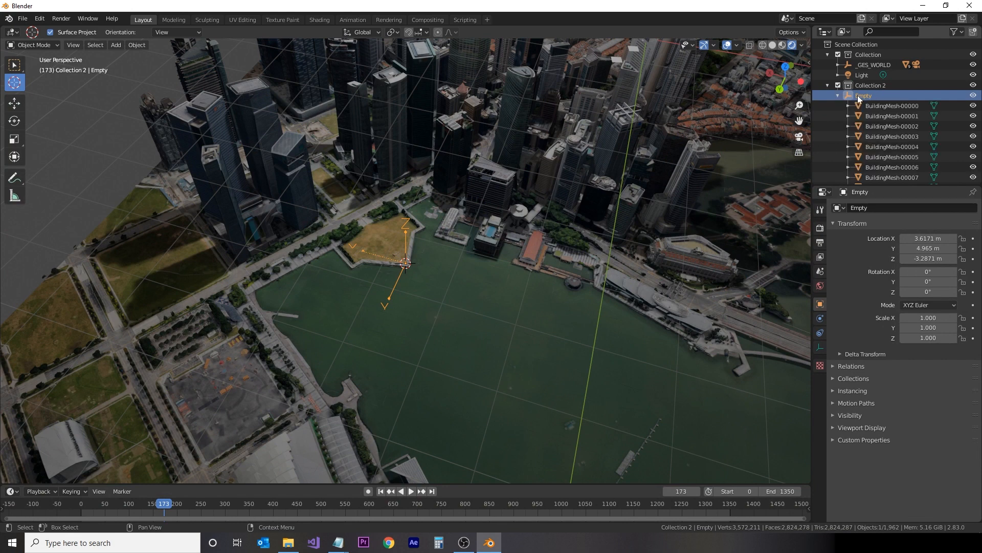
left_click(837, 96)
Step: At frame 19 in camera view, move the empty on the XY plane to about X 0.545 m, Y 0.929 m
scroll(560, 300, "down", 5)
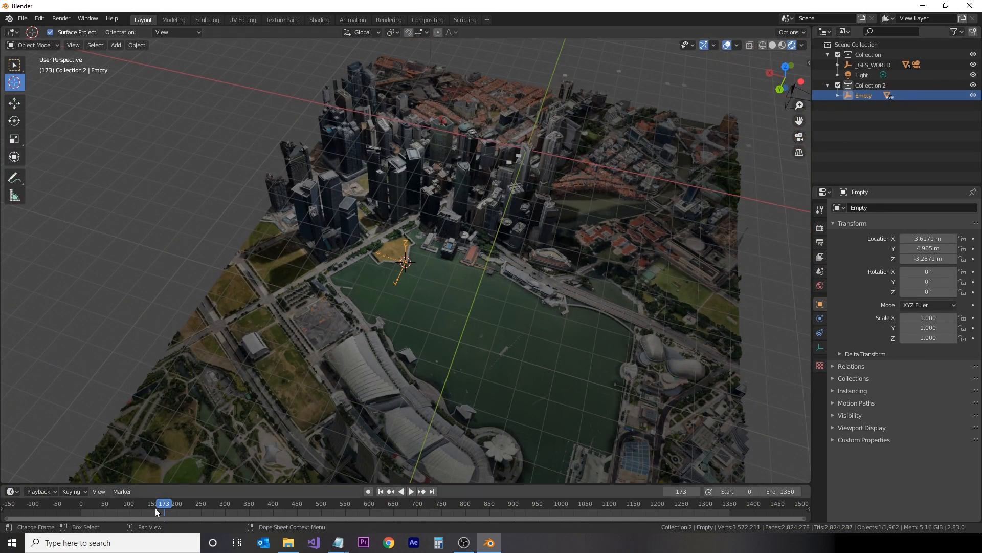
left_click_drag(92, 507, 91, 507)
left_click(799, 137)
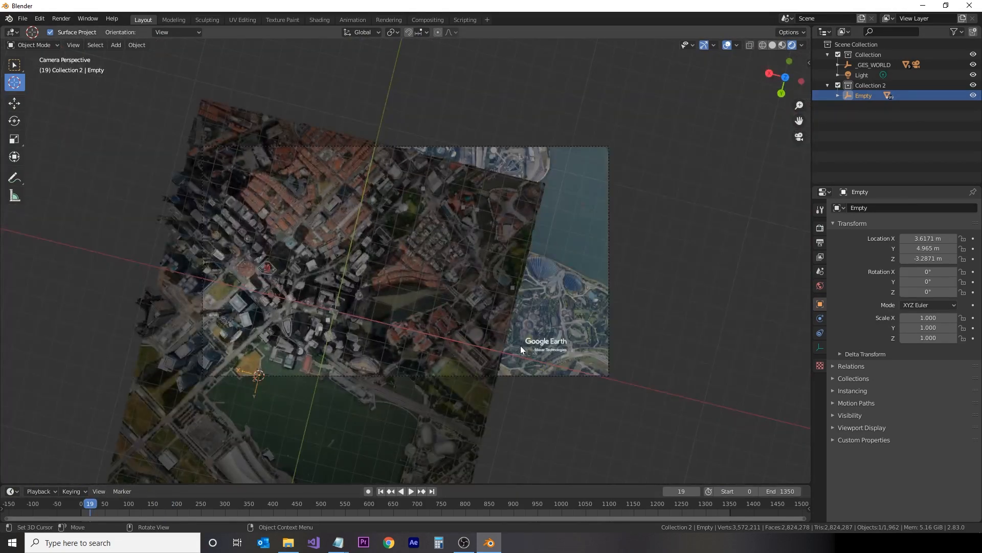
left_click(14, 103)
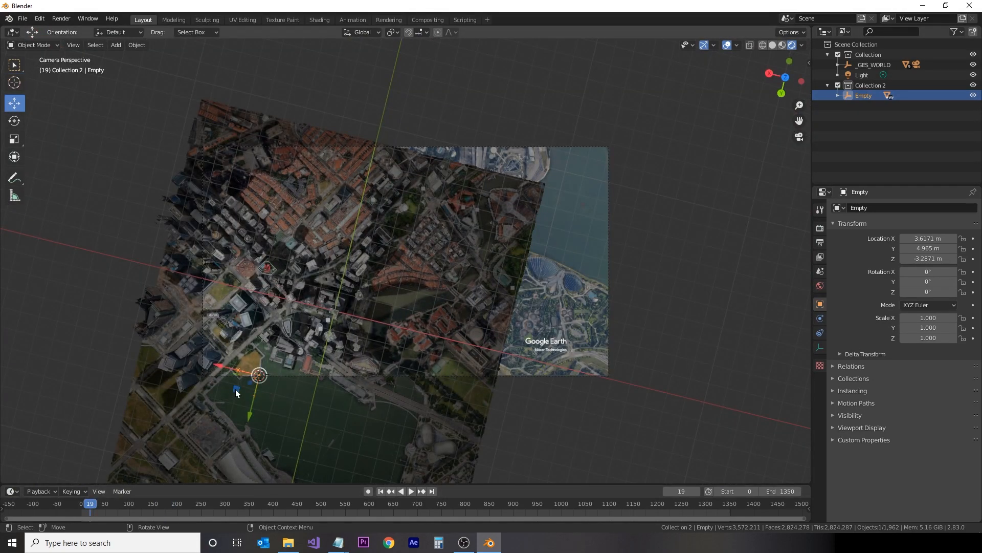
left_click_drag(236, 393, 309, 331)
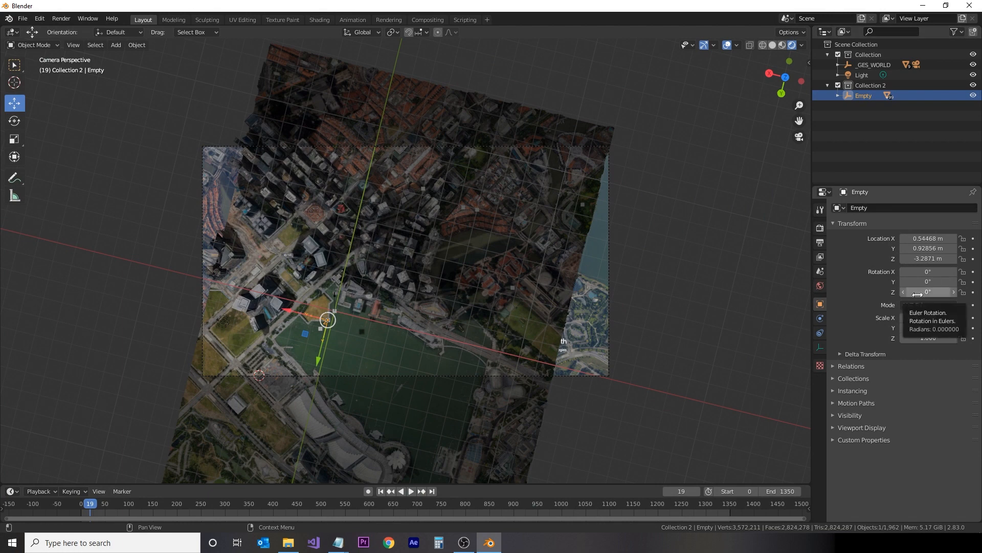
Step: Copy the 103.855° Z rotation from the Water1 track point to the empty that parents the building meshes
left_click(837, 64)
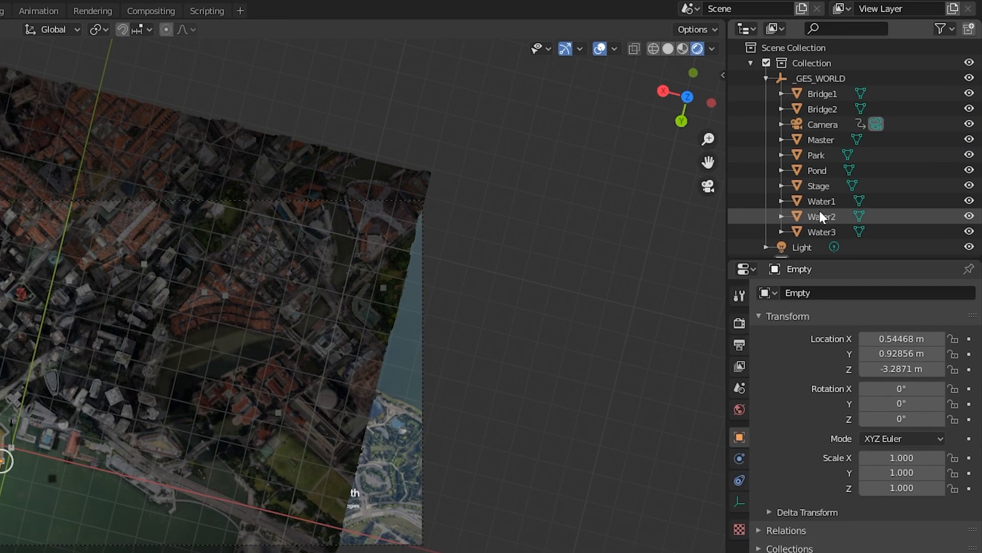
left_click(821, 201)
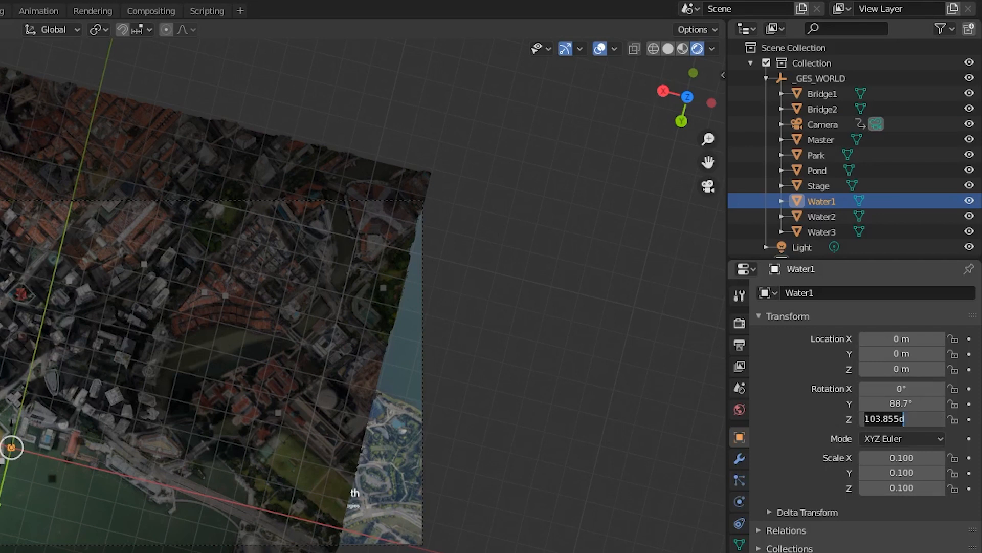
left_click(768, 79)
left_click(805, 124)
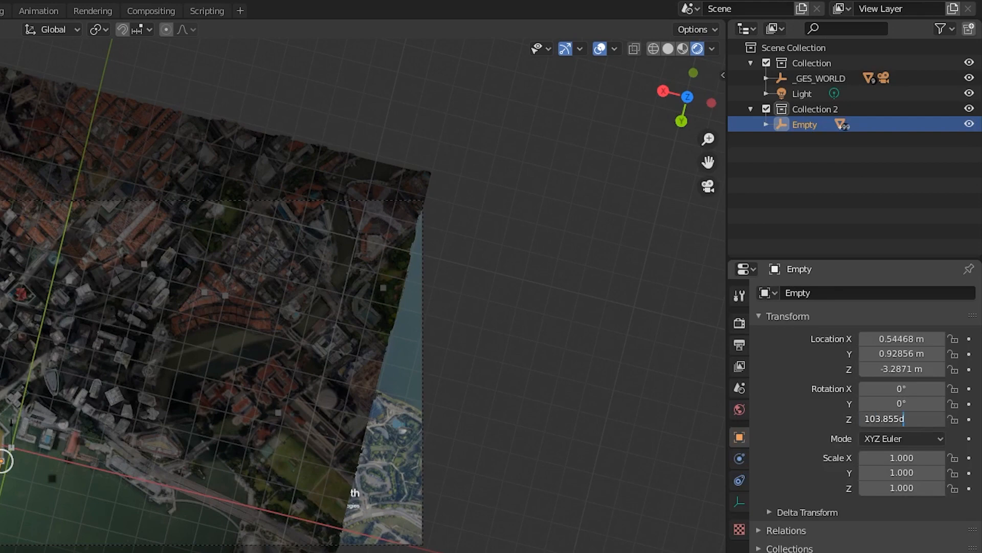
key("Return")
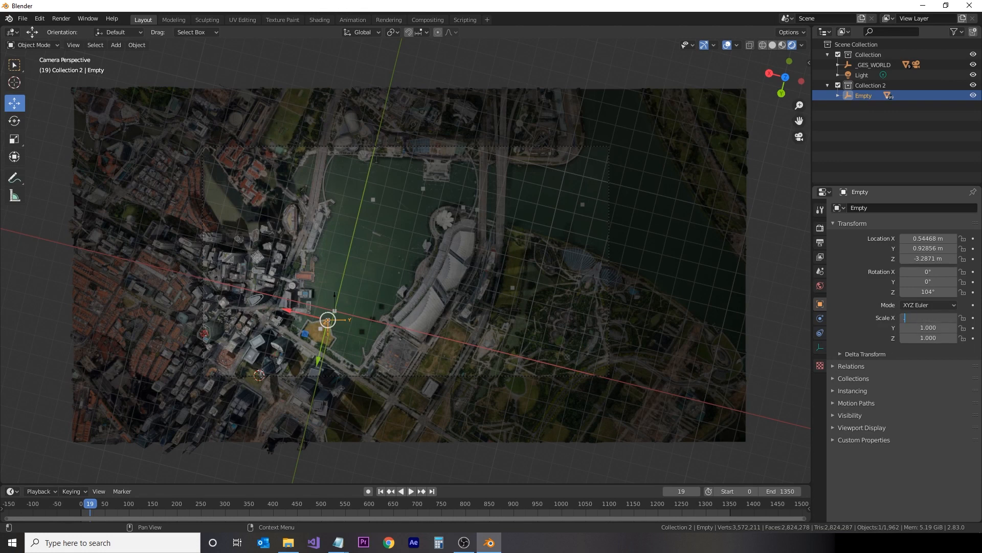
Step: Scale the empty to 0.789 on X, Y and Z and check the city model's fit in camera view
key("Tab")
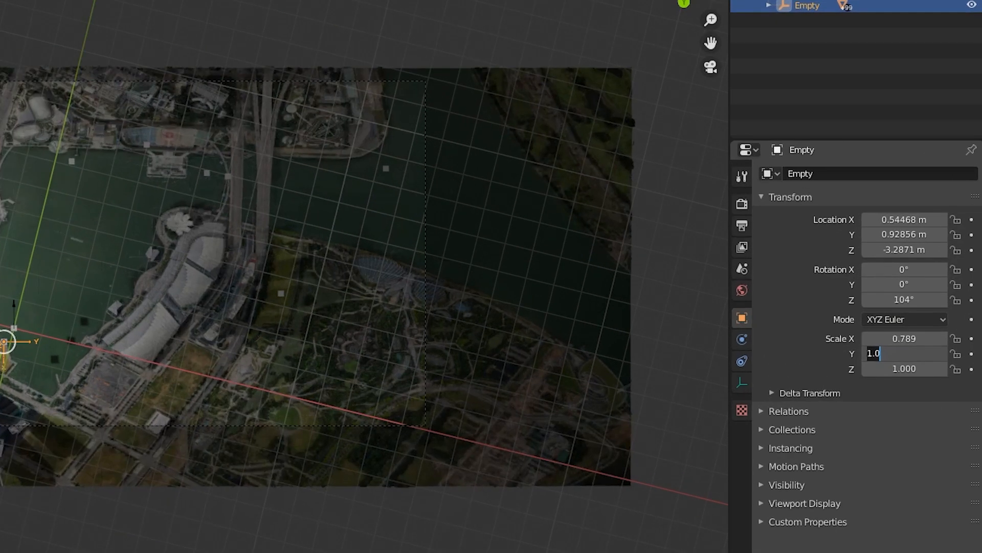
type(".789")
key("Tab")
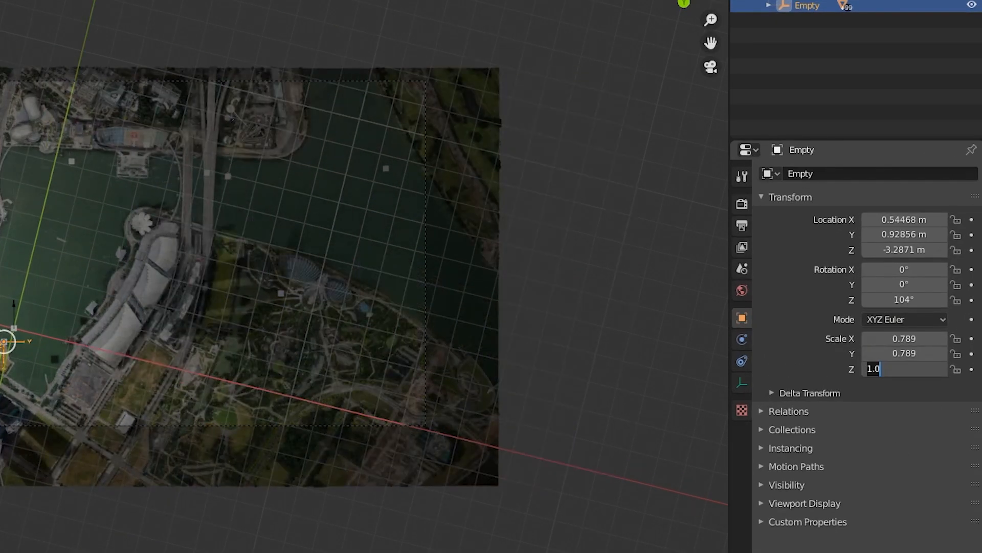
key("Return")
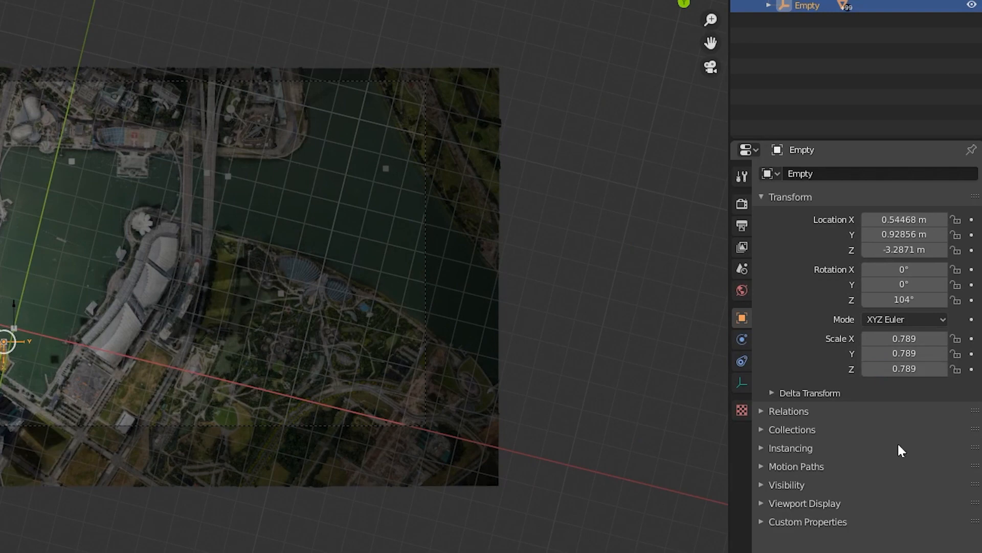
middle_click_drag(65, 376, 264, 259)
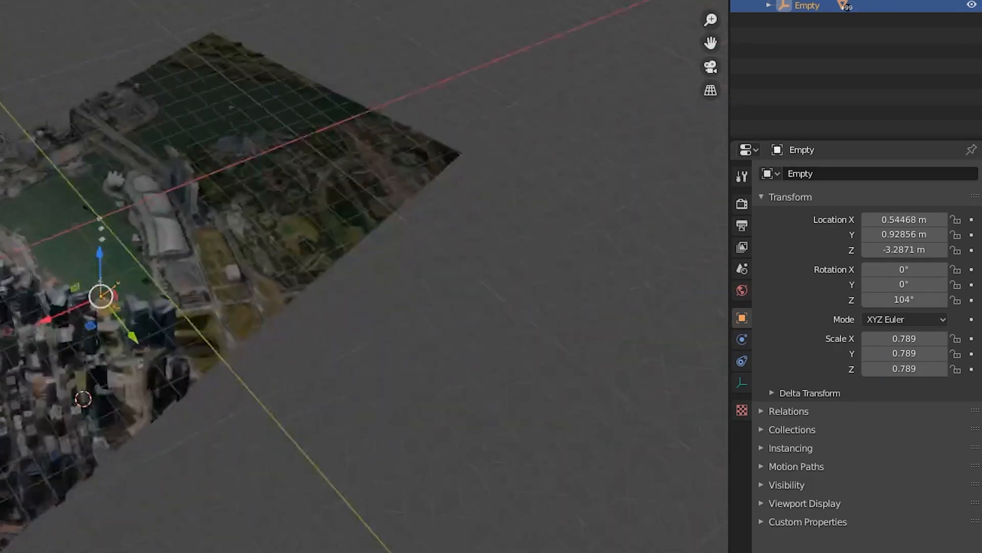
middle_click_drag(502, 265, 737, 162)
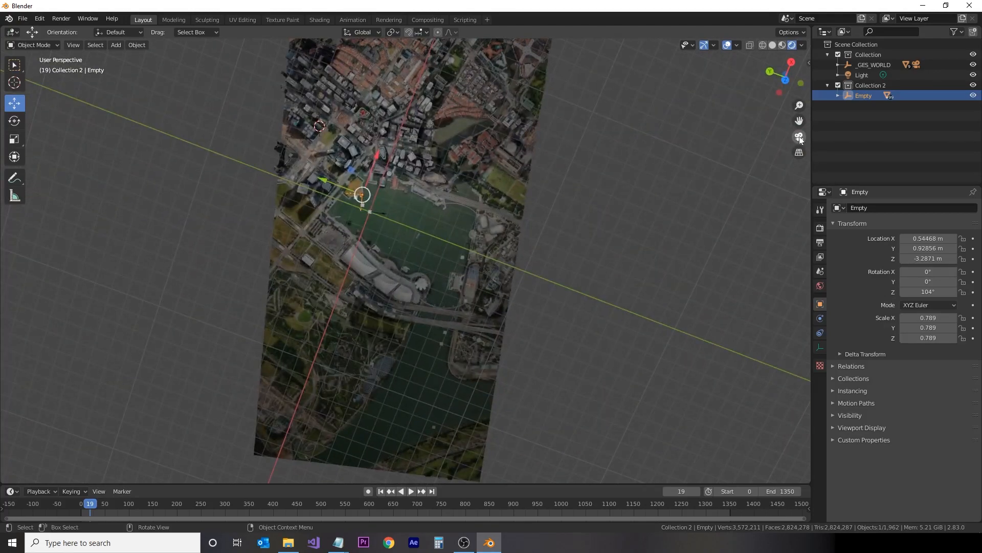
left_click(799, 138)
scroll(338, 335, "up", 5)
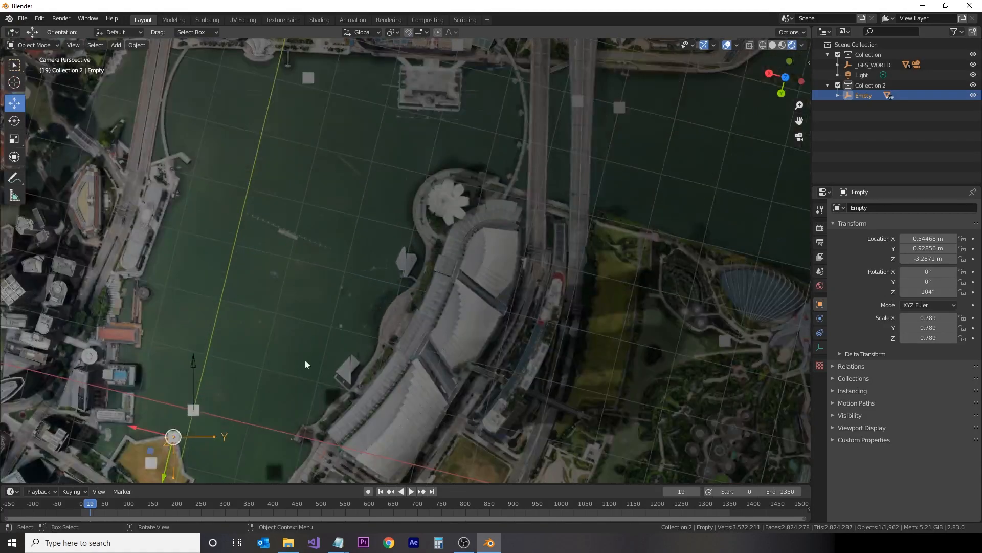
middle_click_drag(253, 392, 467, 185, "shift")
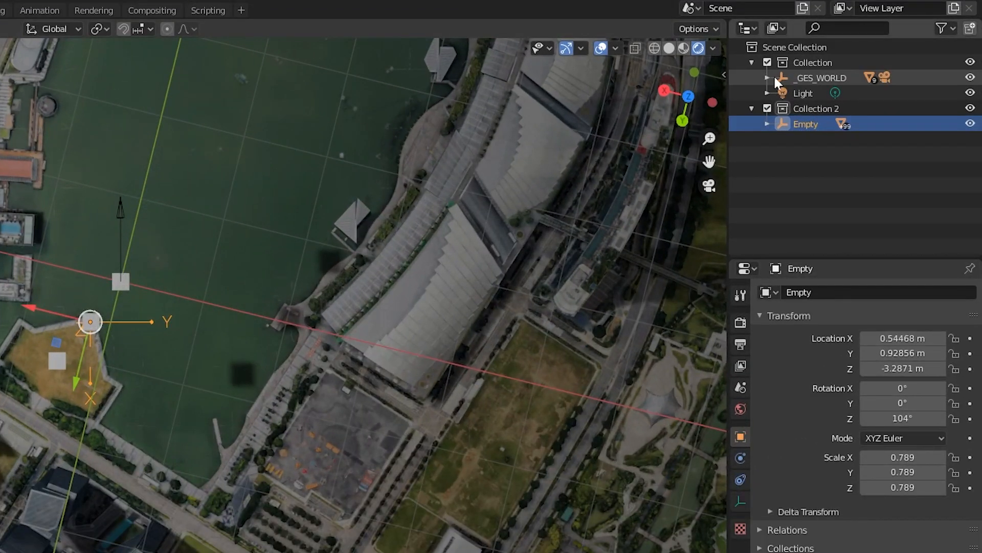
Step: Set the camera's singapore_0000.jpeg background clip to display in front with an alpha of 0.5
left_click(839, 65)
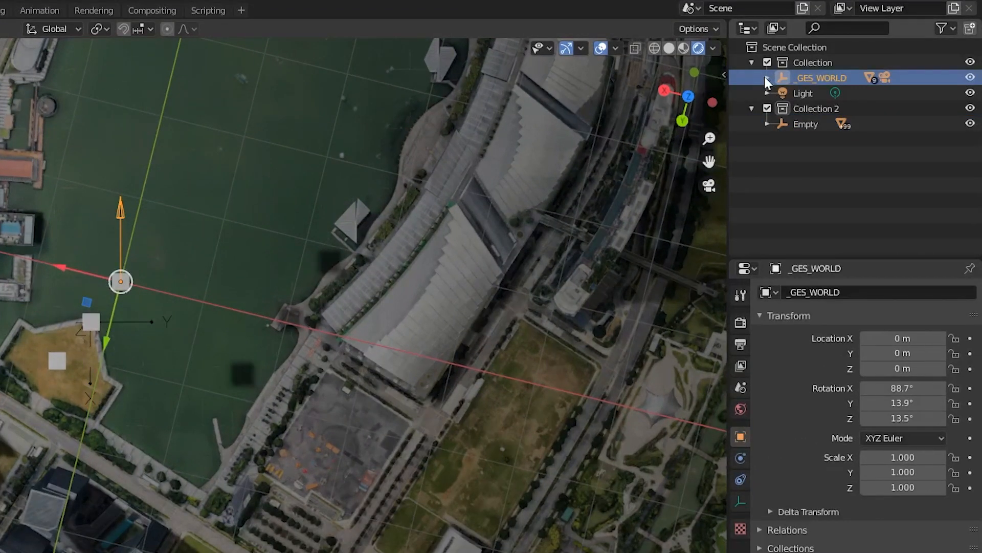
left_click(766, 81)
left_click(832, 123)
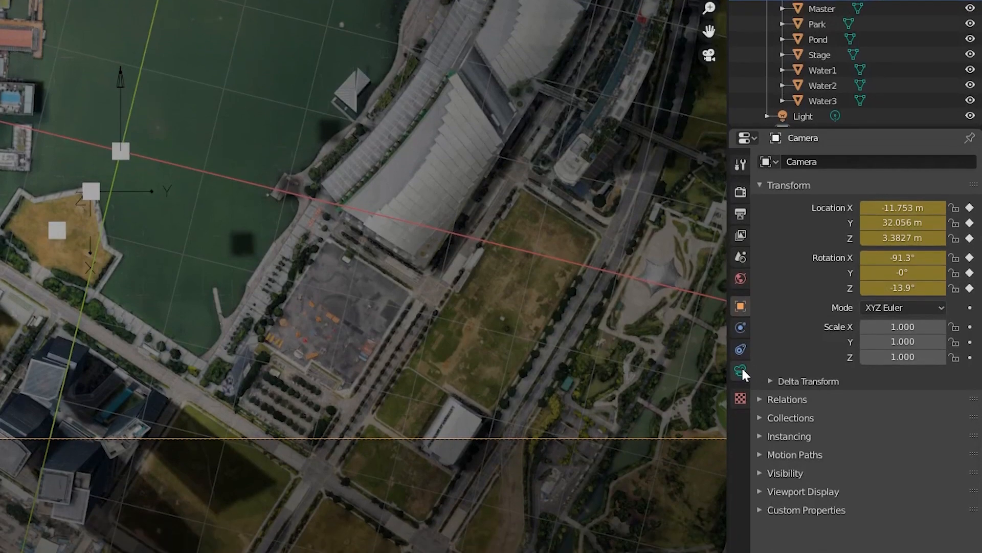
left_click(740, 418)
left_click(760, 458)
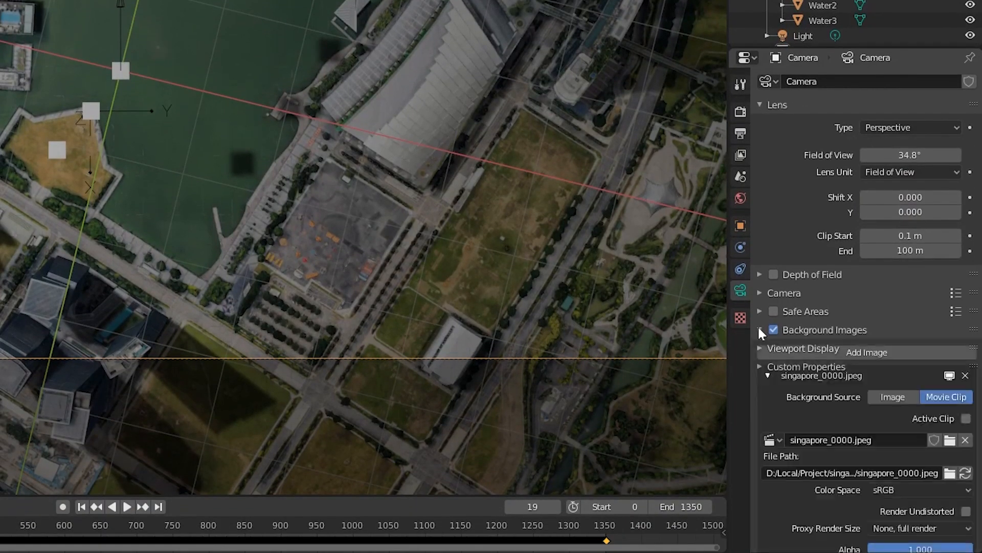
scroll(891, 484, "down", 4)
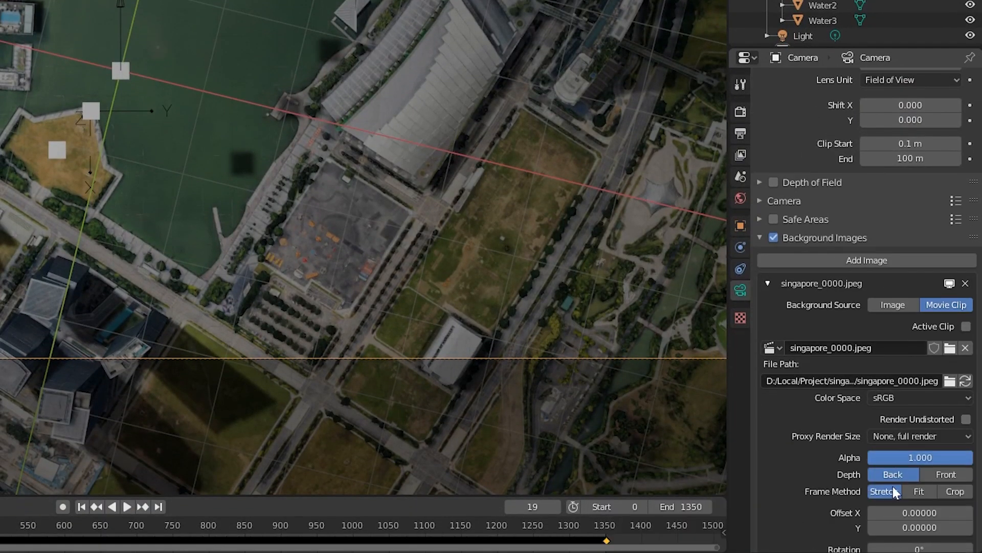
left_click(946, 475)
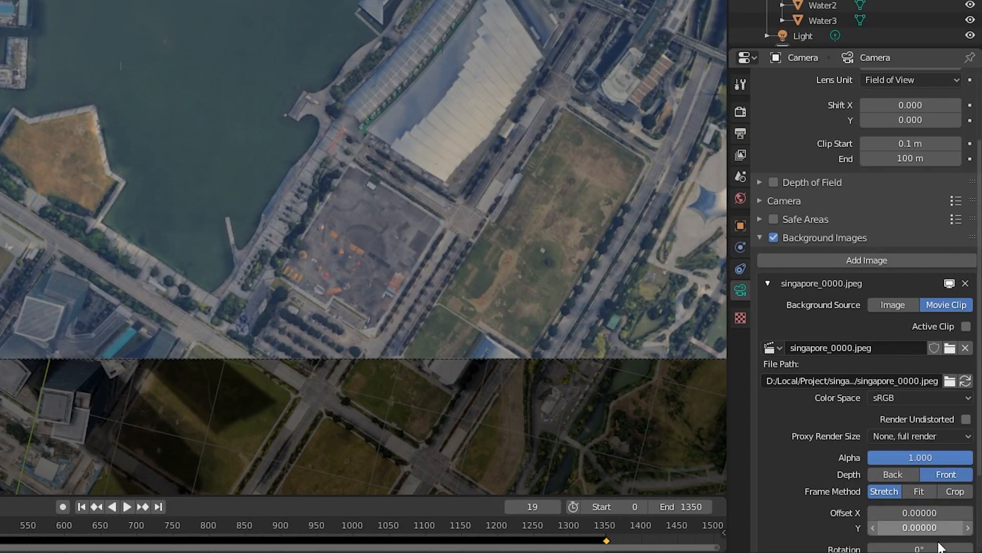
left_click(914, 459)
type(".5")
key("Return")
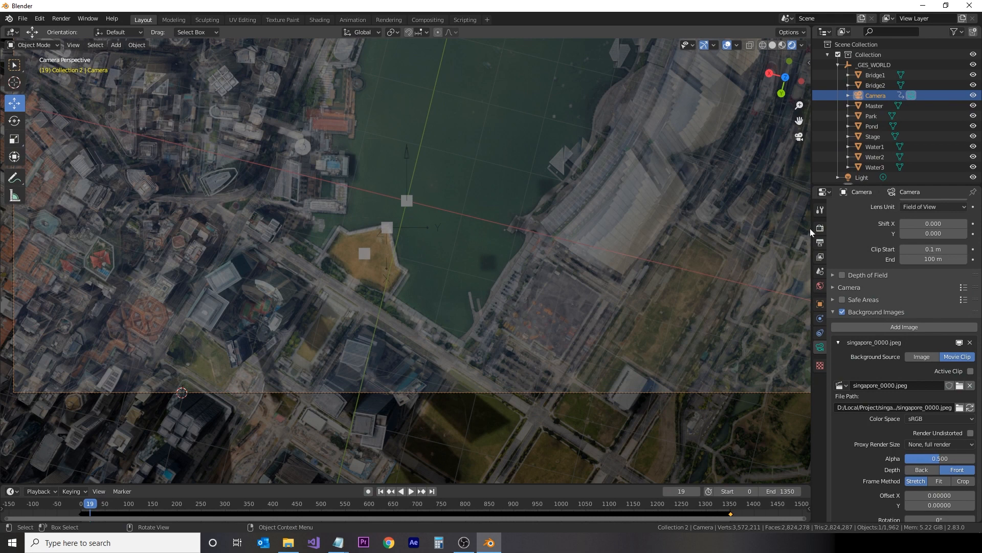
Step: Set the empty's Z location to 0 m, checking the building models from the front view
scroll(865, 153, "down", 2)
left_click(864, 175)
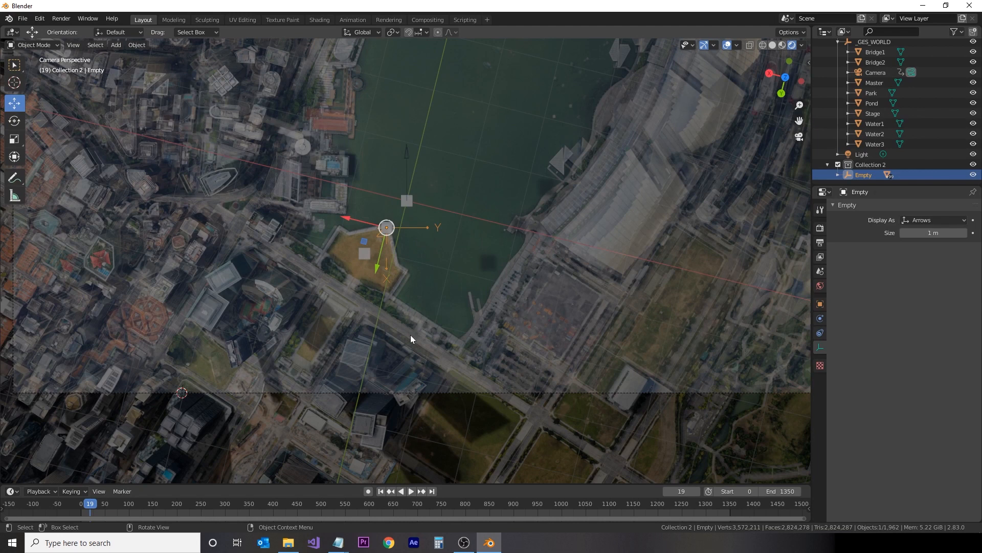
key("KP_1")
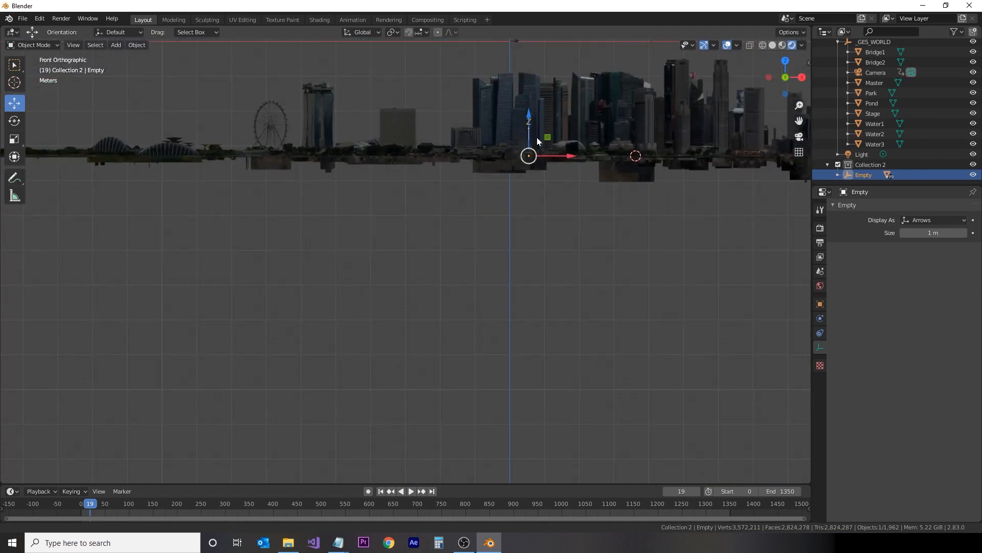
middle_click_drag(536, 137, 507, 282, "shift")
left_click(837, 174)
left_click_drag(838, 186, 848, 270)
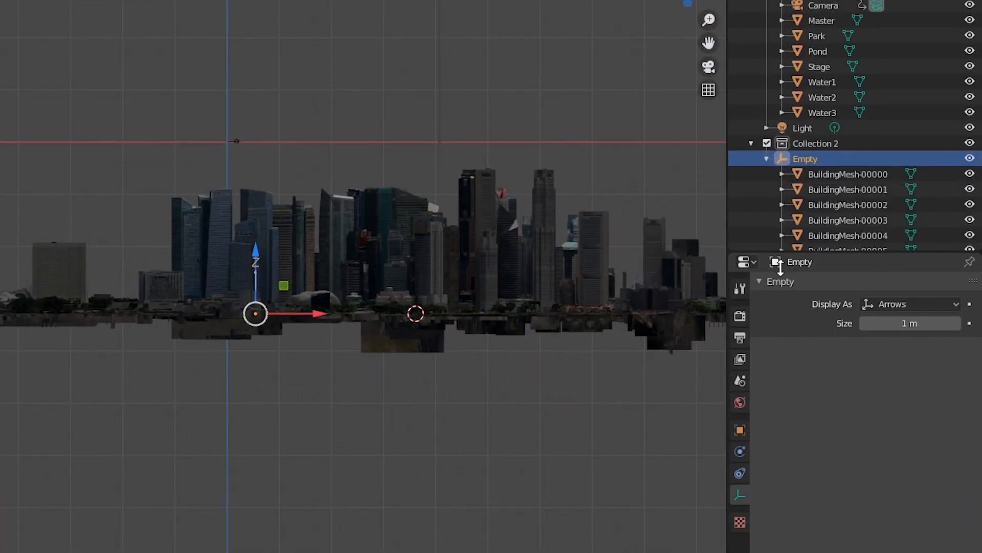
left_click_drag(780, 266, 780, 287)
left_click(742, 450)
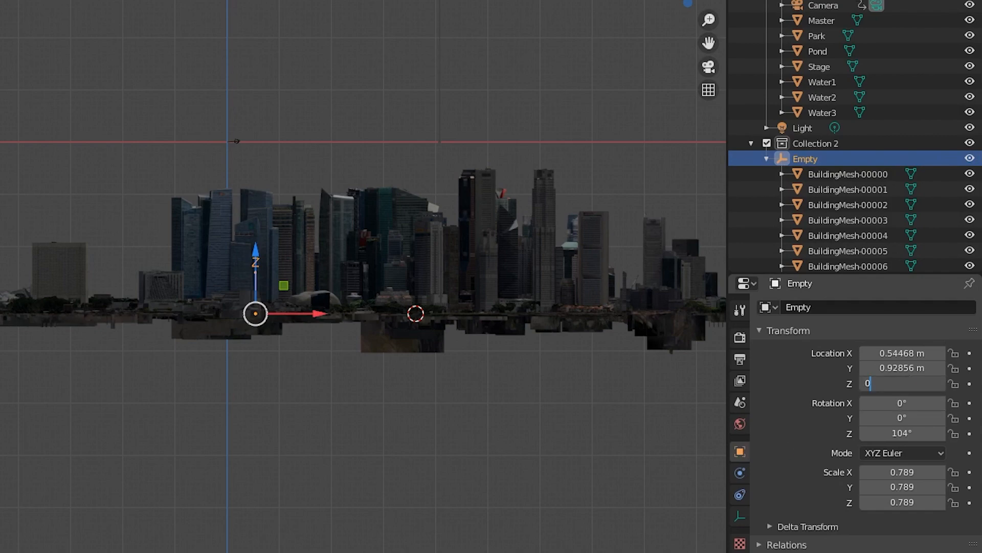
key("Return")
Step: Move the empty horizontally to about X 0.222 m, Y 0.542 m so the park corner meets its marker in camera view
middle_click_drag(246, 143, 155, 280)
key("KP_Decimal")
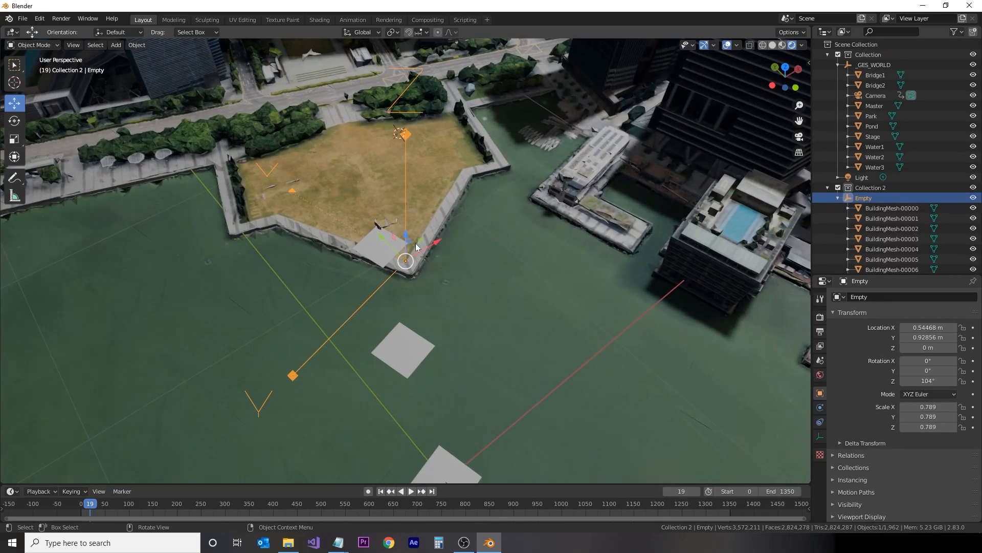
left_click_drag(411, 243, 410, 328)
left_click(85, 504)
key("KP_0")
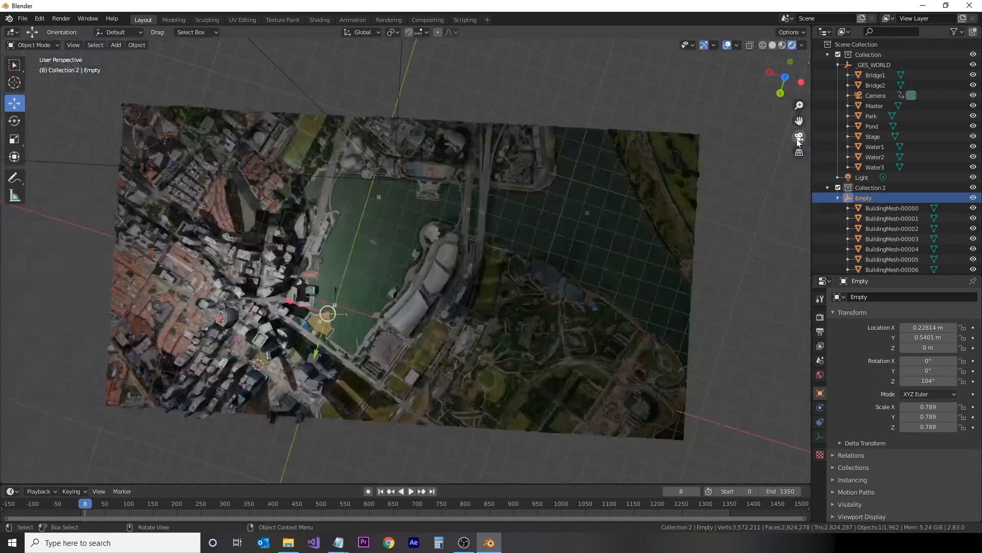
middle_click_drag(322, 286, 586, 295, "shift")
left_click_drag(551, 137, 557, 139)
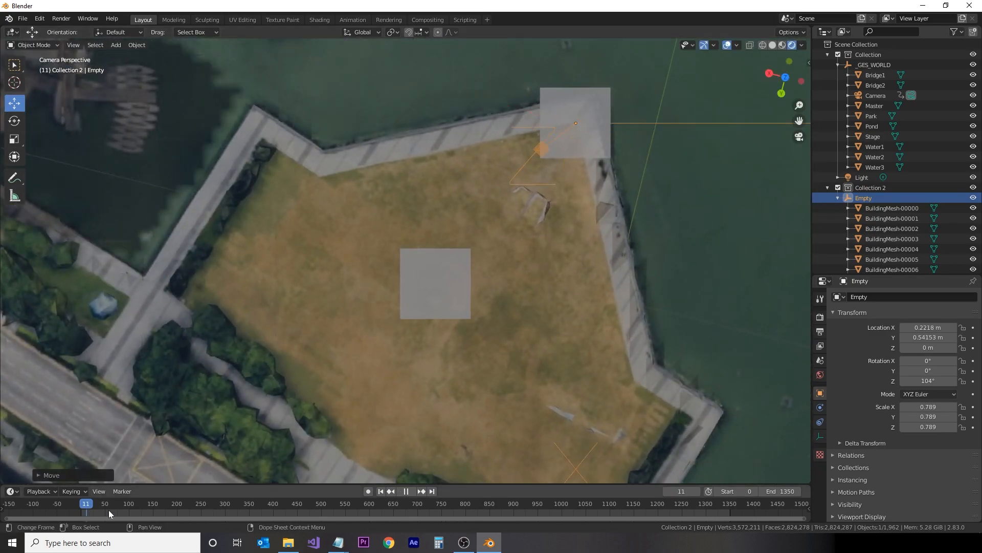
Step: Go to frame 190, split the viewport and frame the empty in a solid-shaded perspective view beside the camera view
left_click(172, 506)
scroll(319, 309, "down", 8)
left_click_drag(807, 30, 509, 51)
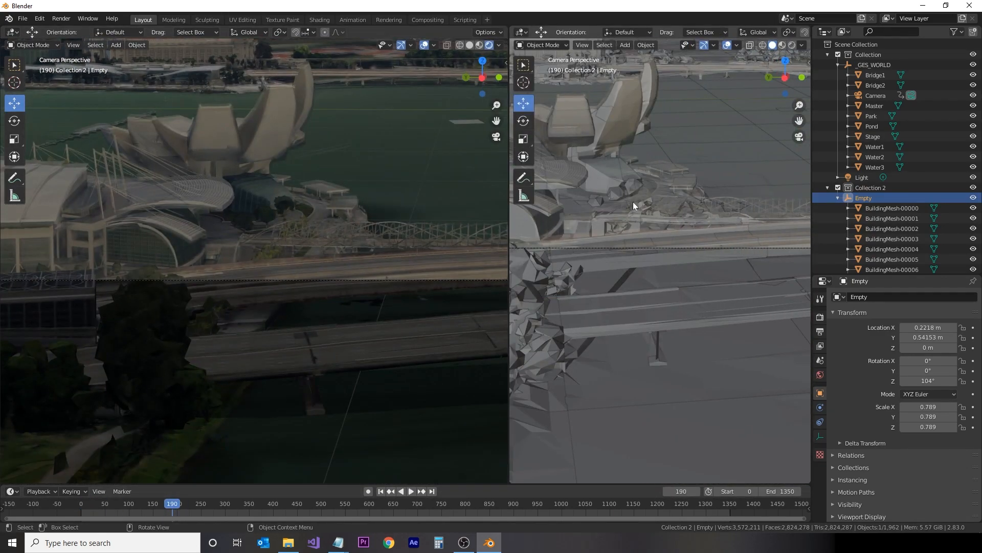
key("KP_Decimal")
middle_click_drag(633, 204, 668, 255)
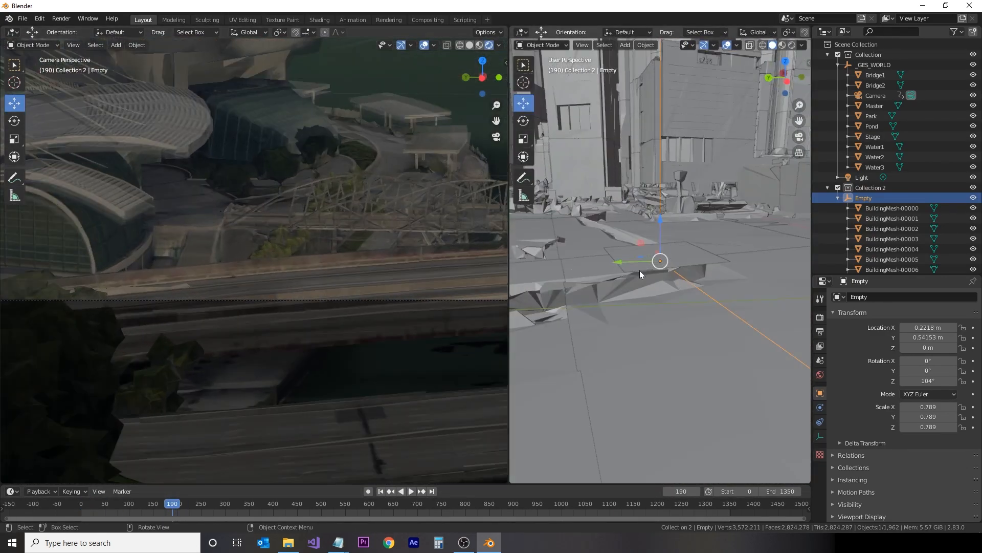
Step: Nudge the empty upward along Z in the solid view to match the model's height to the footage
left_click_drag(660, 228, 660, 222)
middle_click_drag(649, 261, 610, 325)
left_click_drag(635, 248, 633, 246)
left_click(632, 246)
key("space")
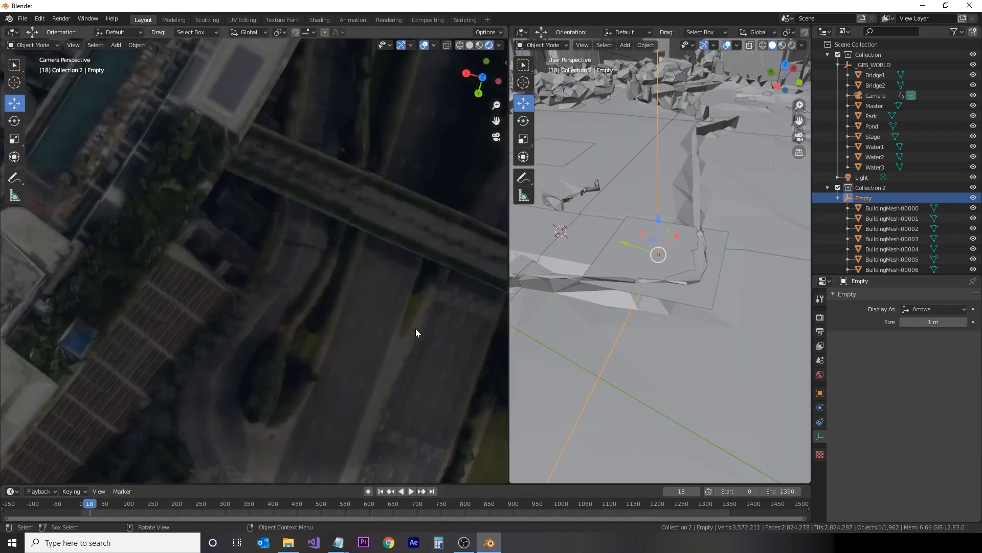
left_click_drag(631, 246, 675, 235)
Step: Compare the model with the footage at frames 25 and 467, toggling the camera's background images for reference
left_click(336, 504)
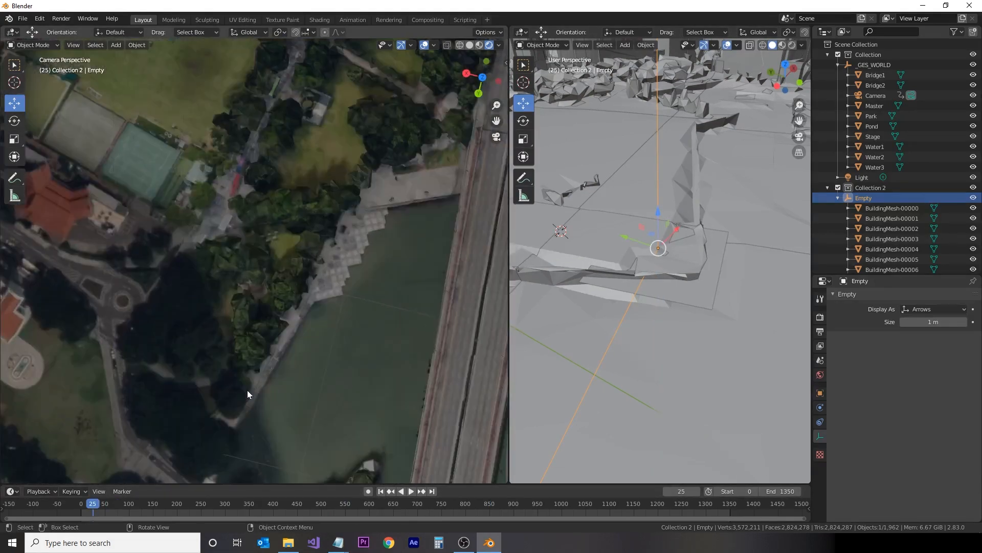
scroll(324, 298, "down", 5)
middle_click_drag(325, 298, 296, 331, "shift")
scroll(296, 331, "up", 5)
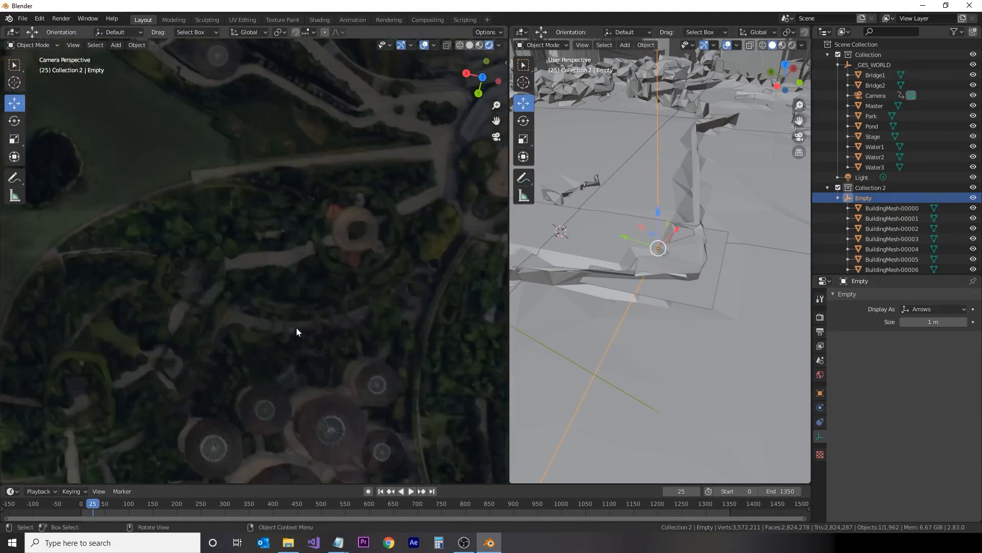
scroll(379, 249, "down", 4)
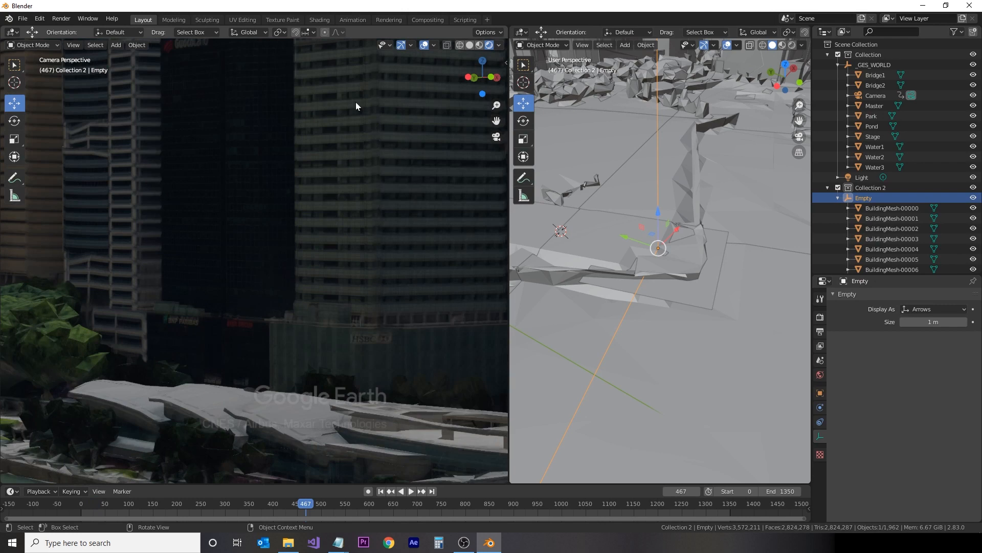
left_click(875, 95)
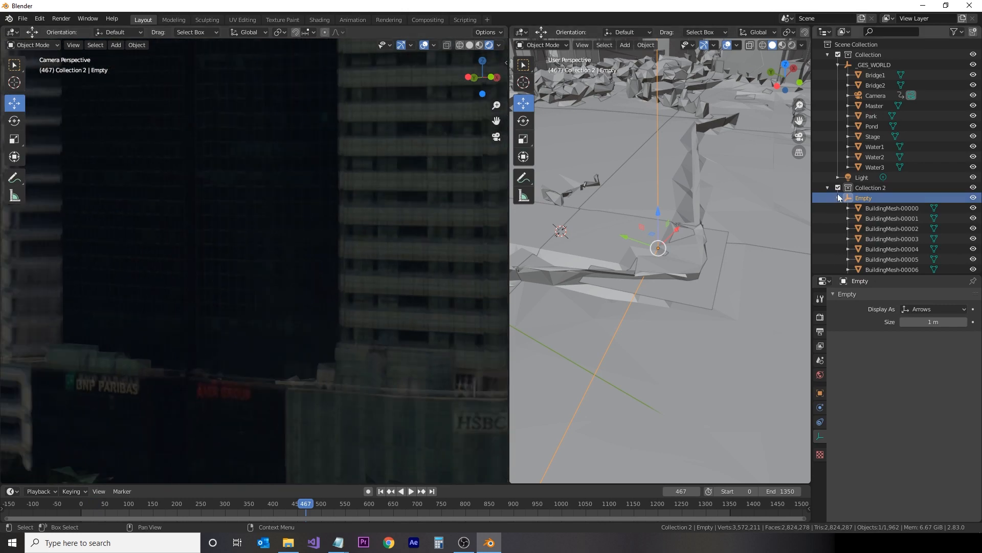
left_click(842, 463)
left_click(863, 198)
left_click(876, 95)
left_click(842, 463)
left_click(863, 198)
Step: Lower the empty slightly along Z and check the alignment through frame 1282 in camera view
left_click_drag(658, 213, 657, 218)
key("space")
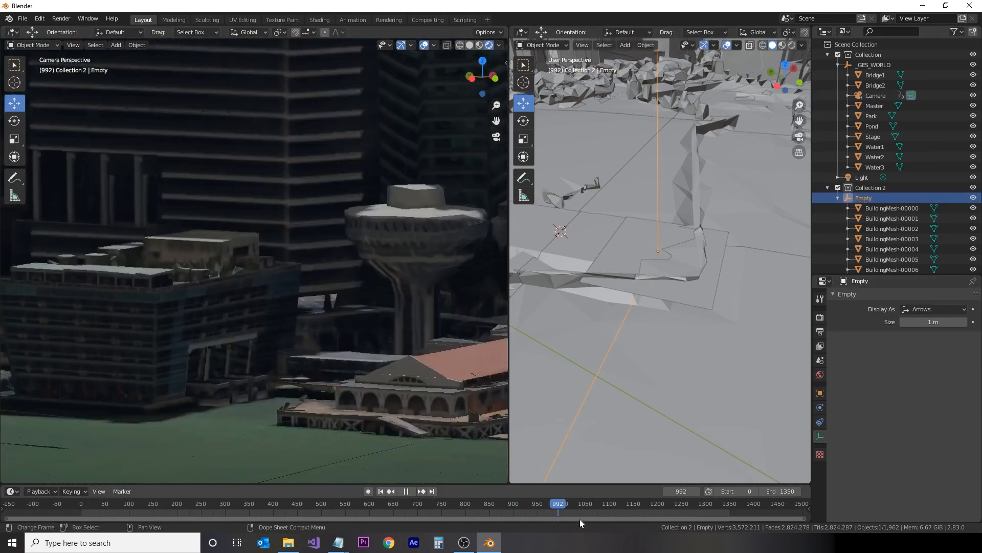
left_click_drag(579, 523, 697, 504)
left_click(876, 95)
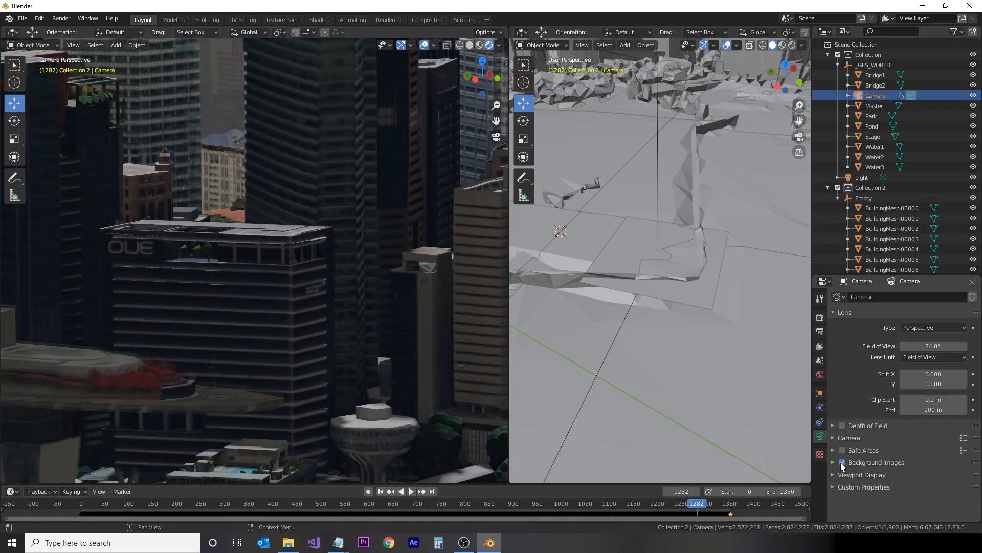
scroll(355, 370, "down", 2)
scroll(355, 371, "down", 3)
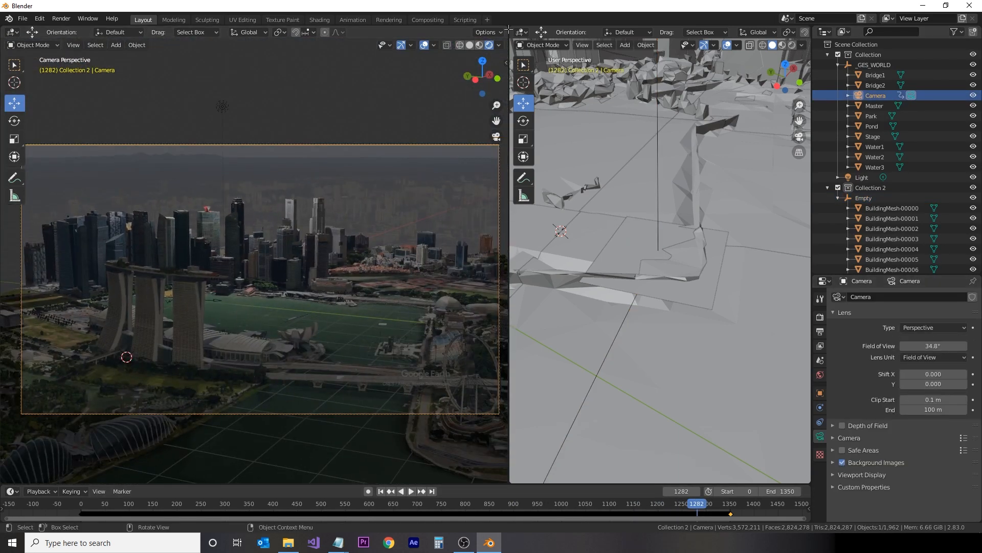
Step: Return to a single enlarged camera view and save the project as singapore_3d.blend in the Singapore folder
key("ctrl+space")
left_click(23, 18)
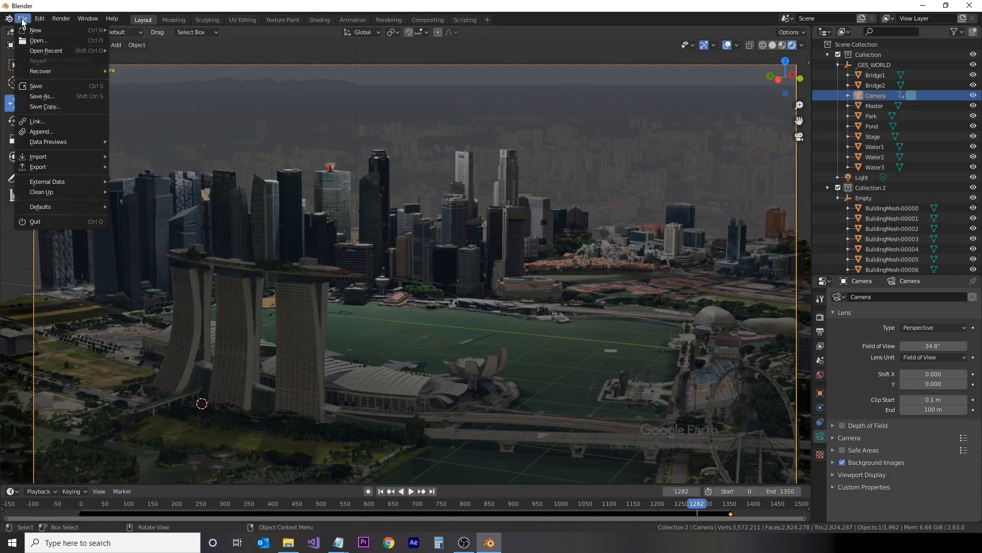
left_click(39, 94)
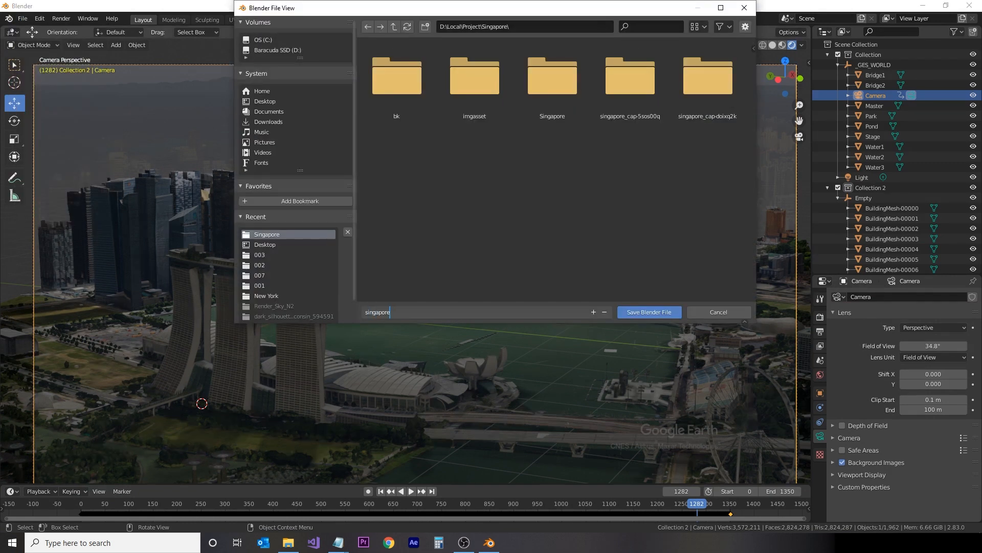
left_click(644, 310)
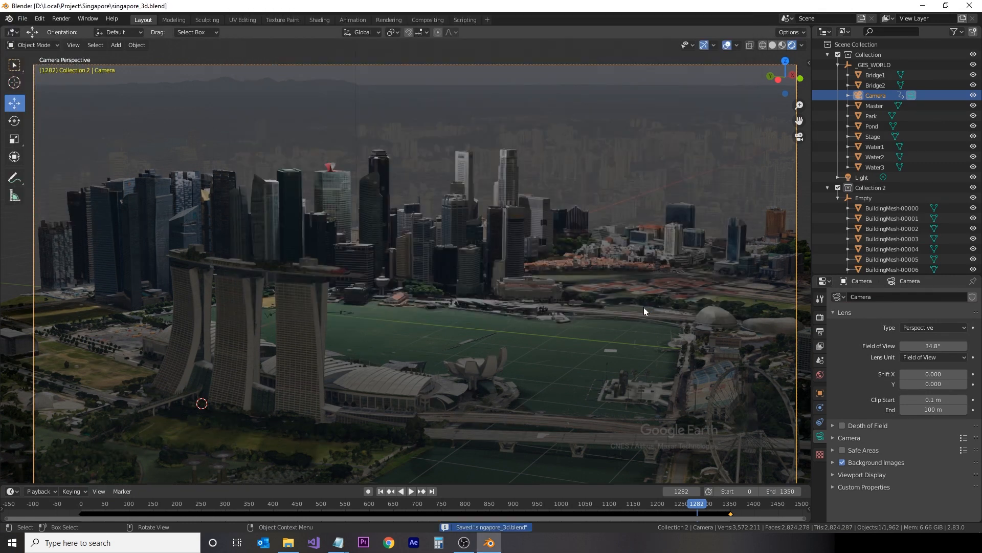
Step: Set the camera's background footage to Back depth with an alpha of 1.000
left_click(876, 462)
scroll(880, 461, "down", 5)
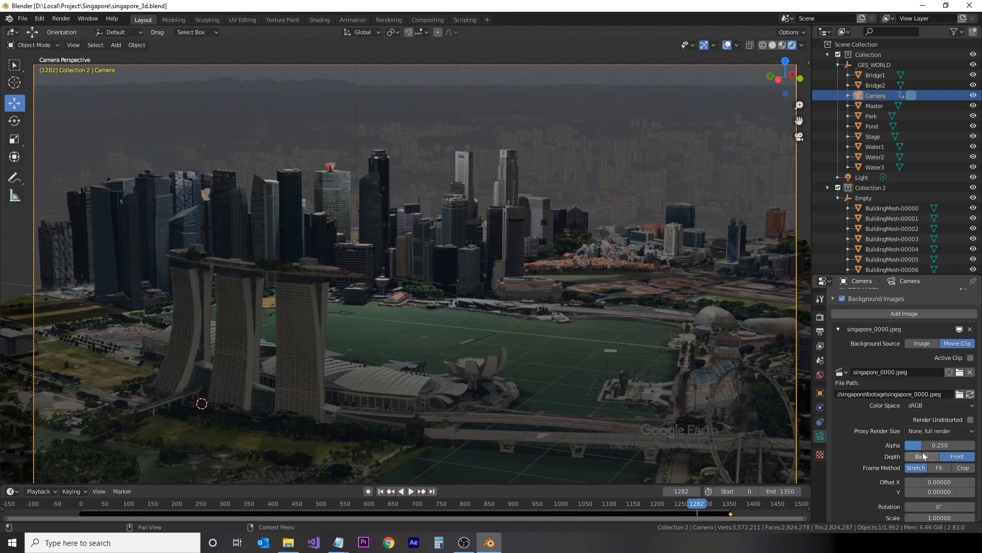
left_click(919, 457)
left_click_drag(925, 446, 975, 446)
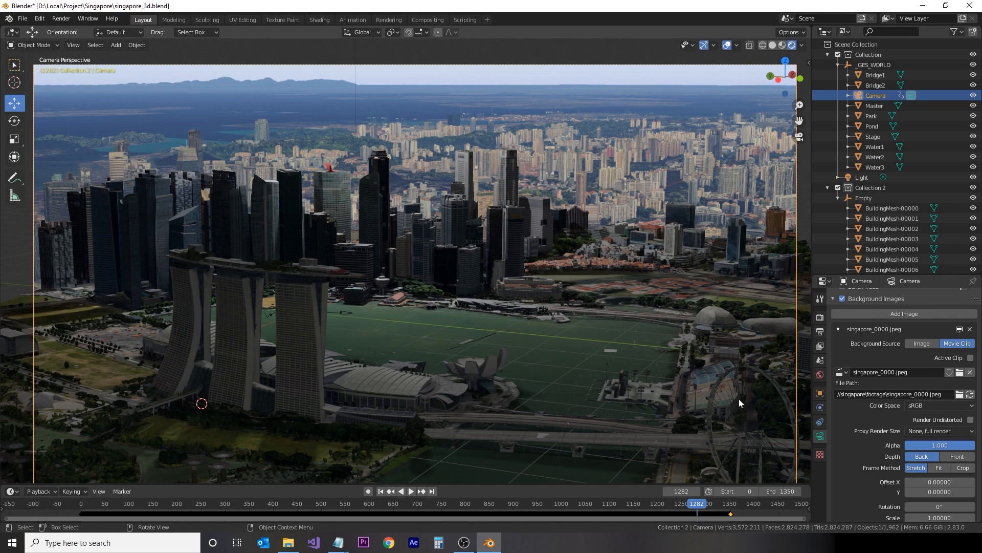
Step: Assign an Environment Texture to the world background color and load sunflowers_2k.hdr into it
left_click(820, 374)
left_click(972, 364)
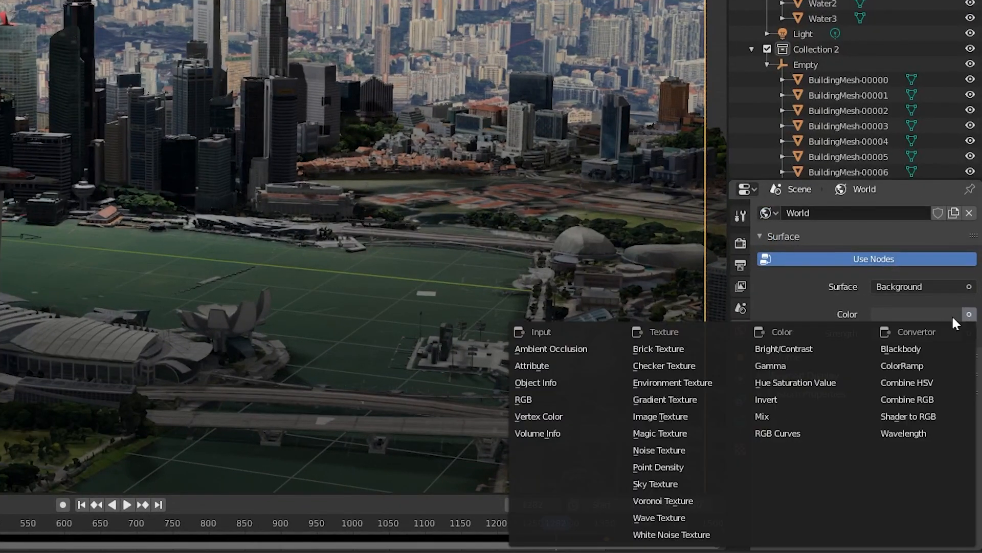
left_click(650, 385)
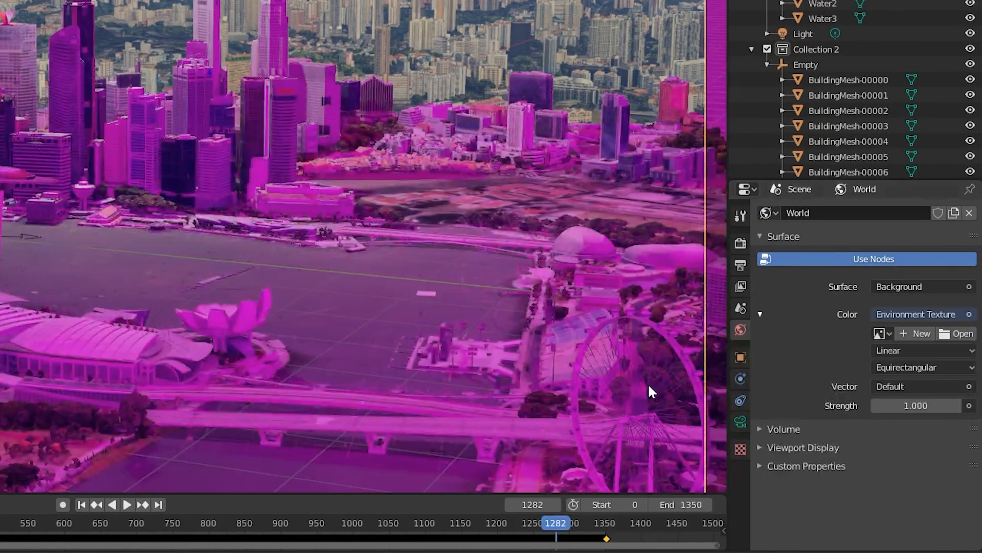
left_click(951, 332)
left_click(444, 242)
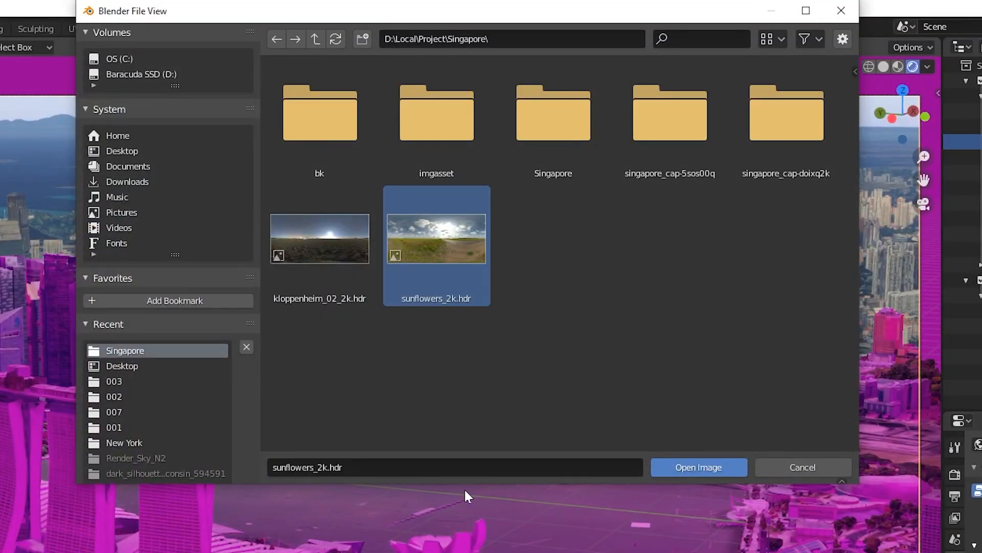
left_click(708, 471)
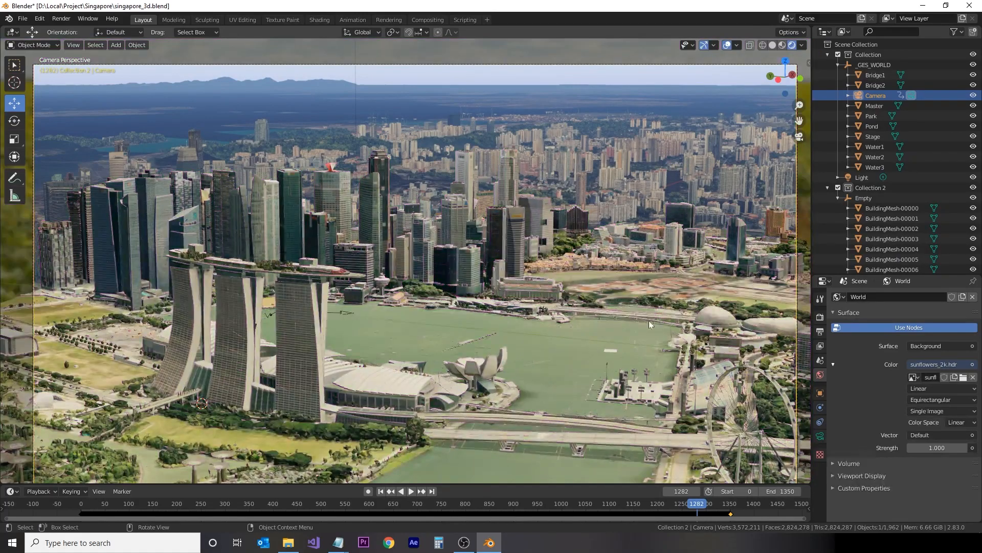
Step: Go to frame 1197 and set the world background strength to 0.75
left_click_drag(696, 505, 656, 510)
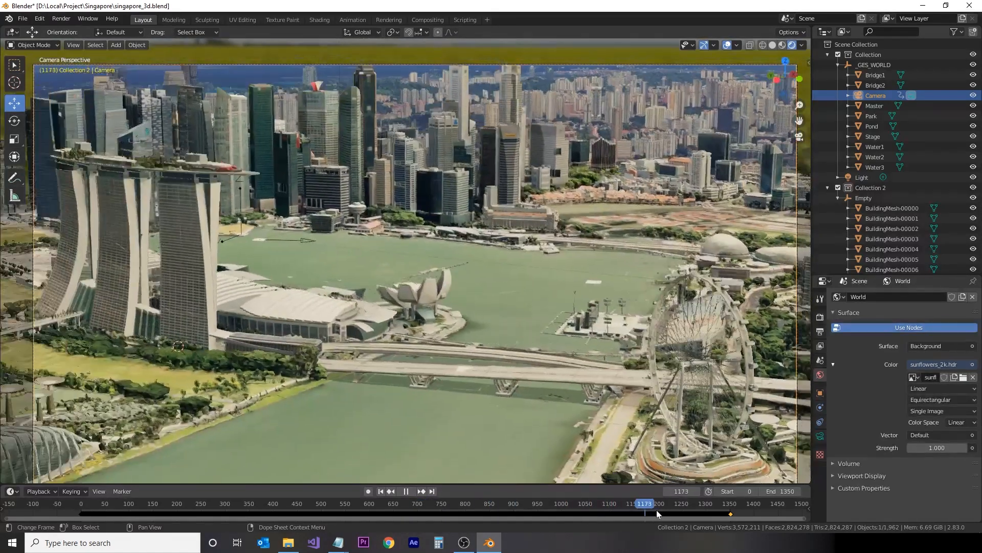
left_click(936, 448)
type(".75")
key("Return")
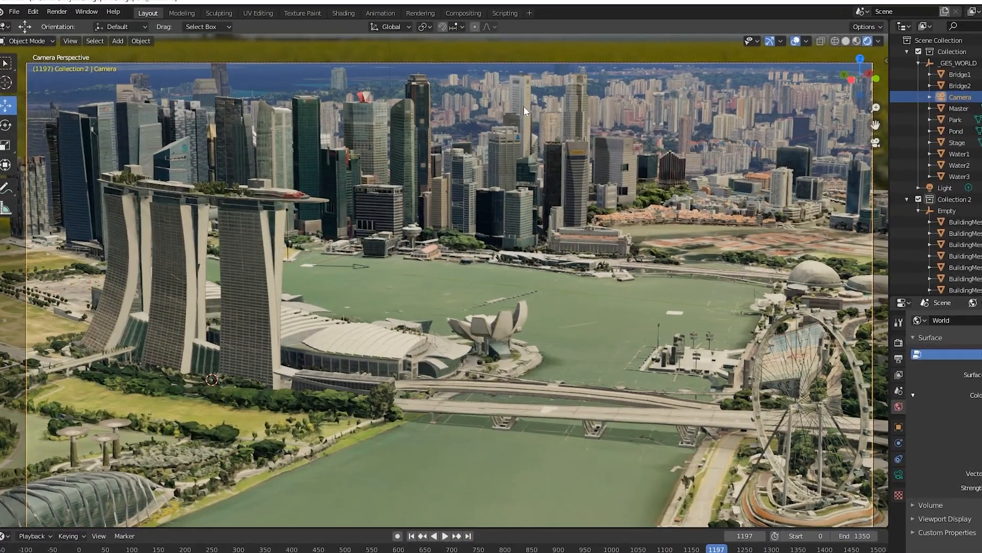
Step: Switch to the Shading workspace, frame the skyline against the horizon in rendered shading, and show the World shader nodes
left_click(319, 19)
left_click(792, 45)
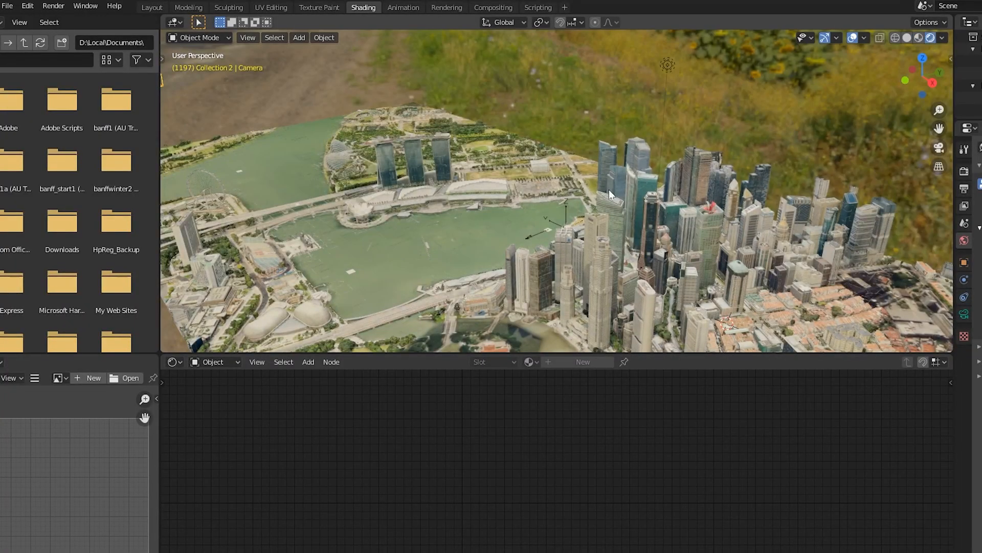
middle_click_drag(609, 190, 668, 153)
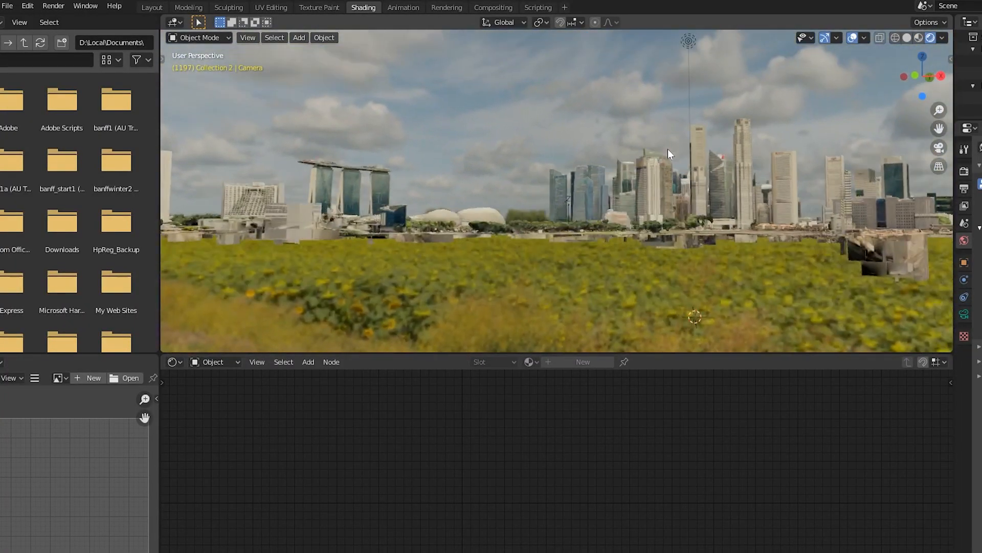
middle_click_drag(444, 229, 542, 234)
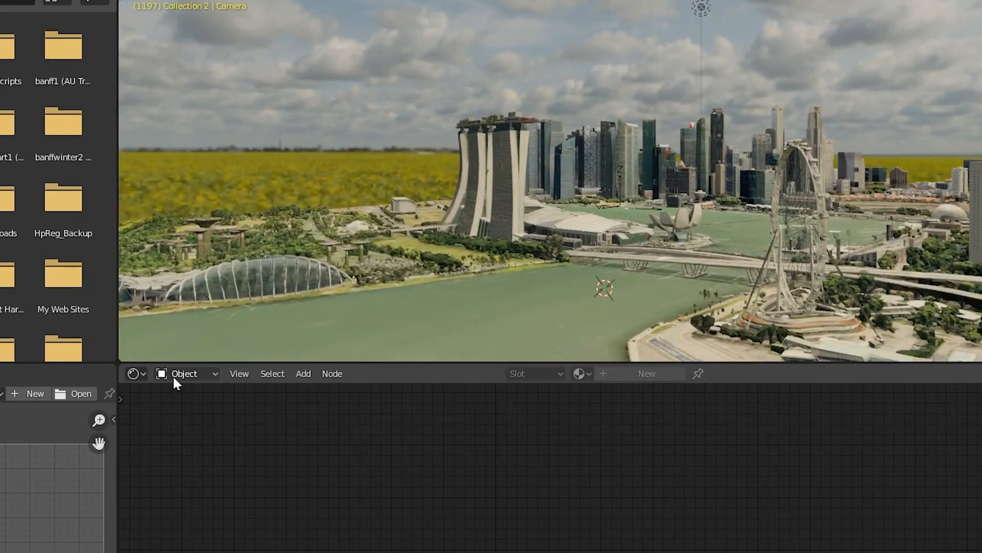
left_click(207, 362)
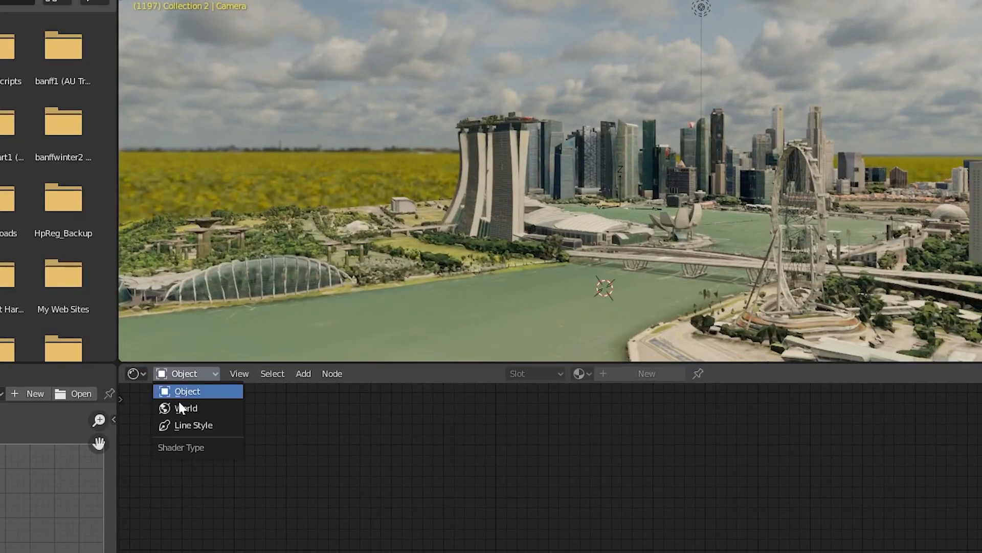
left_click(215, 390)
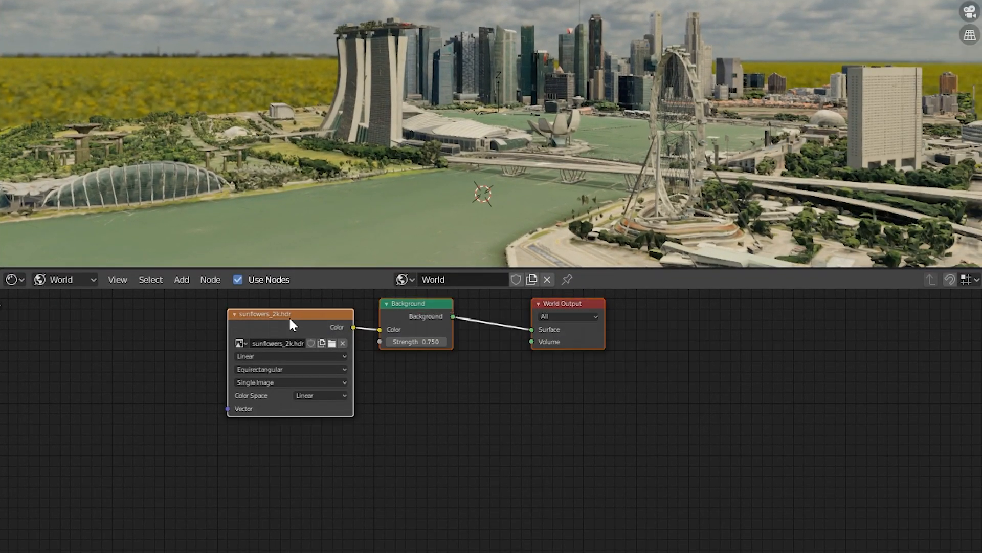
Step: Shift the existing world nodes aside and add a Texture Coordinate node in the freed space
left_click_drag(289, 315, 542, 328)
key("shift+a")
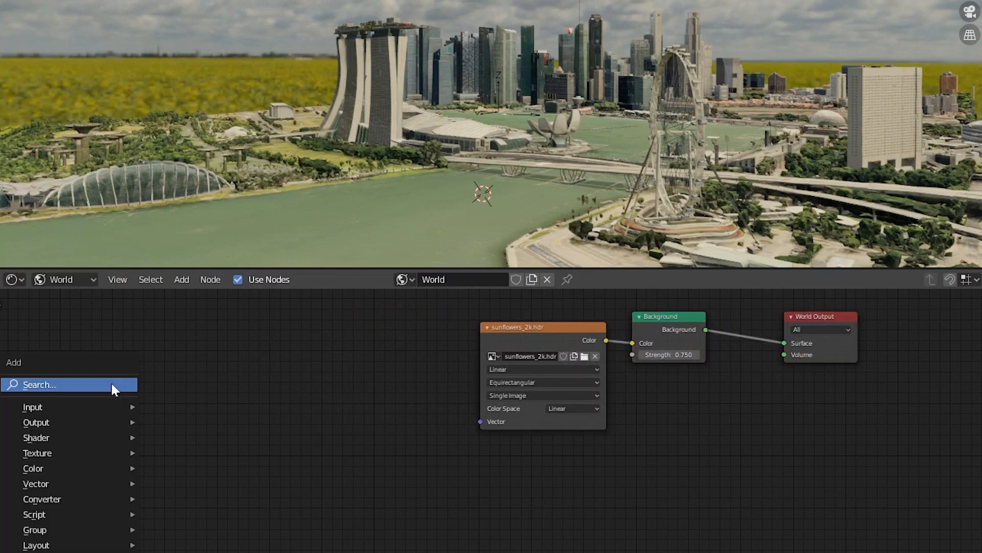
mouse_move(101, 407)
left_click_drag(176, 326, 118, 325)
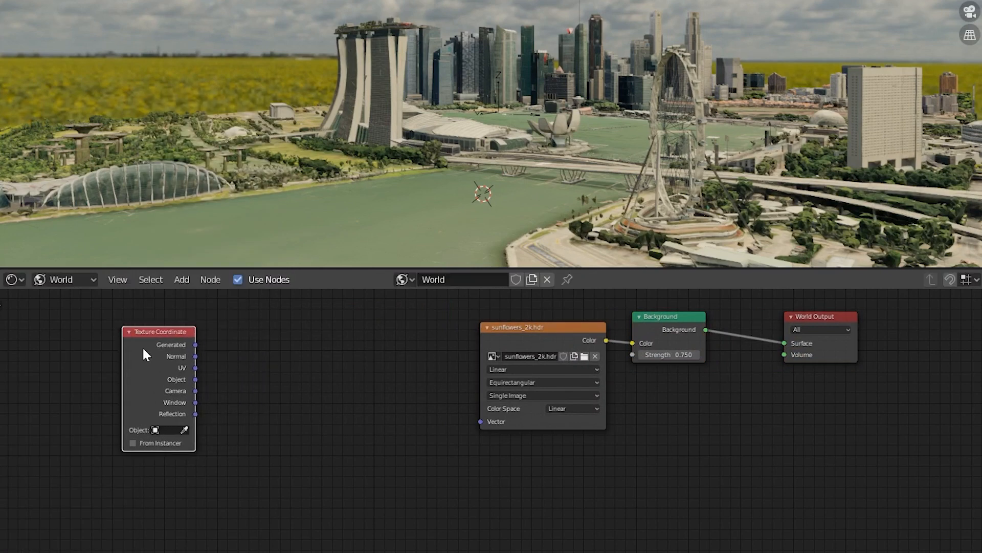
Step: Add a Mapping node and connect the Texture Coordinate node's Generated output to its Vector input
key("shift+a")
mouse_move(290, 419)
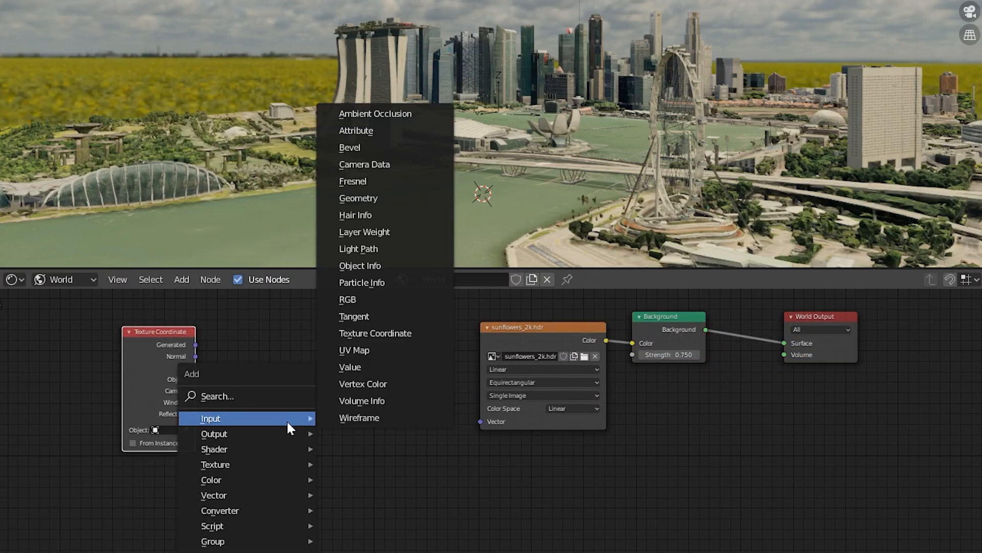
mouse_move(261, 496)
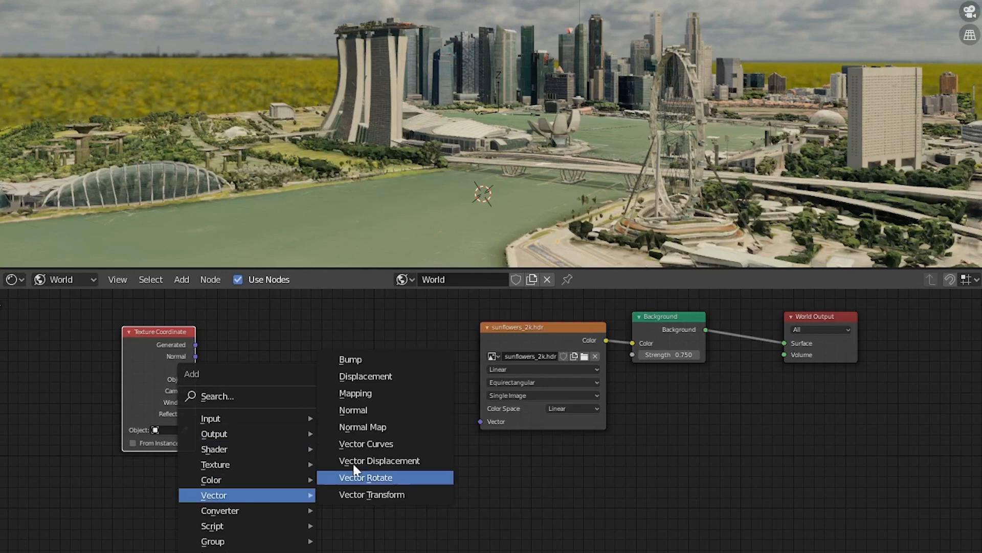
left_click(368, 400)
left_click(278, 317)
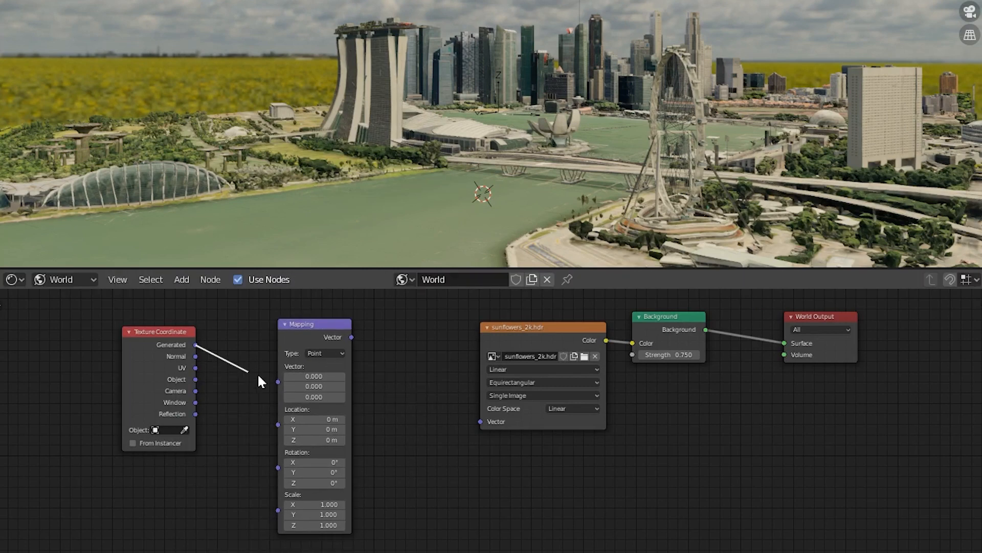
Step: Set the Mapping node's type to Texture
left_click(329, 353)
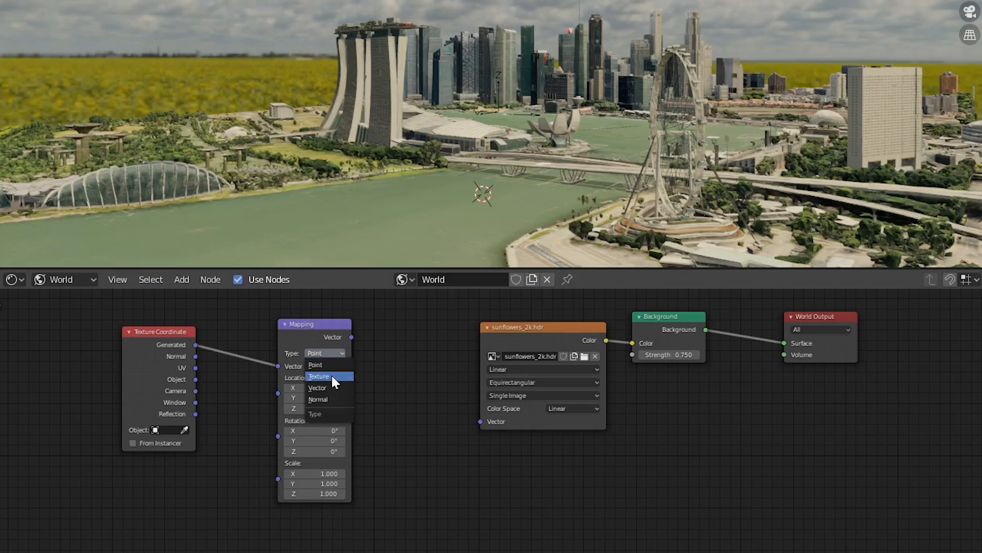
left_click(330, 376)
scroll(312, 373, "up", 2)
left_click(263, 321)
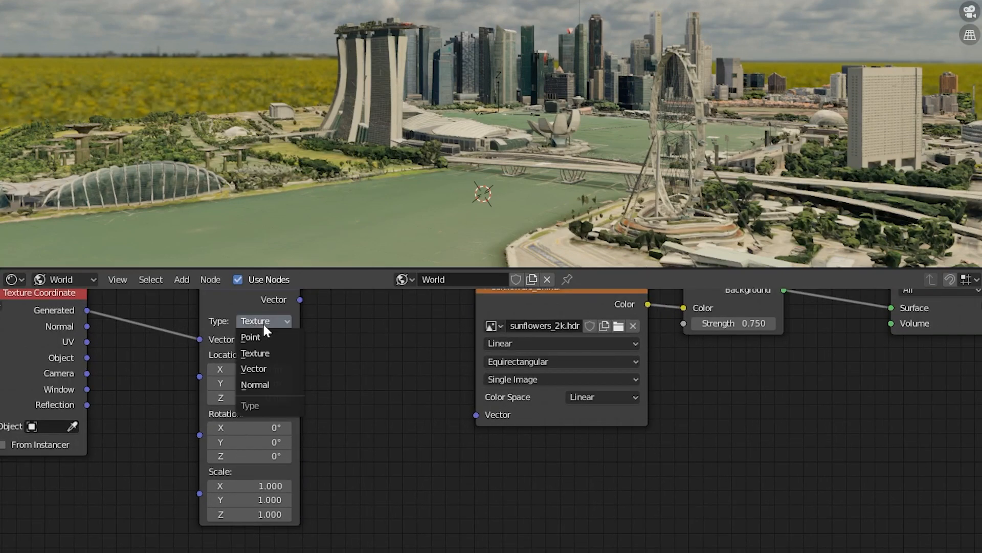
left_click(263, 321)
Step: Connect the Mapping node to the sunflowers_2k.hdr node's Vector input and set its Z location to -0.1 m
left_click_drag(300, 299, 477, 415)
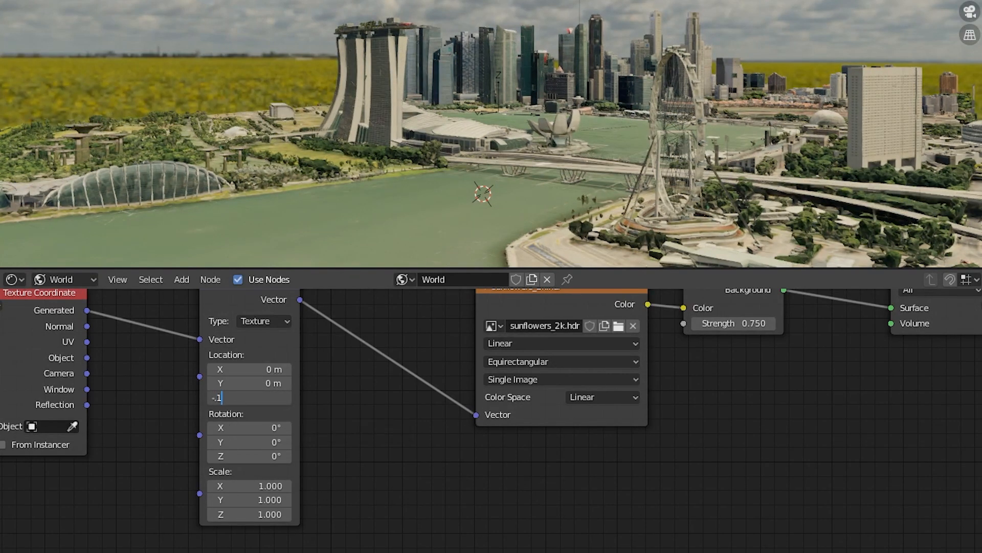
key("Return")
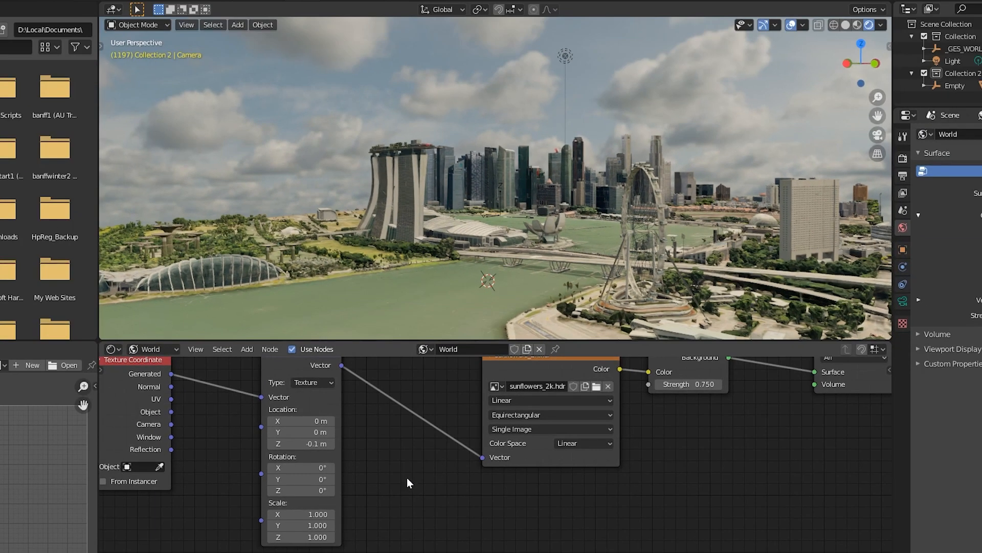
Step: Return to the camera view in the Layout workspace and check the lit model against the footage at frames 91 and 534
left_click(878, 136)
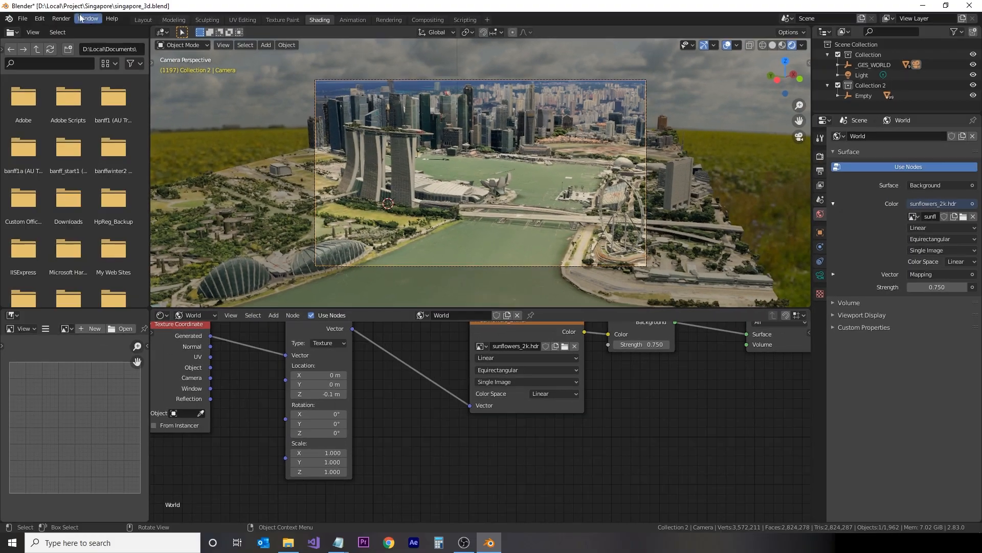
left_click(138, 20)
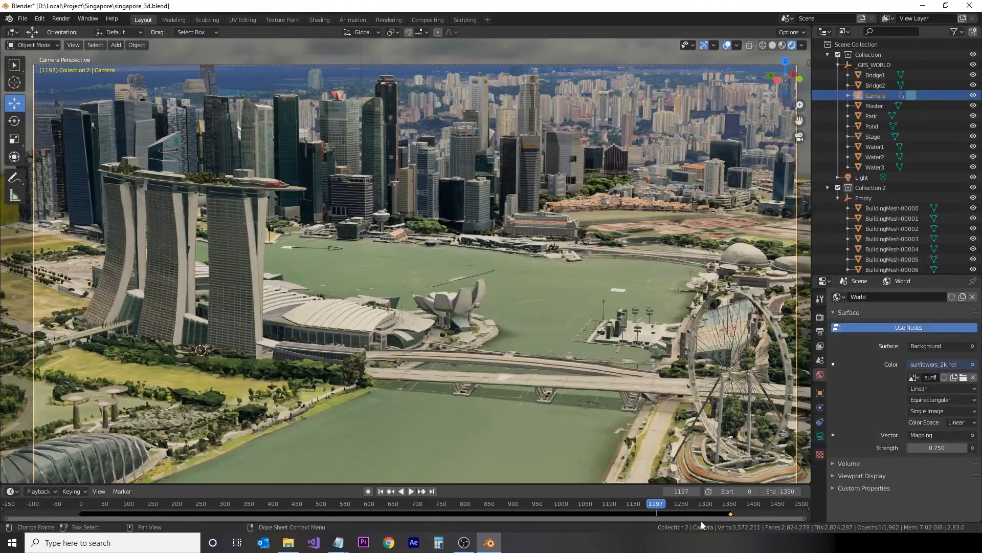
left_click_drag(653, 505, 125, 511)
scroll(419, 317, "down", 3)
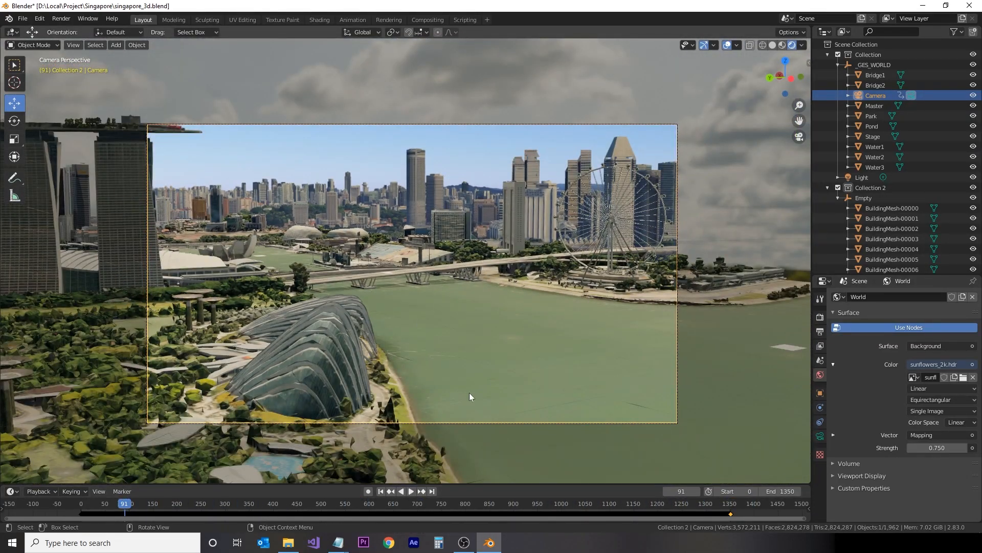
left_click(338, 508)
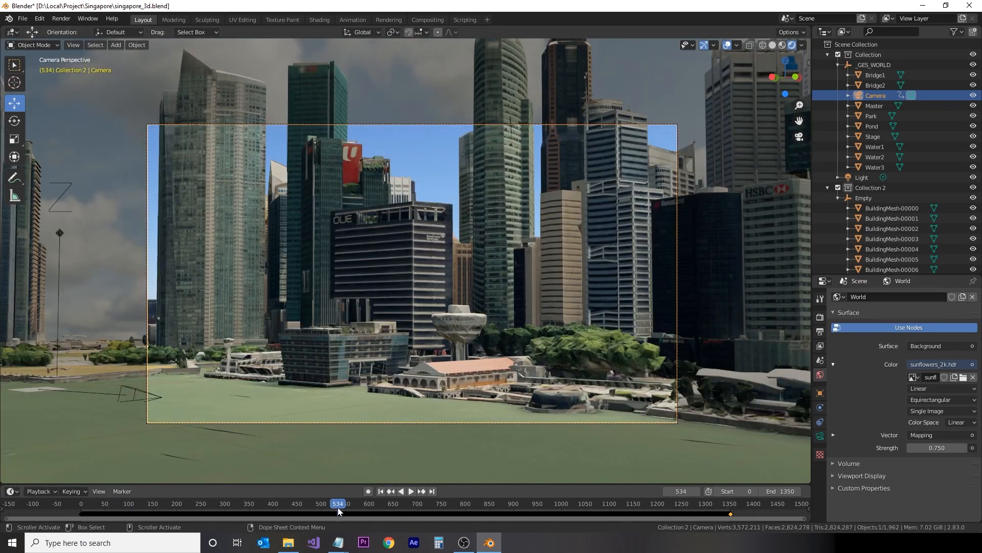
Step: Leave the camera view, select the Water2 plane in the bay and enlarge it
middle_click_drag(328, 409, 434, 411)
scroll(270, 415, "down", 4)
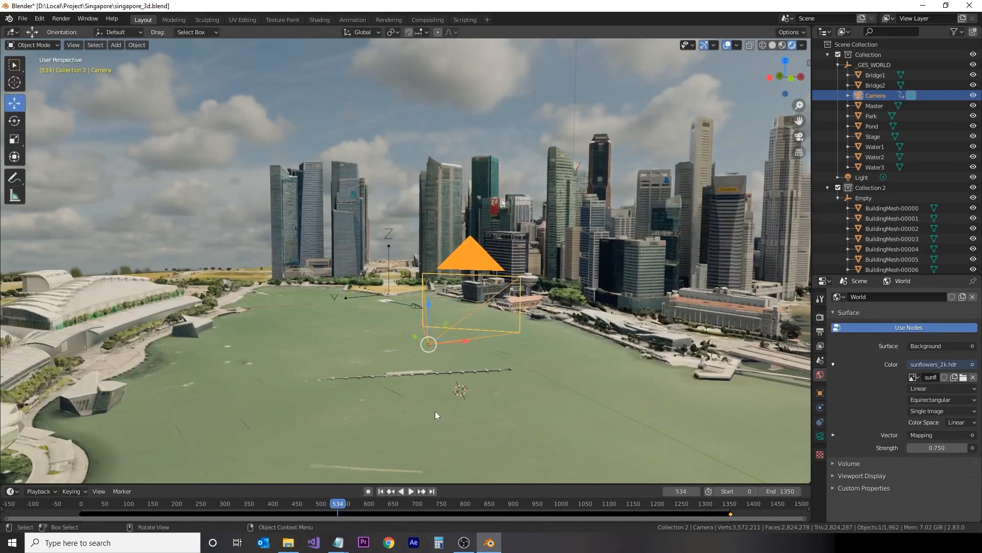
left_click(451, 412)
middle_click_drag(671, 393, 174, 191)
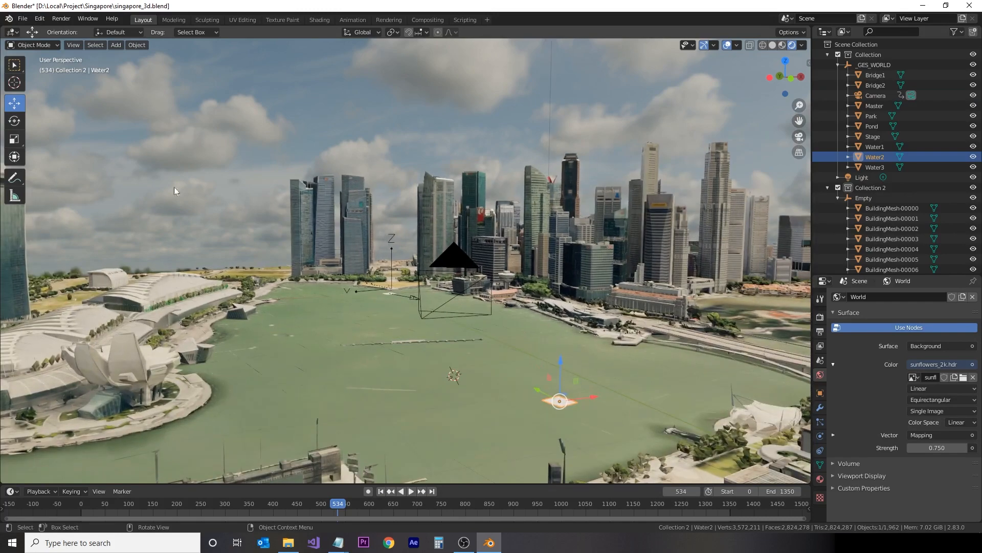
left_click_drag(595, 373, 803, 306)
scroll(389, 286, "down", 4)
middle_click_drag(388, 286, 379, 376)
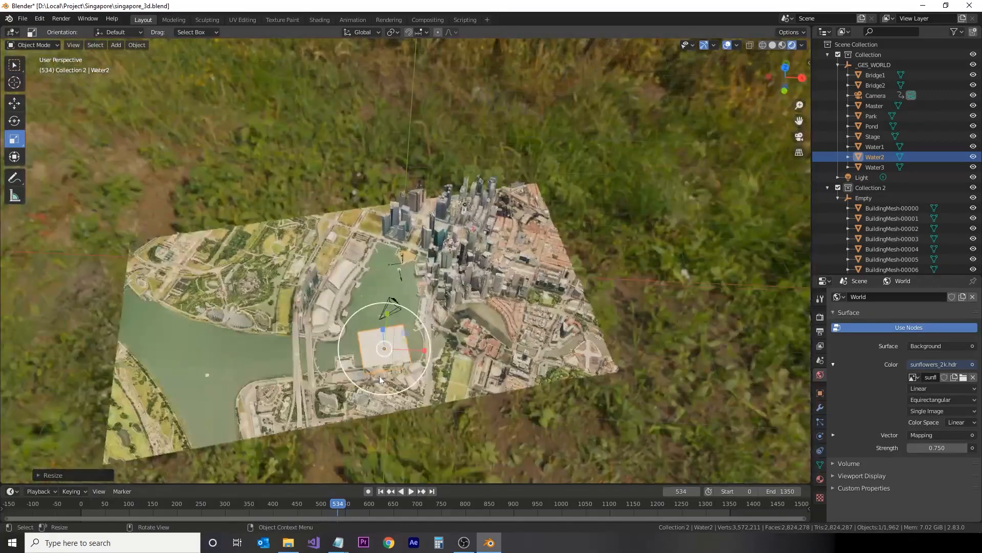
Step: Scale up and reposition the Water2 plane so it spans the whole city model and covers the river and bay
scroll(399, 360, "up", 1)
left_click_drag(416, 345, 635, 240)
left_click(14, 103)
left_click_drag(382, 331, 352, 268)
left_click(14, 139)
mouse_move(429, 304)
left_mouse_down()
mouse_move(470, 308)
mouse_move(417, 306)
left_mouse_up()
left_click_drag(390, 275, 359, 295)
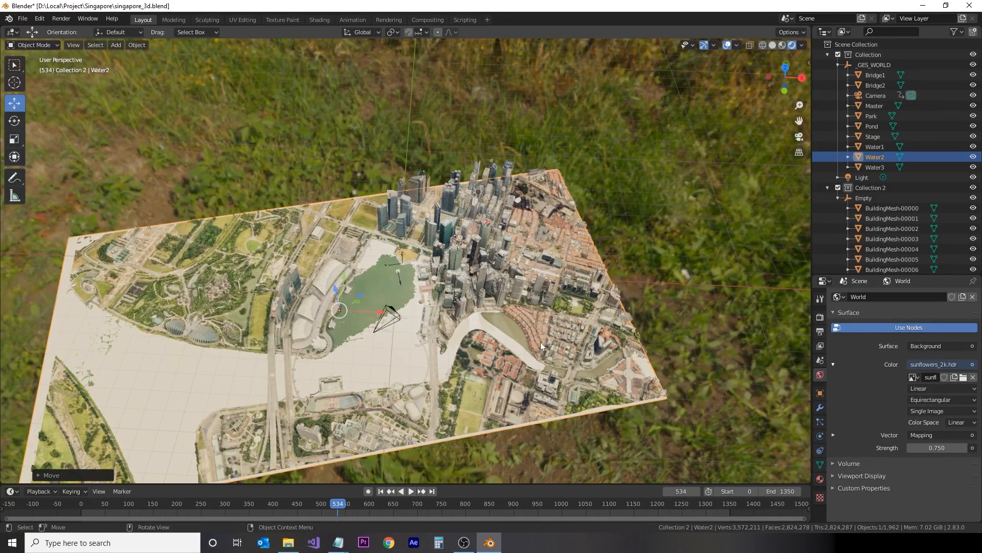
Step: Scale the Water2 plane slightly to fit the edges of the city model
key("shift+space")
key("s")
left_click_drag(344, 279, 348, 285)
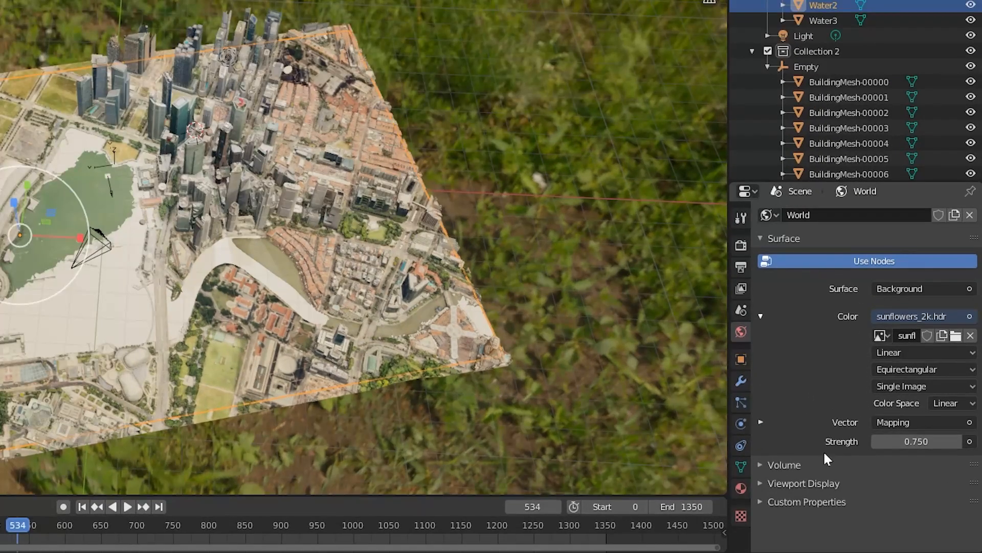
Step: Set the base color of the Water2 plane's material to red
left_click(819, 479)
left_click(886, 281)
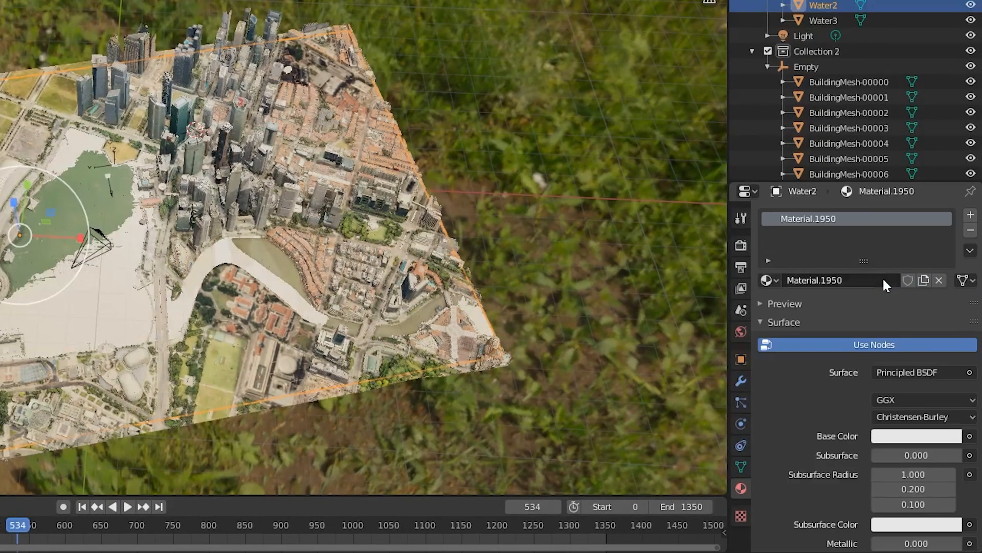
left_click(921, 436)
left_click(882, 321)
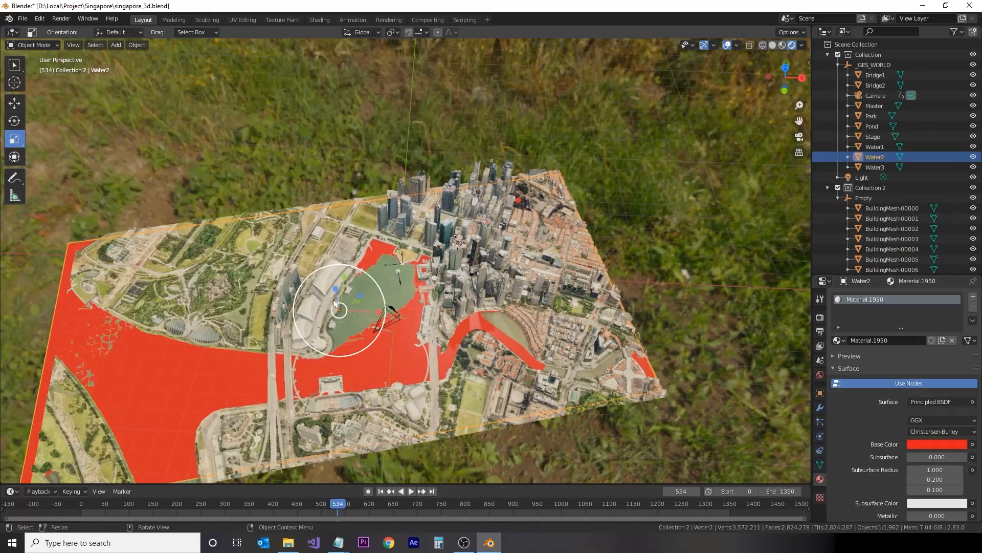
Step: Select all building meshes from BuildingMesh-00000 to BuildingMesh-01948 and join them into one object
left_click(7, 220)
scroll(72, 195, "up", 7)
middle_click_drag(366, 287, 430, 241)
left_click(384, 224)
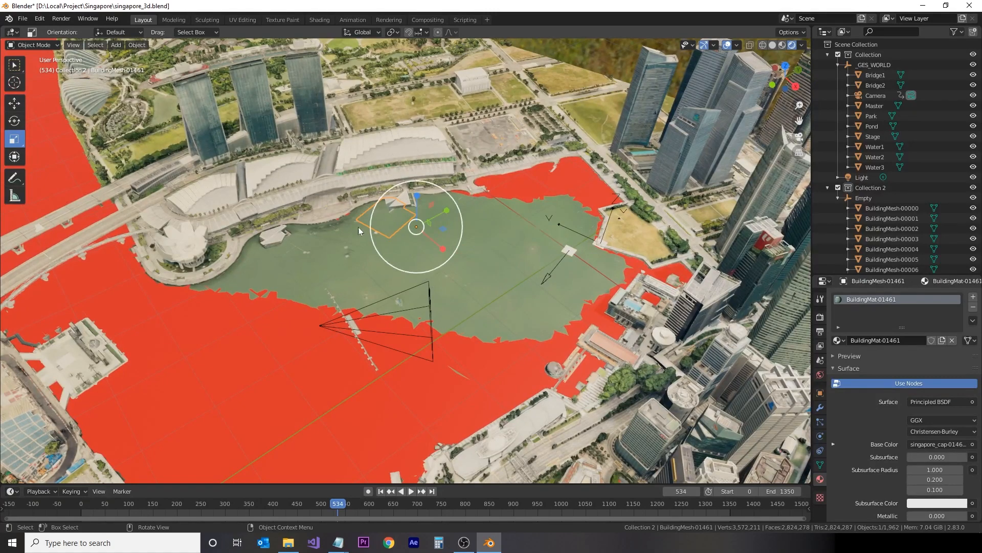
left_click(358, 226)
left_click(869, 209)
scroll(902, 237, "down", 6)
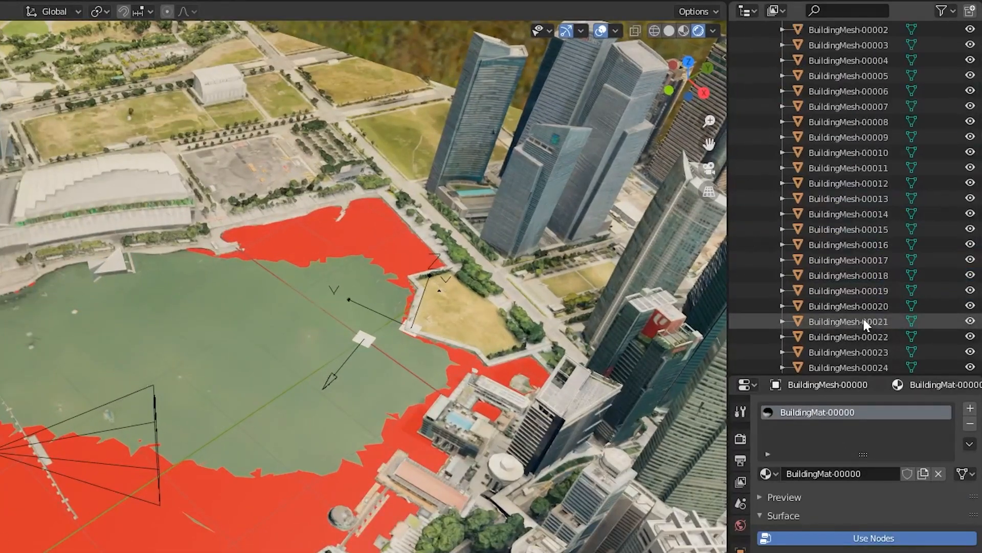
scroll(870, 338, "down", 20)
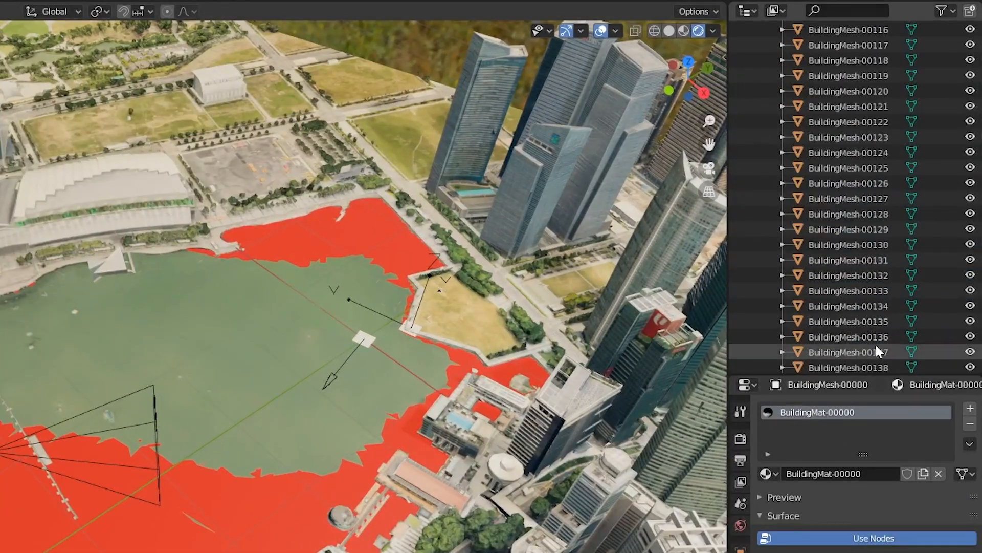
left_click(848, 360, "shift")
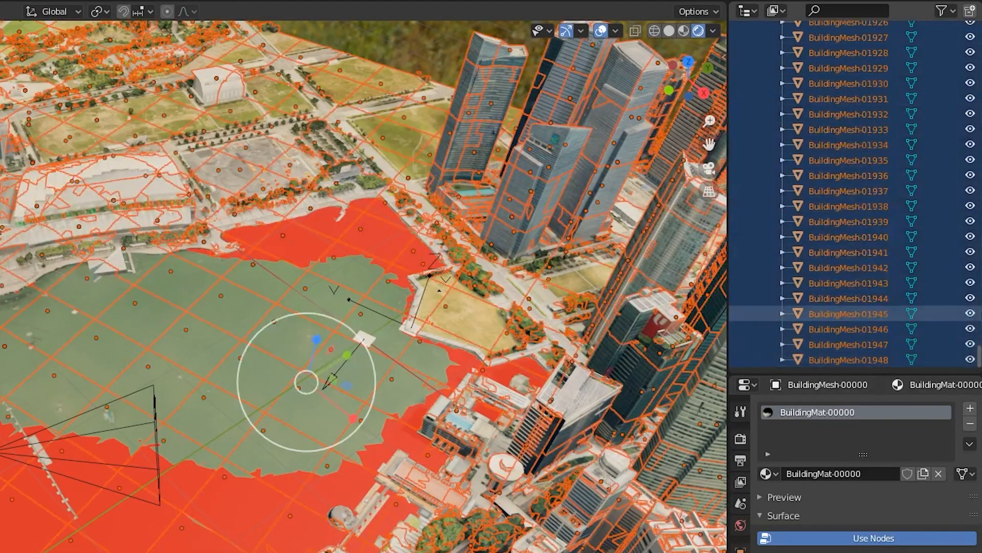
scroll(859, 256, "up", 20)
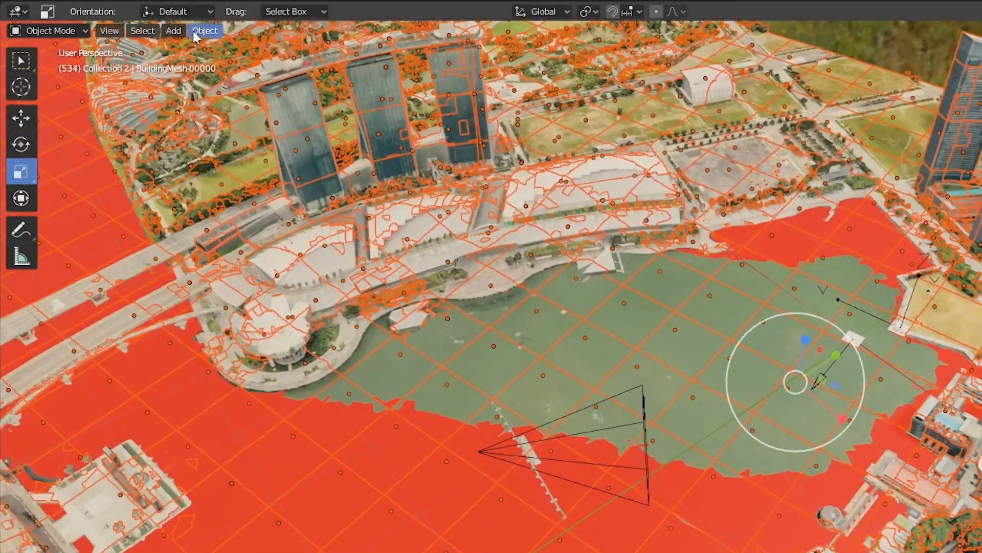
left_click(205, 31)
left_click(241, 182)
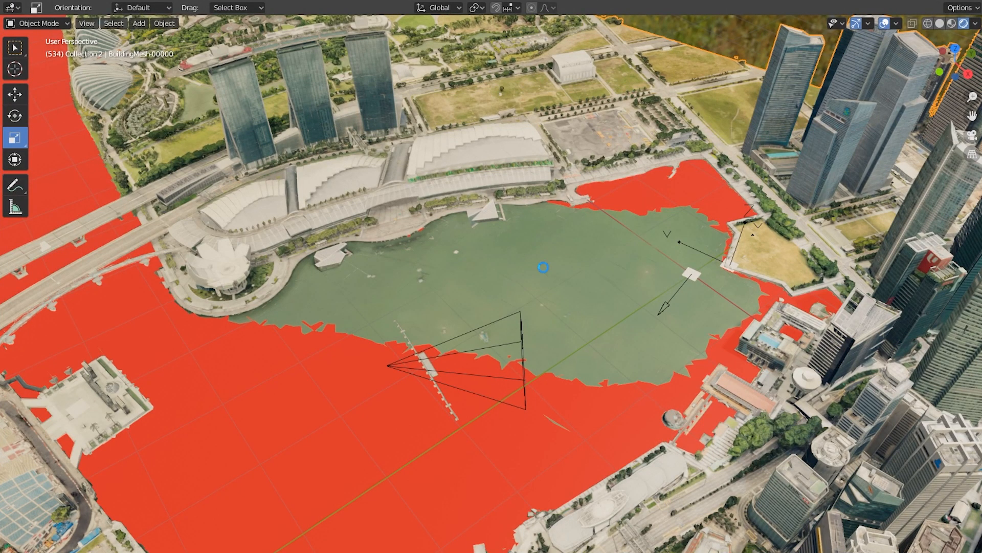
Step: Enter Edit Mode on the joined city mesh with nothing selected, enable X-ray and switch to lasso selection
key("Tab")
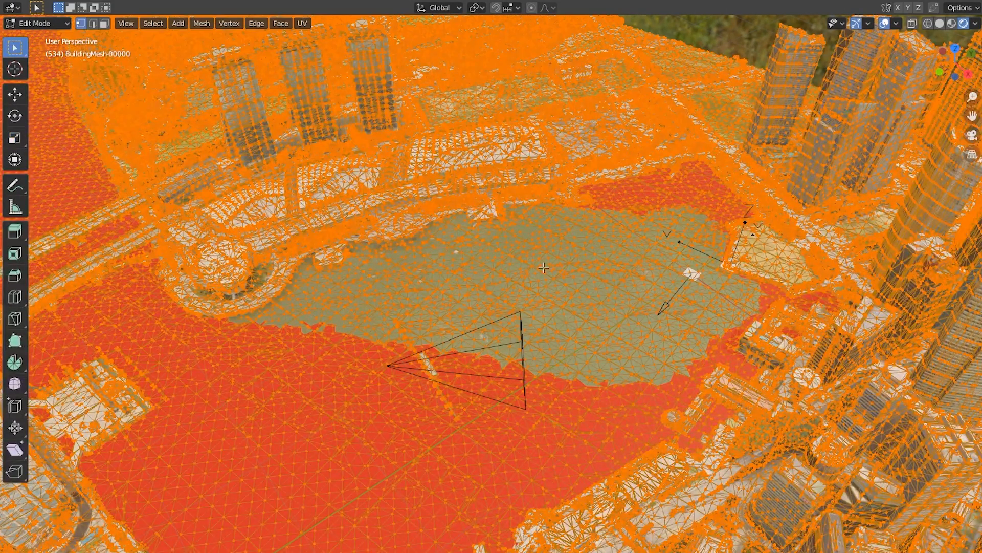
key("alt+a")
left_click(912, 23)
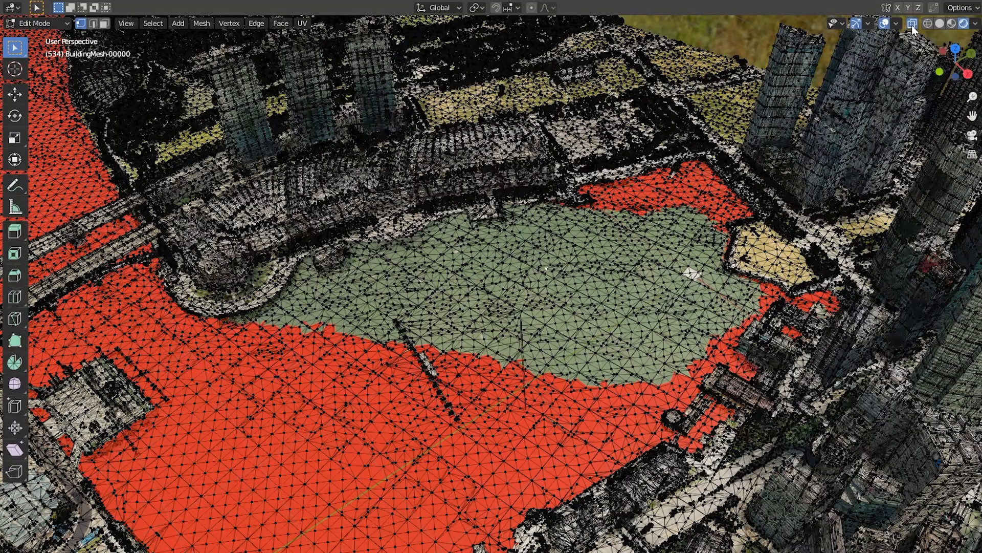
left_click(20, 49)
left_click(74, 126)
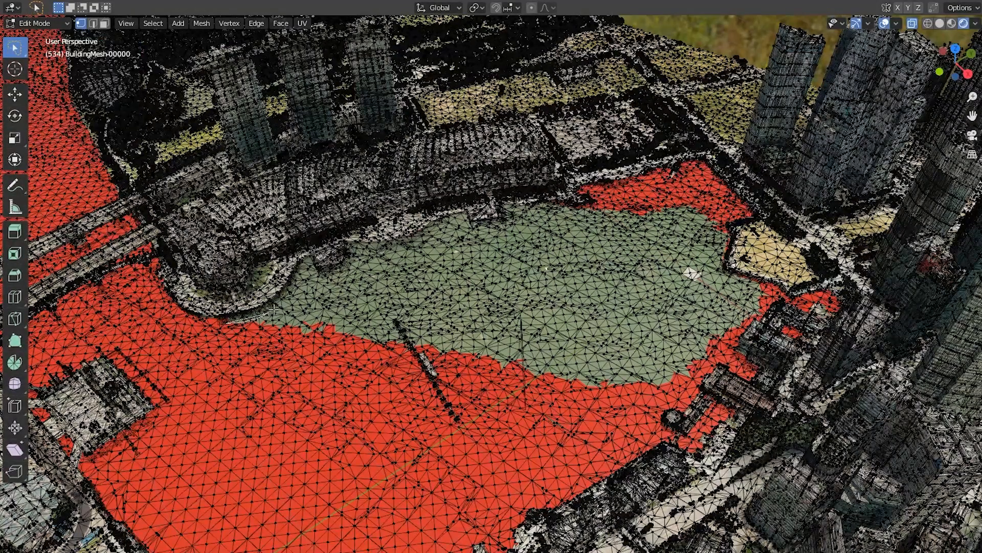
Step: Lasso the green water vertices across the bay and move them down beneath the Water2 plane
left_click_drag(274, 309, 320, 275)
mouse_move(478, 227)
left_mouse_down()
mouse_move(666, 207)
mouse_move(747, 302)
mouse_move(511, 401)
mouse_move(331, 377)
mouse_move(256, 345)
left_mouse_up()
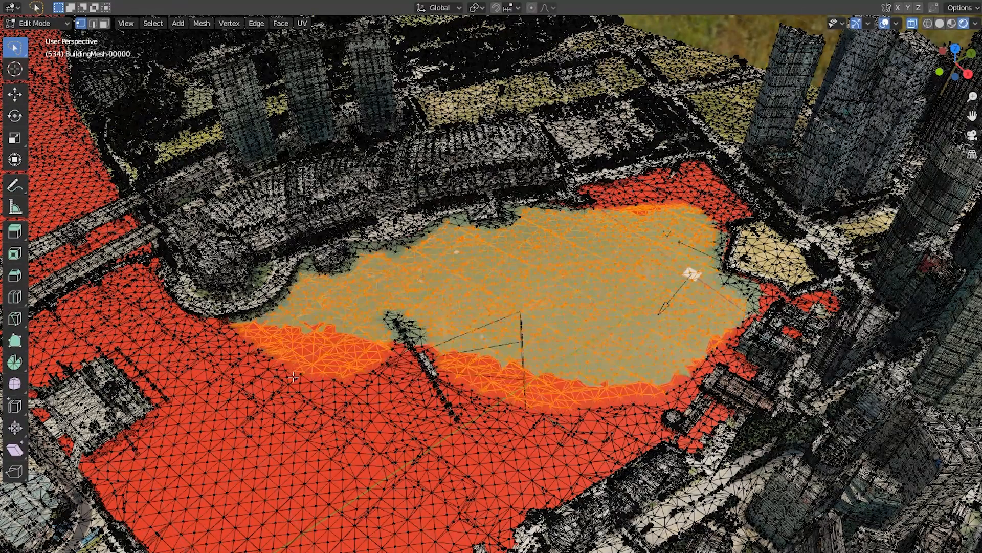
key("shift+space")
key("g")
left_click_drag(527, 266, 527, 265)
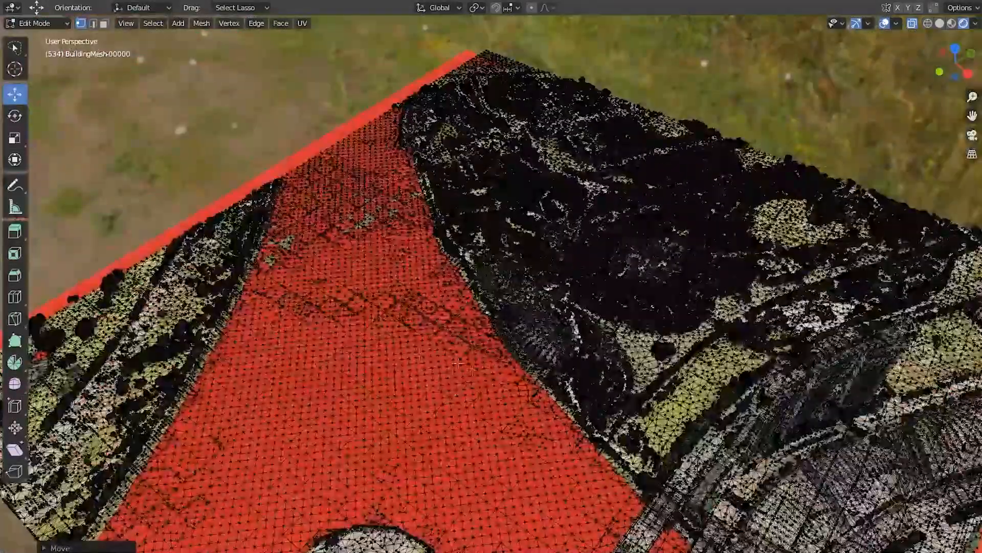
Step: Lasso the patch of water mesh in the channel beside the gardens and lower it beneath the red plane
left_click_drag(256, 290, 278, 223)
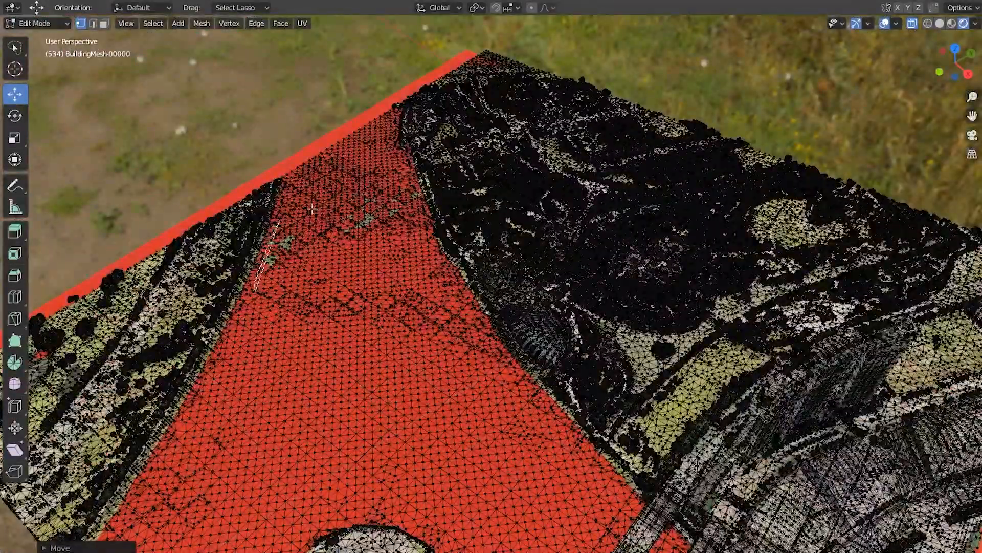
left_click_drag(358, 186, 285, 217)
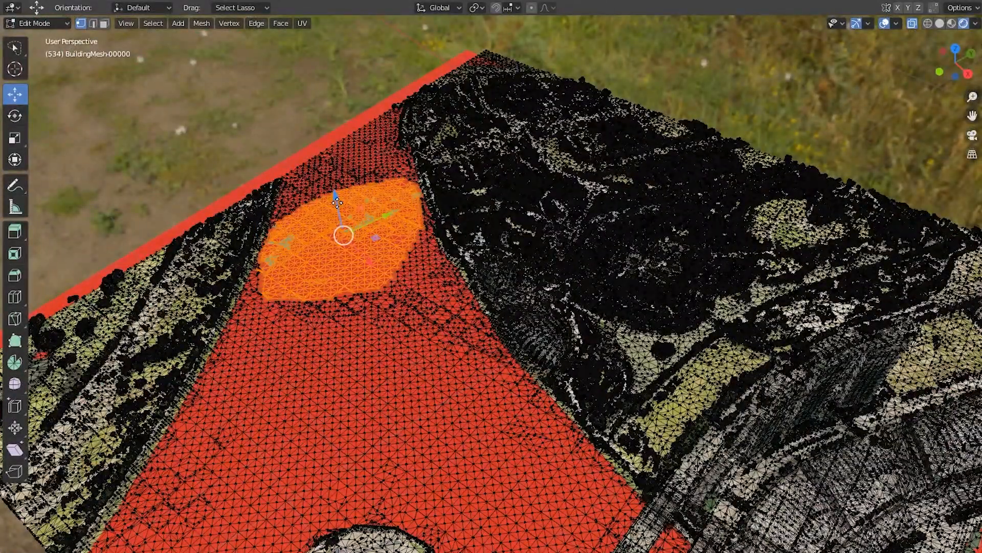
left_click(337, 202)
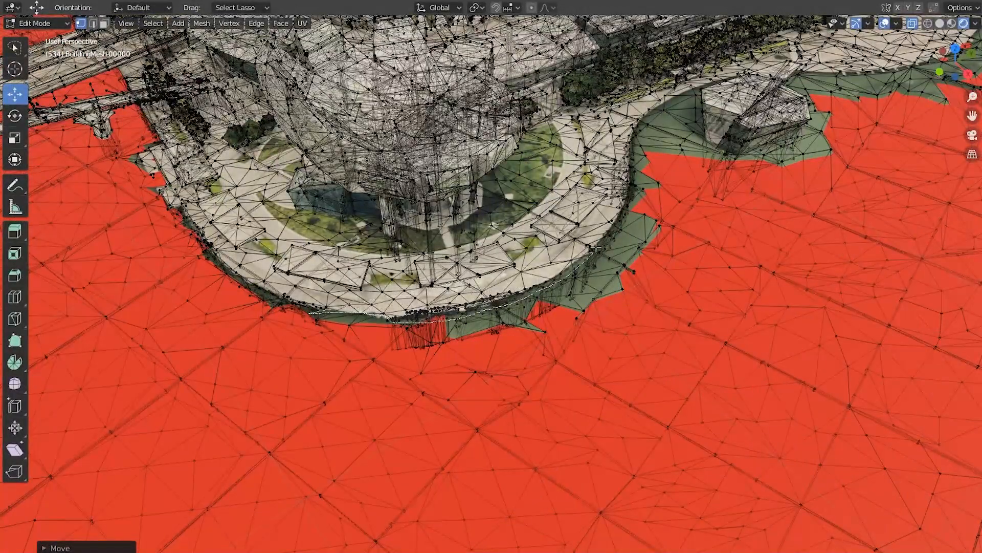
Step: Lower the water vertices along the round museum's promenade, and select the green patch beside the neighbouring polygonal pavilion
left_click_drag(746, 159, 490, 313)
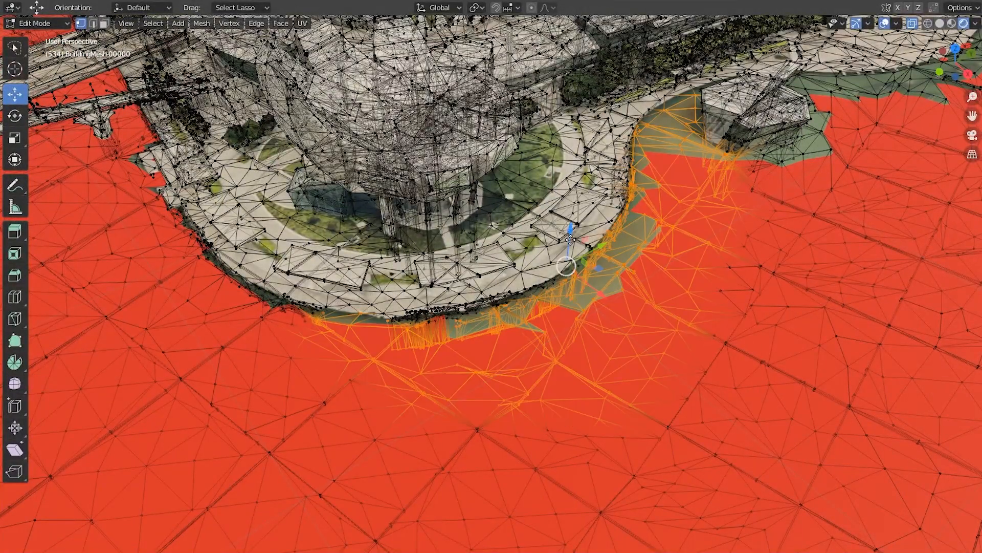
middle_click_drag(815, 151, 716, 187, "shift")
left_click_drag(467, 266, 467, 300)
middle_click_drag(665, 190, 429, 302, "shift")
scroll(491, 276, "up", 4)
left_click_drag(368, 302, 481, 287)
middle_click_drag(563, 230, 458, 340, "shift")
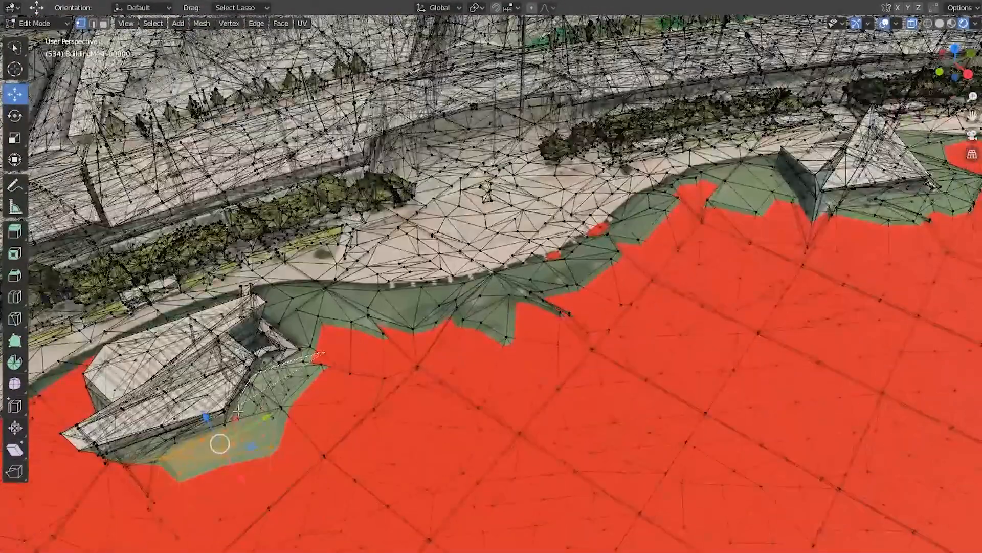
Step: Lasso the water vertices along the shoreline between the two waterfront pavilions and lower them
mouse_move(301, 281)
left_mouse_down()
mouse_move(766, 161)
mouse_move(752, 163)
left_mouse_up()
left_click_drag(469, 281, 479, 300)
middle_click_drag(478, 299, 473, 356)
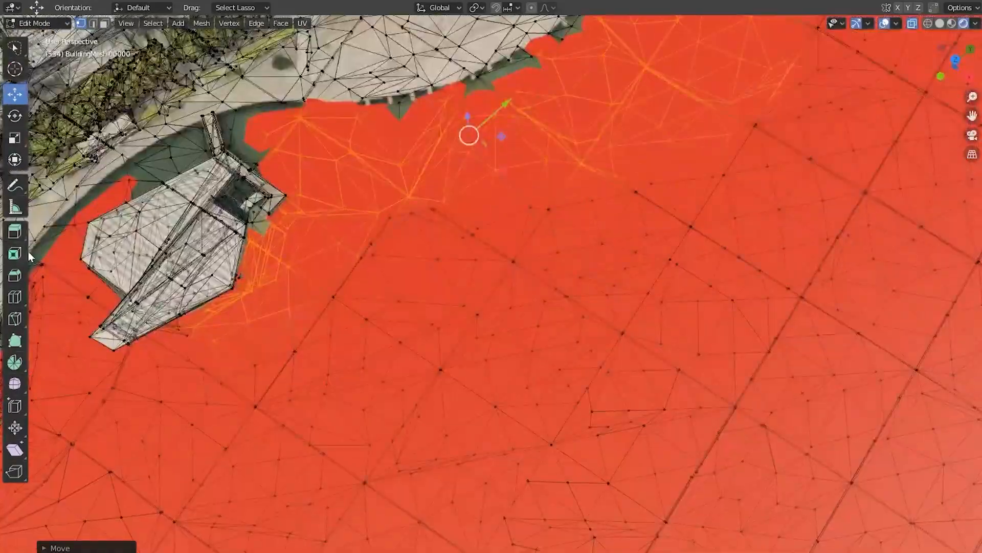
Step: Select the remaining green water behind the polygonal pavilion and along the curved promenade, and lower it below the plane
middle_click_drag(28, 254, 160, 254, "shift")
mouse_move(161, 278)
left_mouse_down()
mouse_move(217, 266)
mouse_move(82, 532)
left_mouse_up()
middle_click_drag(103, 435, 257, 295, "shift")
middle_click_drag(550, 28, 335, 293, "shift")
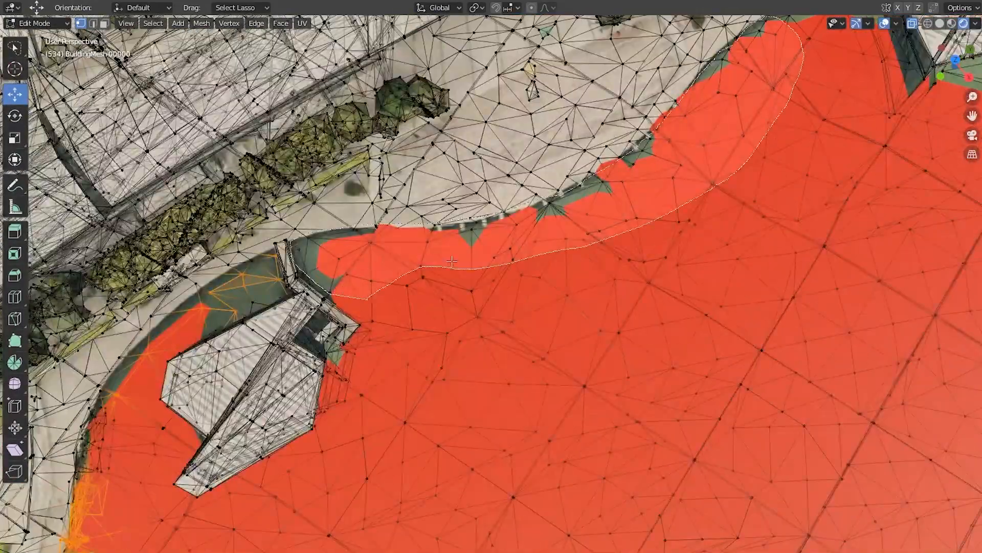
left_click_drag(452, 261, 446, 257, "shift")
middle_click_drag(452, 261, 452, 203)
middle_click_drag(307, 358, 543, 353, "shift")
left_click_drag(237, 466, 245, 506)
Step: Lasso the leftover water vertices around the pyramid-shaped pavilion and the adjoining shore, and lower them below the plane
middle_click_drag(768, 238, 341, 348, "shift")
left_click_drag(630, 240, 716, 266)
left_click_drag(788, 286, 824, 275, "shift")
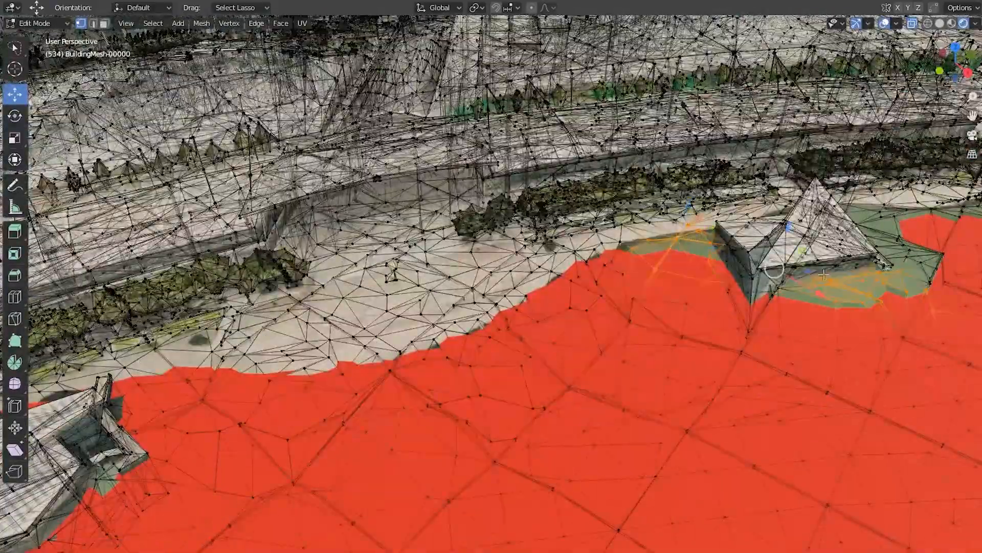
middle_click_drag(823, 275, 737, 327)
mouse_move(596, 210)
middle_mouse_down("shift")
mouse_move(570, 445)
mouse_move(461, 491)
middle_mouse_up("shift")
left_click_drag(356, 522, 389, 552, "shift")
middle_click_drag(419, 522, 428, 154, "shift")
middle_click_drag(435, 460, 435, 204)
left_click_drag(433, 302, 432, 355)
left_click_drag(814, 368, 967, 425)
left_click_drag(891, 338, 891, 359)
Step: Lasso the water patches around the grassy promontory's corner and lower them beneath the plane
scroll(891, 358, "down", 3)
mouse_move(666, 230)
middle_mouse_down()
mouse_move(588, 451)
mouse_move(640, 276)
middle_mouse_up()
mouse_move(640, 266)
left_mouse_down()
mouse_move(819, 394)
mouse_move(307, 110)
left_mouse_up()
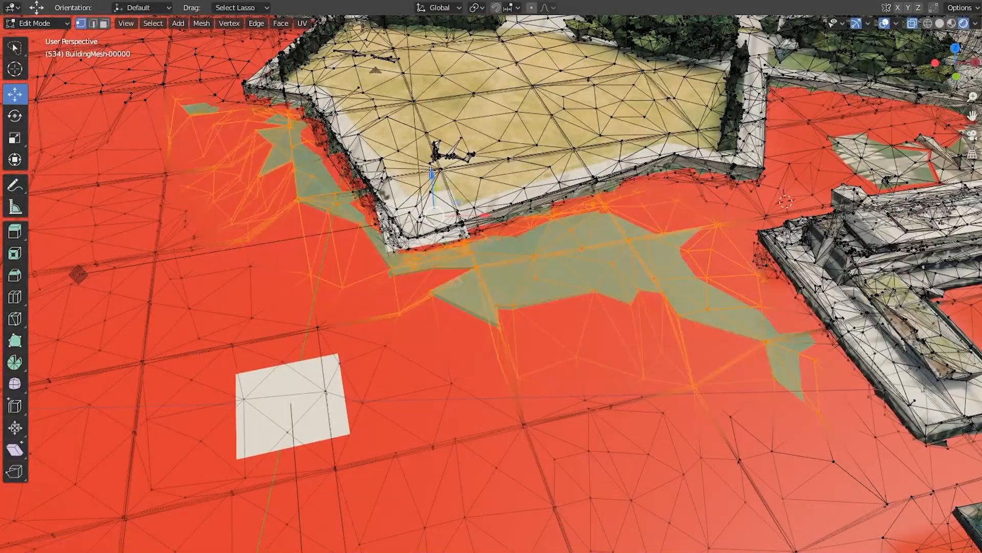
left_click_drag(432, 173, 431, 200)
Step: Clear the remaining green water fragments along the shoreline between the curved jetty and the pyramid-shaped pavilion
scroll(432, 199, "down", 4)
middle_click_drag(432, 199, 435, 328)
middle_click_drag(435, 327, 640, 307, "shift")
scroll(296, 300, "up", 5)
middle_click_drag(296, 300, 639, 169, "shift")
left_click_drag(676, 158, 614, 215)
left_click_drag(512, 388, 490, 506, "shift")
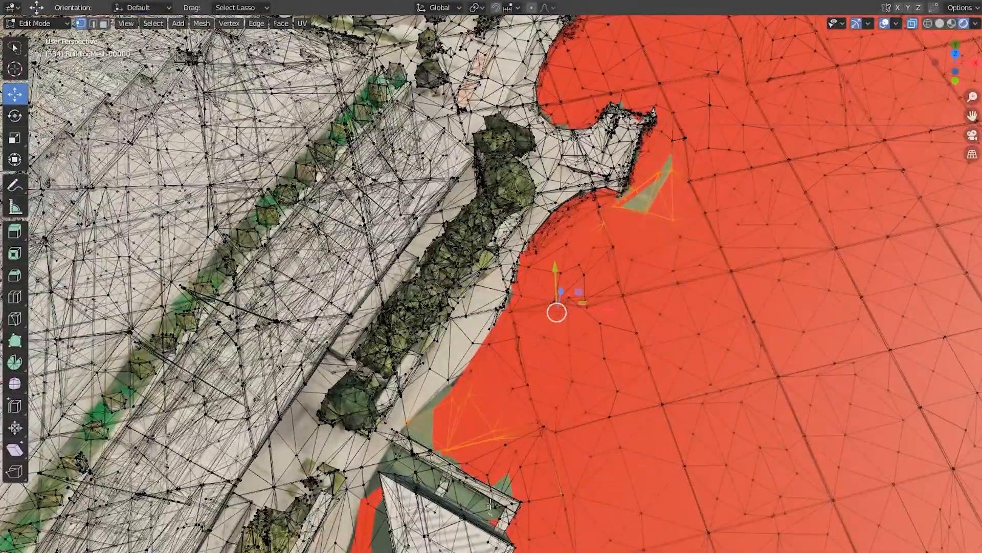
scroll(490, 506, "down", 4)
middle_click_drag(491, 506, 461, 255)
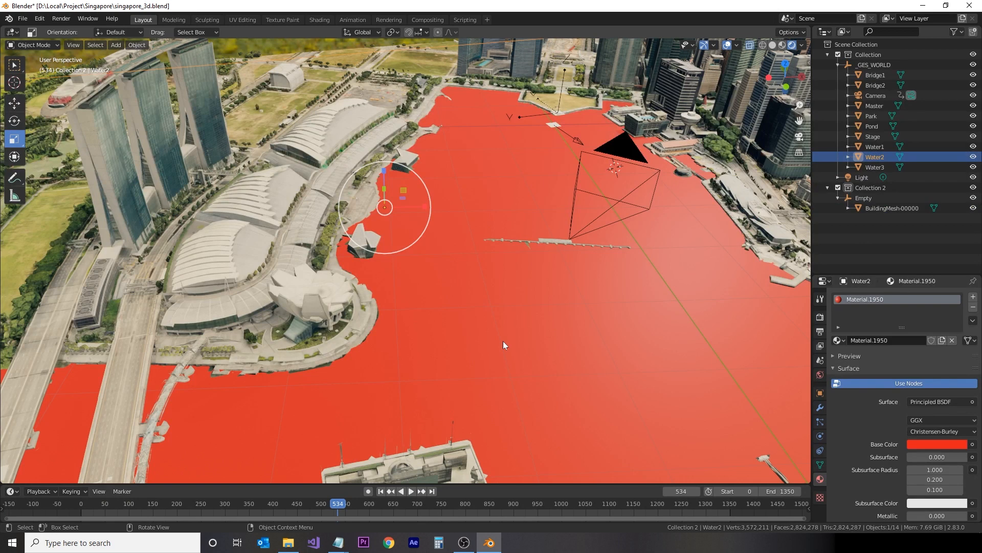
Step: Open the Water2 material's nodes in the Shading workspace and set its base color to dark navy blue
left_click(320, 20)
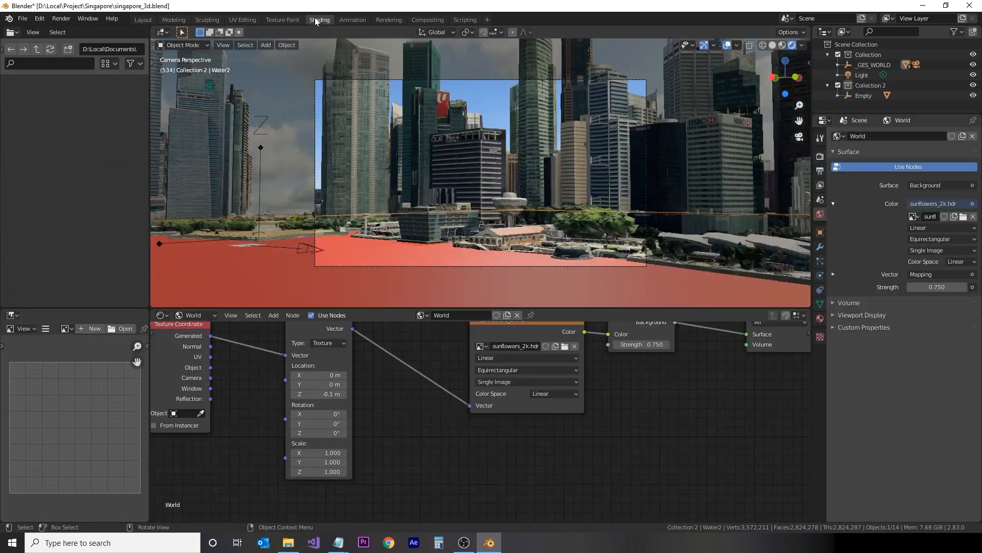
left_click(202, 330)
middle_click_drag(526, 394, 495, 449)
left_click(447, 403)
left_click(483, 285)
left_click_drag(498, 287, 497, 320)
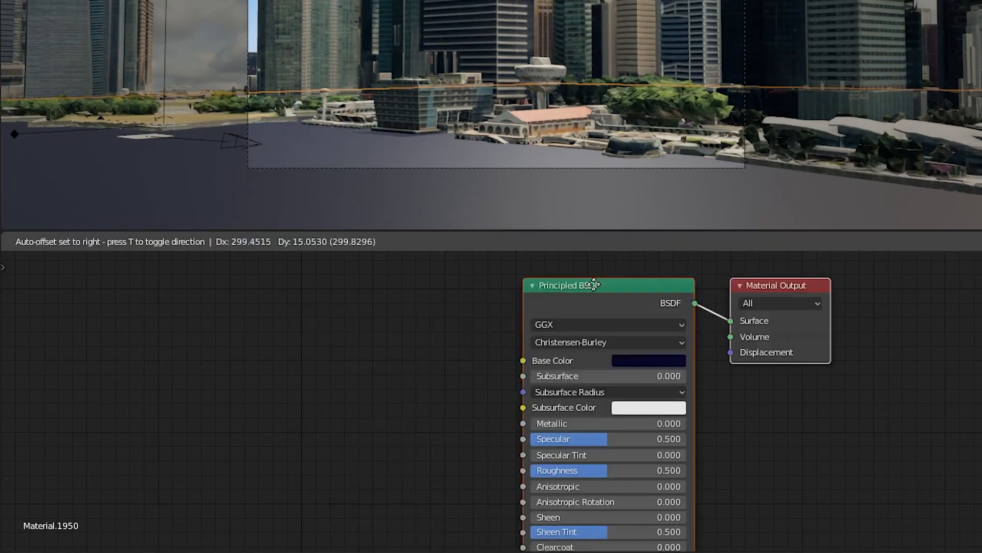
Step: Add a Texture Coordinate node and a Mapping node to the water material
key("shift+a")
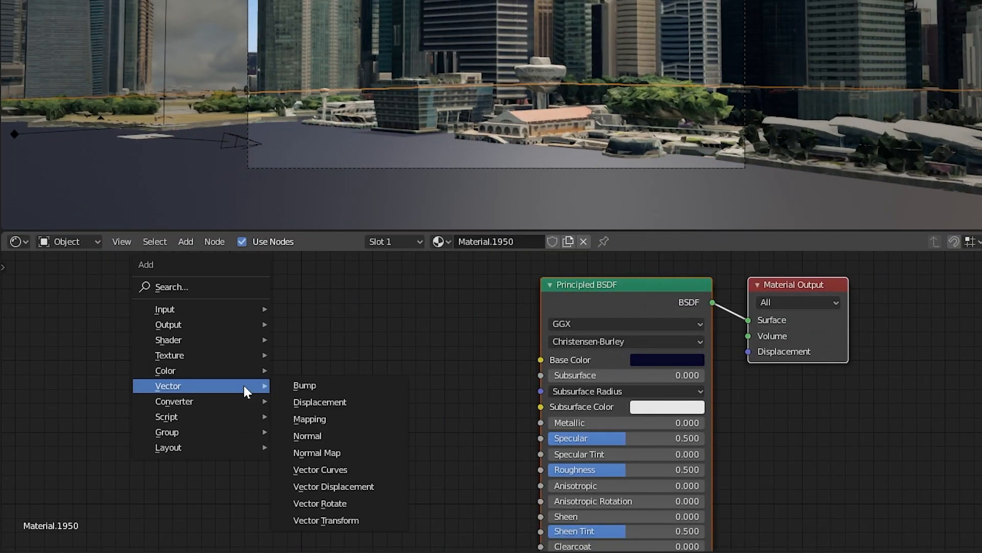
mouse_move(105, 368)
left_click(321, 224)
left_click(104, 346)
key("shift+a")
mouse_move(105, 346)
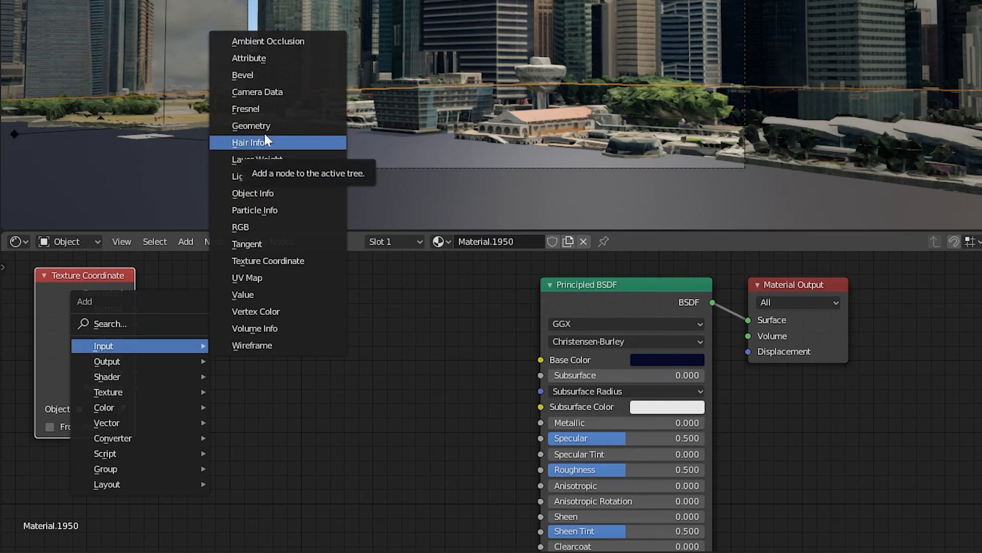
mouse_move(195, 422)
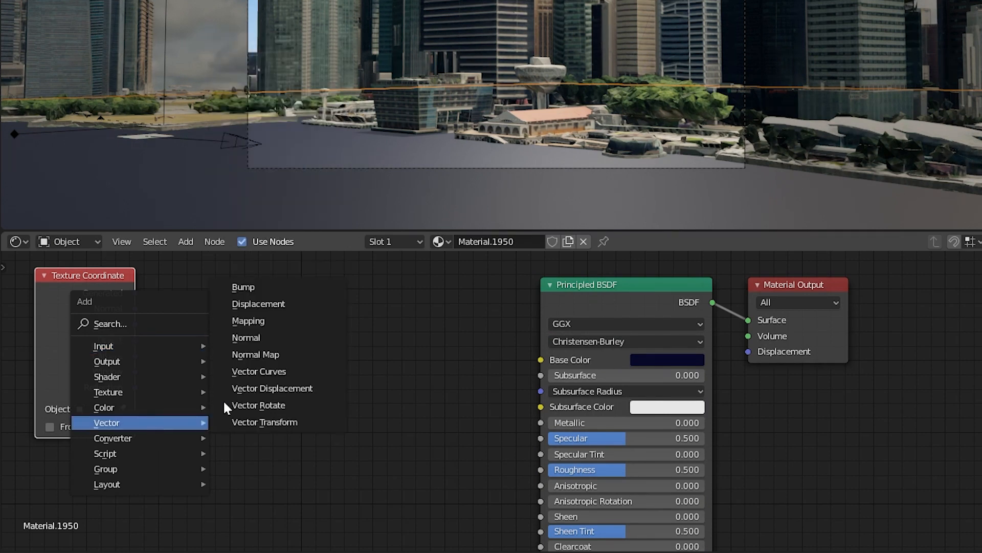
left_click(256, 322)
left_click(245, 315)
Step: Add a Noise Texture node and a Bump node between the Mapping and Principled BSDF nodes
key("shift+a")
mouse_move(318, 368)
mouse_move(288, 340)
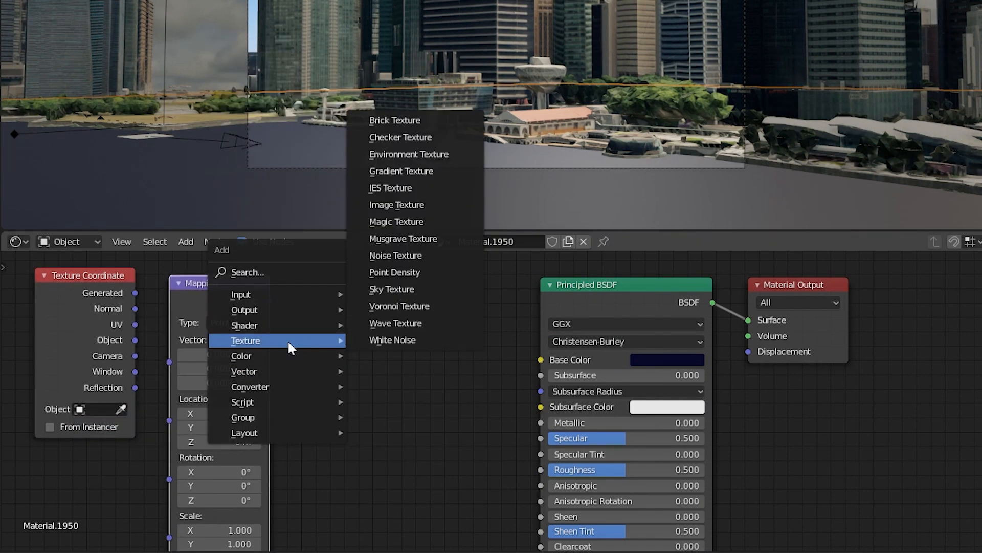
left_click(385, 251)
left_click(307, 290)
key("shift+a")
mouse_move(322, 474)
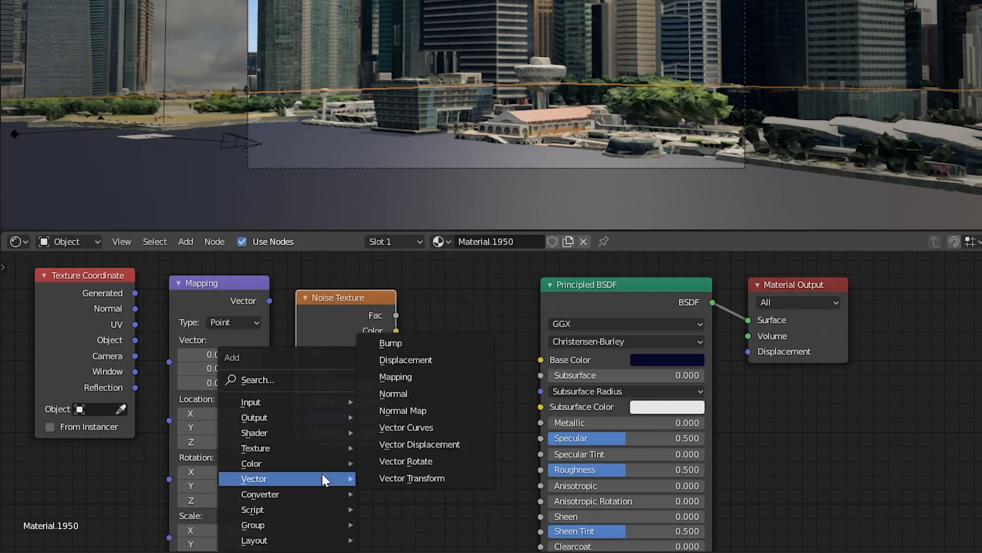
left_click(399, 342)
left_click(435, 348)
Step: Split off an area below the shader editor, make it a Timeline and go to frame 593
left_click_drag(7, 542, 20, 504)
left_click(21, 503)
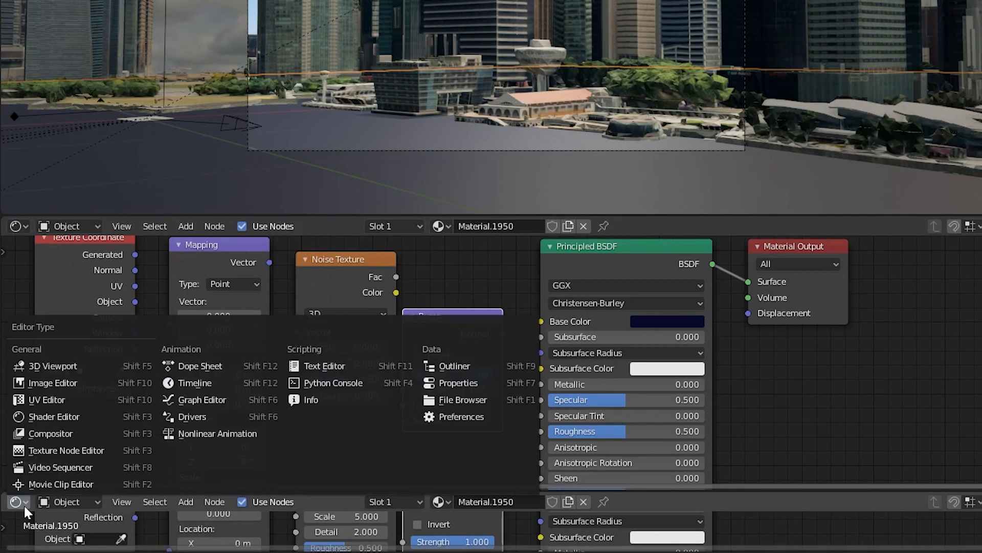
left_click(20, 501)
left_click(21, 502)
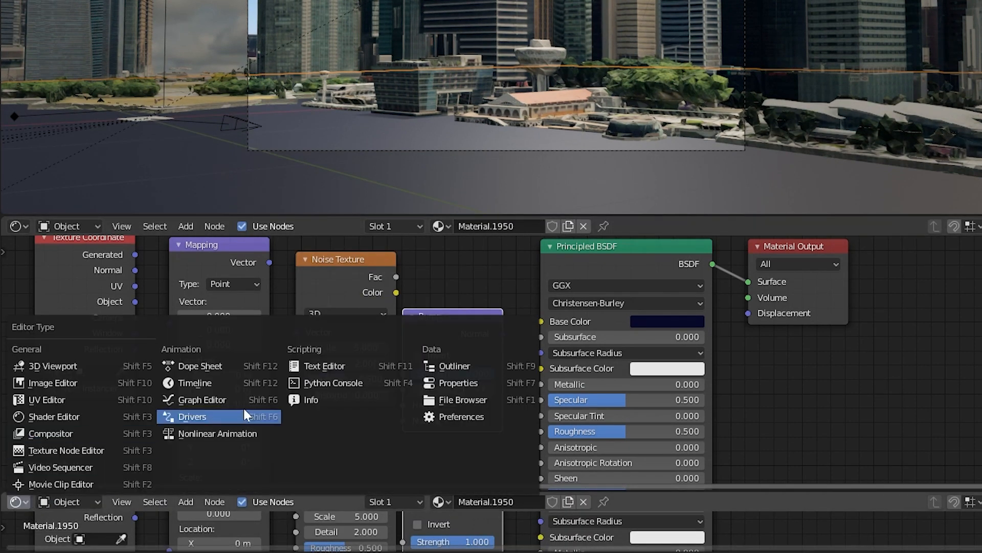
left_click(243, 379)
left_click_drag(446, 521, 522, 521)
Step: Chain Texture Coordinate (Generated), Mapping, Noise Texture and Bump by linking Fac to Height, with the Mapping type set to Texture
left_click_drag(135, 254, 169, 323)
left_click(233, 283)
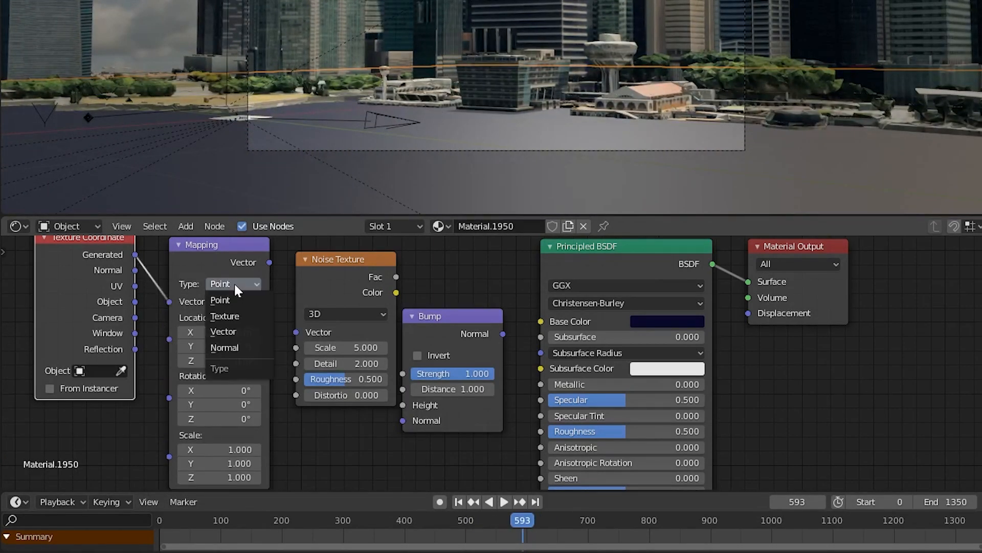
left_click(234, 300)
left_click_drag(269, 262, 296, 332)
left_click_drag(396, 277, 403, 404)
left_click_drag(448, 338, 470, 320)
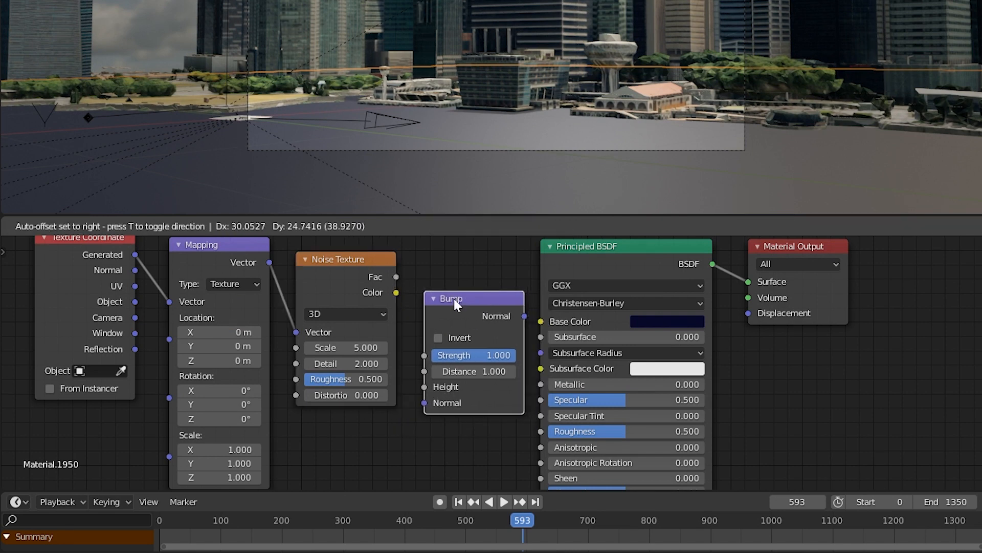
left_click_drag(396, 277, 425, 387)
Step: Reposition the Principled BSDF and Material Output nodes, enlarge the shader editor and connect Bump's Normal output to the Principled BSDF's Normal input
scroll(530, 338, "down", 2)
left_click_drag(840, 375, 579, 262)
key("g")
left_click(655, 470)
left_click_drag(560, 215, 557, 130)
left_click_drag(904, 261, 651, 168)
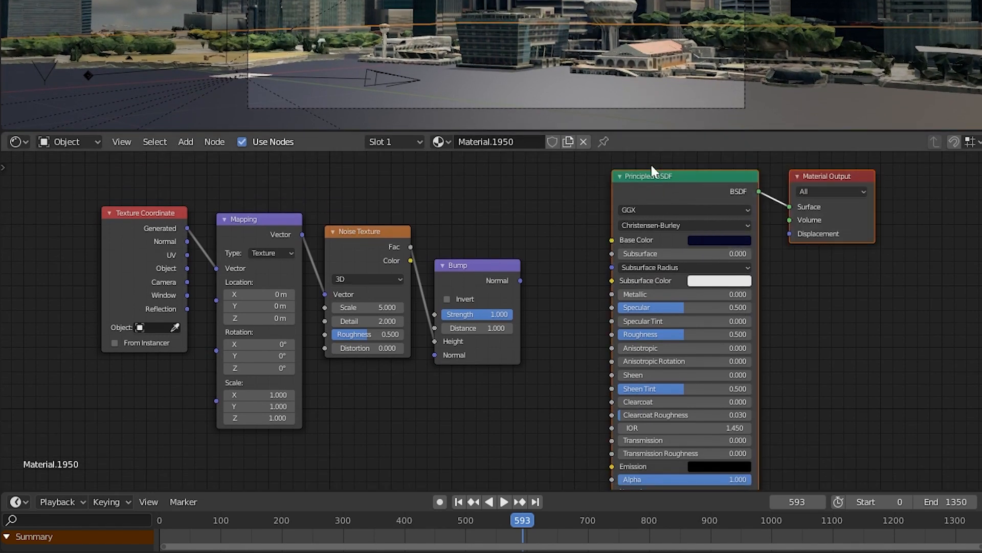
key("g")
left_click(641, 151)
left_click_drag(520, 280, 599, 477)
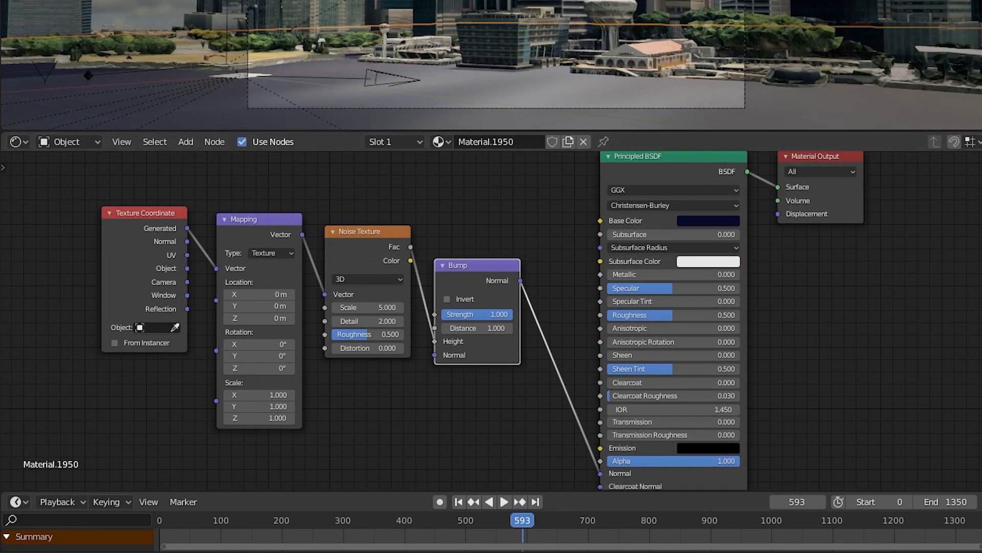
Step: Set the Noise Texture scale to 200 and fine-tune it to 234.2 with an enlarged 3D viewport
type("200")
key("Return")
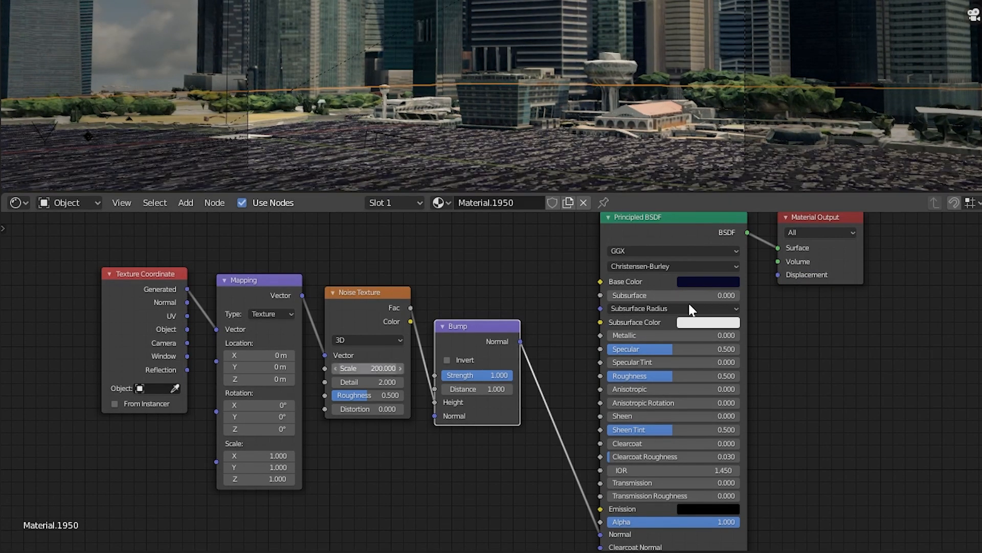
scroll(487, 146, "up", 2)
left_click_drag(492, 191, 486, 338)
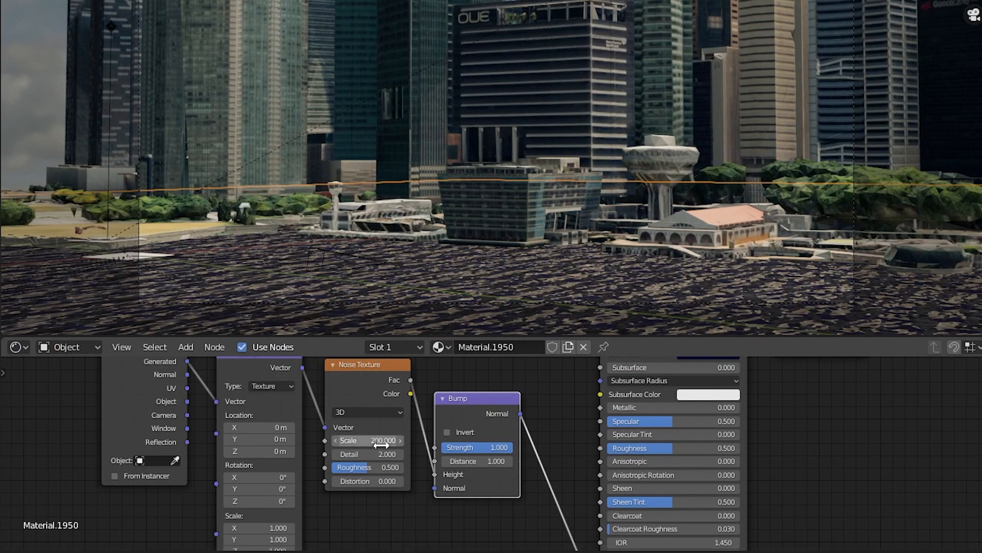
left_click_drag(382, 444, 417, 444)
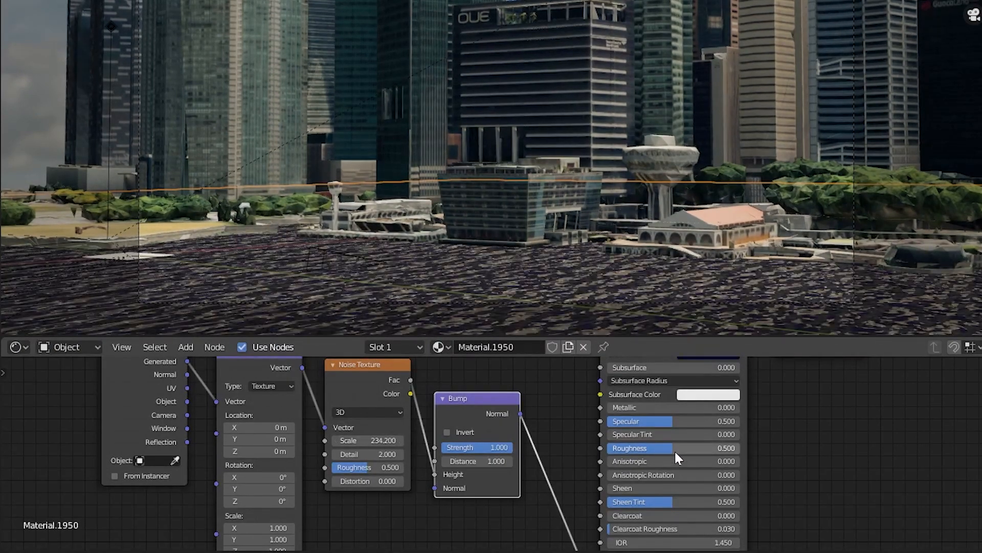
Step: Set the water material's roughness to 0 and specular to 1, and view the water surface up close
left_click_drag(675, 449, 608, 450)
left_click_drag(669, 425, 740, 424)
scroll(422, 288, "up", 3)
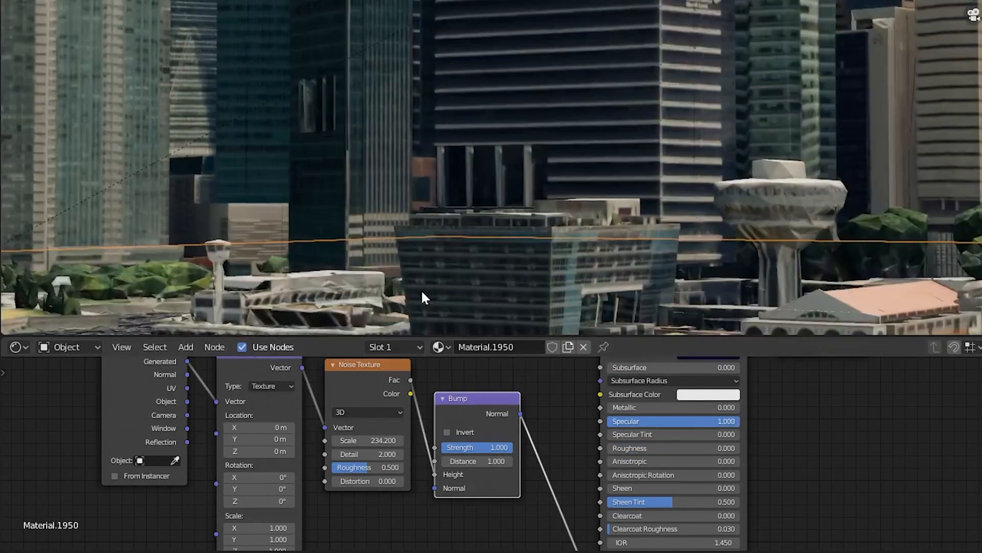
scroll(422, 285, "down", 1)
middle_click_drag(425, 284, 459, 123, "shift")
scroll(456, 144, "up", 6)
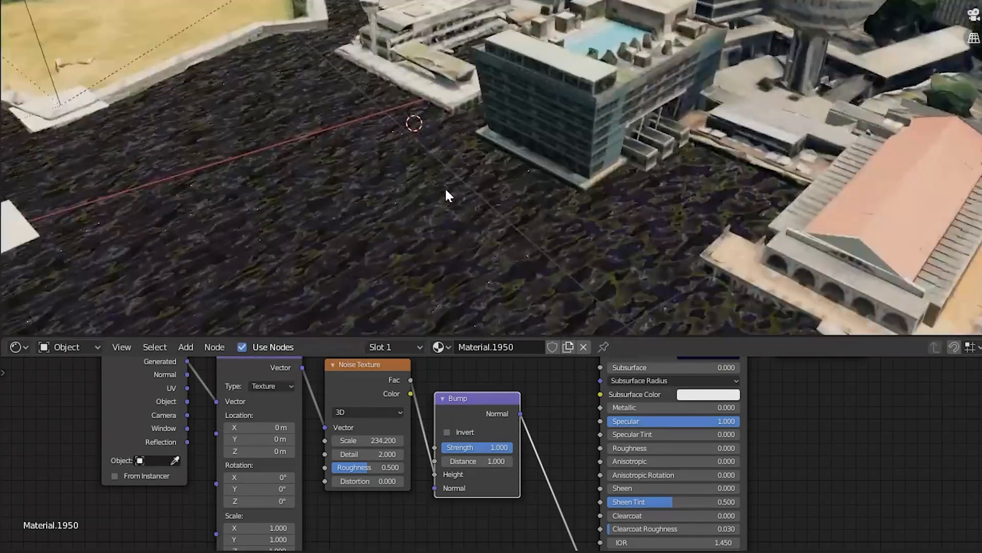
Step: Brighten the water material's base color to a stronger blue
middle_click_drag(777, 386, 766, 448)
left_click(697, 415)
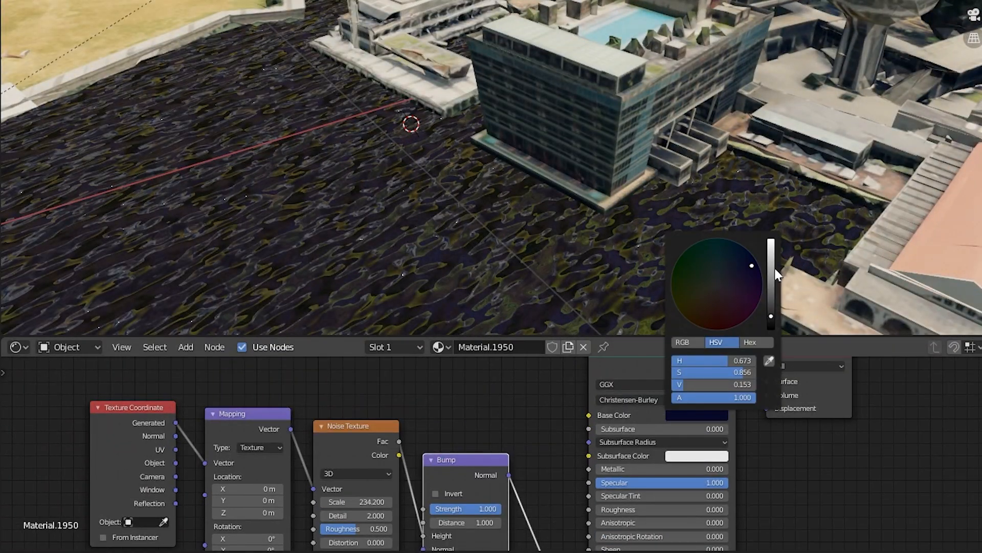
mouse_move(773, 302)
left_mouse_down()
mouse_move(773, 276)
mouse_move(773, 289)
left_mouse_up()
Step: Set the Mapping node's scale to 0.6 on X and 0.2 on Y
scroll(342, 277, "up", 5)
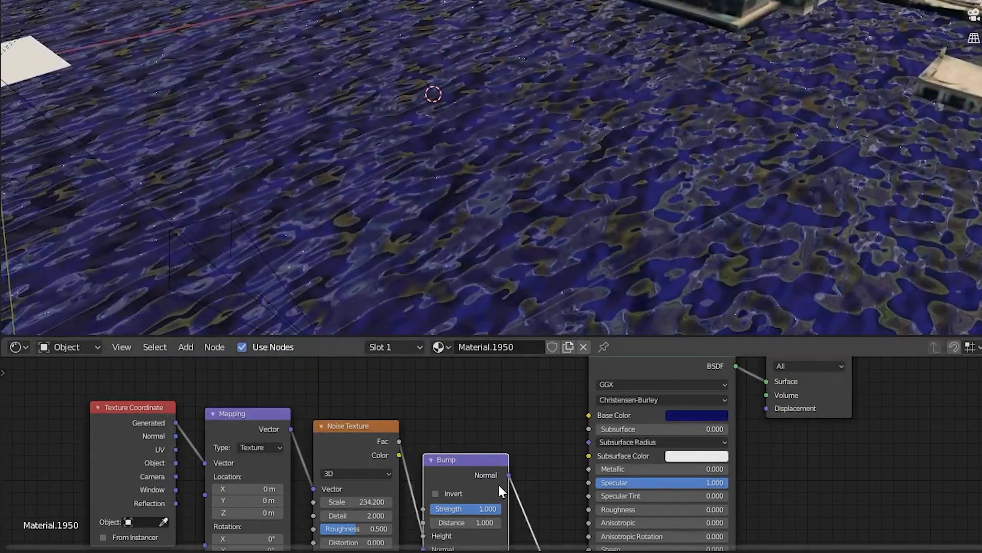
middle_click_drag(395, 506, 381, 411)
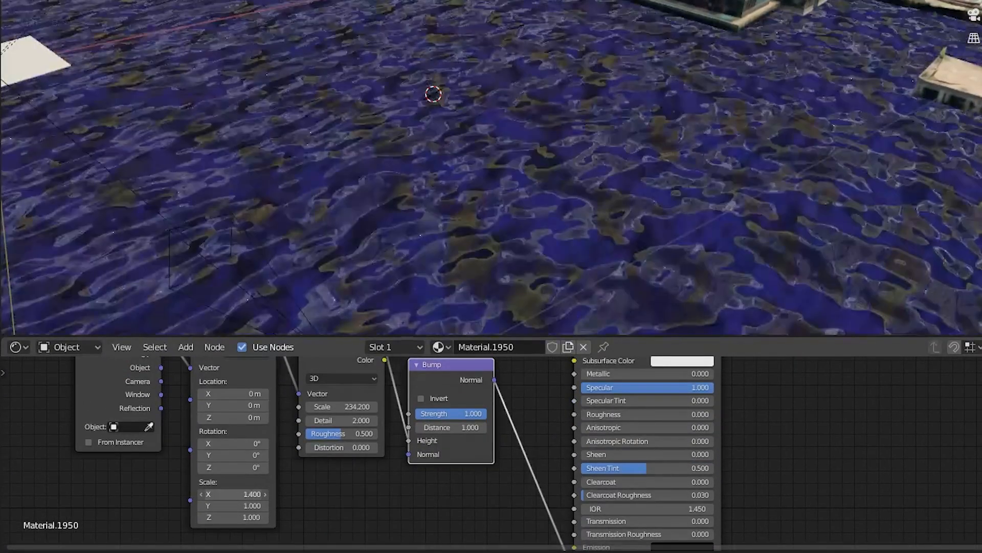
left_click_drag(232, 494, 212, 505)
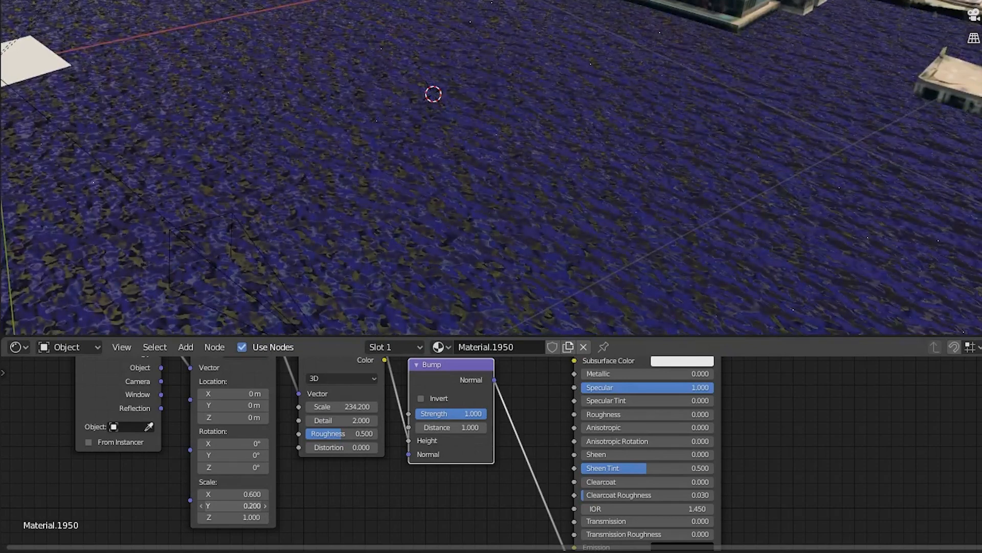
Step: Set the Bump node's strength to 0.1 and its distance to 0.1
mouse_move(466, 414)
left_mouse_down()
mouse_move(440, 415)
mouse_move(467, 417)
left_mouse_up()
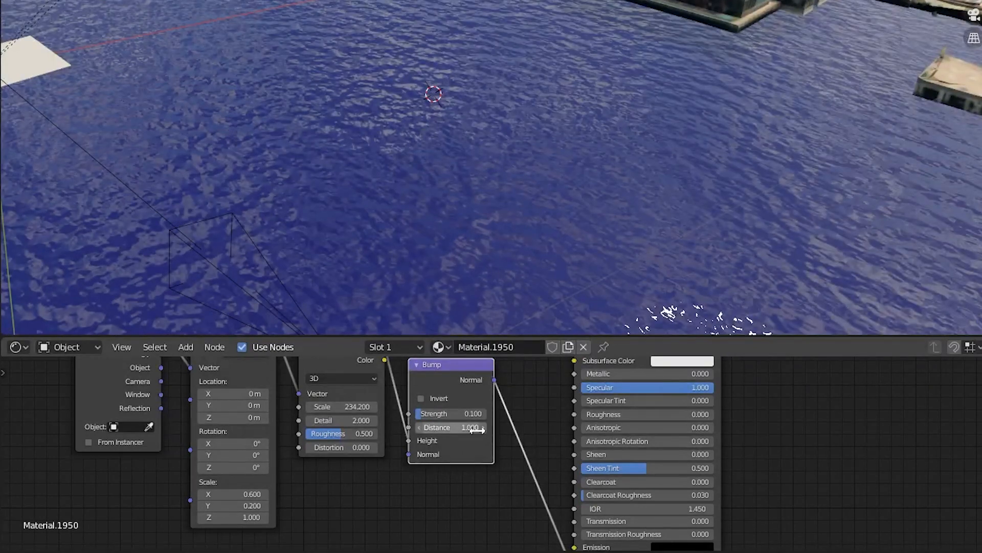
left_click(478, 432)
type(".1")
key("Return")
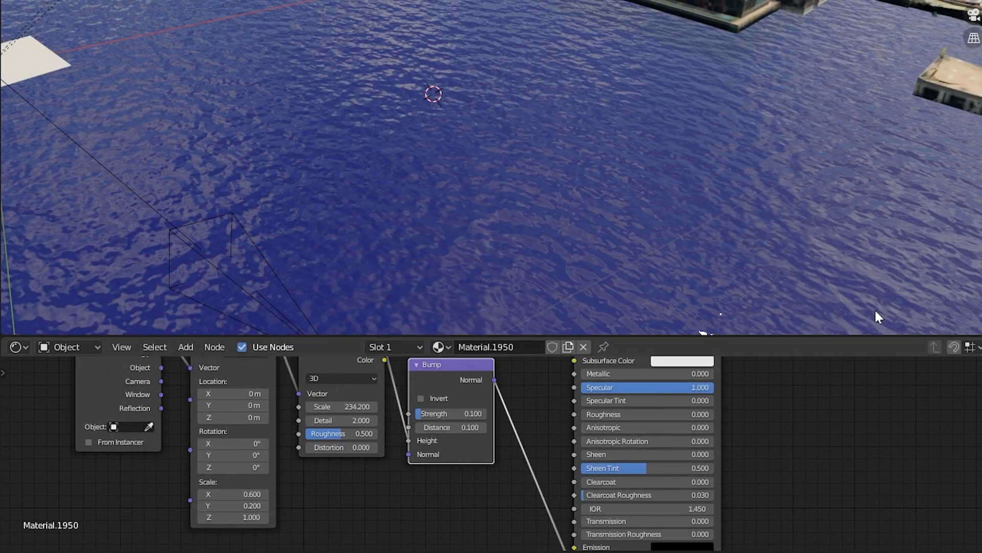
Step: Darken and desaturate the water's base color to a deep navy with HSV 0.654, 0.650, 0.086
middle_click_drag(756, 399, 737, 546)
left_click(664, 466)
mouse_move(737, 344)
left_mouse_down()
mouse_move(737, 376)
mouse_move(737, 334)
left_mouse_up()
left_click_drag(698, 327, 738, 373)
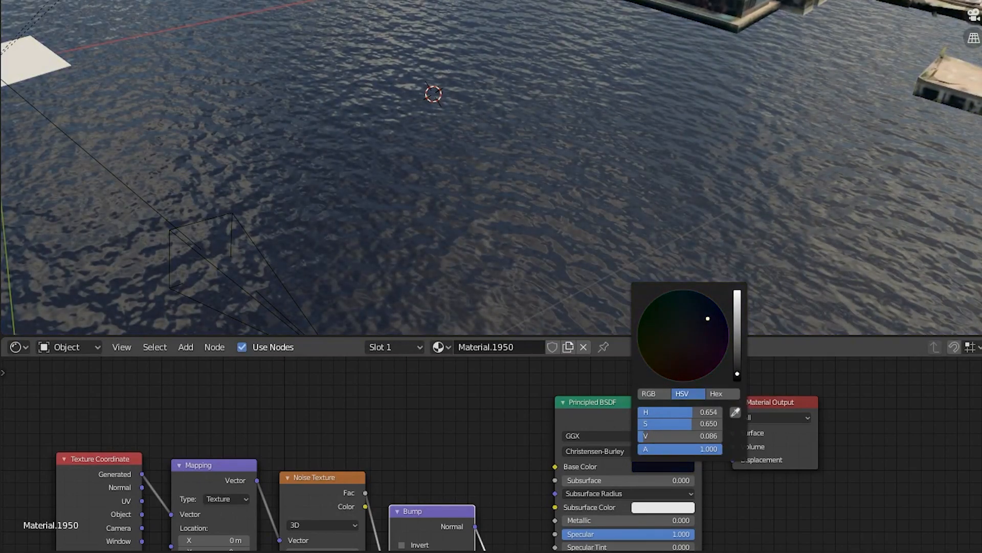
Step: Keyframe the water Mapping node's rotation at 0° on all axes at frame 0
scroll(684, 158, "down", 6)
middle_click_drag(576, 235, 555, 207)
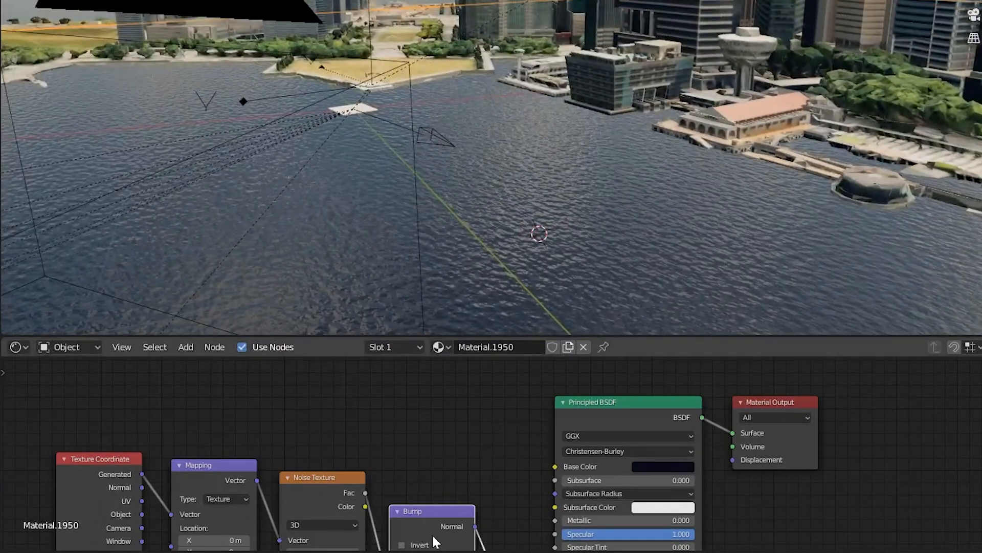
middle_click_drag(407, 445, 460, 362)
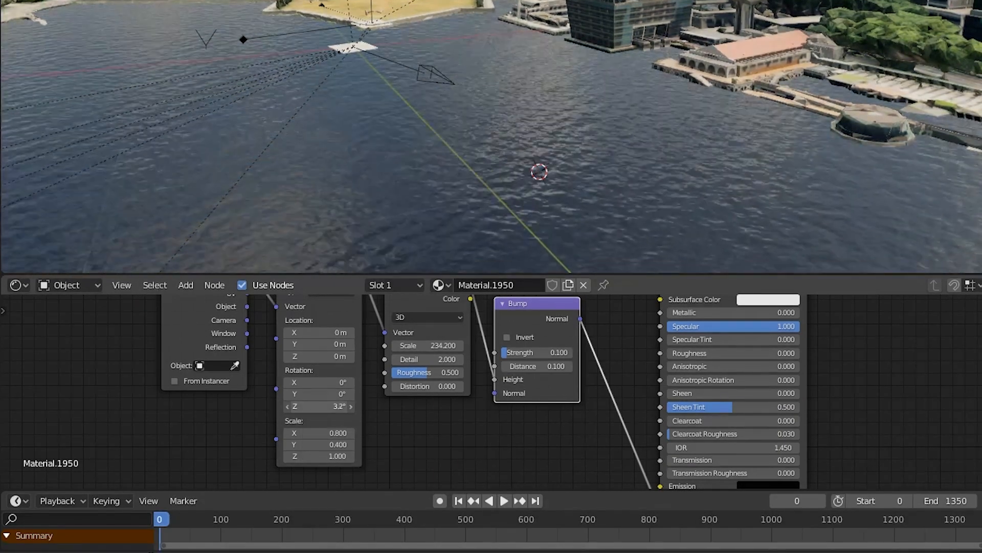
mouse_move(339, 394)
left_mouse_down()
mouse_move(357, 394)
mouse_move(321, 398)
left_mouse_up()
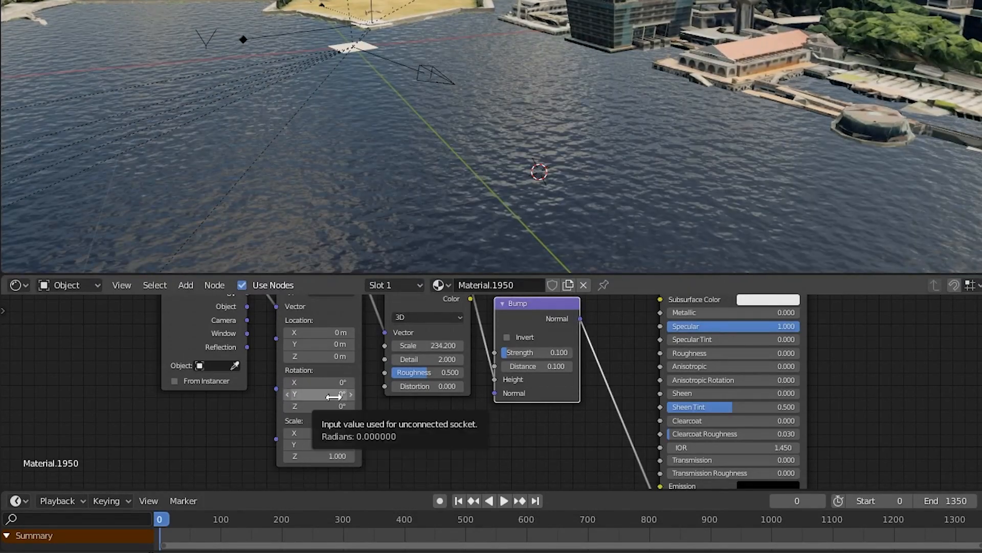
key("i")
Step: Increase the Mapping node's Y rotation at the end of the timeline, keyframe it and scrub back to frame 931
left_click_drag(440, 519, 979, 520)
left_click_drag(328, 396, 544, 396)
key("i")
left_click_drag(974, 520, 729, 538)
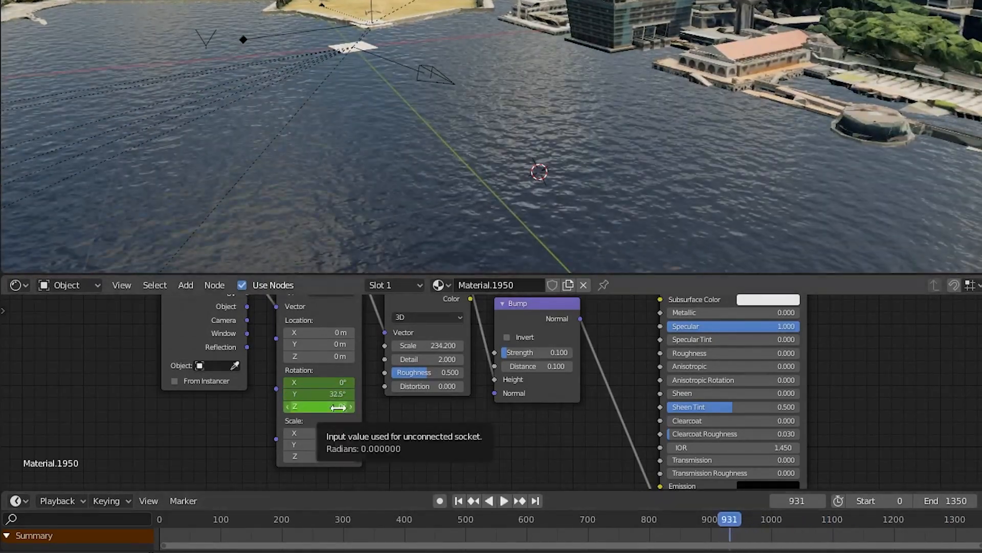
Step: Change the Mapping node's Z rotation at the end of the timeline and keyframe it
left_click_drag(335, 407, 358, 407)
left_click(161, 519)
left_click_drag(294, 523, 979, 524)
left_click_drag(327, 406, 287, 406)
key("i")
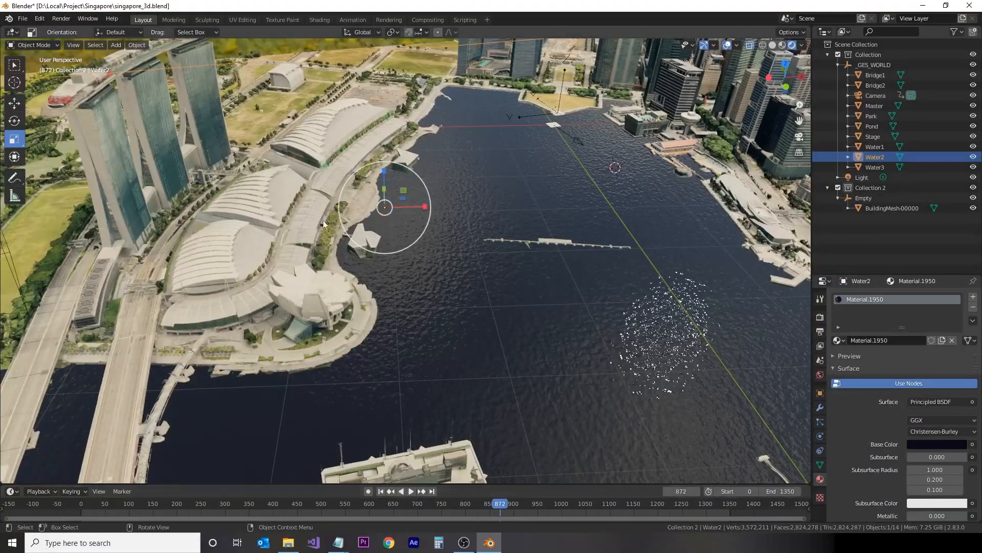
Step: Check the shot through the camera, then rotate the world HDRI about Z with its Mapping node in the Shading workspace
key("KP_0")
left_click_drag(201, 507, 268, 510)
left_click(319, 20)
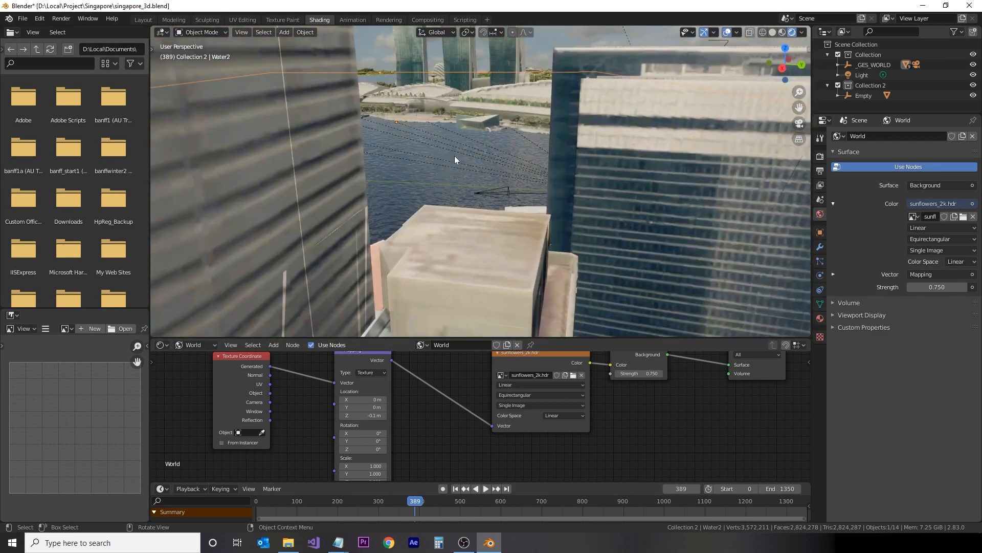
scroll(455, 157, "down", 10)
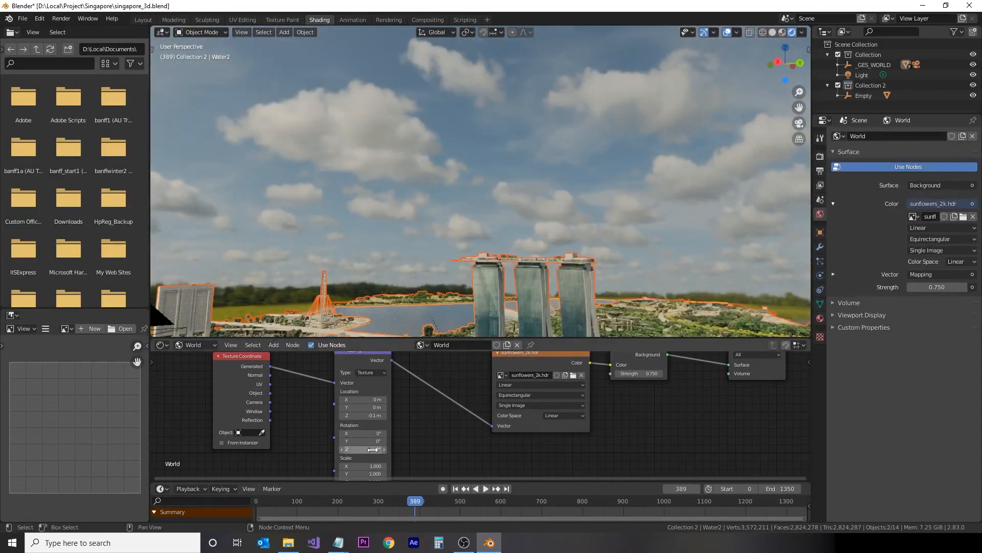
left_click_drag(373, 449, 499, 449)
middle_click_drag(370, 287, 367, 235)
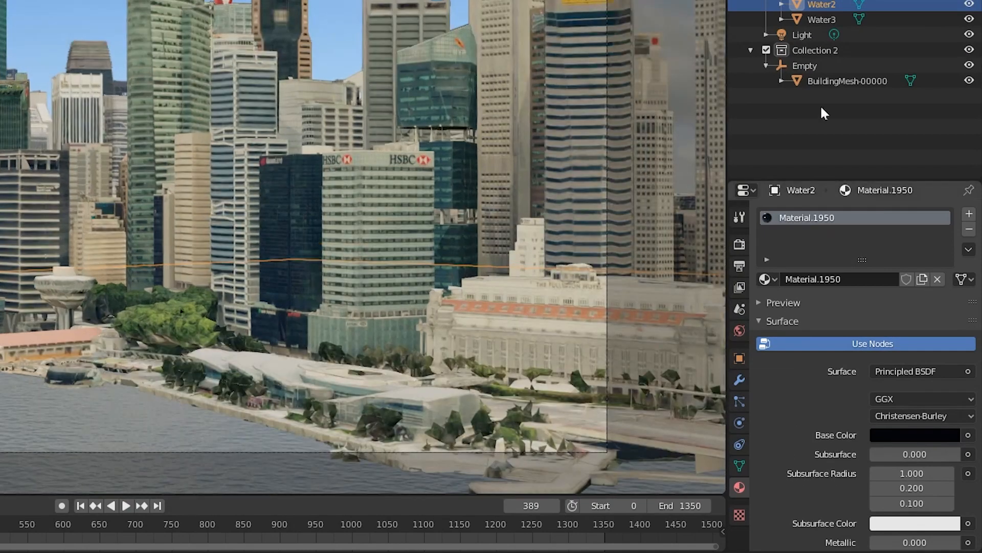
Step: Enable Screen Space Reflections in the Eevee render settings and go to frame 286
left_click(739, 244)
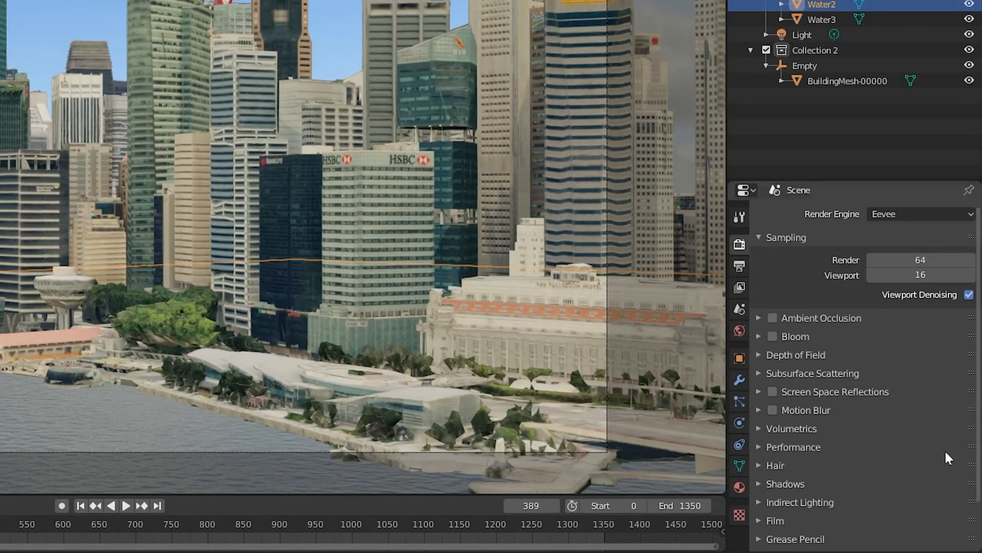
left_click(773, 390)
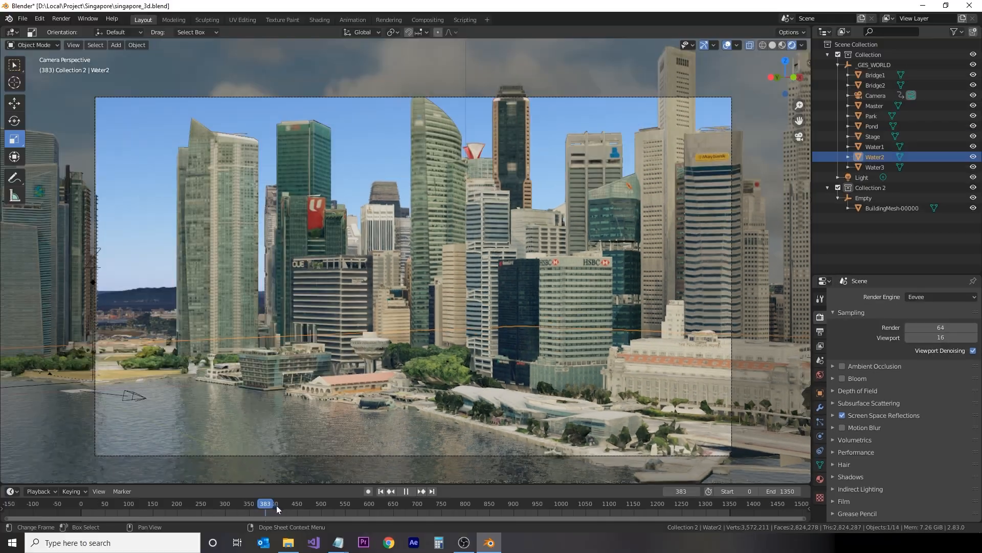
left_click_drag(277, 505, 219, 508)
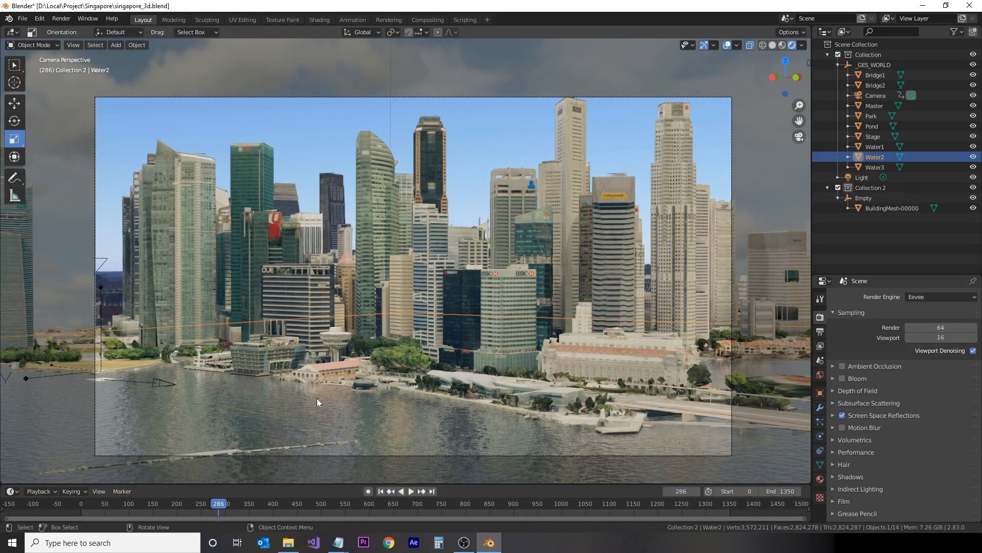
Step: Place the 3D cursor on the bay's water and add a Reflection Plane light probe there
left_click(14, 83)
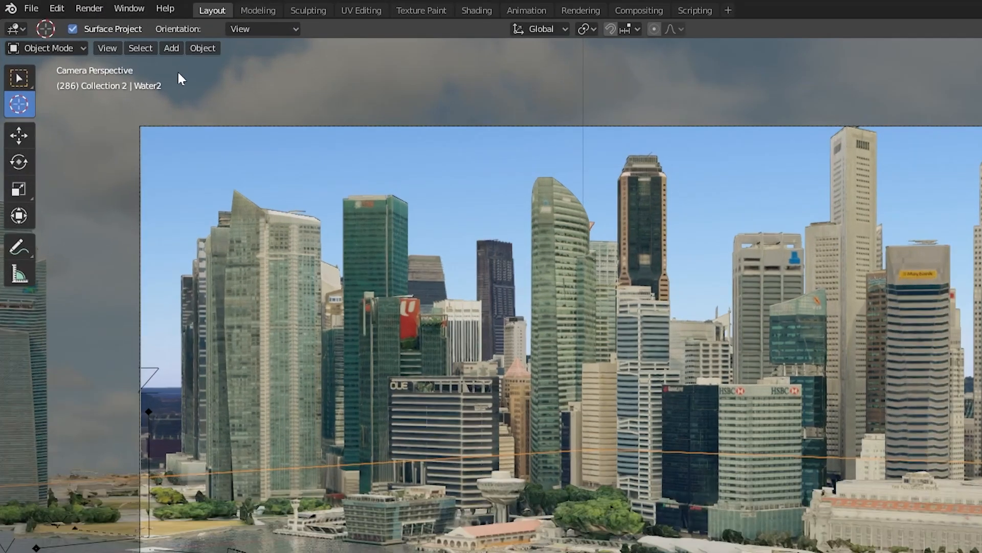
left_click(116, 45)
mouse_move(136, 198)
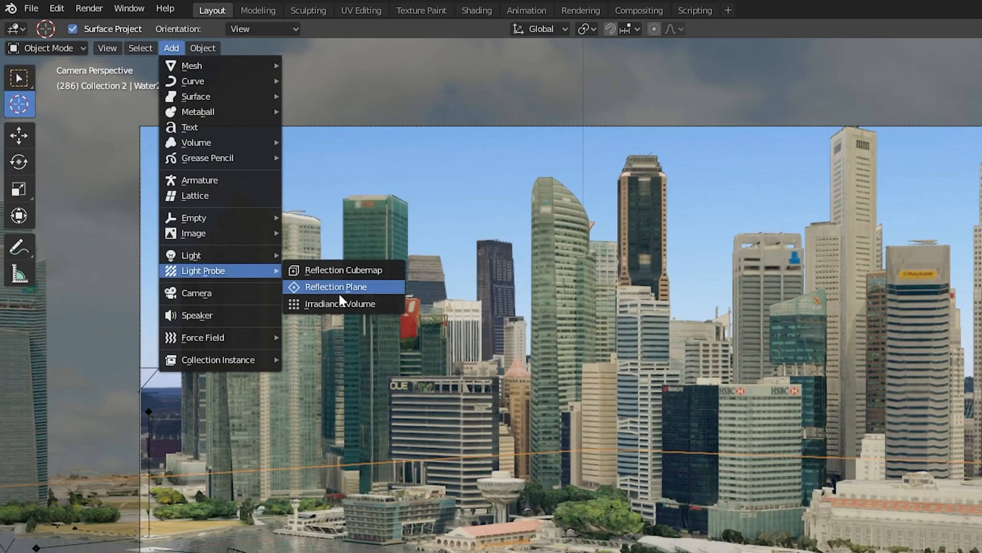
left_click(352, 287)
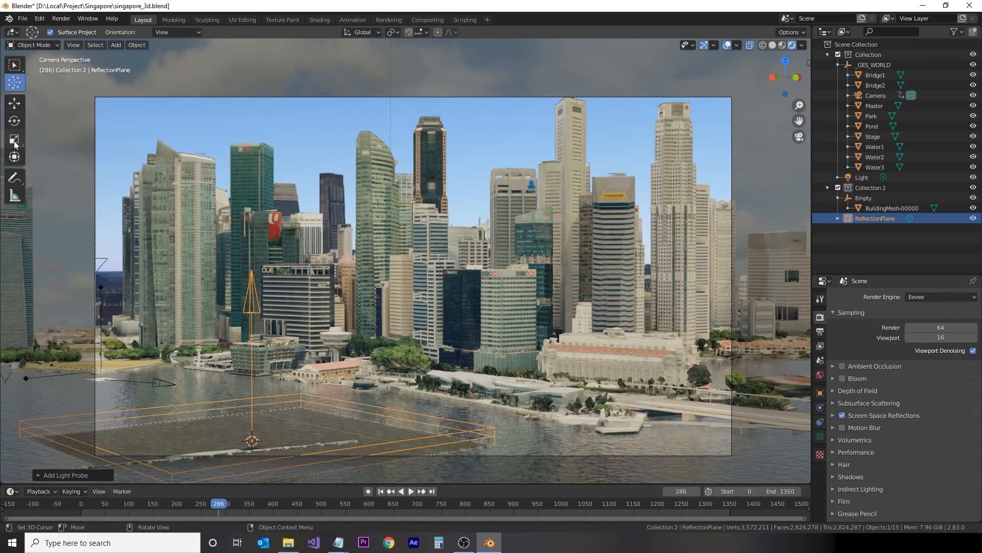
Step: Scale the reflection plane up until it covers the whole bay
left_click(14, 141)
middle_click_drag(302, 348, 309, 416)
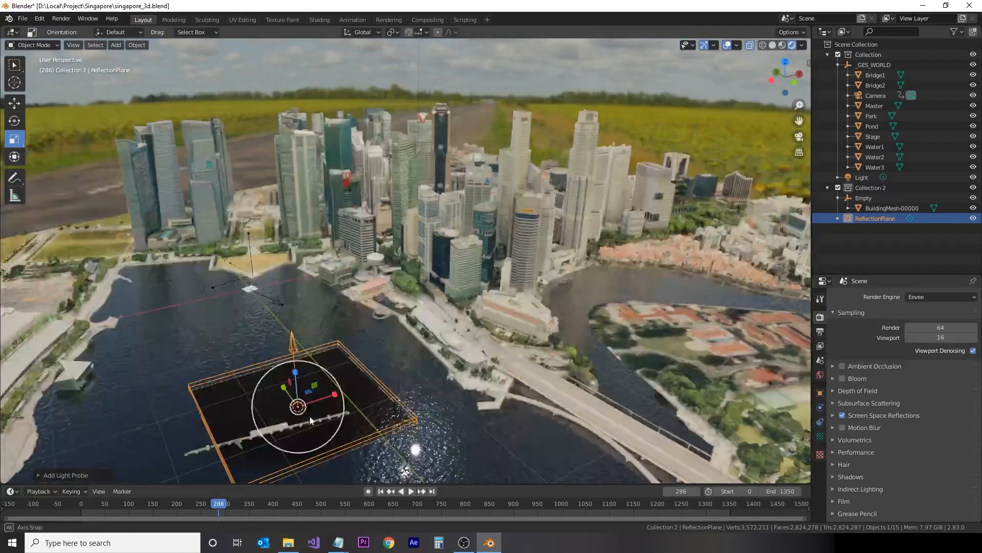
scroll(309, 416, "down", 4)
left_click_drag(392, 355, 716, 461)
Step: Switch the transform orientation to Local and rotate the reflection plane about its vertical axis
left_click(14, 121)
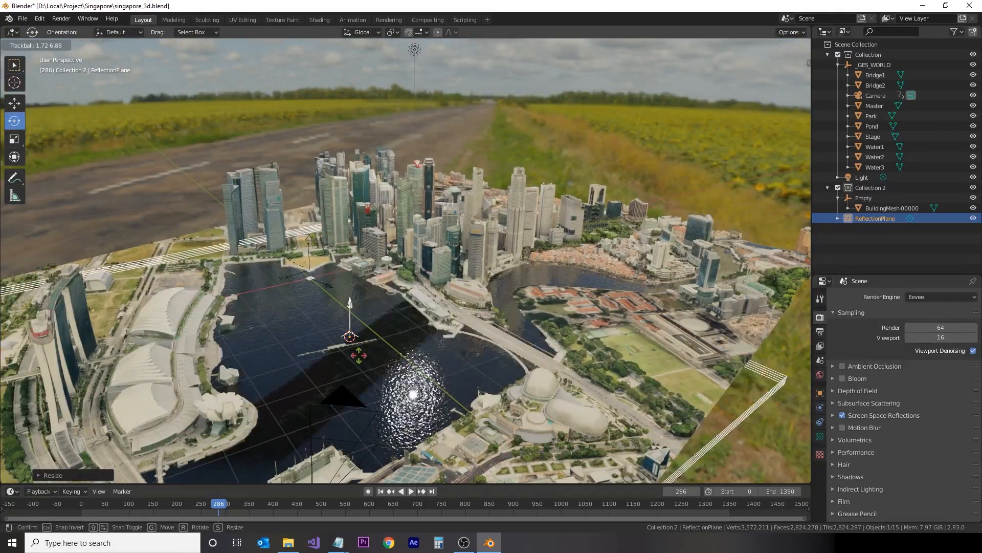
left_click(357, 384)
key("ctrl+z")
left_click(363, 32)
left_click(358, 74)
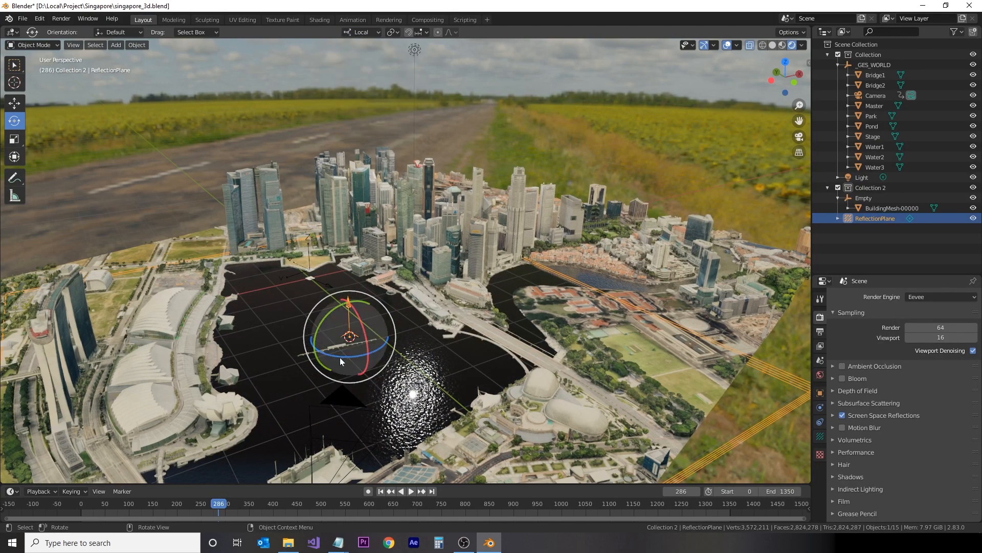
left_click_drag(340, 357, 351, 356)
Step: Stretch the reflection plane along its local X axis and move it to center over the city model
scroll(351, 357, "down", 4)
left_click(14, 138)
left_click_drag(409, 282, 447, 271)
middle_click_drag(383, 366, 362, 366)
left_click(14, 103)
middle_click_drag(205, 215, 225, 287)
left_click_drag(372, 265, 332, 250)
Step: Rotate the reflection plane to match the city model's edges and adjust its scale along local Y
left_click(14, 121)
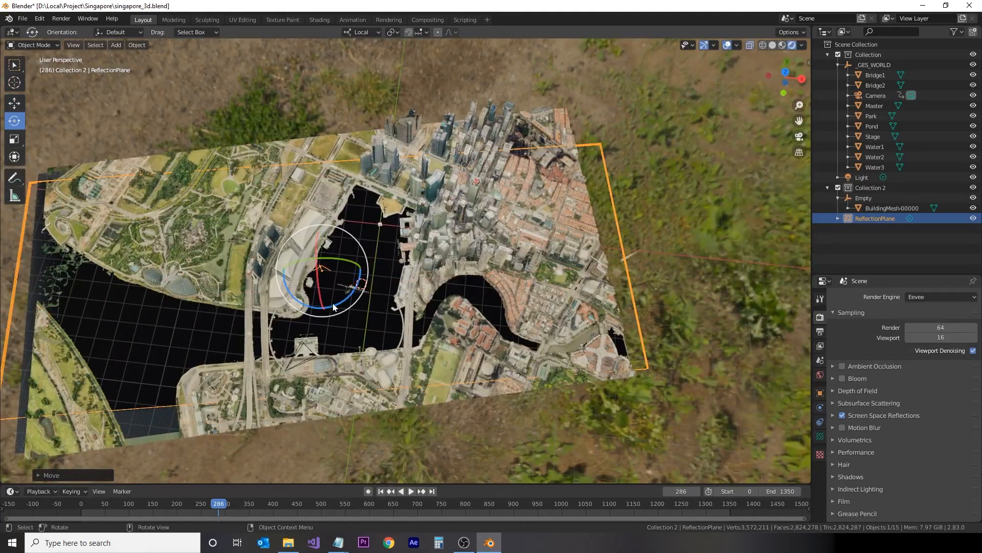
left_click_drag(338, 302, 357, 267)
left_click(14, 139)
left_click_drag(318, 233, 317, 225)
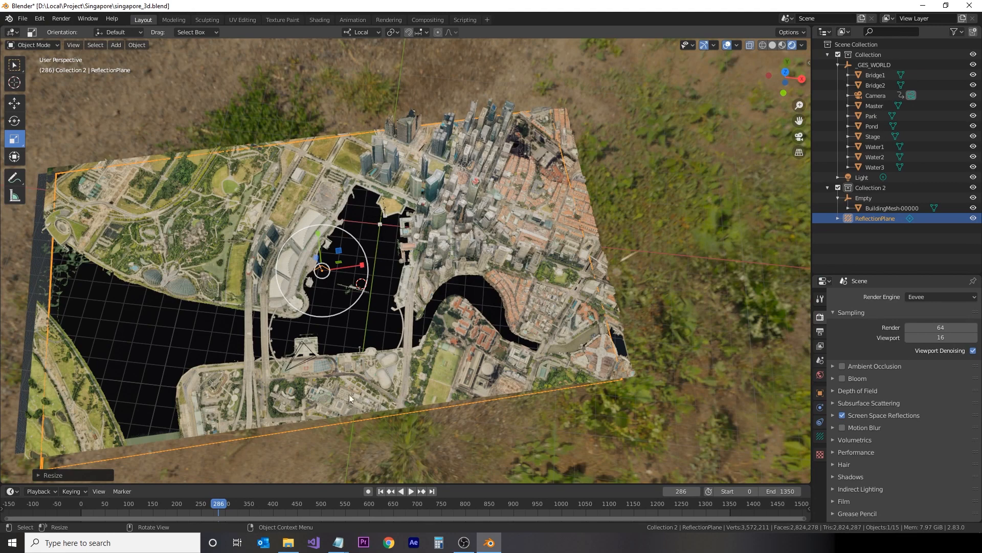
Step: Return to the camera view, split off a second 3D viewport and frame the reflection plane in it for moving
left_click(799, 137)
left_click_drag(811, 29, 575, 33)
key("KP_Decimal")
scroll(703, 271, "up", 7)
middle_click_drag(703, 271, 670, 294)
left_click(589, 103)
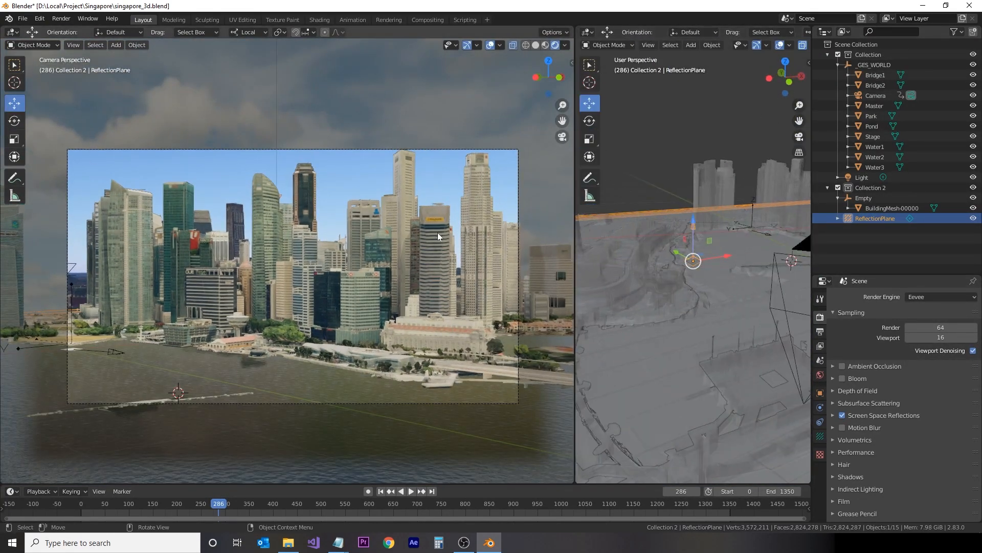
Step: Raise the reflection plane slightly along its Z axis and preview the water reflections through the camera at frame 709
left_click_drag(694, 228, 693, 214)
left_click(350, 383)
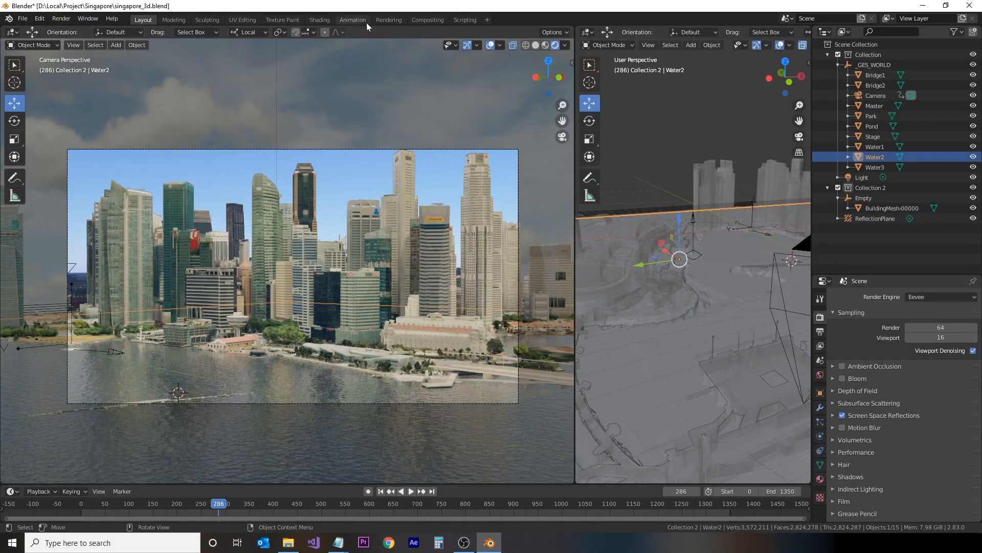
left_click_drag(296, 511, 422, 512)
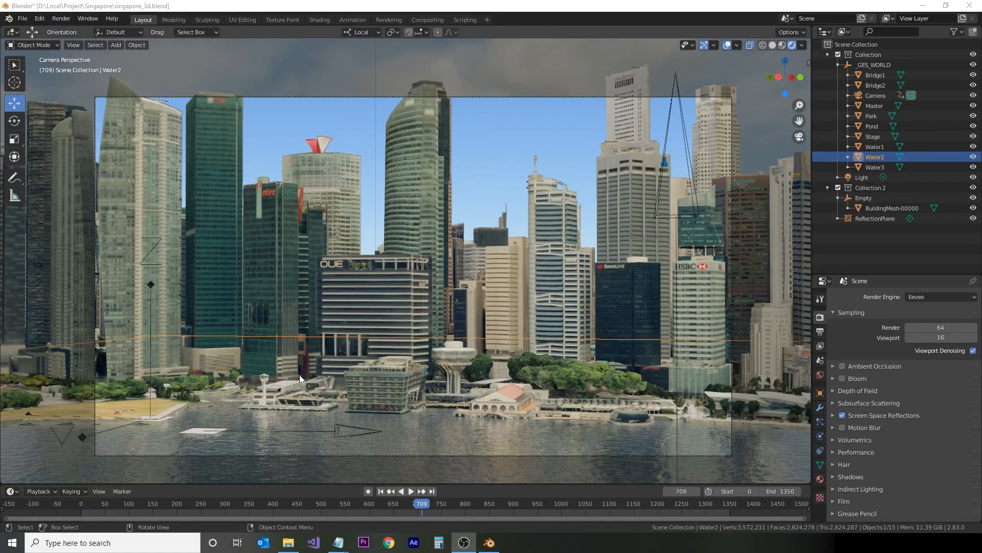
Step: Select the building mesh and write a new Python script setting the selected objects' Principled BSDF Specular to 0.0 and Roughness to 1.0
left_click(379, 323)
middle_click_drag(391, 300, 351, 319)
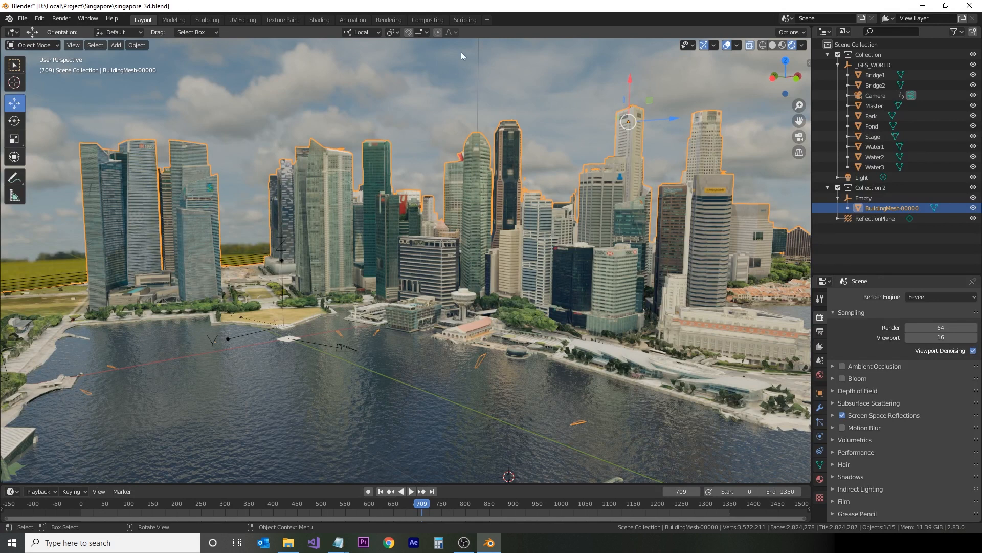
left_click(460, 20)
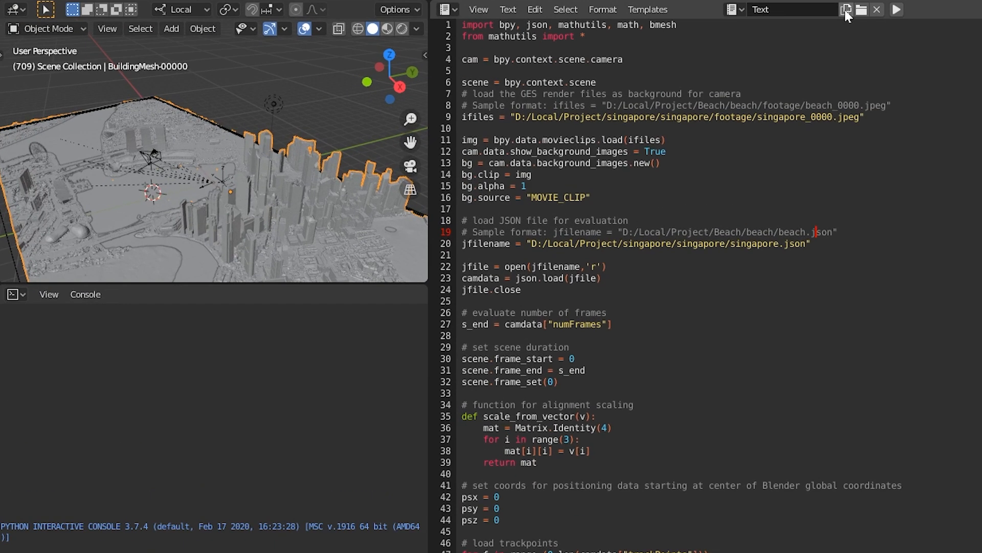
left_click(846, 11)
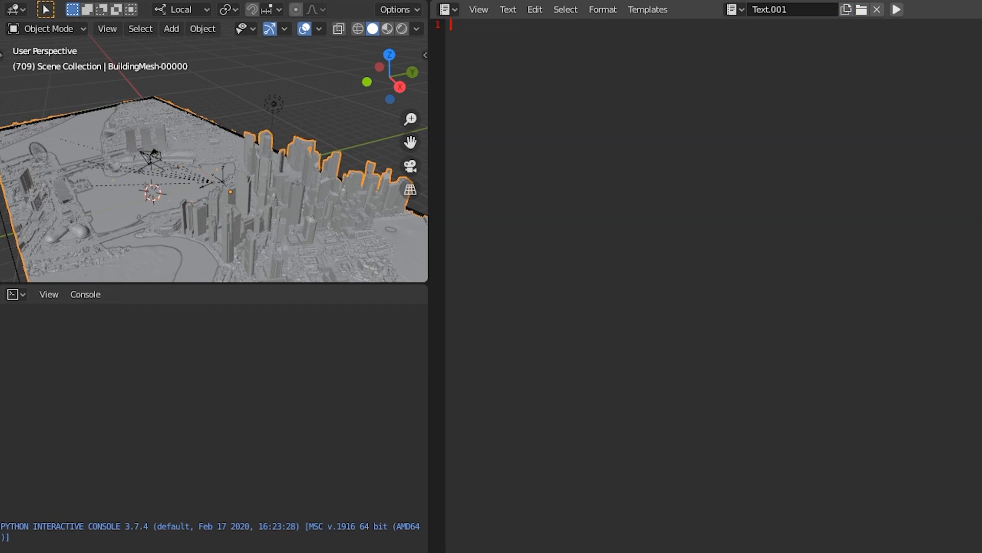
type("import bpy  sel = bpy.context.selected_objects for i in sel:     for mat in i.data.materials:         mat.node_tree.nodes[\"Principled BSDF\"].inputs[\"Specular\"].default_value = 0.0         mat.node_tree.nodes[\"Principled BSDF\"].inputs[\"Roughness\"].default_value = 1.0")
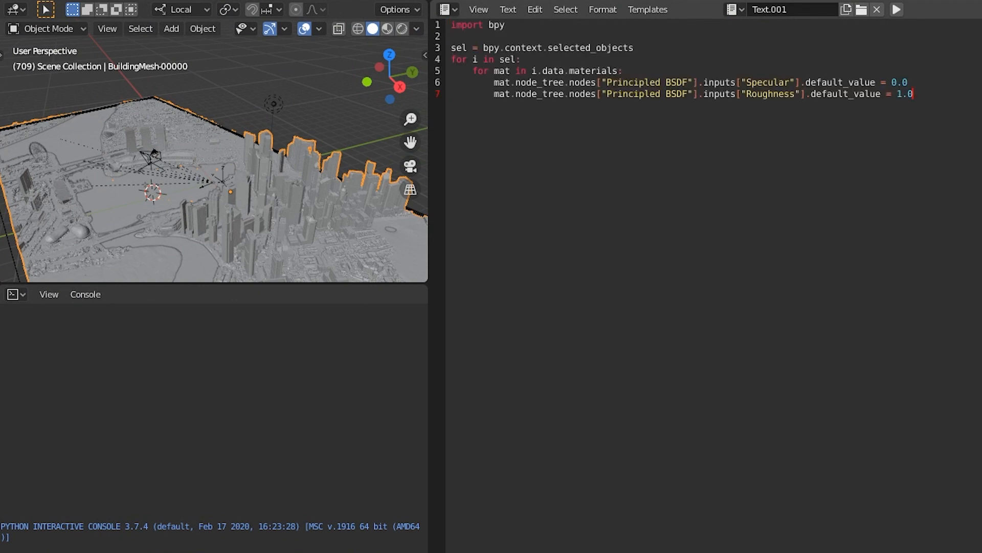
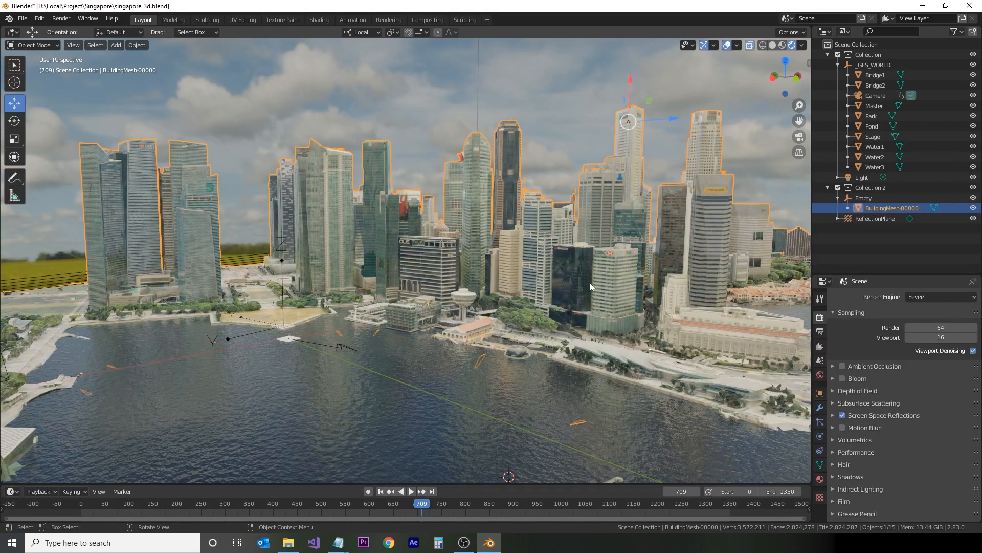
Step: Enter Edit Mode on the building mesh and select all of its geometry
scroll(590, 283, "up", 8)
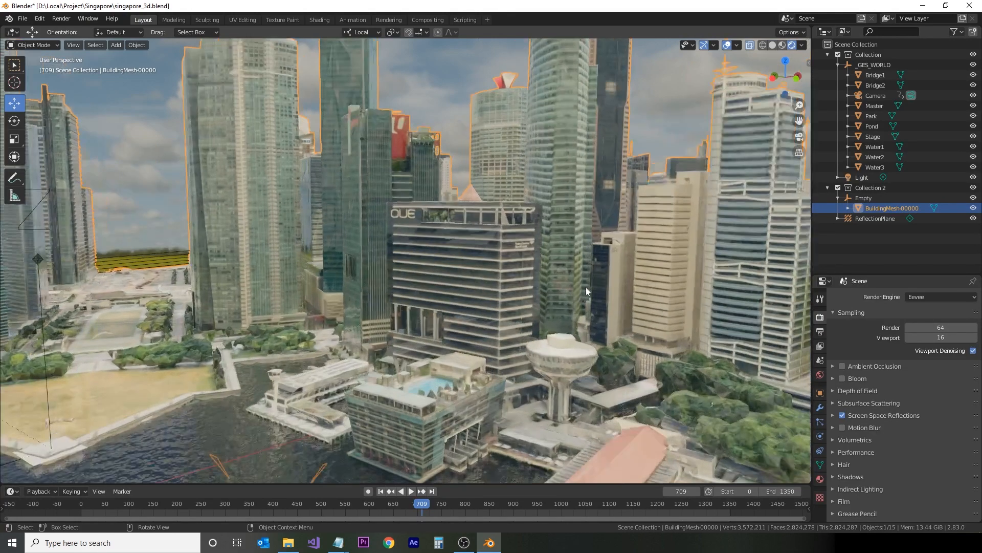
scroll(591, 287, "down", 2)
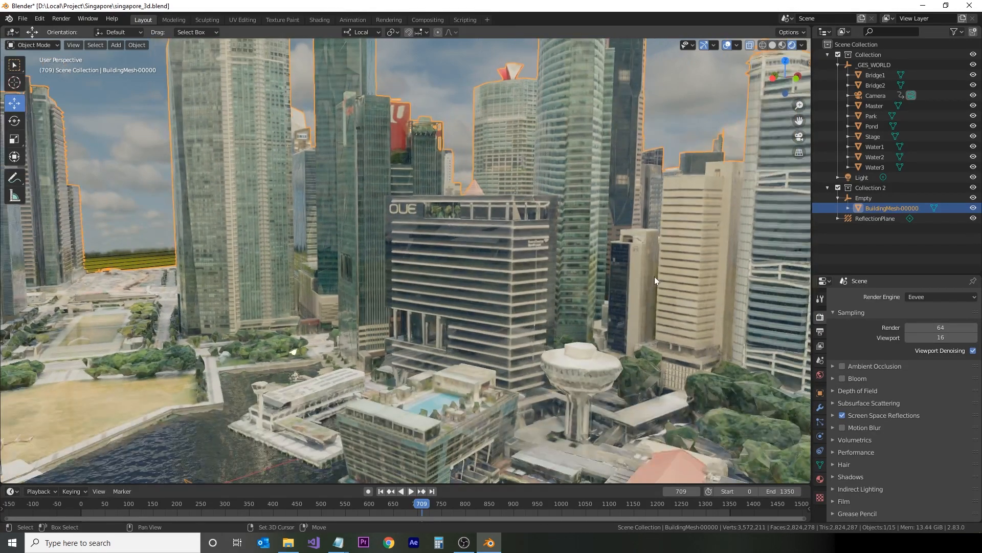
middle_click_drag(655, 277, 374, 123, "shift")
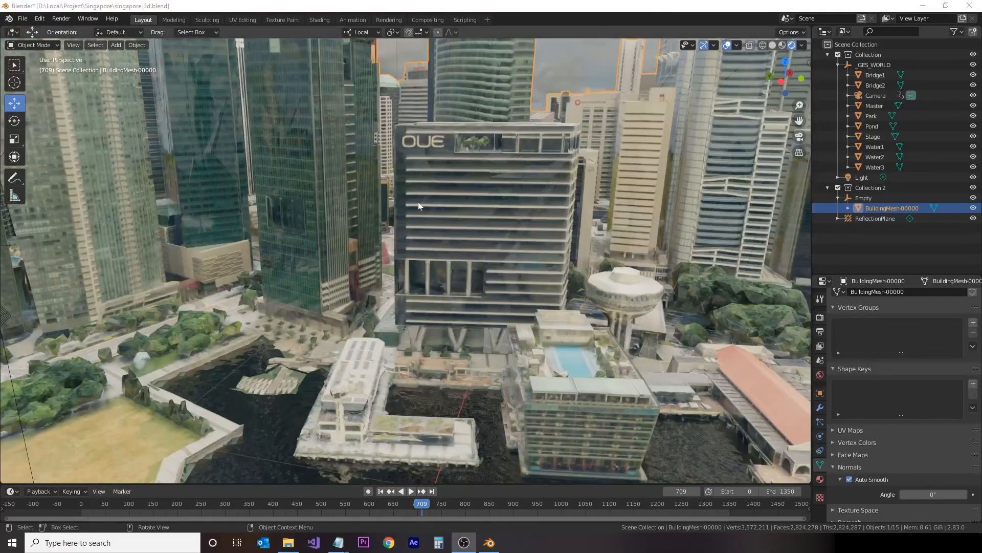
left_click(431, 191)
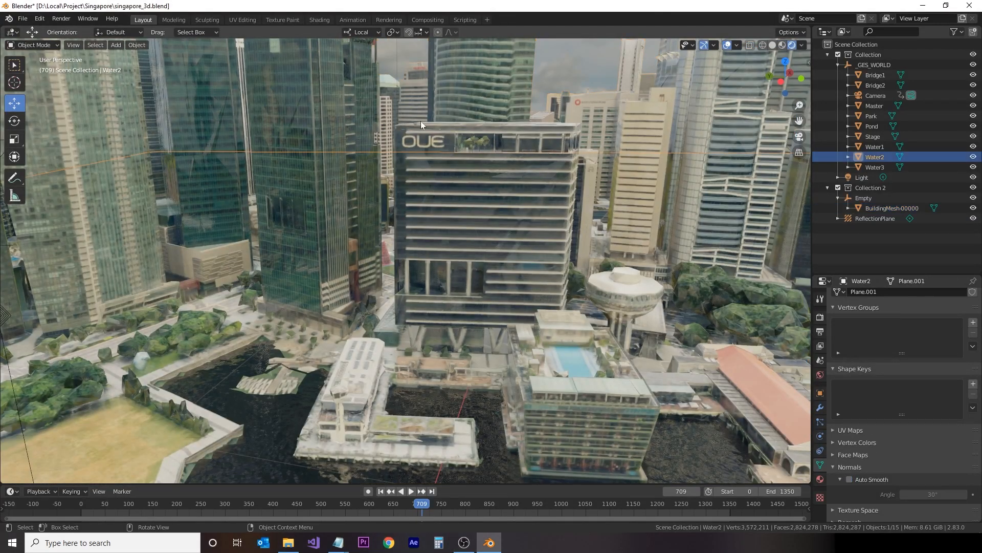
left_click(443, 110)
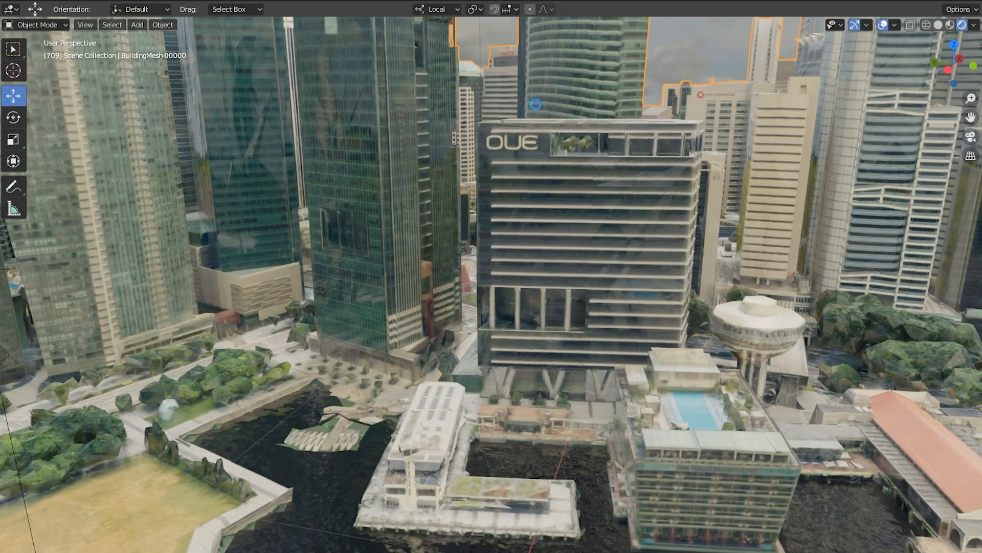
key("Tab")
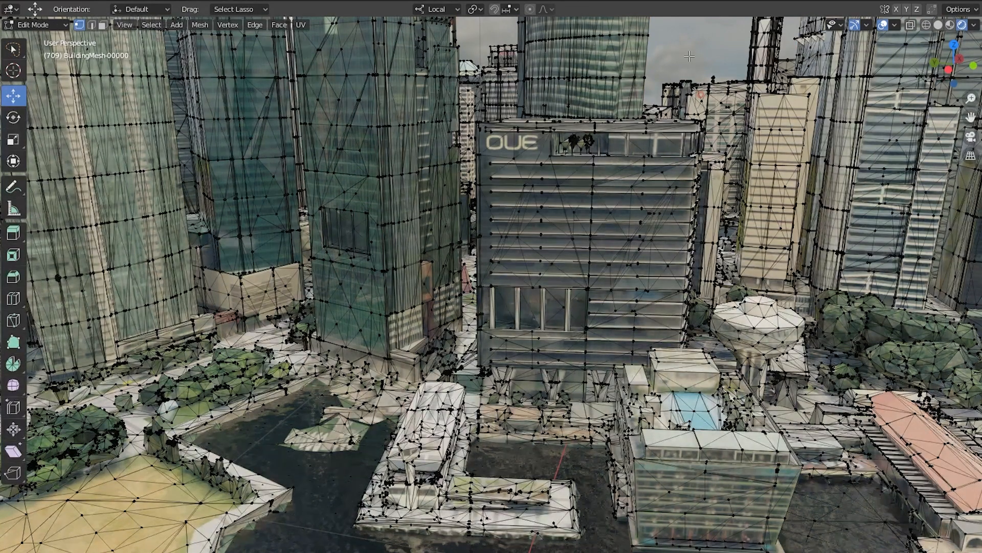
left_click(153, 25)
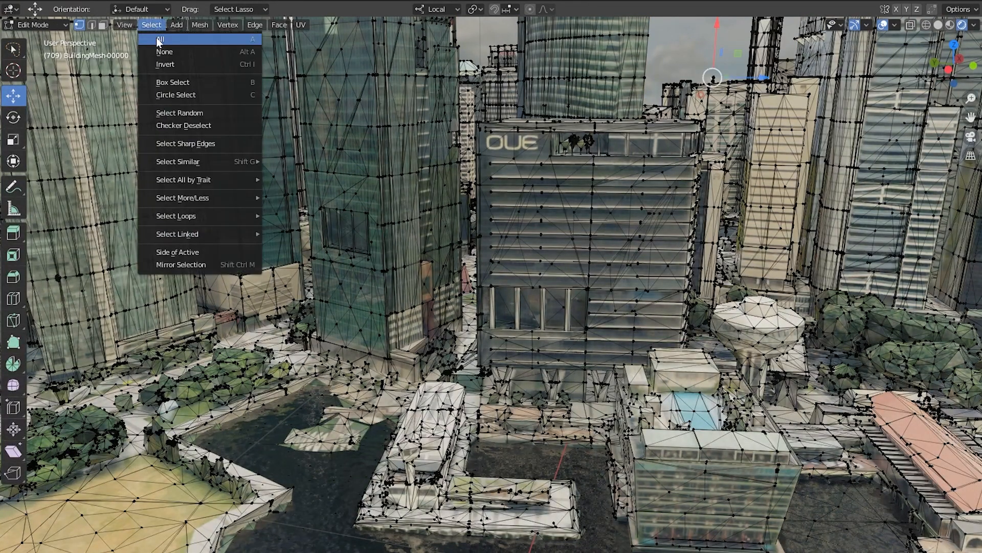
left_click(159, 41)
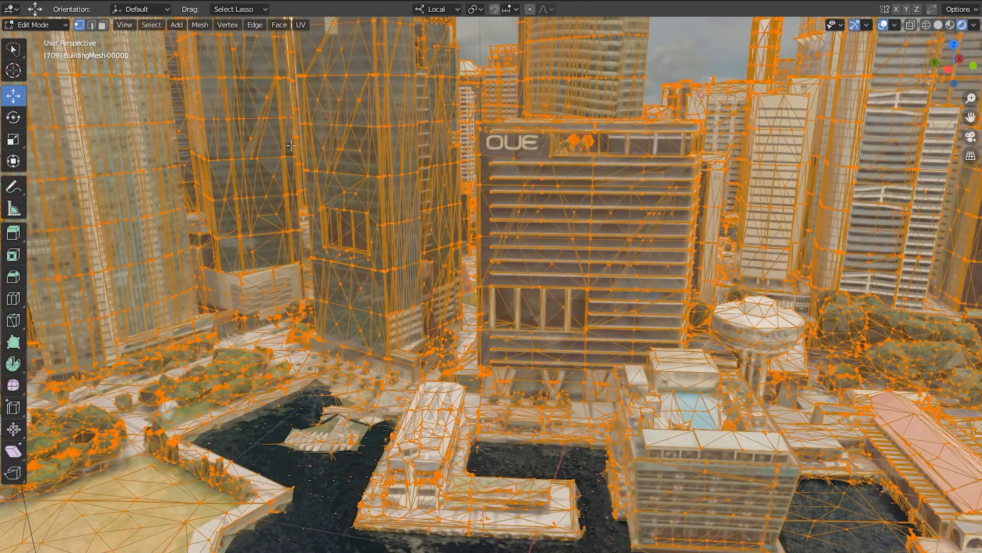
Step: Merge the building mesh's vertices by distance with a merge distance of 0.001 m and clear the selection
left_click(208, 26)
mouse_move(215, 117)
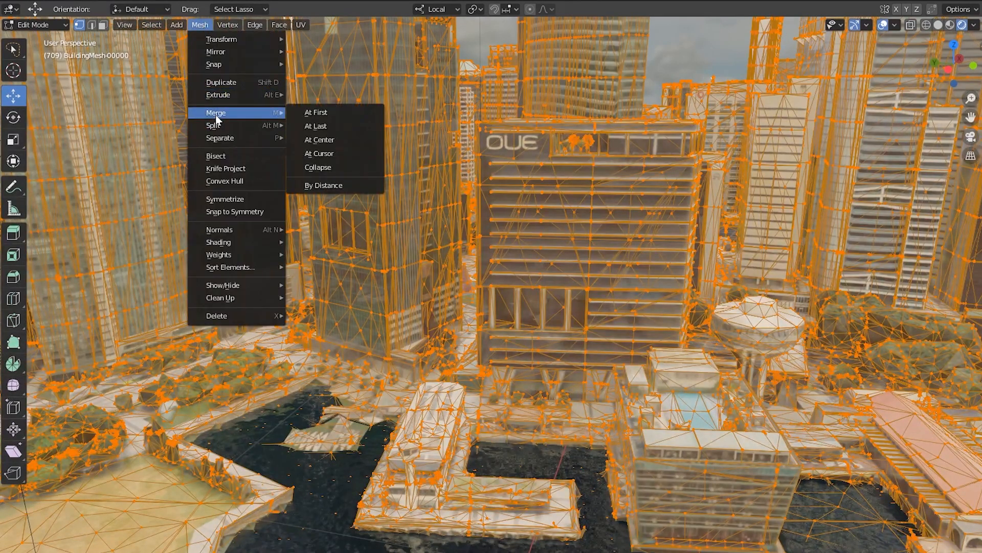
left_click(335, 186)
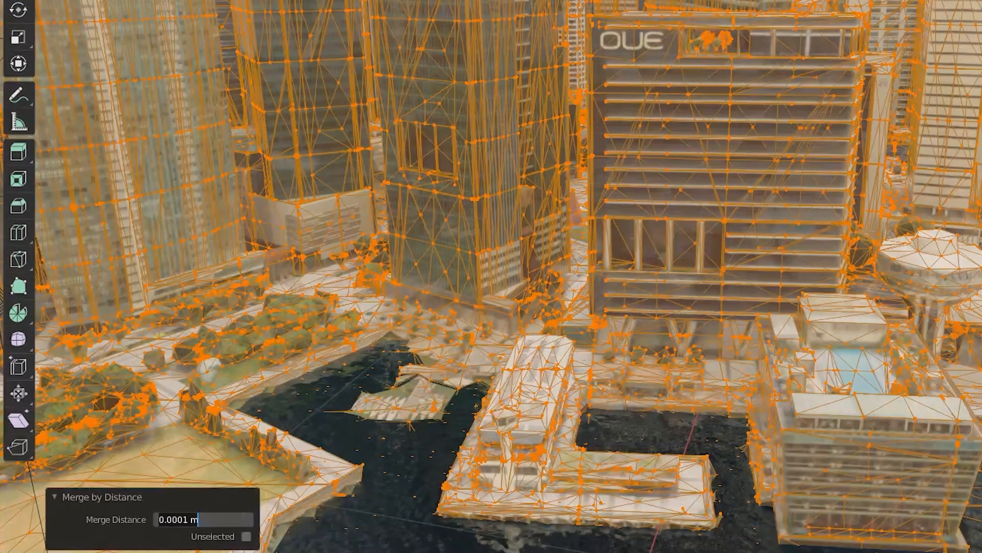
left_click_drag(177, 520, 198, 519)
type("1")
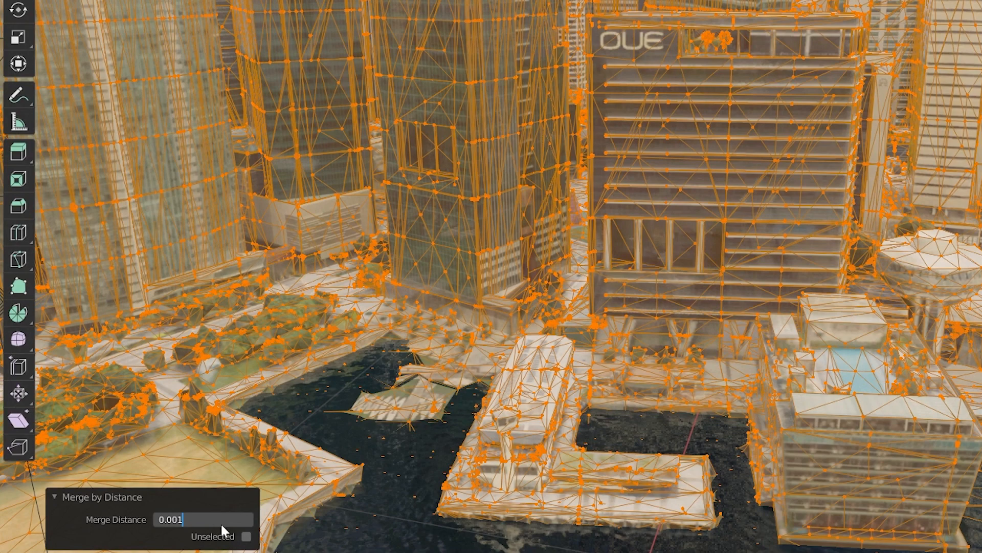
key("Return")
key("alt+a")
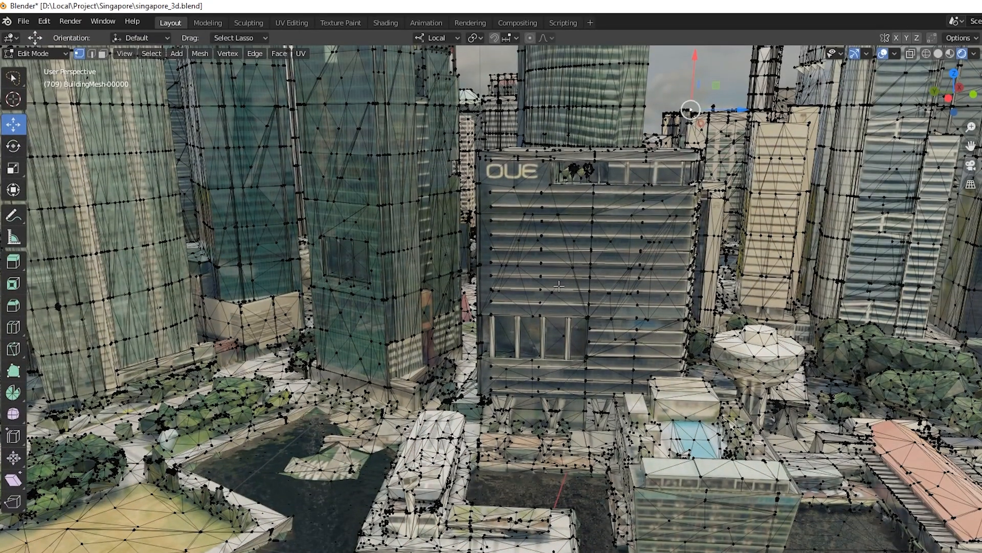
Step: Enable the Mesh: LoopTools add-on in the preferences
left_click(44, 21)
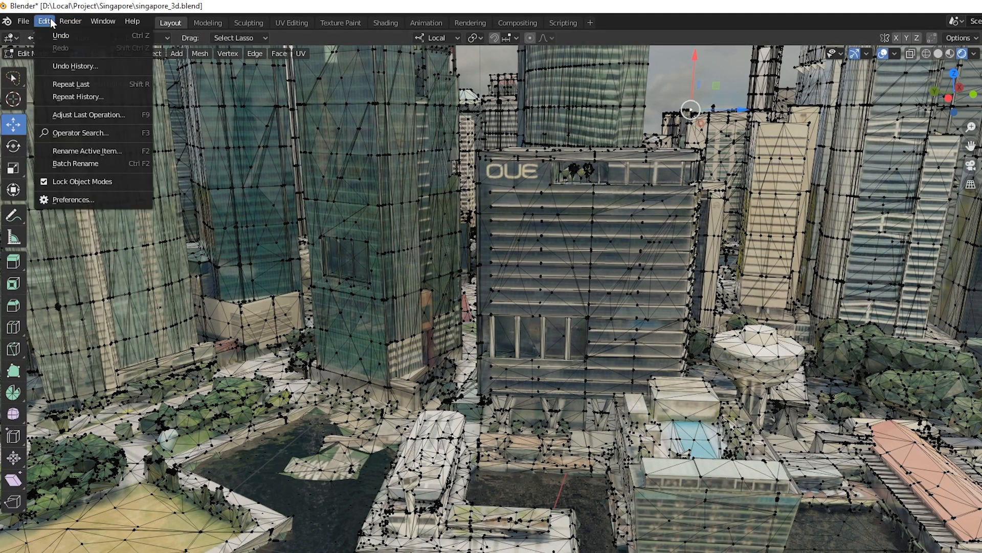
left_click(66, 202)
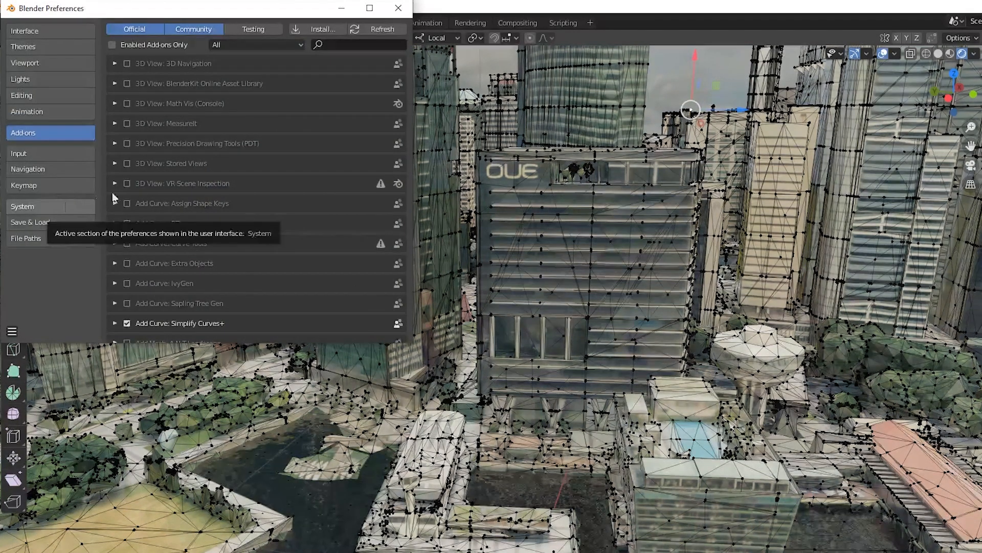
left_click(333, 45)
type("loop")
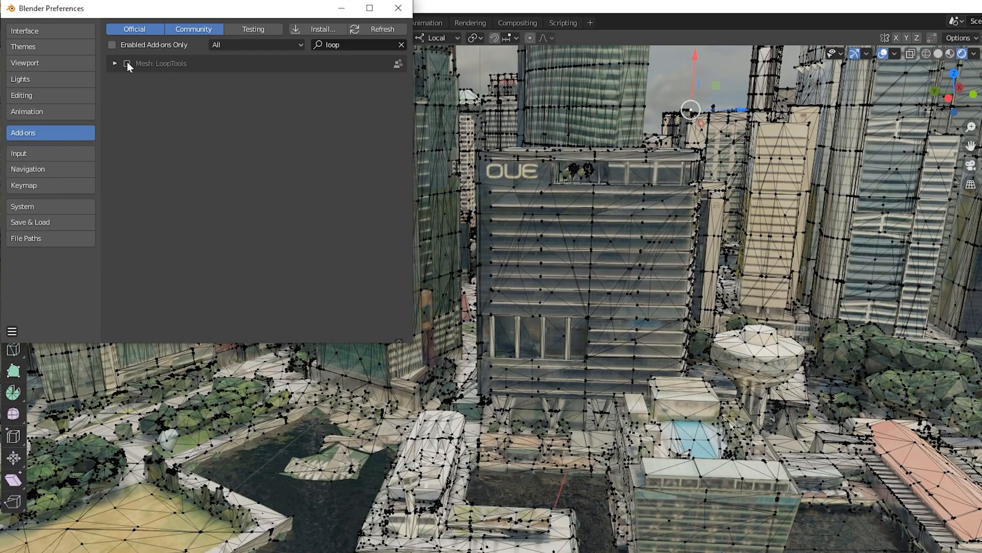
left_click(127, 63)
left_click(398, 8)
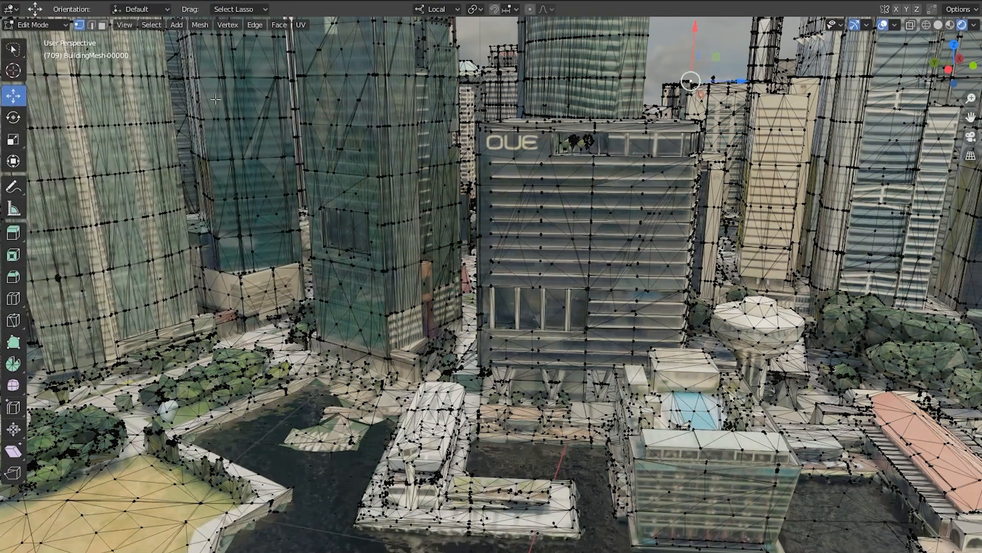
Step: Select the faces of the OUE building's front facade from the sign down to the tall windows, using face select mode
left_click(13, 49)
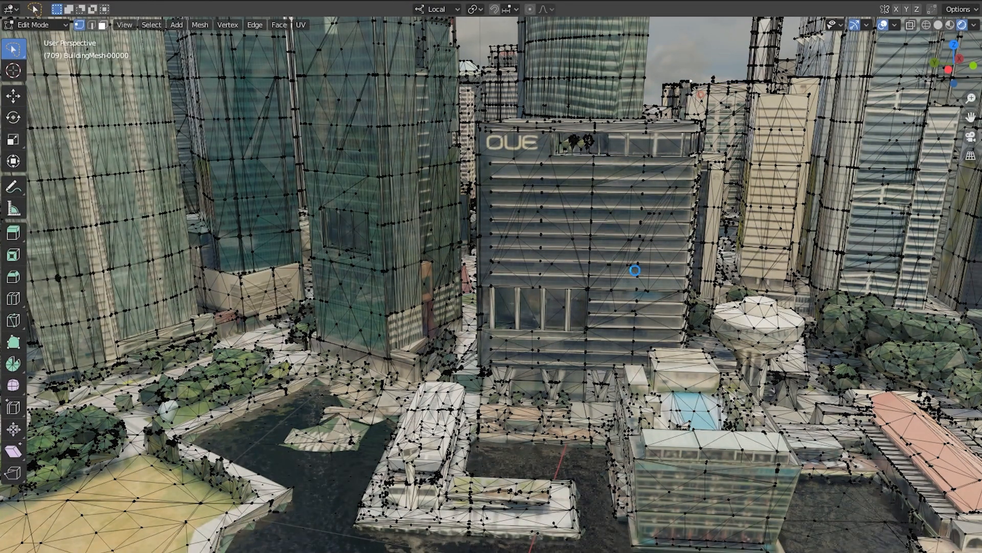
key("3")
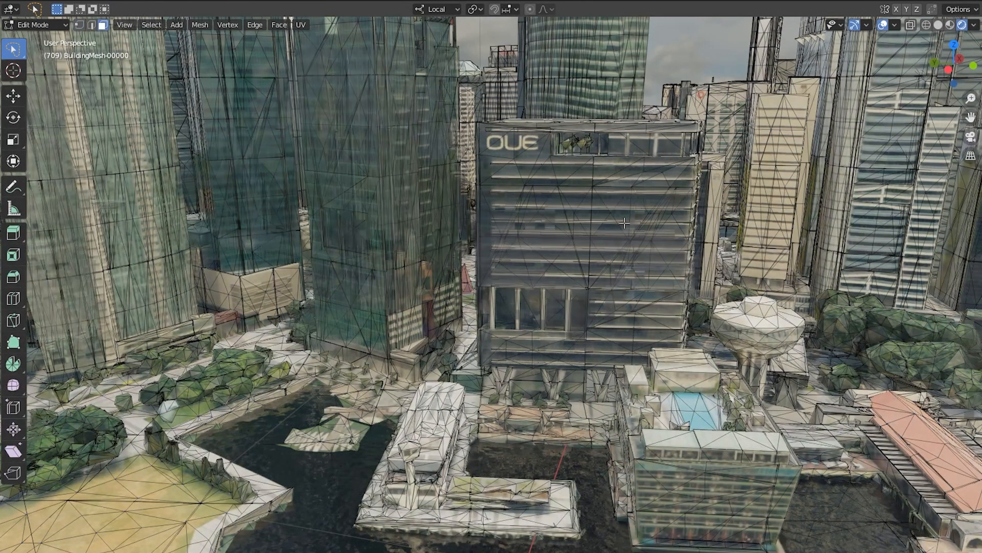
scroll(625, 222, "up", 4)
middle_click_drag(673, 206, 584, 248, "shift")
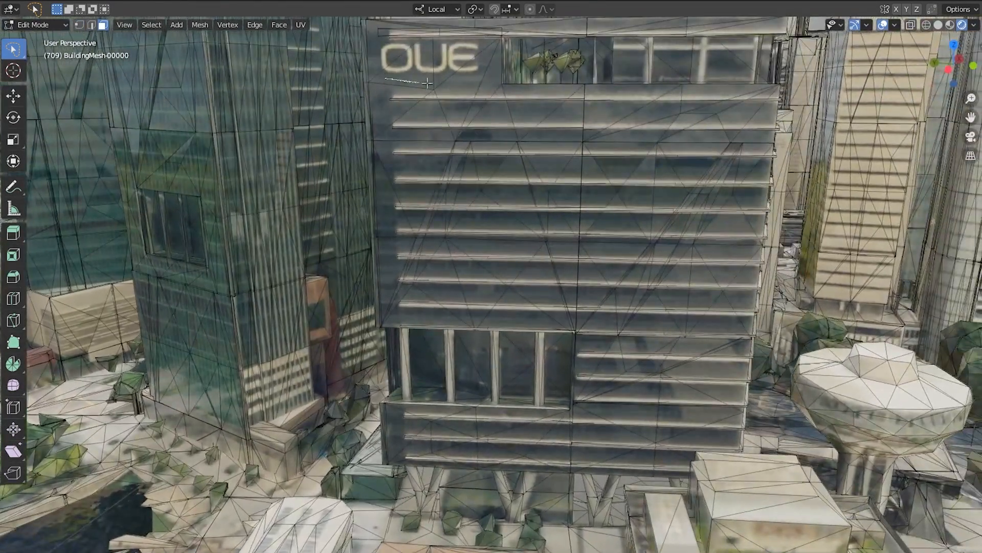
left_click_drag(427, 83, 494, 85)
left_click_drag(390, 112, 771, 117, "shift")
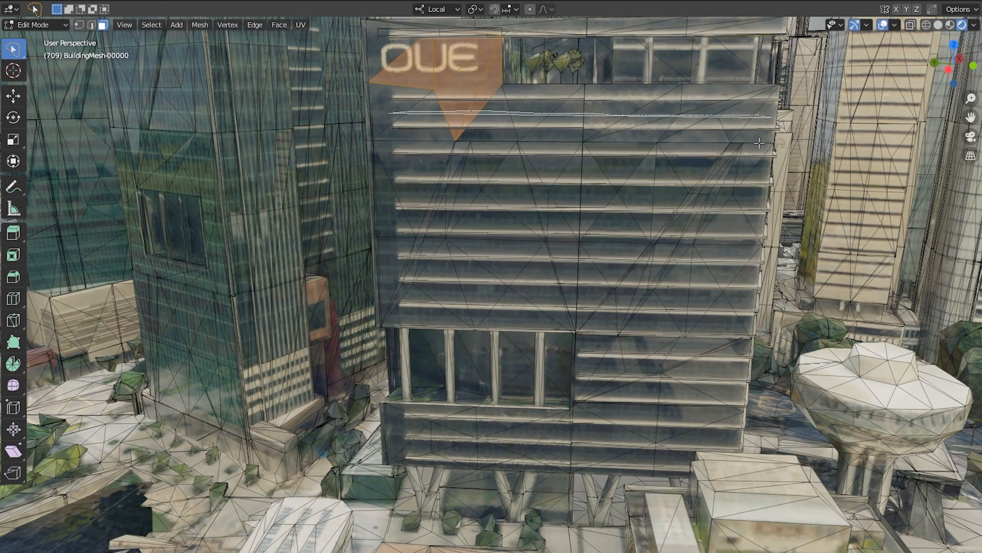
left_click_drag(724, 150, 386, 141, "shift")
left_click_drag(380, 163, 762, 176, "shift")
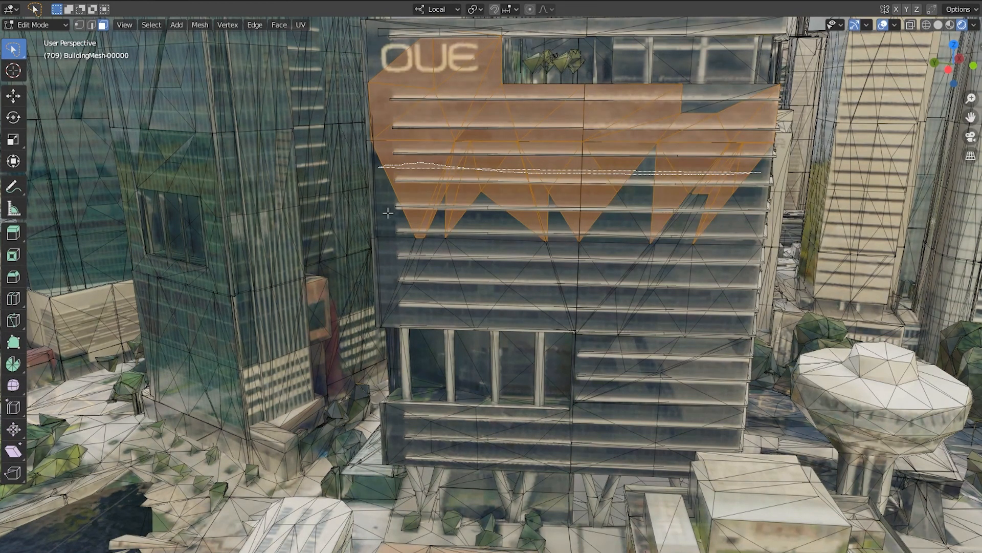
left_click_drag(418, 218, 760, 229, "shift")
left_click_drag(751, 252, 400, 261, "shift")
left_click_drag(396, 307, 739, 328, "shift")
Step: Add the missed facade faces, the lower facade around the tall windows and the roof-edge strip to the selection
left_click_drag(737, 99, 689, 106, "shift")
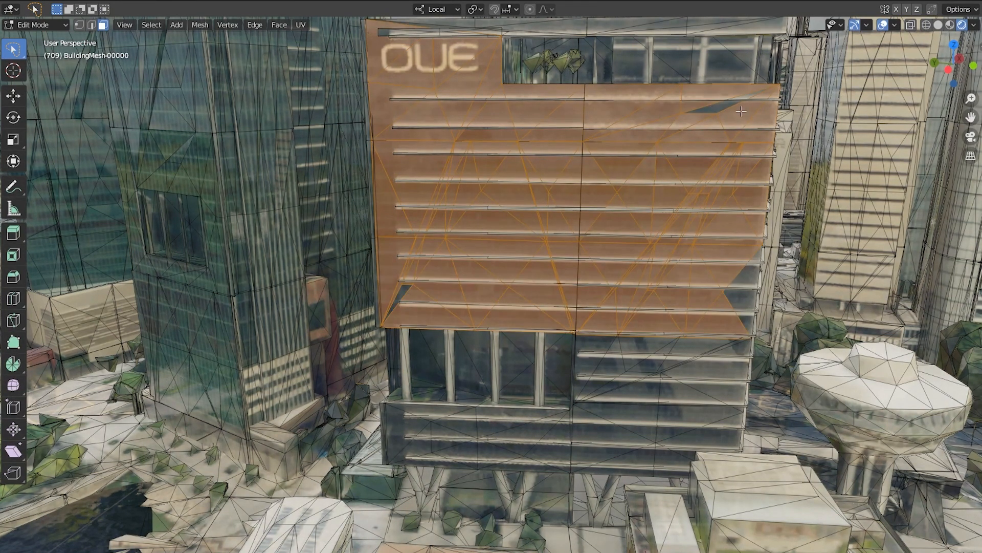
left_click_drag(394, 296, 407, 297, "shift")
left_click_drag(748, 298, 716, 297, "shift")
mouse_move(593, 361)
left_mouse_down("shift")
mouse_move(733, 372)
mouse_move(589, 389)
left_mouse_up("shift")
left_click_drag(584, 422, 716, 432, "shift")
left_click_drag(715, 441, 402, 412, "shift")
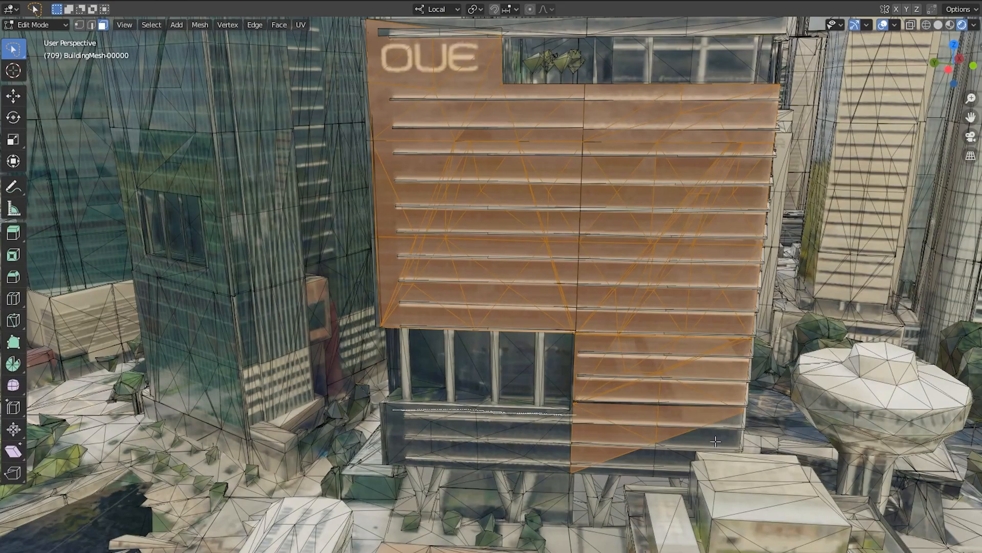
left_click_drag(420, 448, 691, 457, "shift")
middle_click_drag(691, 456, 678, 417)
middle_click_drag(562, 358, 673, 205, "shift")
left_click_drag(418, 489, 623, 494, "shift")
middle_click_drag(624, 492, 588, 522)
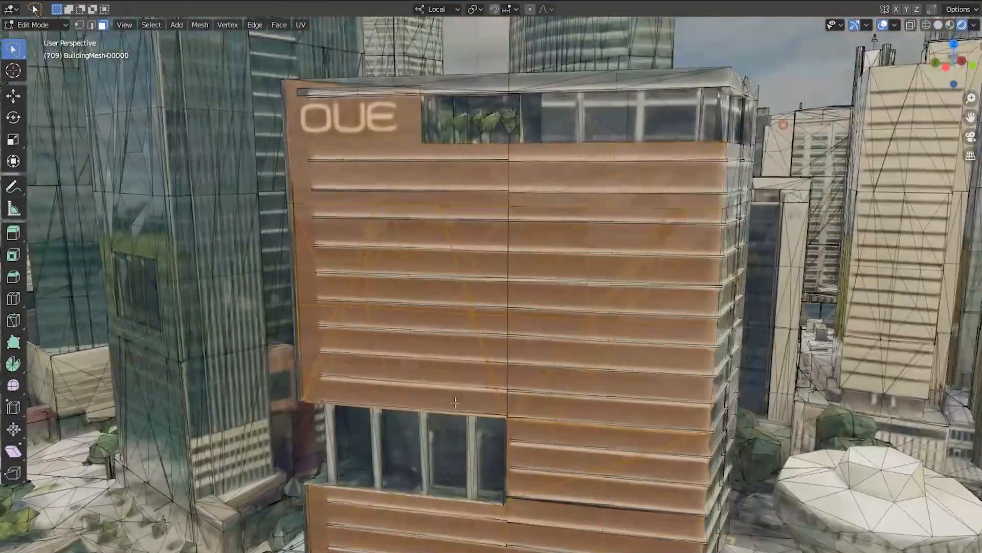
left_click_drag(325, 83, 724, 77, "shift")
mouse_move(558, 382)
middle_mouse_down()
mouse_move(578, 361)
mouse_move(608, 410)
middle_mouse_up()
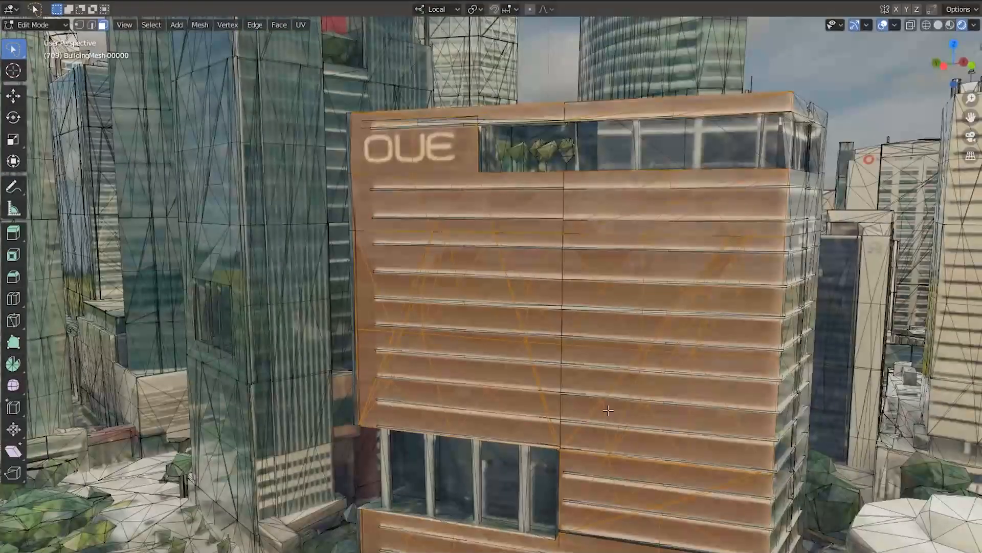
Step: Flatten the selected OUE facade faces with LoopTools, using the Best fit plane at 100% influence
right_click(479, 311)
mouse_move(471, 272)
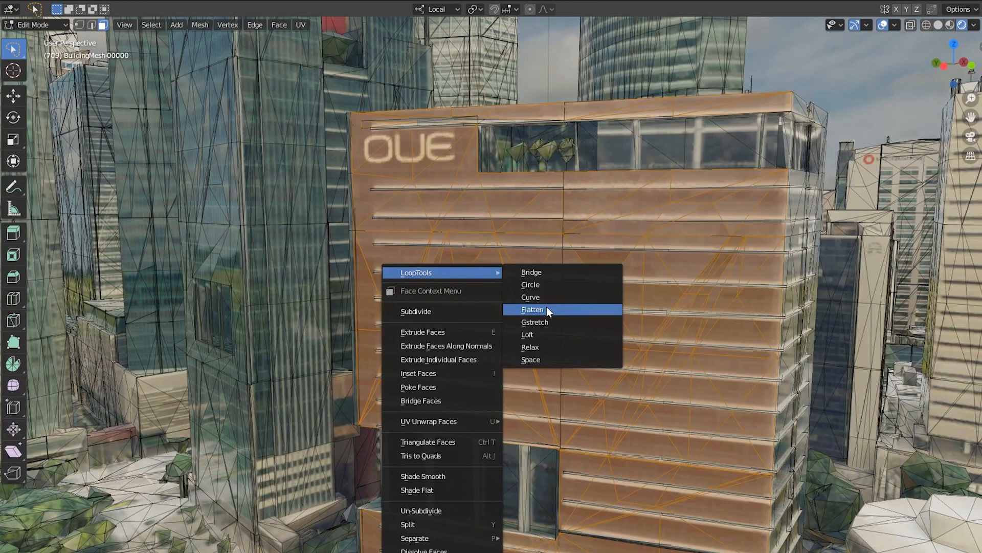
left_click(532, 310)
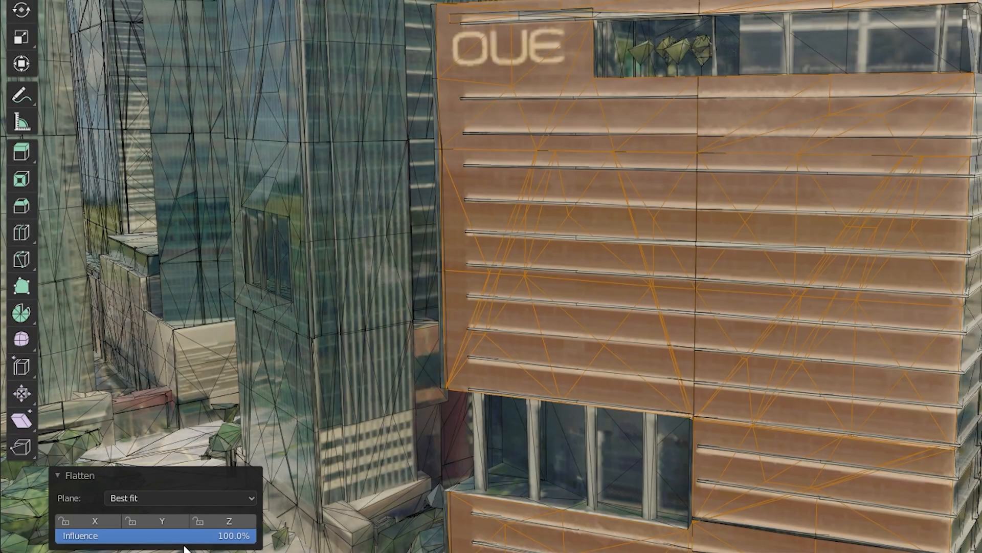
left_click(691, 240)
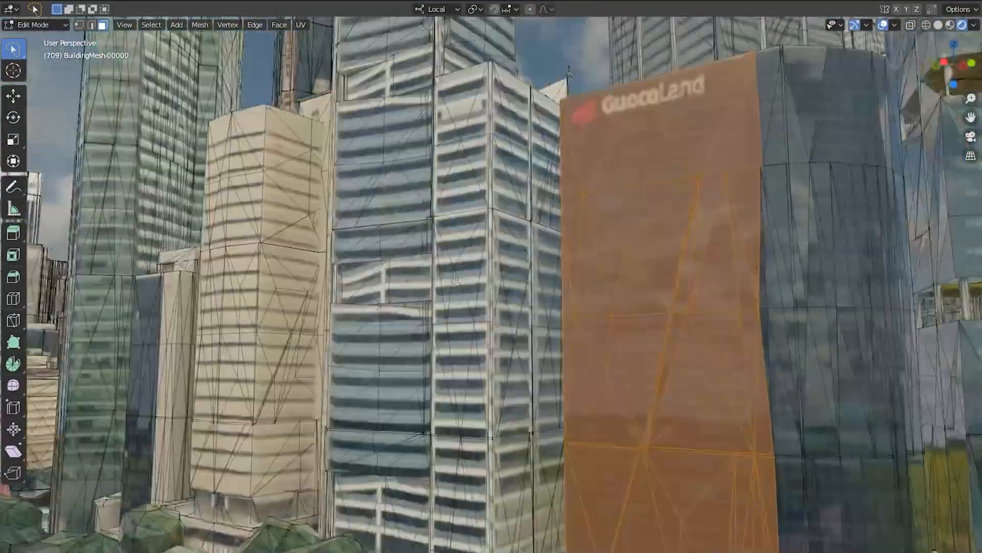
Step: Flatten the selected GuocoLand facade with LoopTools, and select and flatten the uneven facades of the other towers and the small waterfront building the same way
right_click(609, 267)
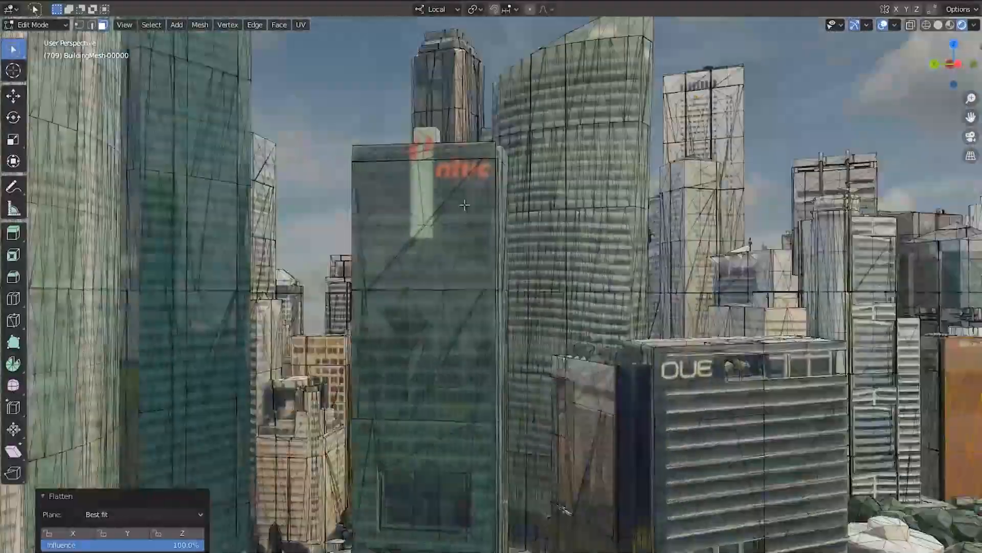
left_click(645, 147)
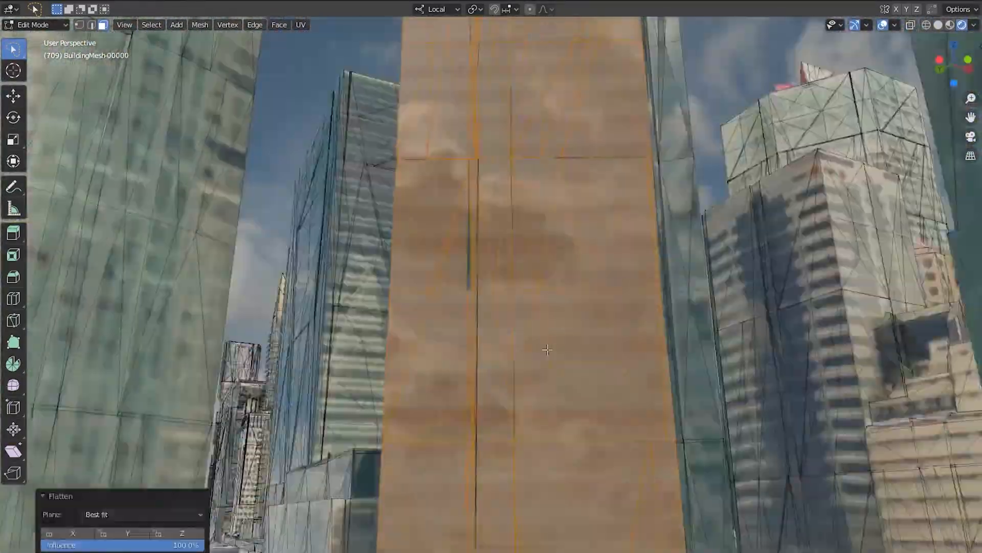
left_click_drag(329, 148, 515, 415)
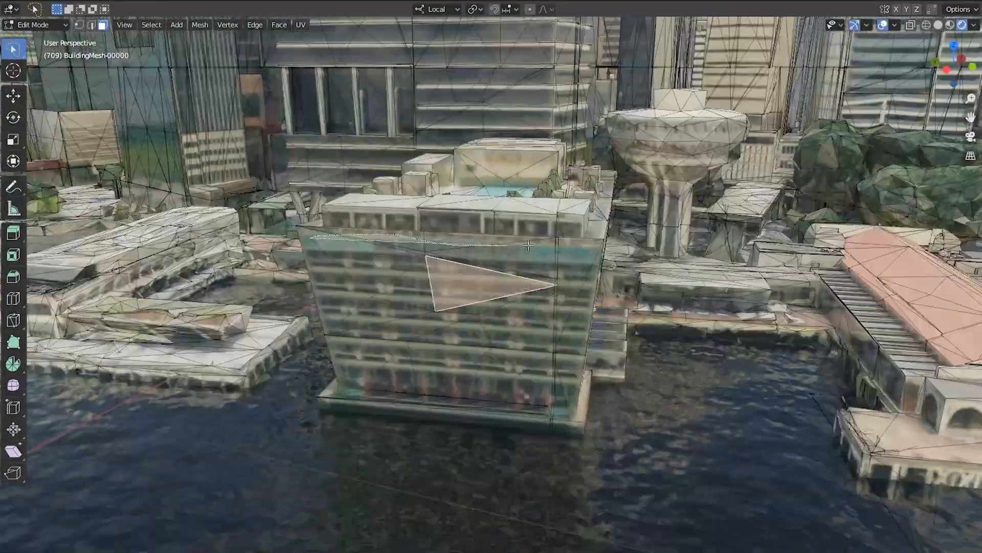
right_click(329, 312)
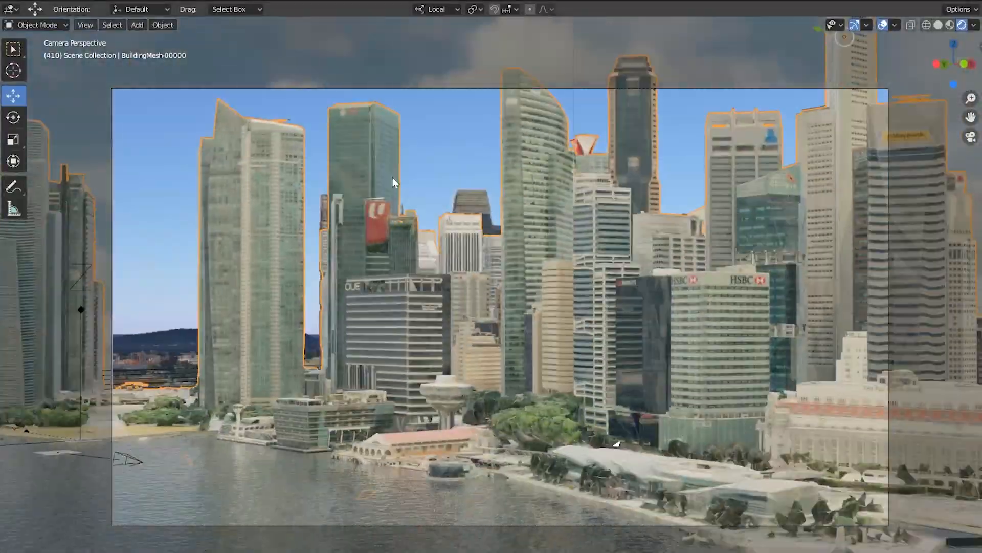
Step: Review the camera animation and stop it at frame 157 to examine the cleaned-up city
left_click_drag(437, 332, 443, 468)
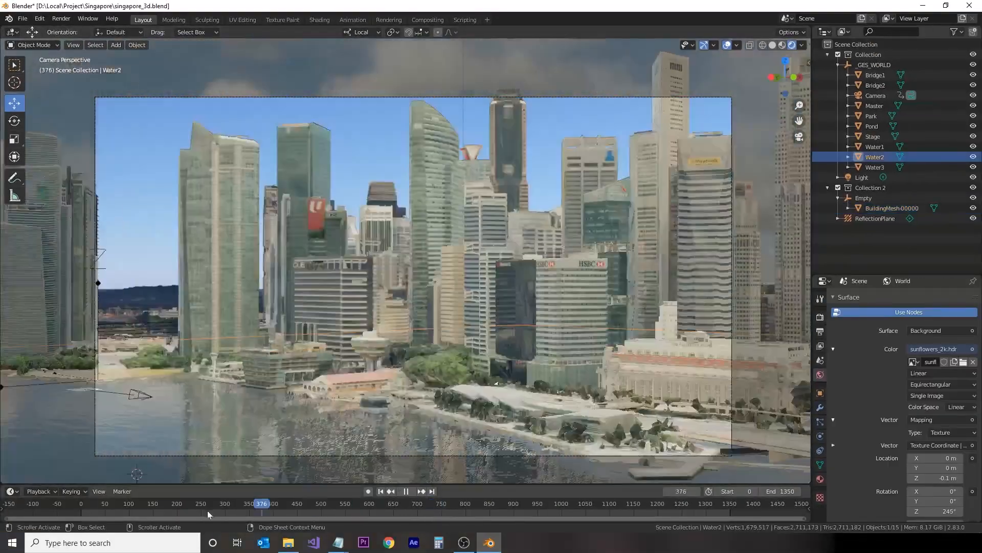
left_click_drag(208, 513, 157, 507)
key("space")
left_click(820, 317)
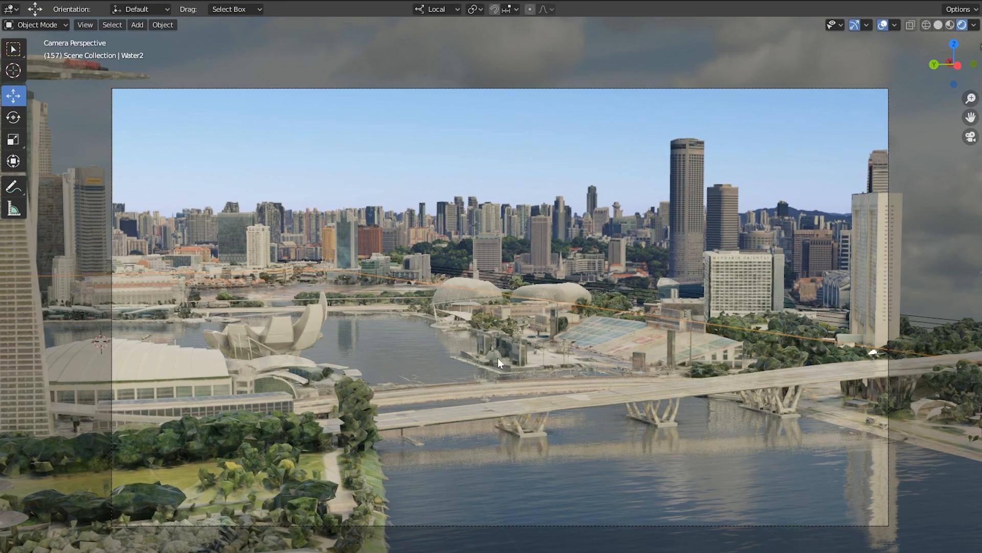
Step: Add a sun light to the scene and raise it about 1.38 m along Z
middle_click_drag(498, 357, 469, 383)
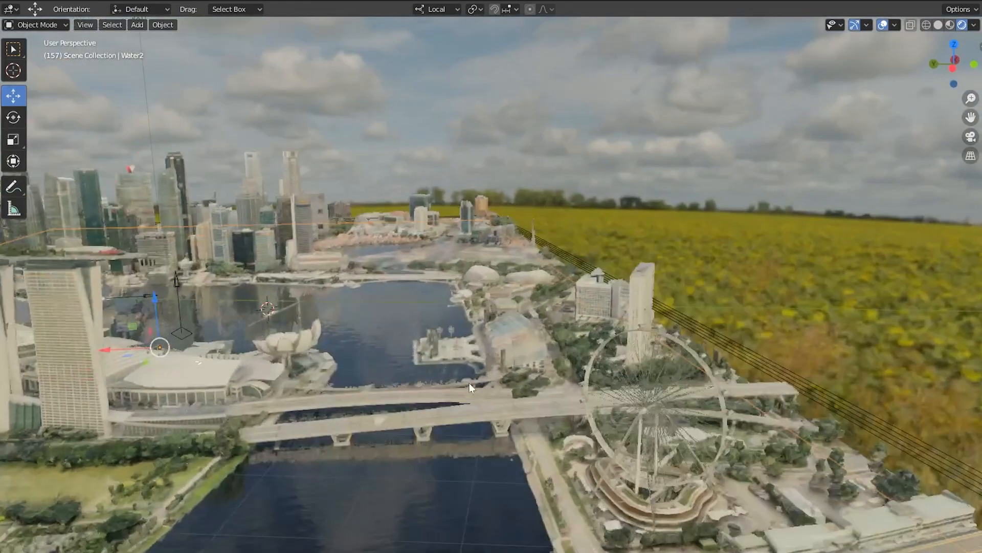
left_click(137, 25)
mouse_move(169, 196)
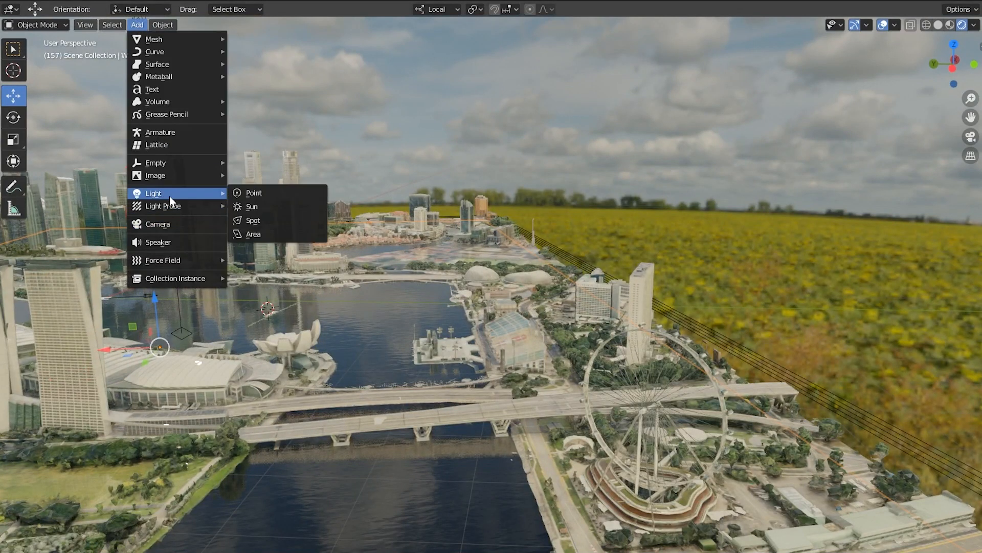
left_click(295, 211)
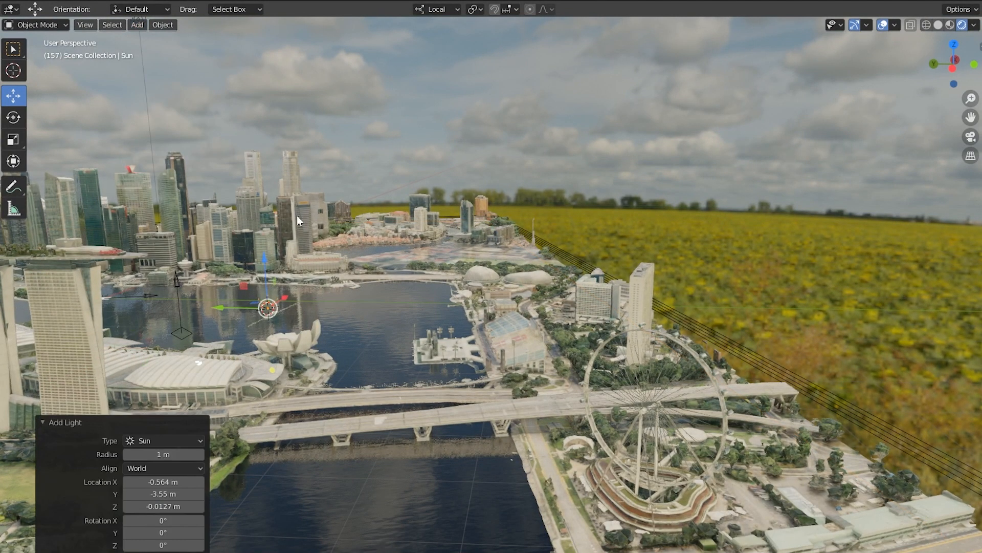
left_click_drag(266, 260, 265, 179)
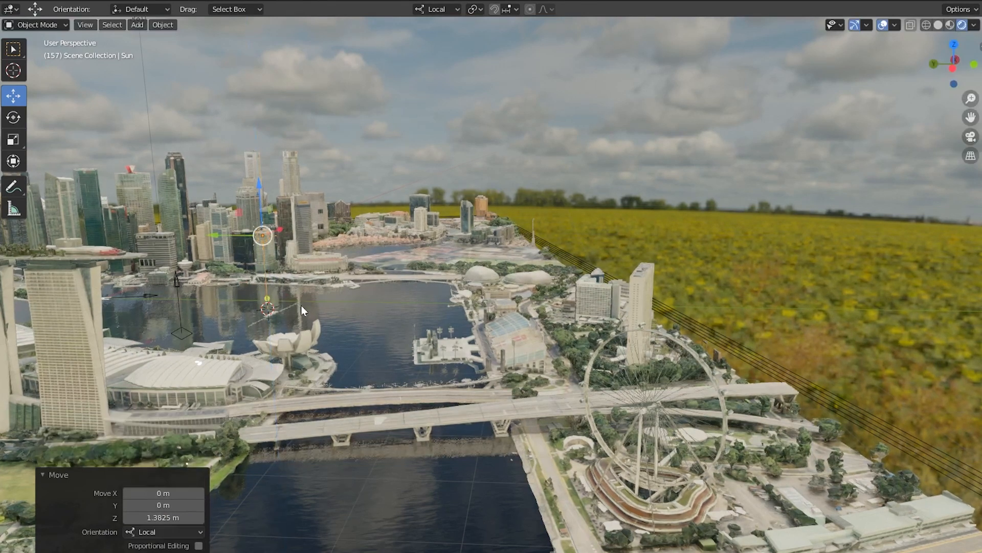
Step: Aim the sun light across the bay, rotating it about 1.4° on its local Y axis and about -3.58° on the global Z axis
left_click_drag(267, 298, 243, 290)
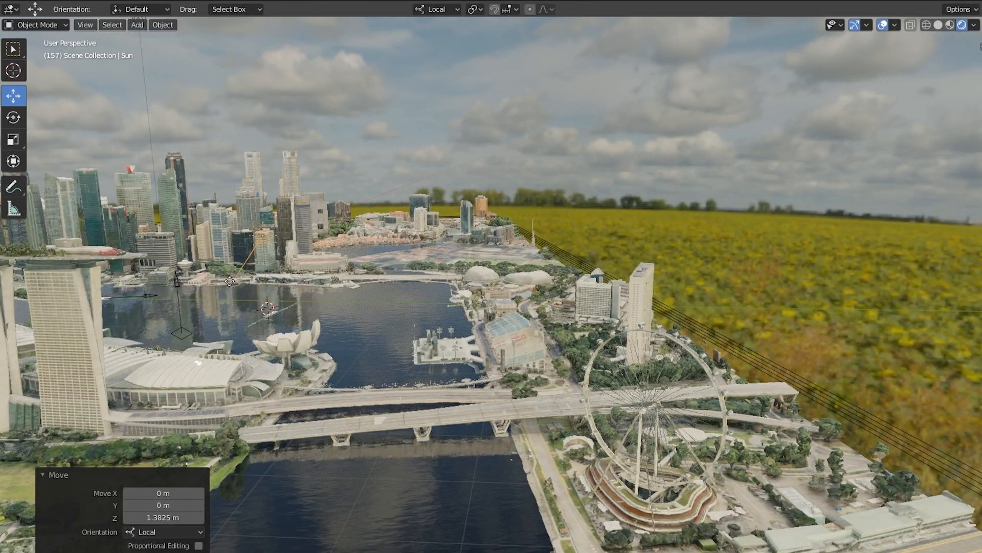
middle_click_drag(271, 298, 265, 309)
key("KP_Decimal")
scroll(388, 352, "down", 2)
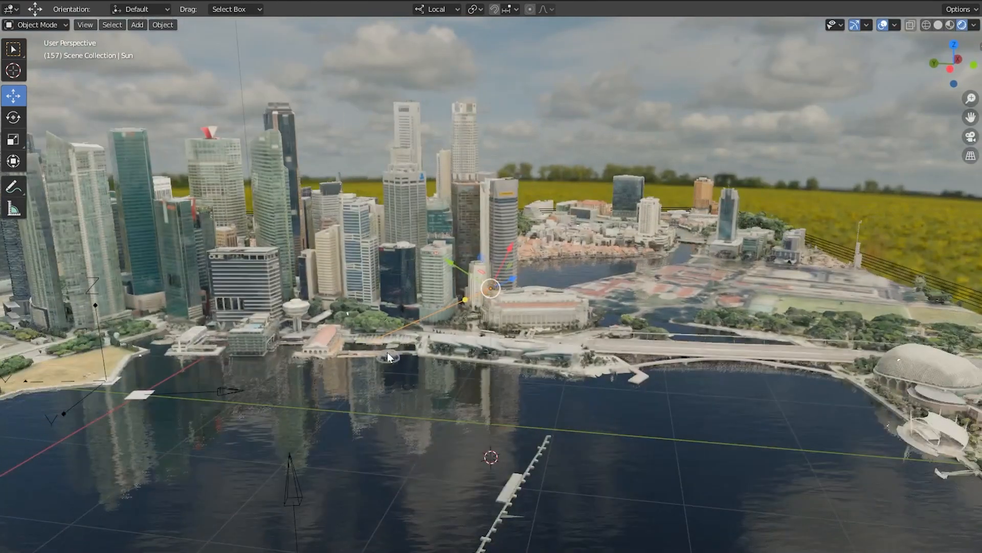
middle_click_drag(388, 352, 507, 300)
key("shift+space")
key("r")
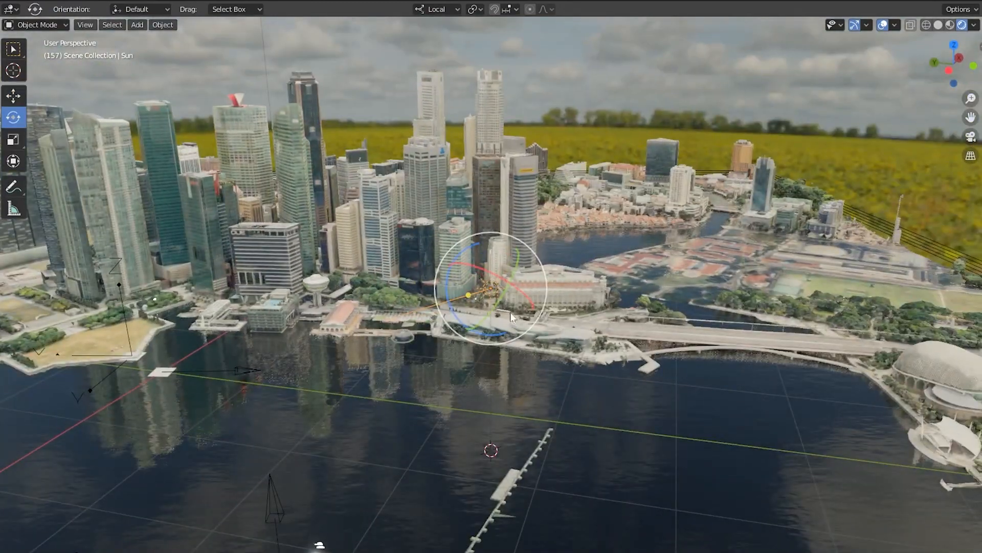
left_click_drag(504, 304, 498, 308)
left_click(434, 10)
left_click(419, 48)
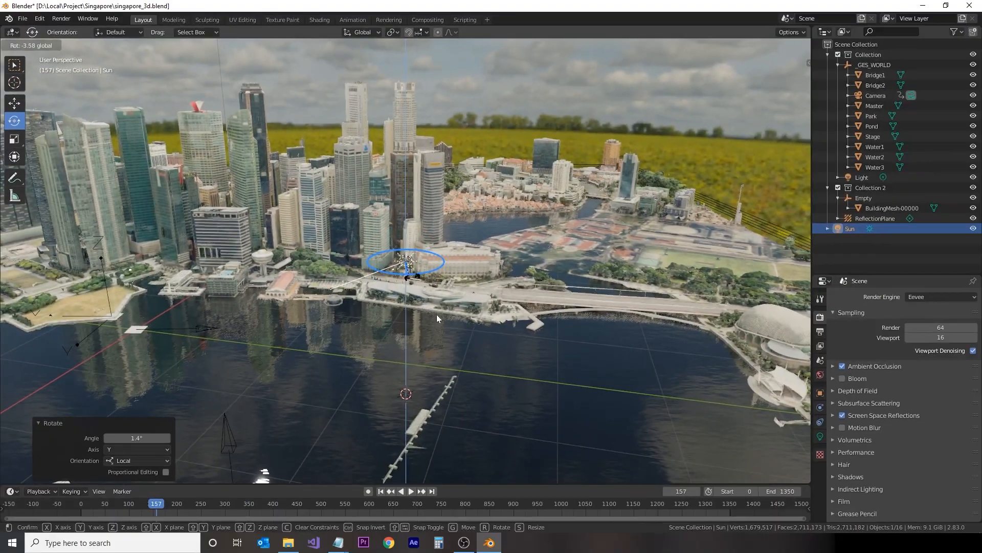
mouse_move(437, 315)
middle_mouse_down()
mouse_move(415, 310)
mouse_move(431, 313)
middle_mouse_up()
Step: Set the sun light's strength to 3 and its colour to a pale warm tone with hue 0.067 and saturation 0.131
left_click(819, 436)
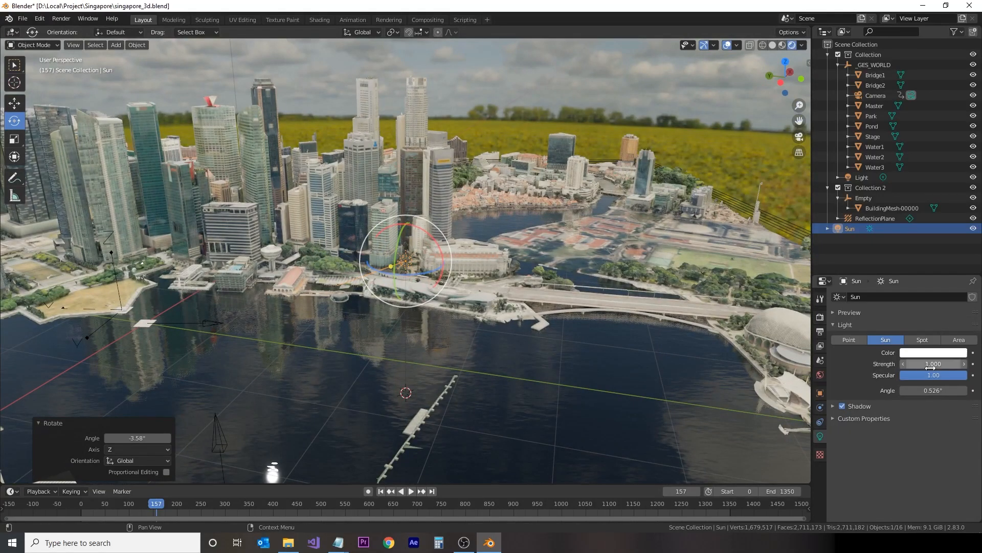
left_click(930, 364)
type("5")
key("Return")
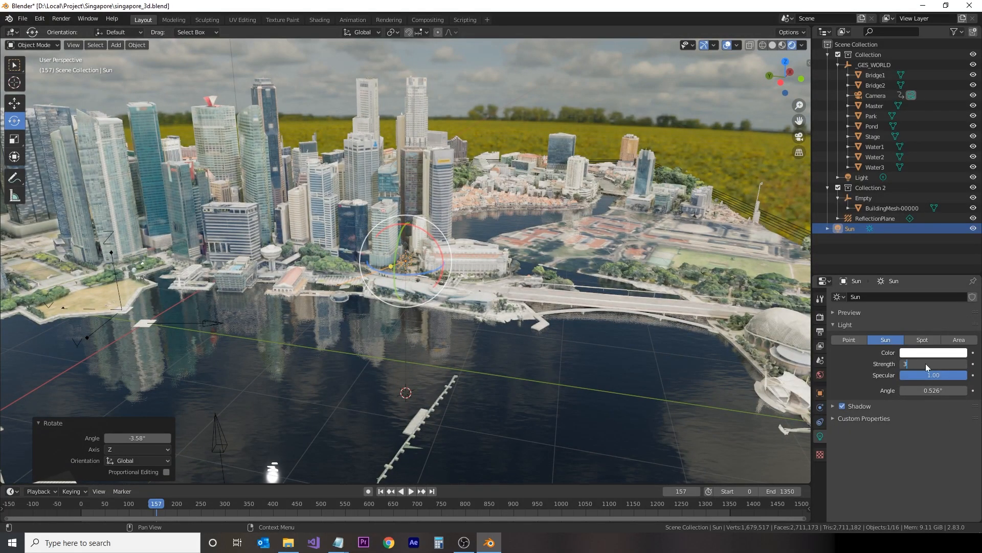
key("Return")
left_click(935, 352)
left_click_drag(907, 263, 910, 259)
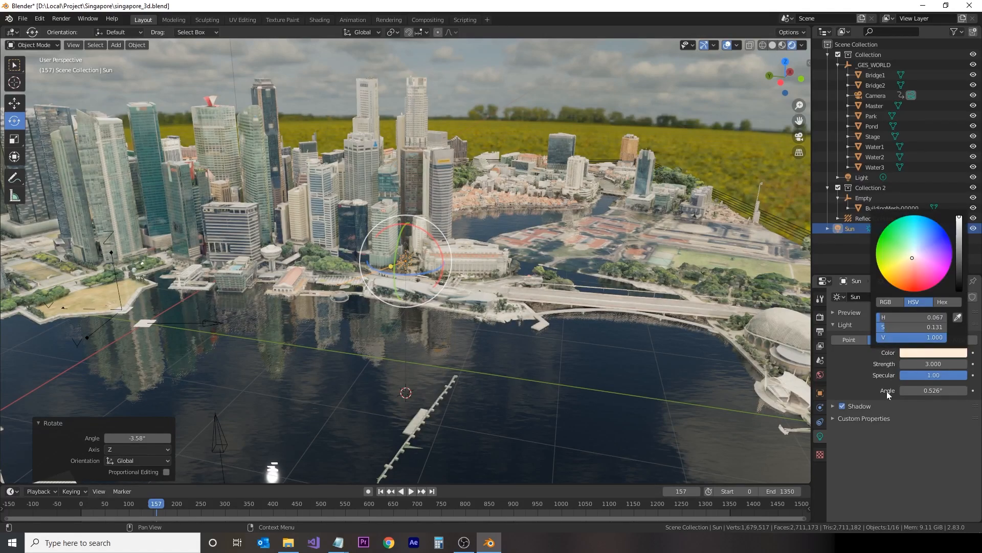
Step: Set the sun's strength to 2 and check the lighting through the camera up to about frame 947
left_click(799, 137)
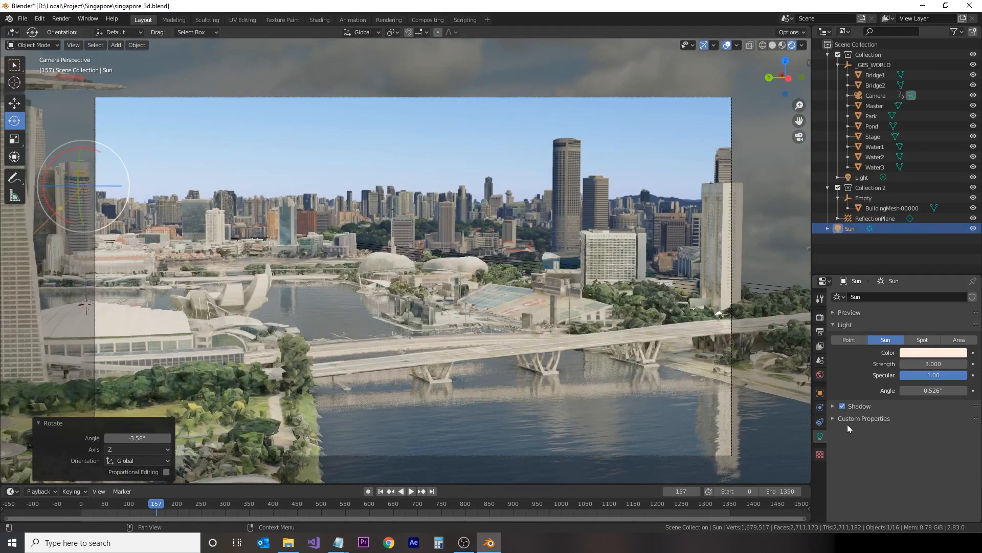
left_click(820, 375)
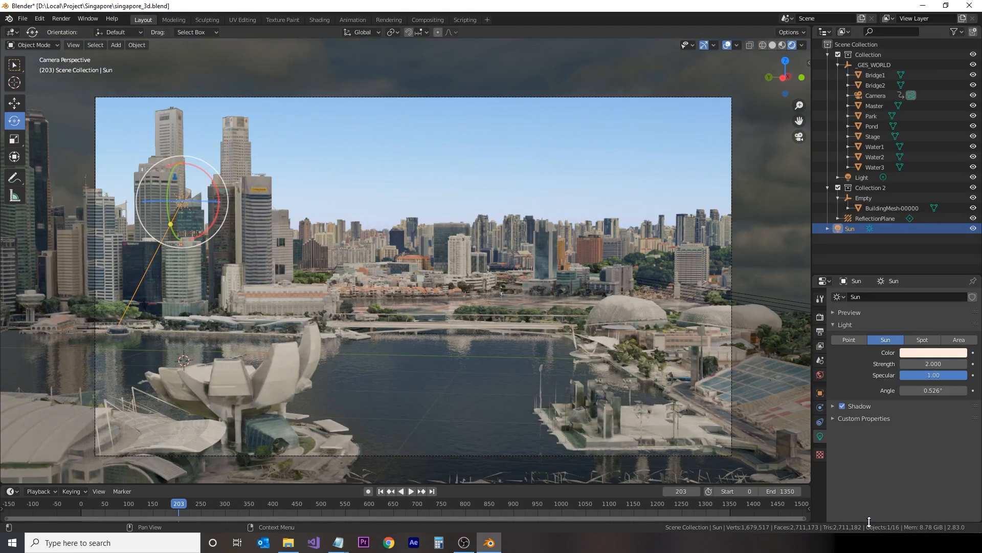
left_click(112, 507)
left_click_drag(111, 505, 536, 509)
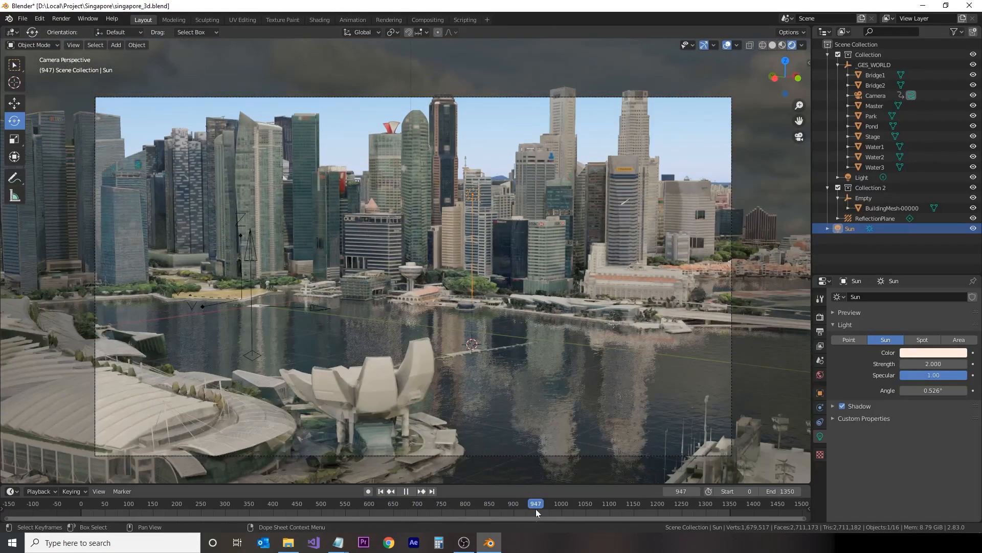
Step: Edit the building mesh and lasso-select the faces of the sandy promontory at the waterfront
left_click(479, 284)
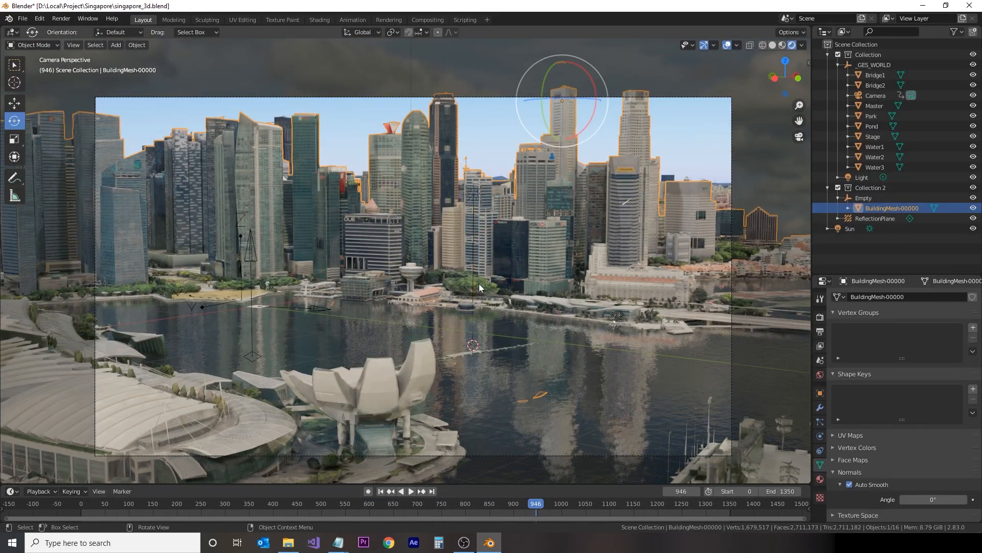
left_click(247, 292)
left_click(248, 293)
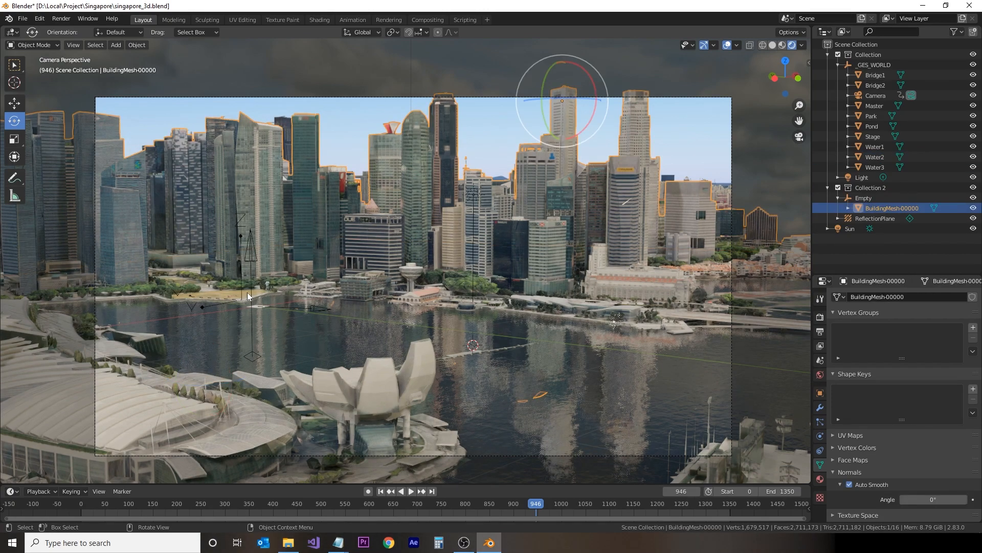
key("Tab")
left_click(247, 293)
key("KP_Decimal")
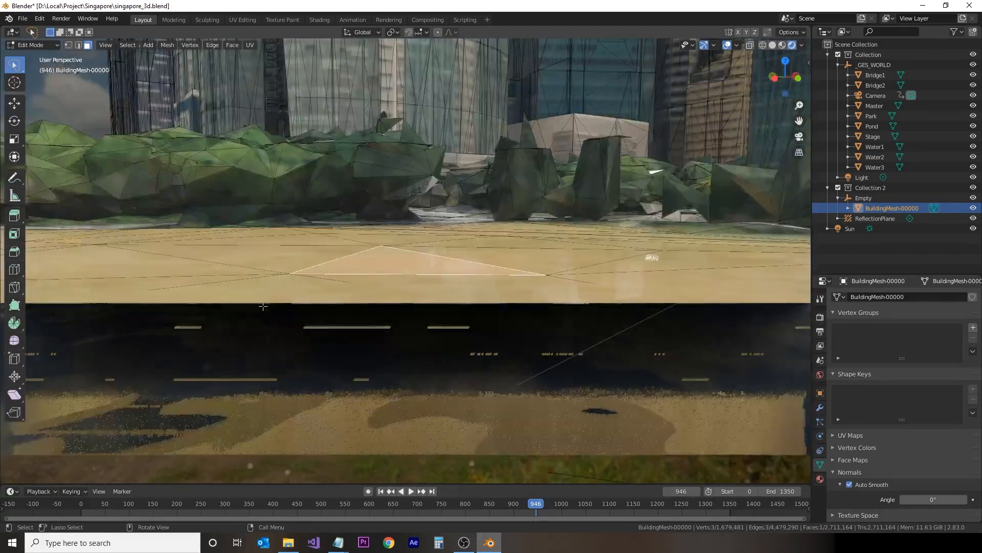
scroll(396, 266, "down", 16)
mouse_move(244, 289)
left_mouse_down("shift")
mouse_move(215, 302)
mouse_move(110, 294)
left_mouse_up("shift")
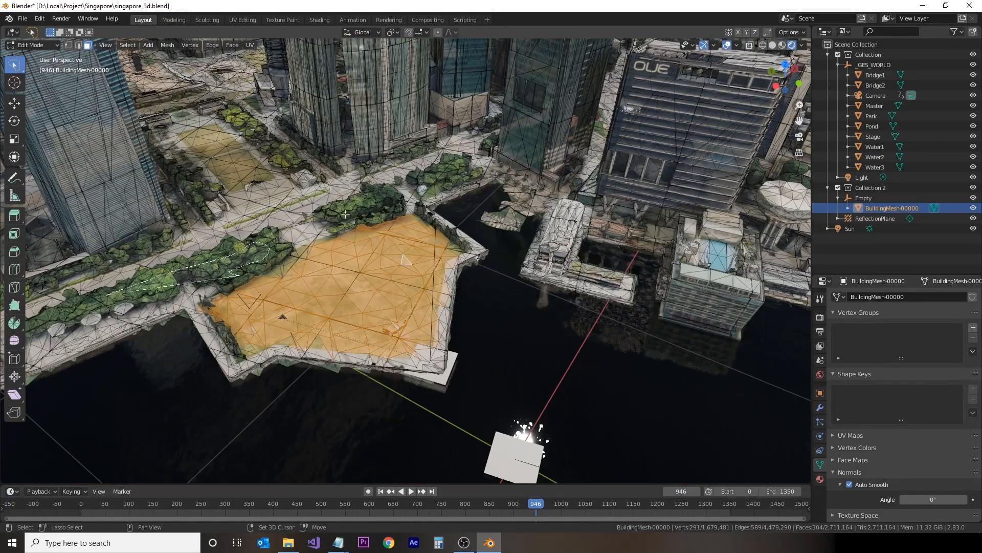
Step: Add the nearby greenery, the trees beside the OUE building and the large tree clump by the red-roofed pier to the selection
left_click_drag(346, 214, 339, 207, "shift")
mouse_move(463, 159)
left_mouse_down("shift")
mouse_move(420, 174)
mouse_move(450, 177)
left_mouse_up("shift")
middle_click_drag(742, 215, 302, 215, "shift")
mouse_move(326, 153)
left_mouse_down("shift")
mouse_move(384, 183)
mouse_move(359, 166)
left_mouse_up("shift")
mouse_move(421, 199)
left_mouse_down("shift")
mouse_move(519, 284)
mouse_move(489, 228)
mouse_move(436, 186)
left_mouse_up("shift")
left_click_drag(451, 290, 550, 312, "shift")
left_click_drag(399, 225, 443, 266, "shift")
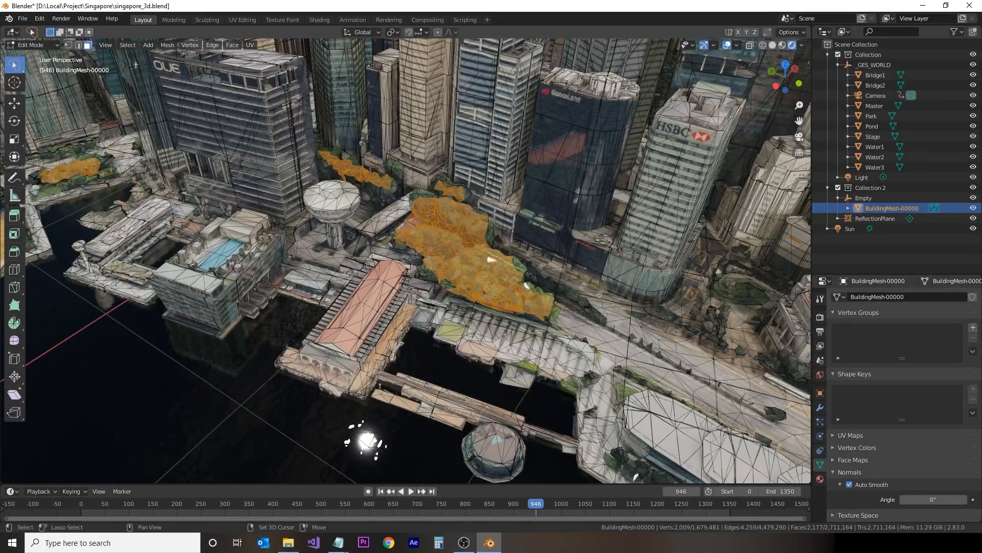
Step: Extend the face selection with the trees in front of the HSBC building and along the waterfront promenade
middle_click_drag(435, 286, 430, 243)
mouse_move(430, 244)
left_mouse_down("shift")
mouse_move(527, 262)
mouse_move(481, 256)
left_mouse_up("shift")
middle_click_drag(435, 238, 240, 286, "shift")
mouse_move(367, 353)
left_mouse_down("shift")
mouse_move(427, 366)
mouse_move(409, 378)
left_mouse_up("shift")
mouse_move(550, 395)
left_mouse_down("shift")
mouse_move(499, 381)
mouse_move(532, 407)
left_mouse_up("shift")
left_click_drag(714, 459, 753, 464, "shift")
left_click_drag(399, 307, 366, 302, "shift")
left_click_drag(455, 310, 532, 302, "shift")
left_click_drag(241, 259, 197, 256, "shift")
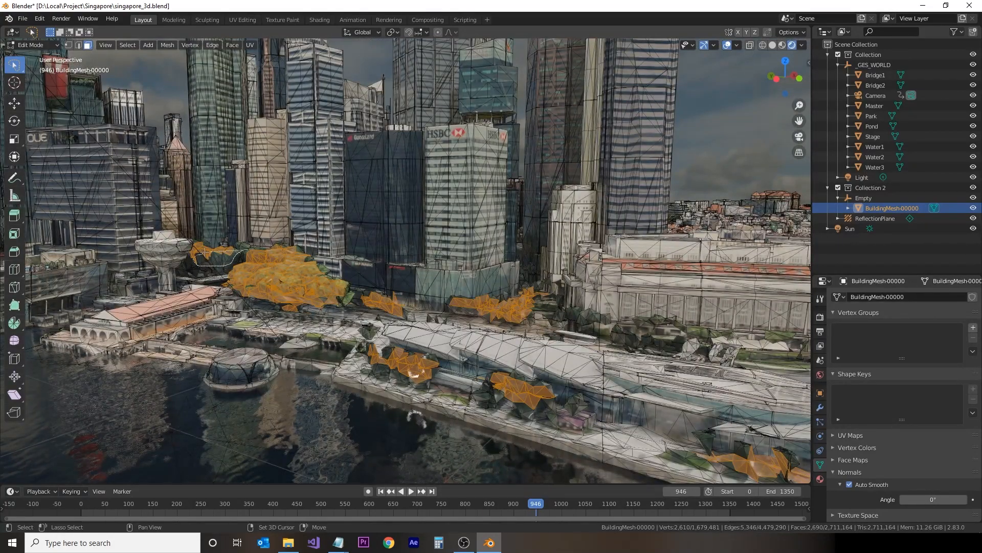
Step: Add the large park areas around the Marina Bay Sands towers and the grass field across the bay to the selection
middle_click_drag(220, 261, 579, 313, "shift")
scroll(123, 374, "down", 9)
mouse_move(412, 403)
left_mouse_down("shift")
mouse_move(230, 365)
mouse_move(371, 412)
mouse_move(156, 373)
mouse_move(209, 362)
mouse_move(182, 307)
mouse_move(137, 316)
left_mouse_up("shift")
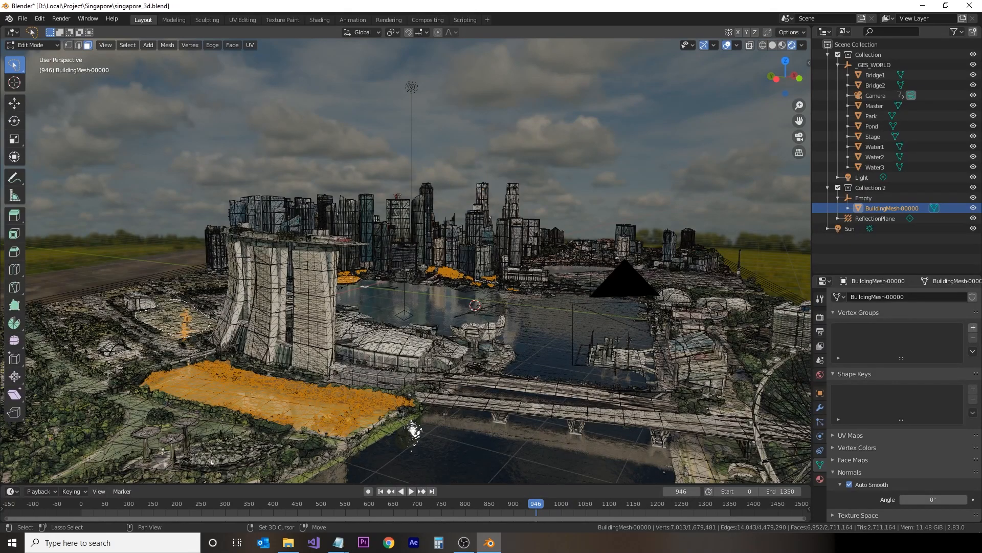
middle_click_drag(183, 318, 190, 360)
mouse_move(252, 335)
left_mouse_down("shift")
mouse_move(215, 372)
mouse_move(148, 409)
left_mouse_up("shift")
mouse_move(170, 325)
left_mouse_down("shift")
mouse_move(187, 306)
mouse_move(176, 320)
left_mouse_up("shift")
mouse_move(705, 261)
left_mouse_down("shift")
mouse_move(666, 292)
mouse_move(708, 271)
left_mouse_up("shift")
middle_click_drag(512, 128, 432, 162)
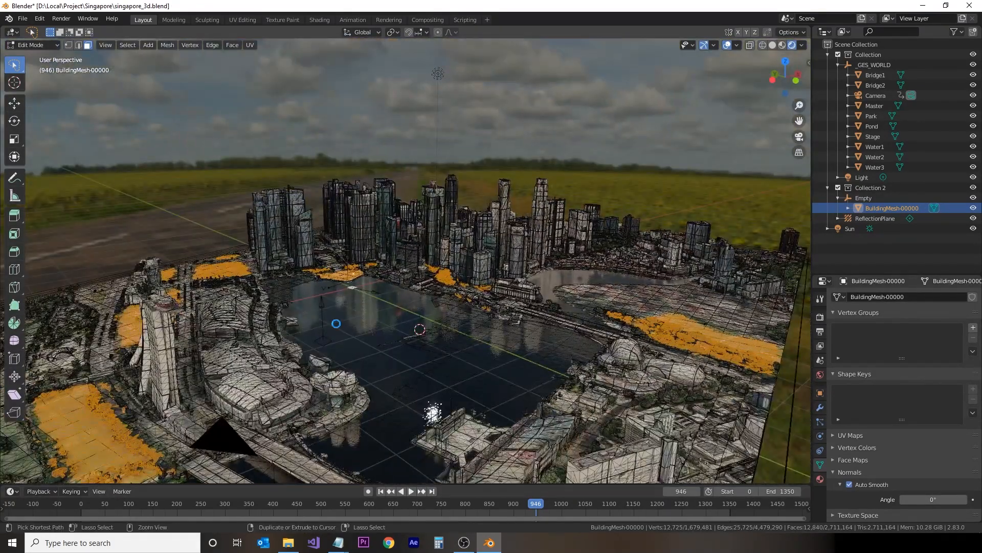
Step: Save the file and run the Text.002 script to set the selected faces' material roughness to 1.0, returning to the Layout workspace
key("ctrl+s")
left_click(466, 20)
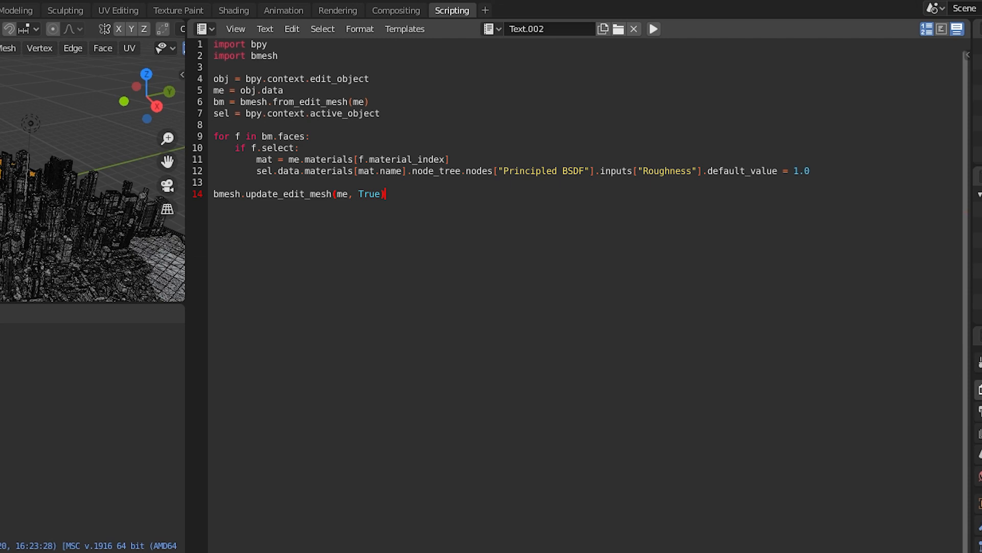
left_click(654, 29)
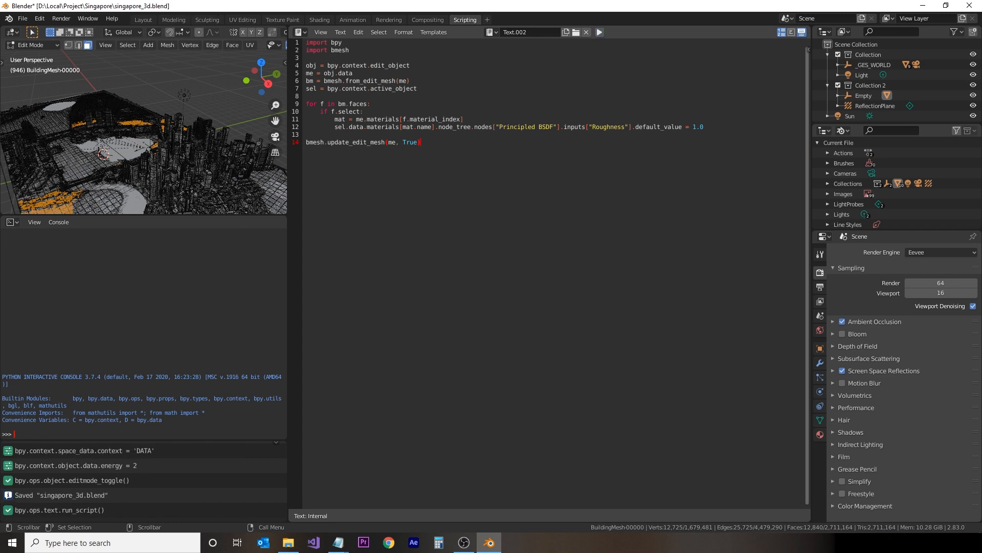
left_click(143, 21)
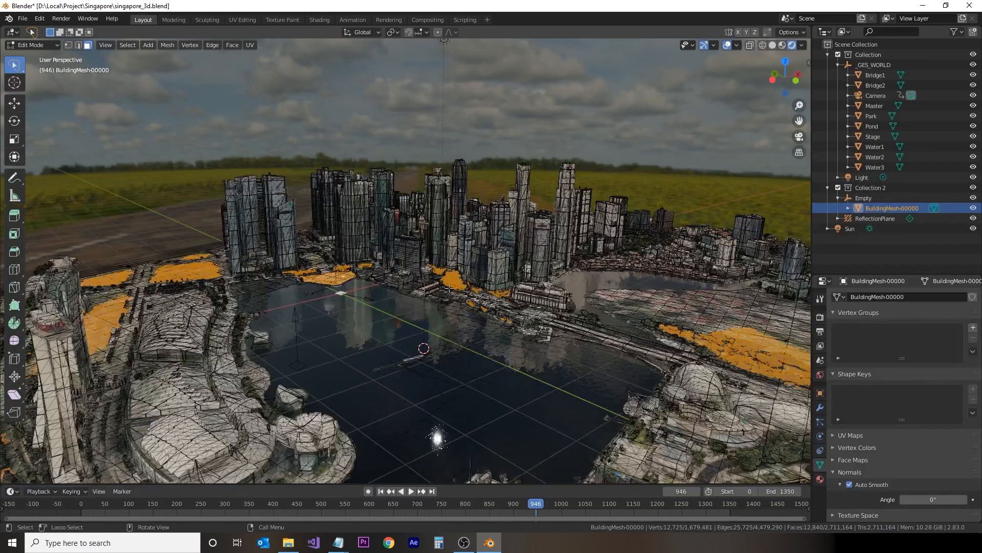
Step: Lasso-select the faces of the lower curved glass band on the dark blue tower beside the HSBC building
scroll(490, 319, "up", 5)
scroll(490, 319, "up", 3)
scroll(629, 287, "up", 4)
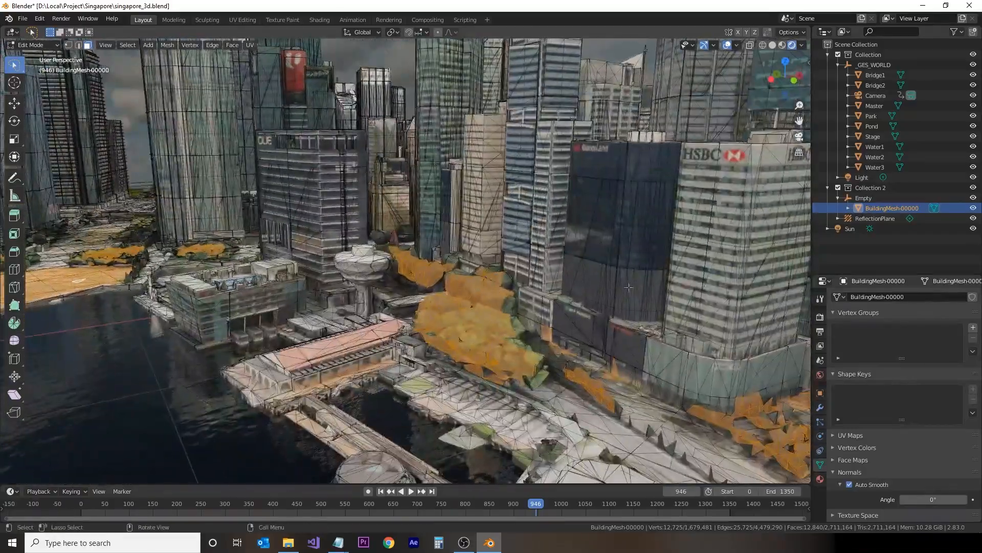
mouse_move(524, 268)
middle_mouse_down()
mouse_move(466, 306)
mouse_move(528, 269)
middle_mouse_up()
scroll(528, 270, "down", 3)
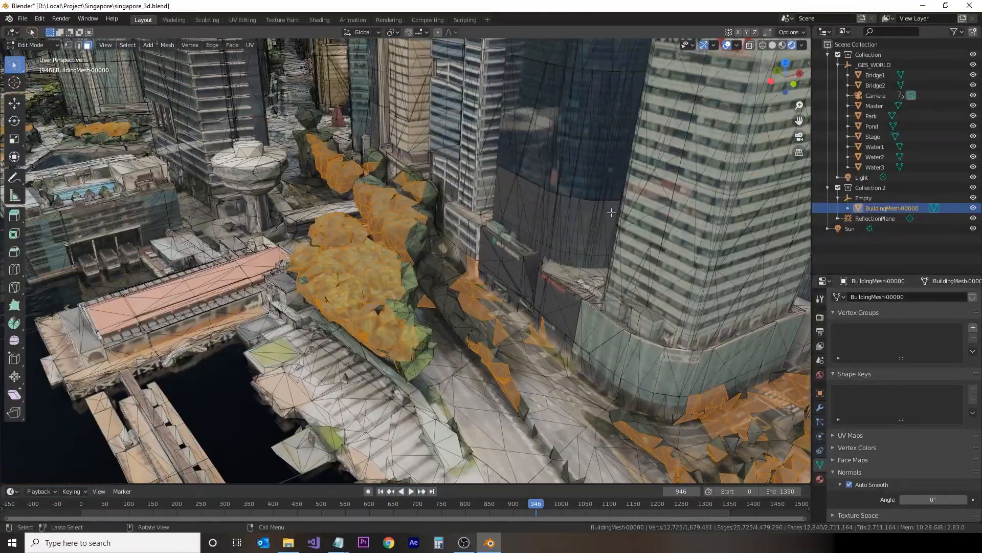
left_click_drag(527, 214, 502, 187)
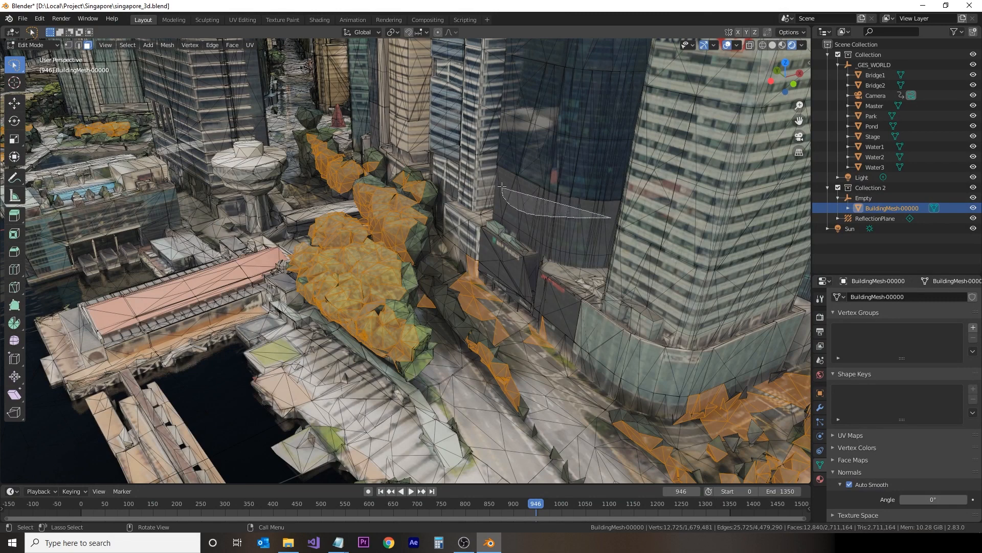
left_click_drag(522, 247, 521, 246)
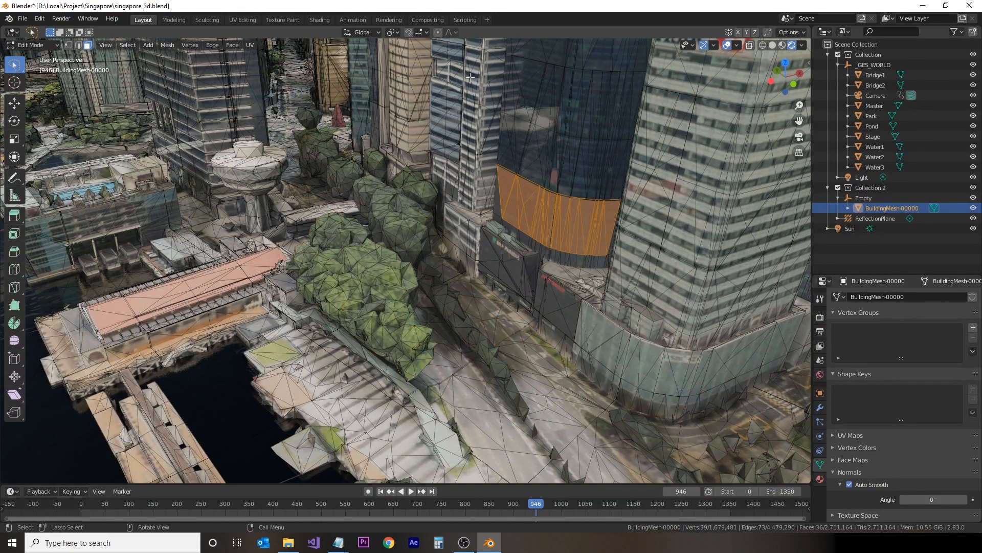
Step: Run the Text.002 script with roughness 0.0 on the selected glass faces, return to the Layout workspace and save the file
left_click(466, 19)
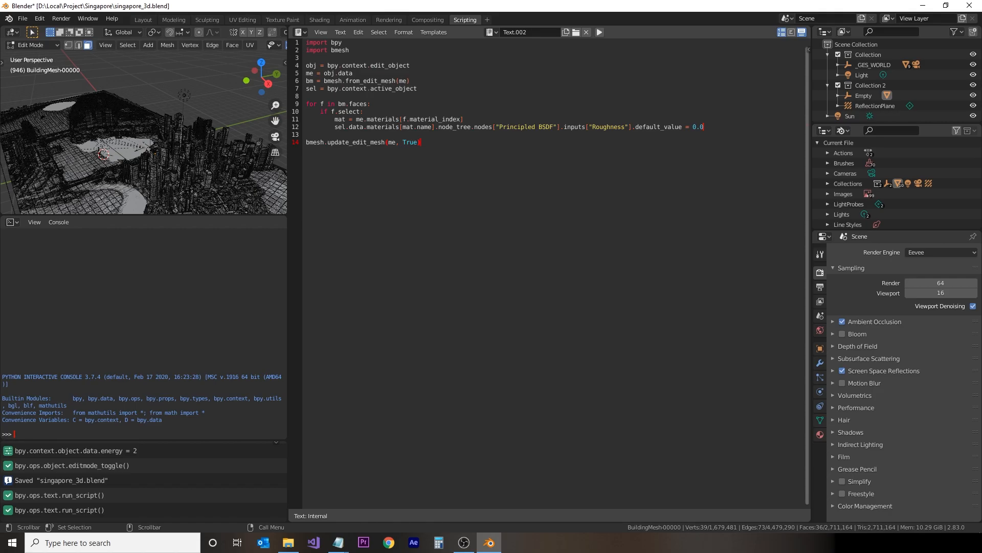
left_click(144, 19)
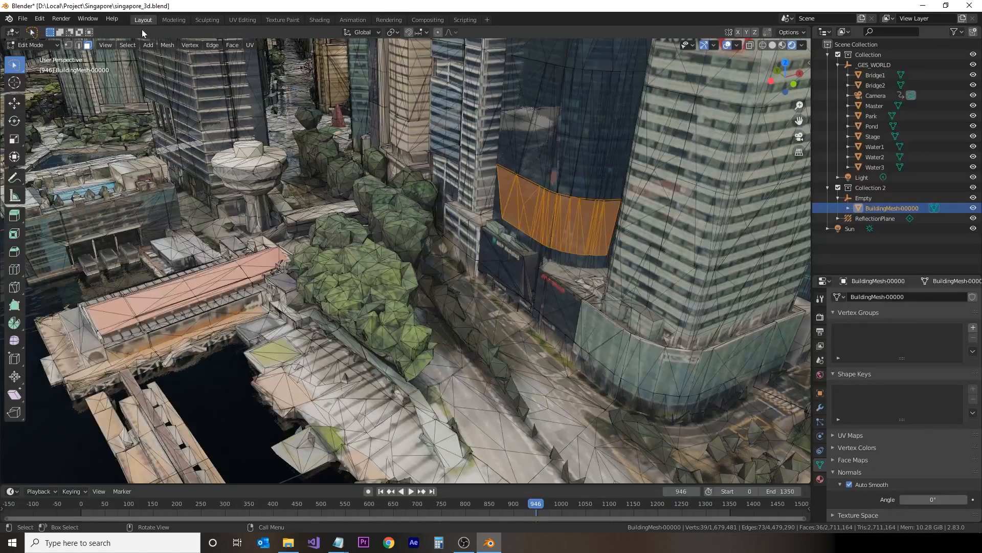
left_click(503, 308)
middle_click_drag(503, 308, 635, 268)
key("ctrl+s")
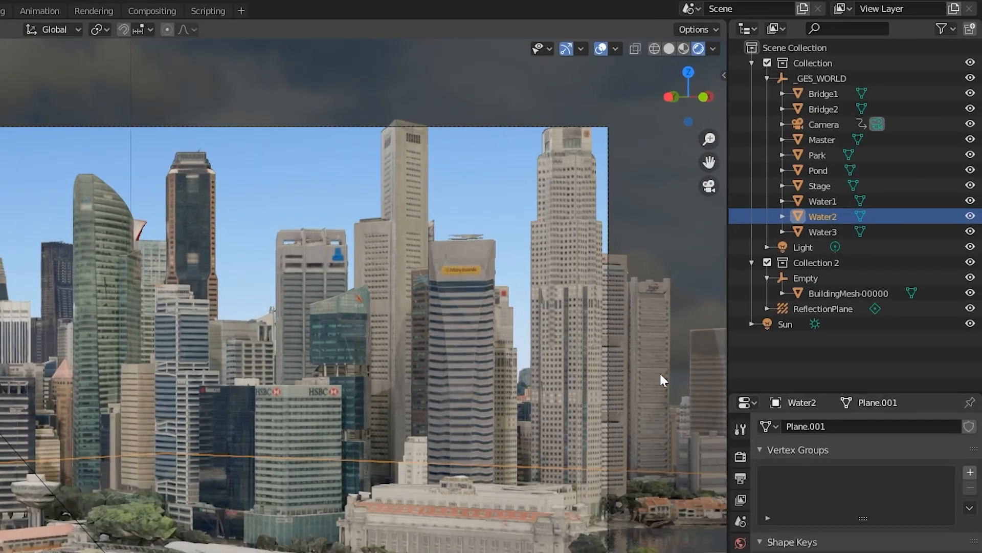
Step: Show the render and holdout restriction toggles in the Outliner, and hide Bridge1 in both viewport and renders
left_click(955, 31)
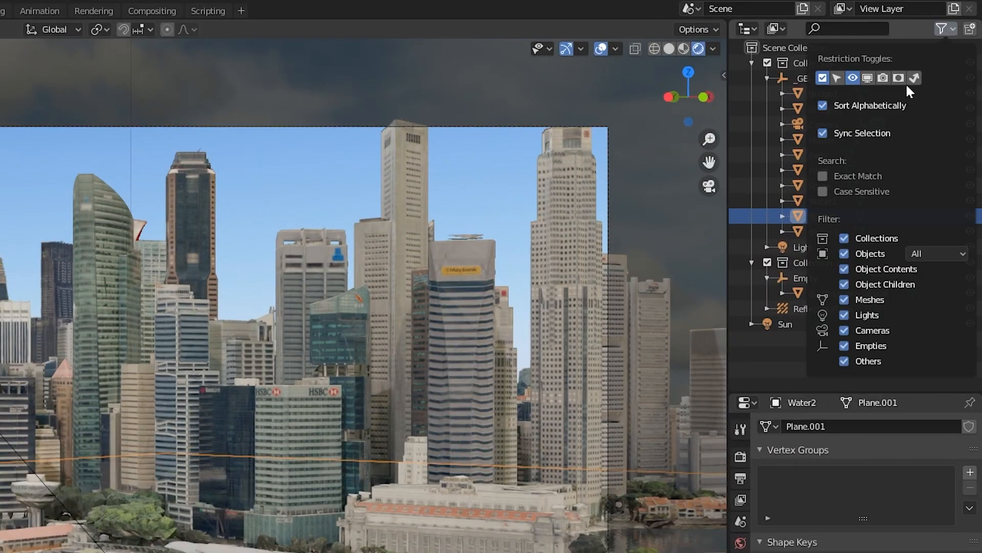
left_click(883, 78)
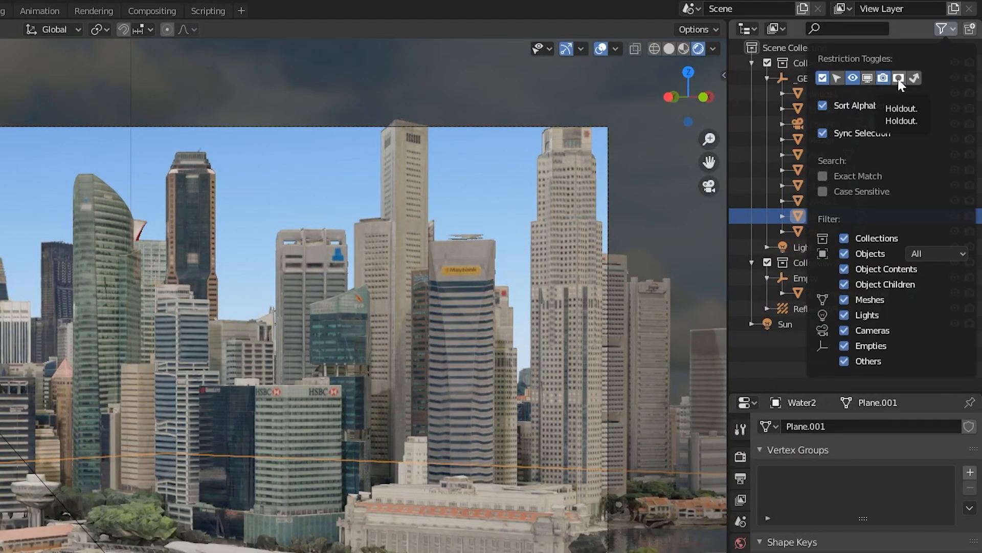
left_click(899, 78)
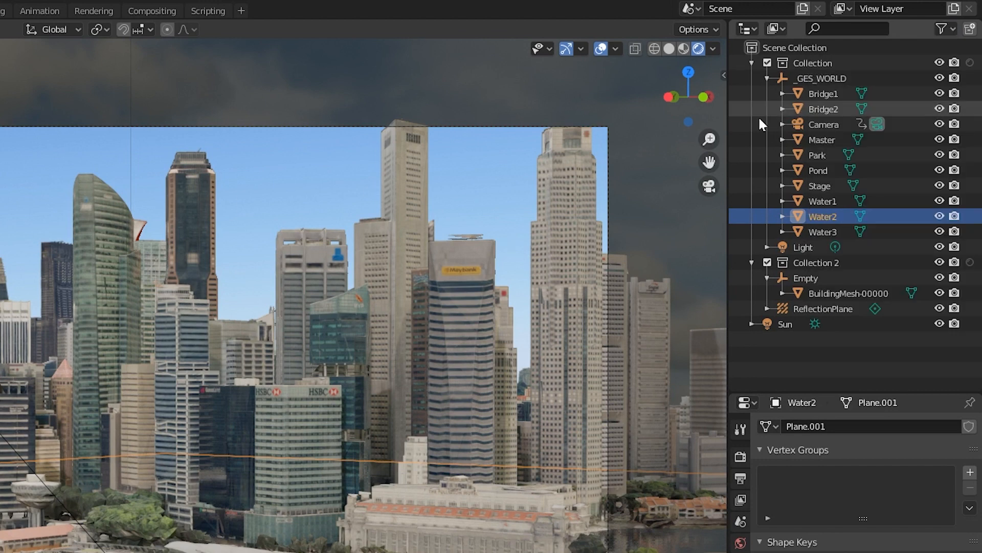
left_click(940, 94)
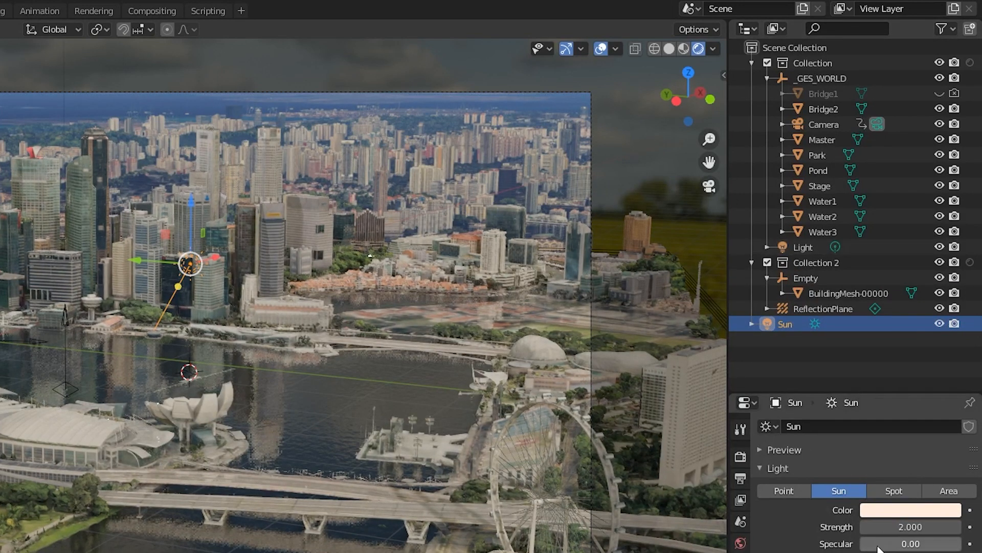
Step: Set the Sun's specular to 1.00 and hide the Light object in both viewport and renders
left_click_drag(878, 549, 962, 543)
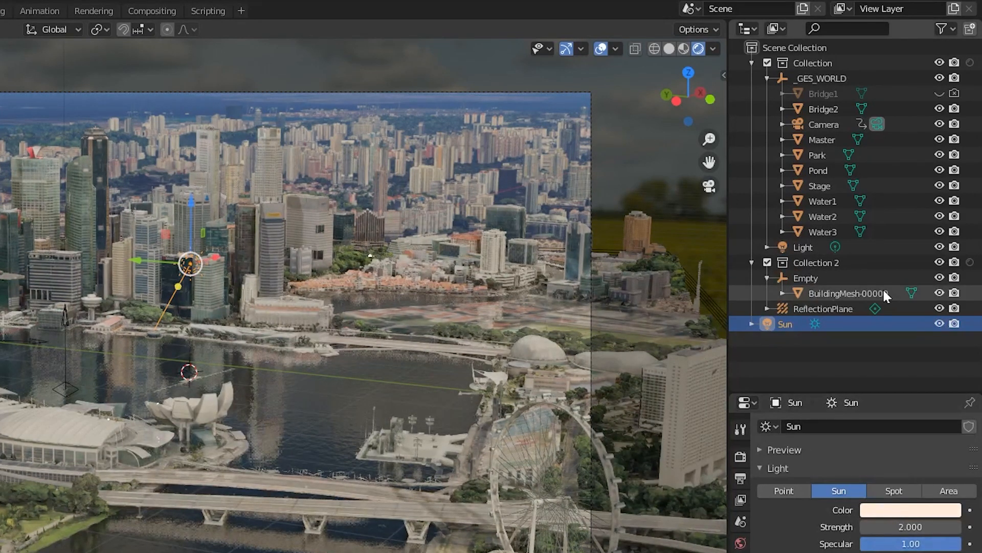
left_click(940, 247)
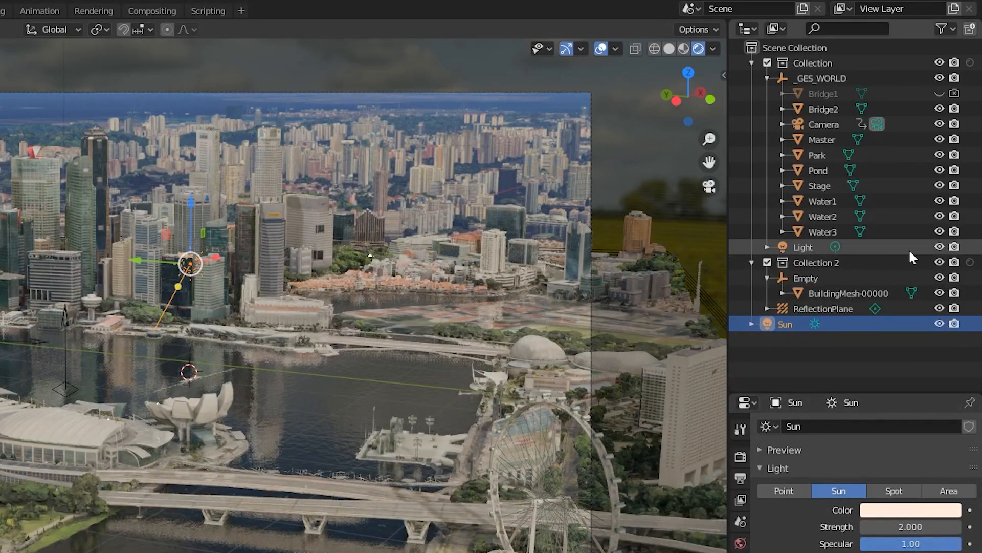
left_click(955, 248)
Step: Hide the Bridge2, Master and Park objects in both viewport and renders
left_click(939, 108)
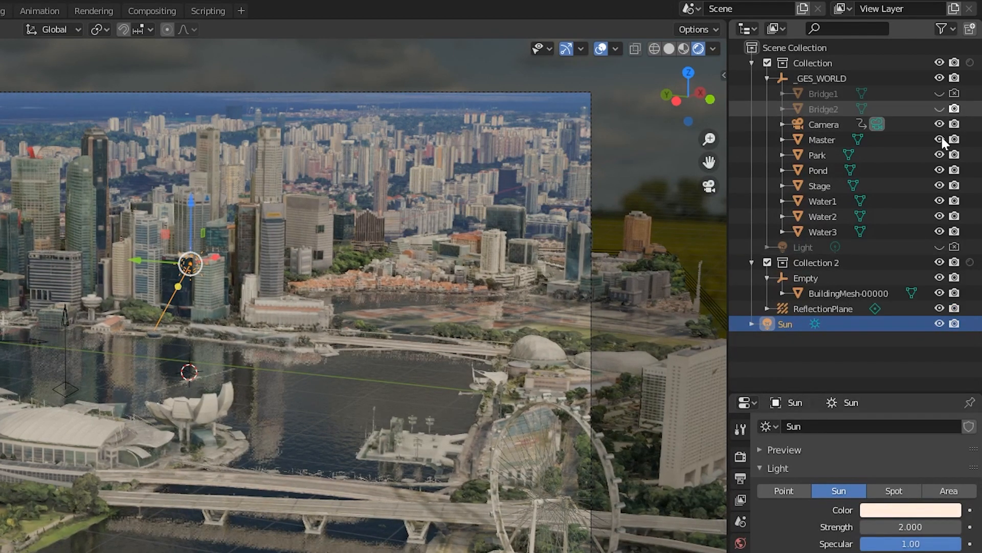
left_click(940, 139)
left_click(955, 139)
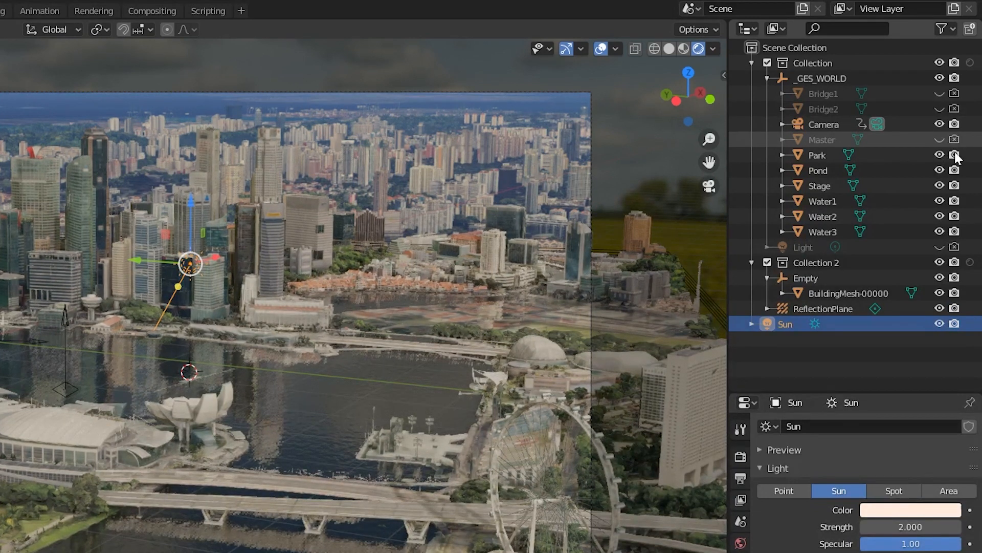
left_click(955, 155)
left_click(940, 155)
Step: Hide the Stage, Water1 and Water3 objects in both viewport and renders
left_click(941, 184)
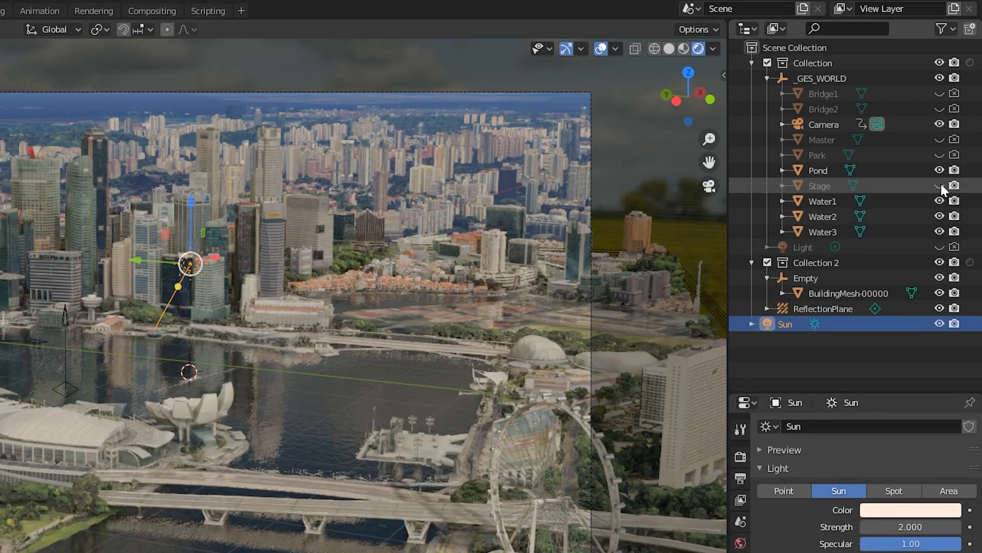
left_click(955, 186)
left_click(940, 201)
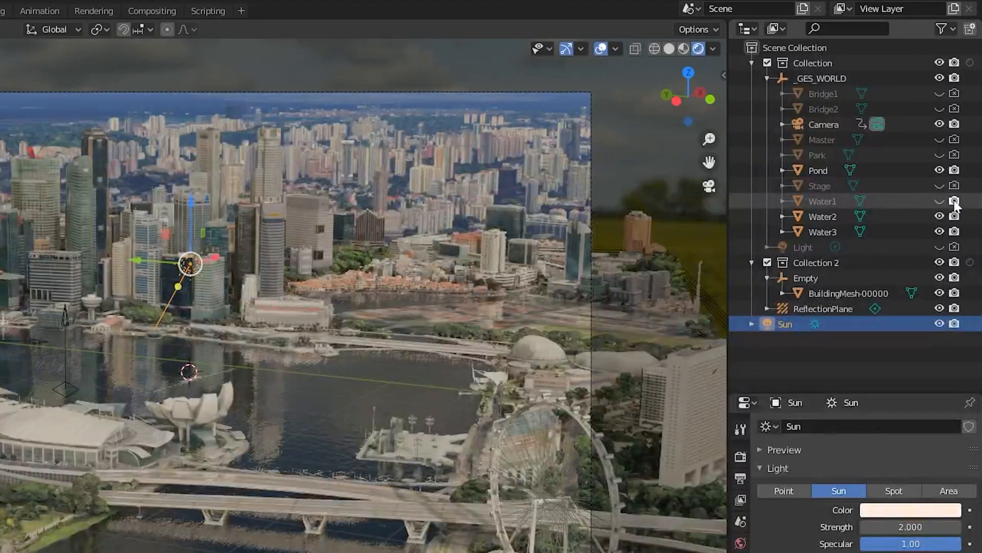
left_click(955, 201)
left_click(939, 231)
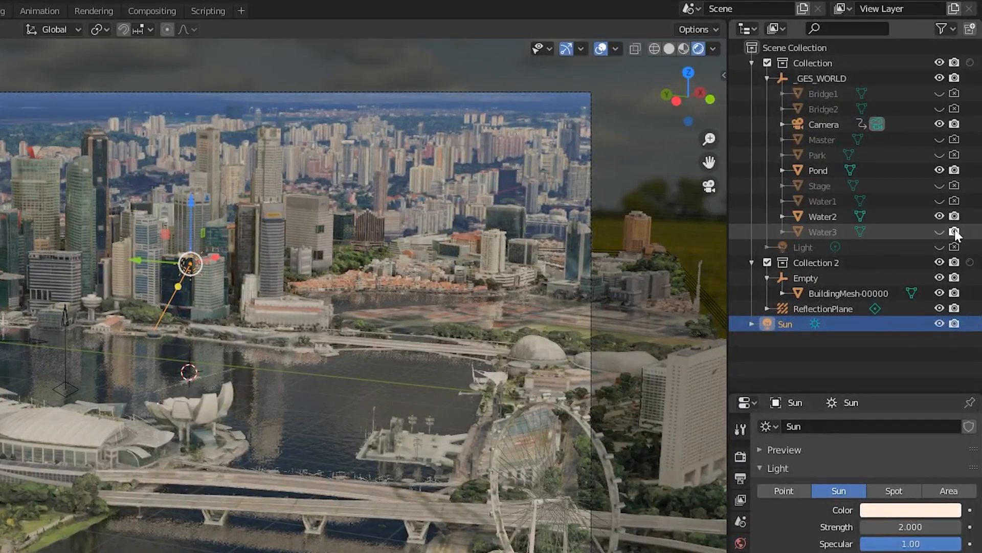
left_click(954, 232)
Step: Move the Sun into the first Collection and save the file
left_click(830, 261)
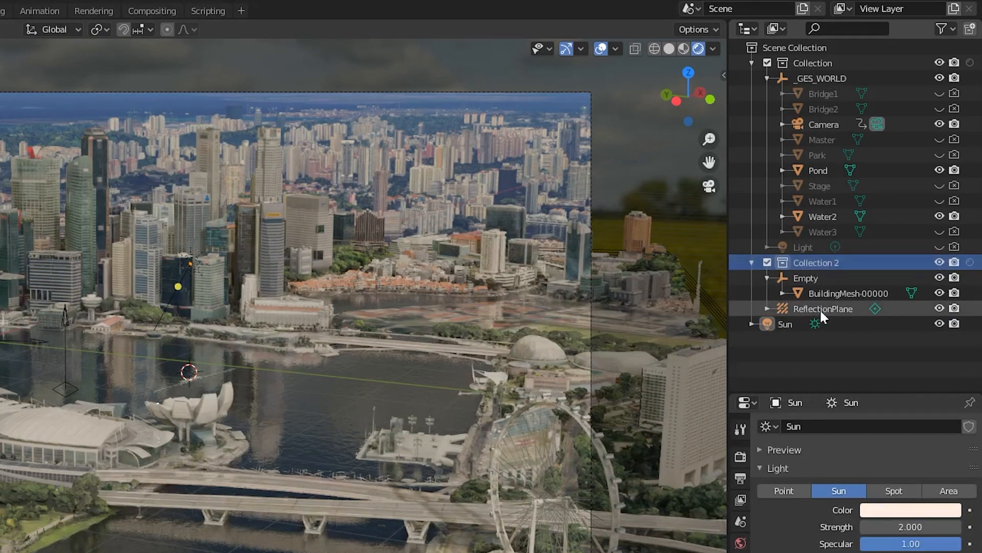
left_click_drag(784, 322, 802, 69)
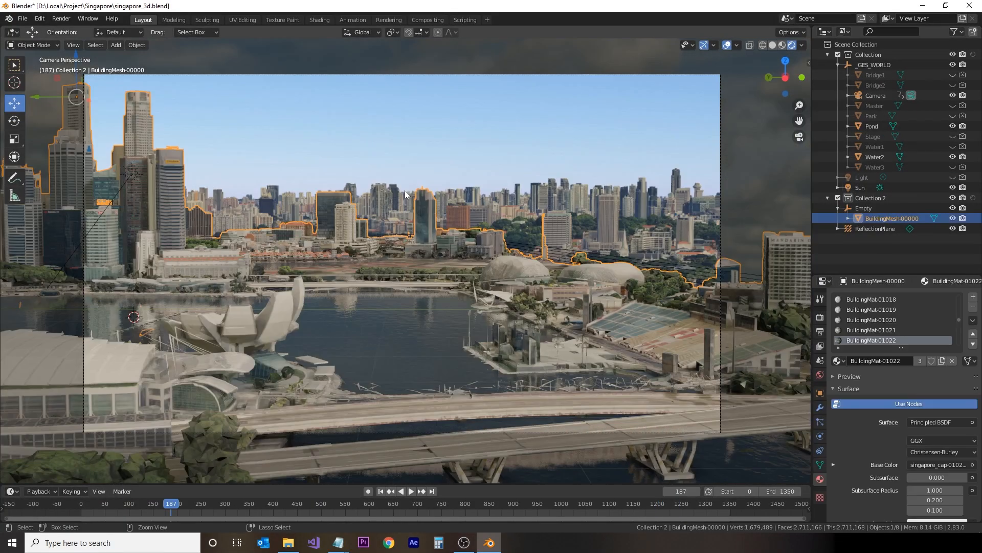
key("ctrl+s")
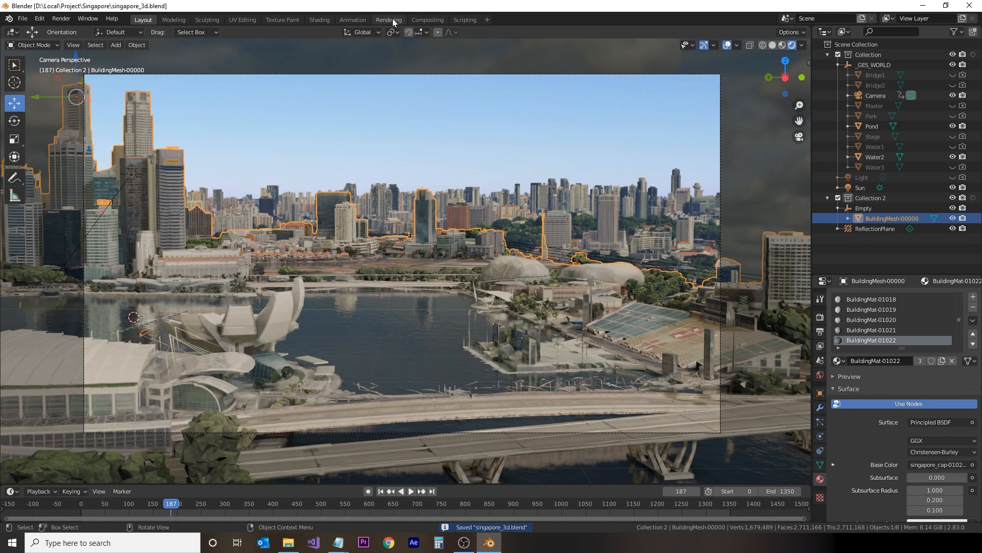
Step: Switch to the Rendering workspace and set the film to transparent with overscan enabled at 5.00%
left_click(392, 20)
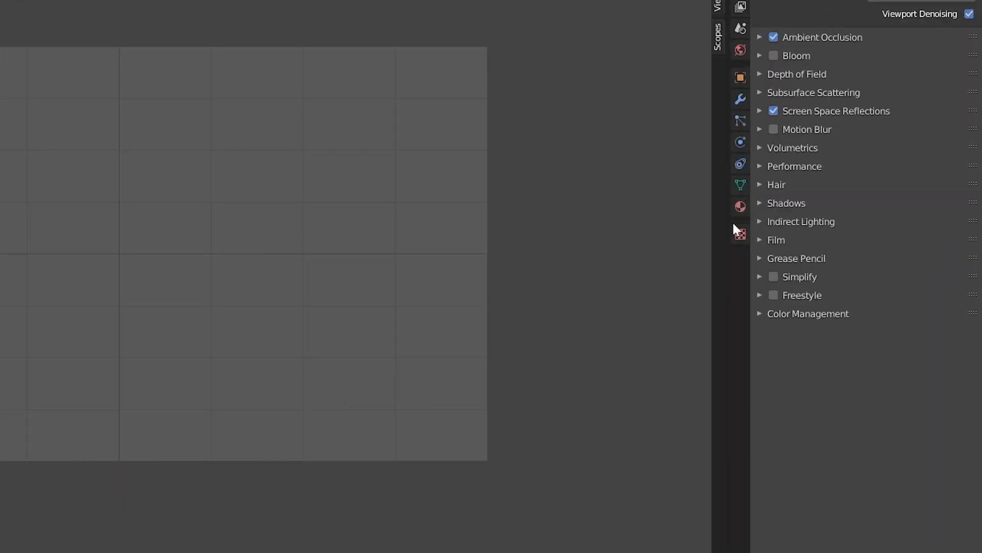
left_click(762, 240)
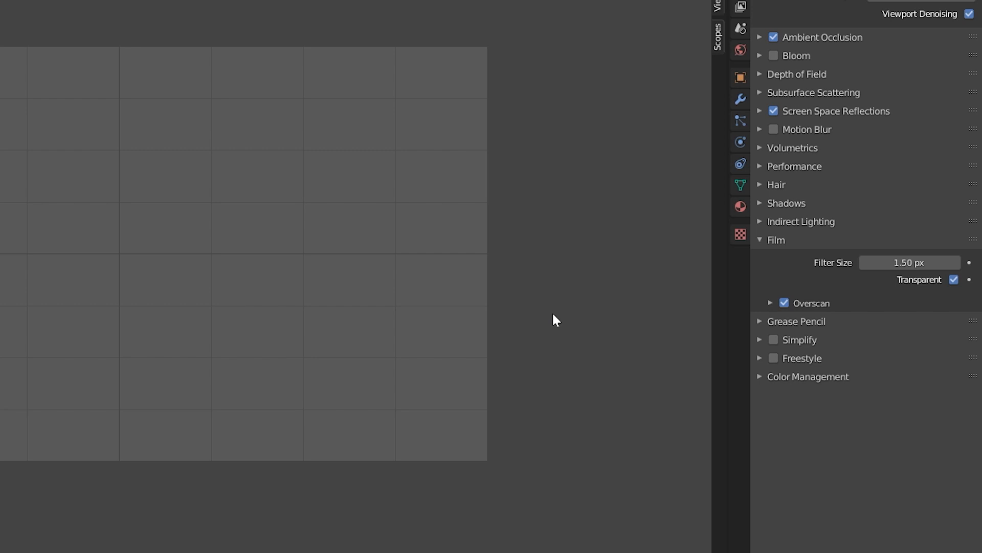
left_click(770, 303)
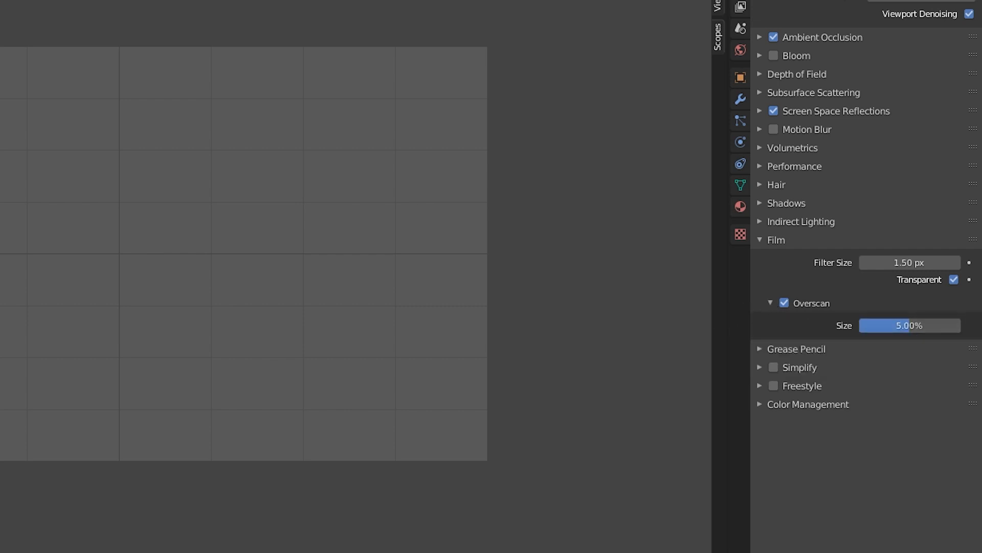
Step: Render test images of the scene at frames 187 and 680
left_click(61, 18)
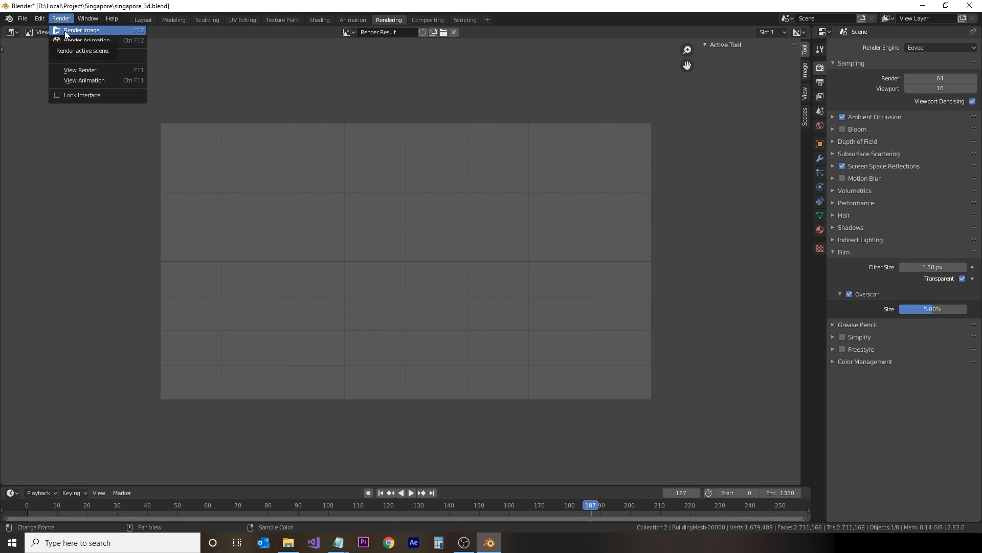
left_click(65, 31)
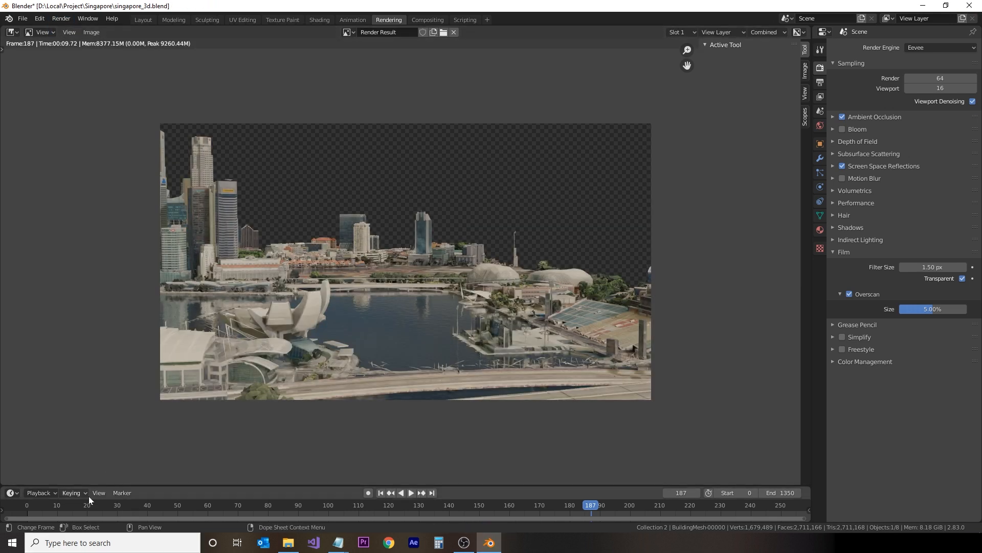
scroll(174, 506, "down", 8)
left_click(408, 506)
key("F12")
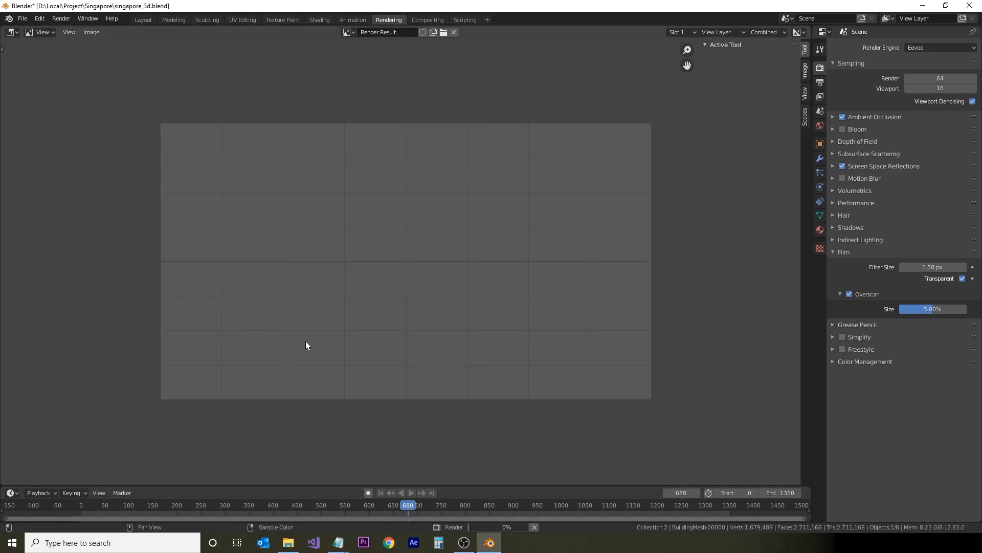
Step: Render a test image at frame 1112 and examine it up close
left_click(518, 508)
left_click(615, 506)
key("F12")
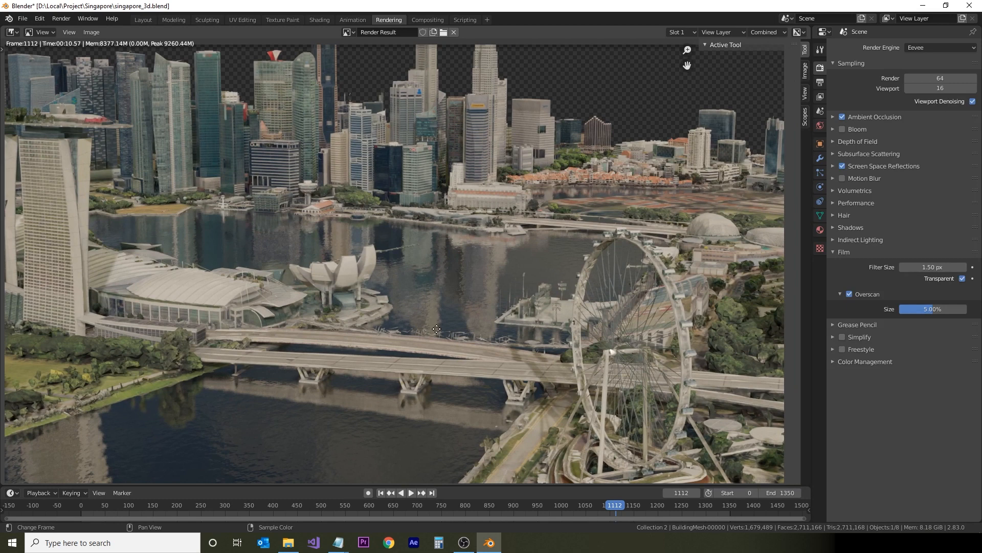
middle_click_drag(437, 329, 445, 335)
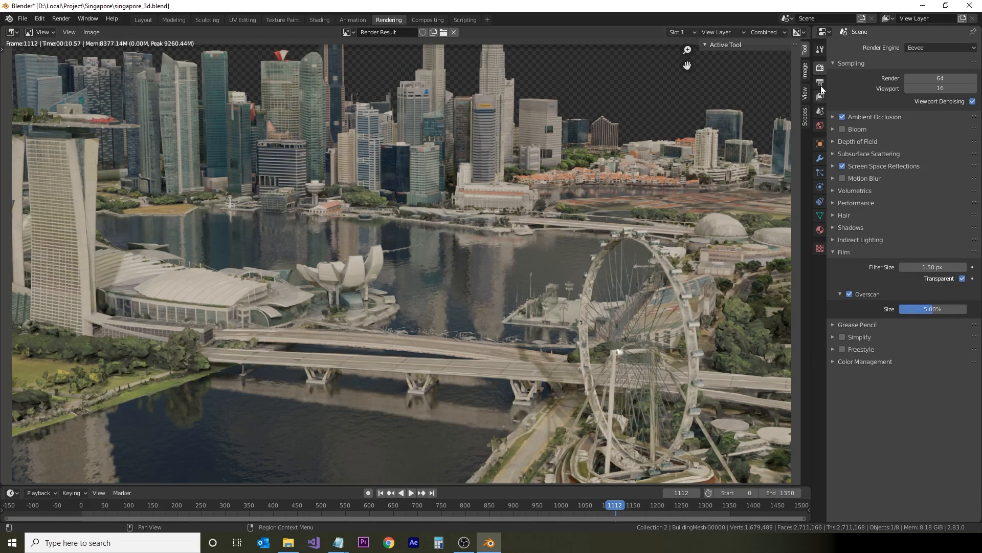
Step: Browse for the render output location and create a folder named Render_Full in the Singapore project directory
left_click(854, 178)
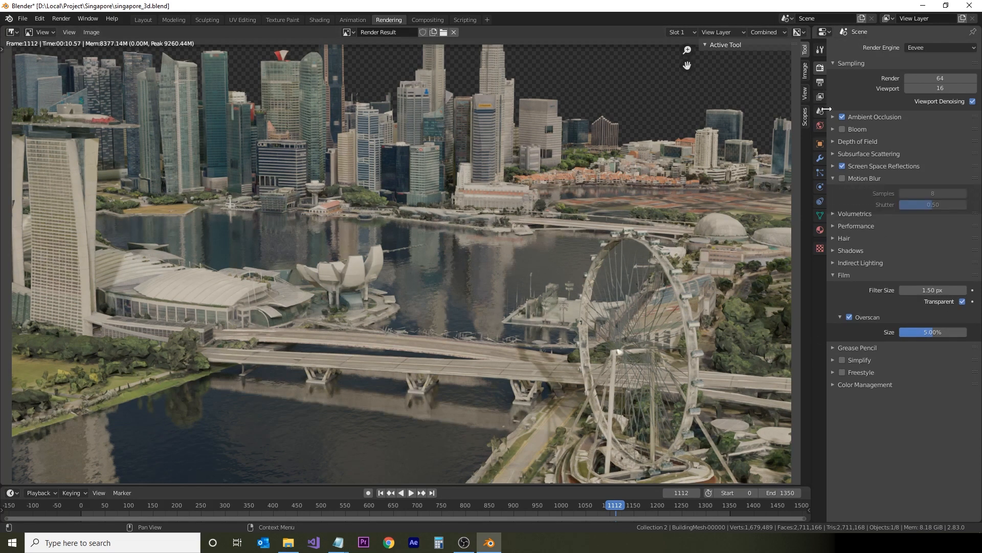
left_click(820, 83)
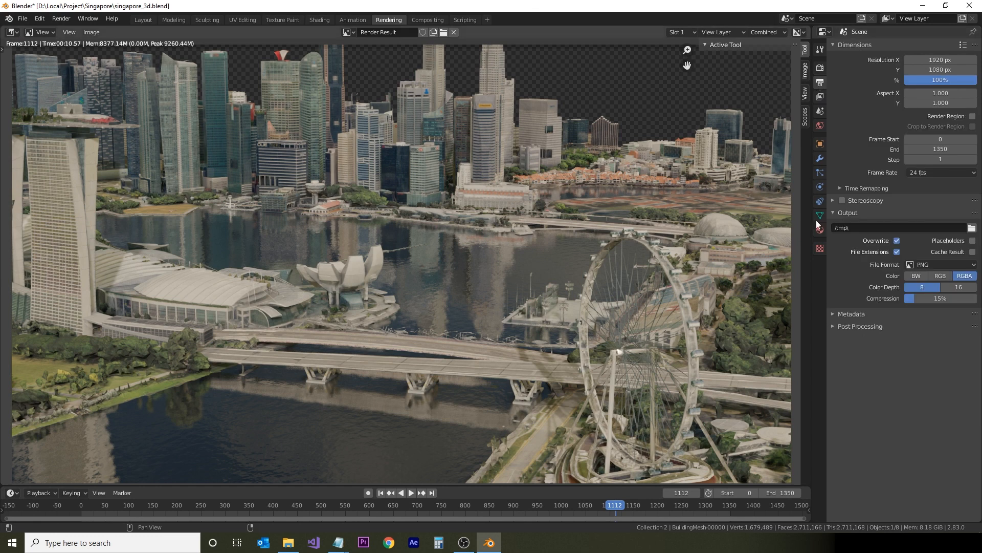
left_click(972, 228)
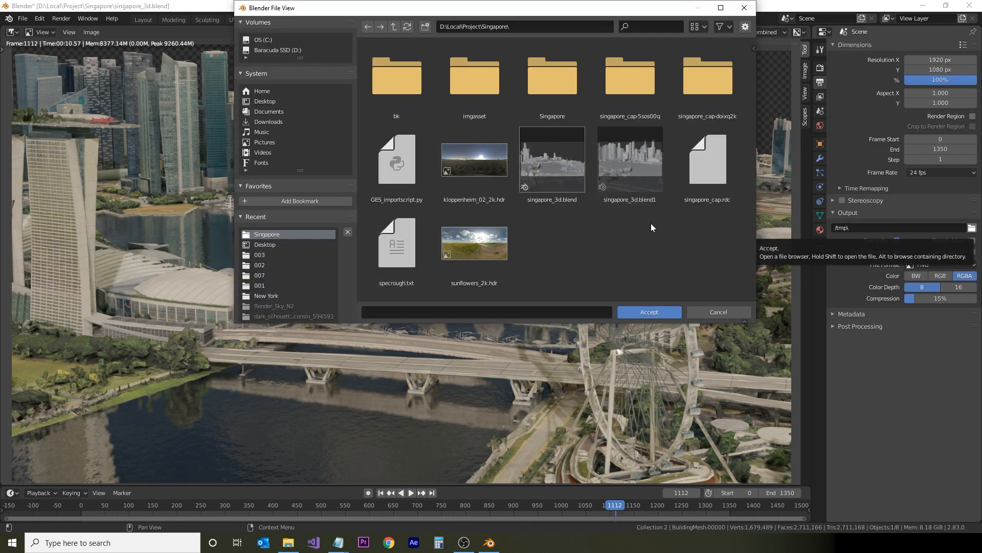
left_click(425, 27)
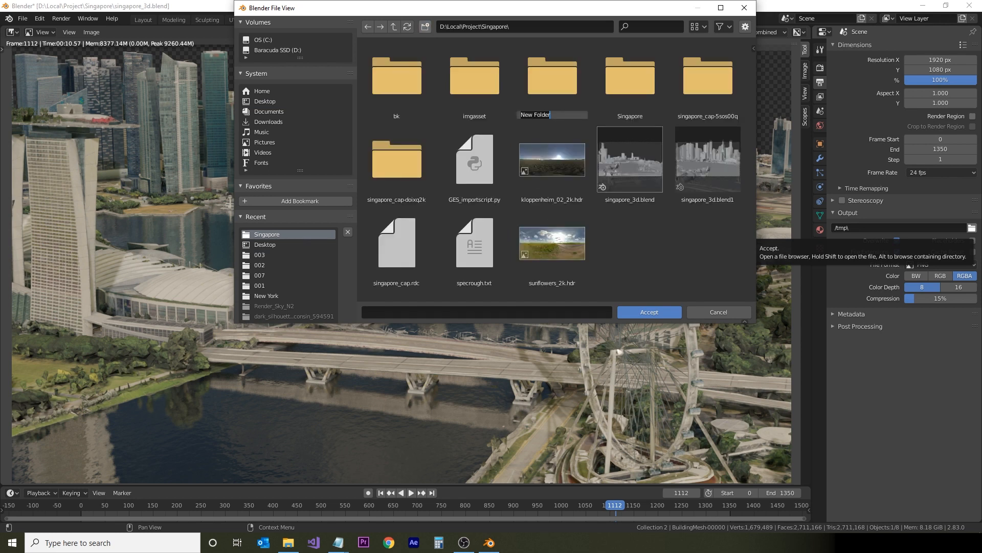
type("Rende")
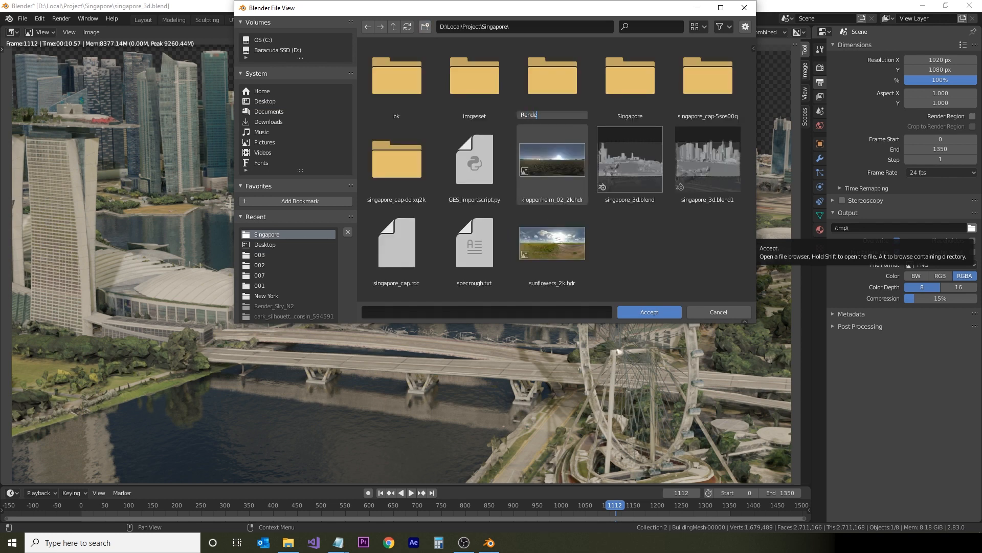
type("r_Full")
key("Return")
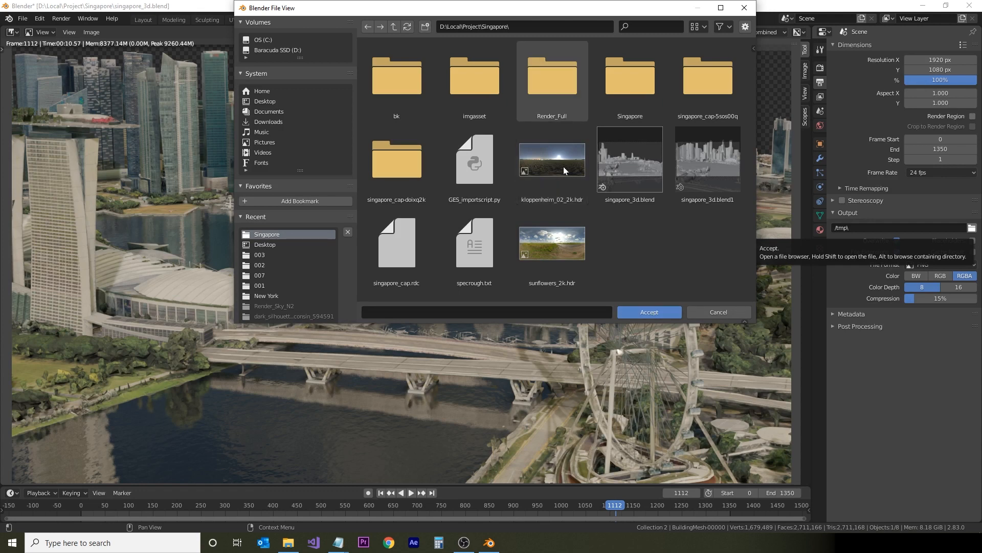
Step: Set the render output path to the Render_Full folder with the file name prefix Full
double_click(539, 88)
left_click(426, 310)
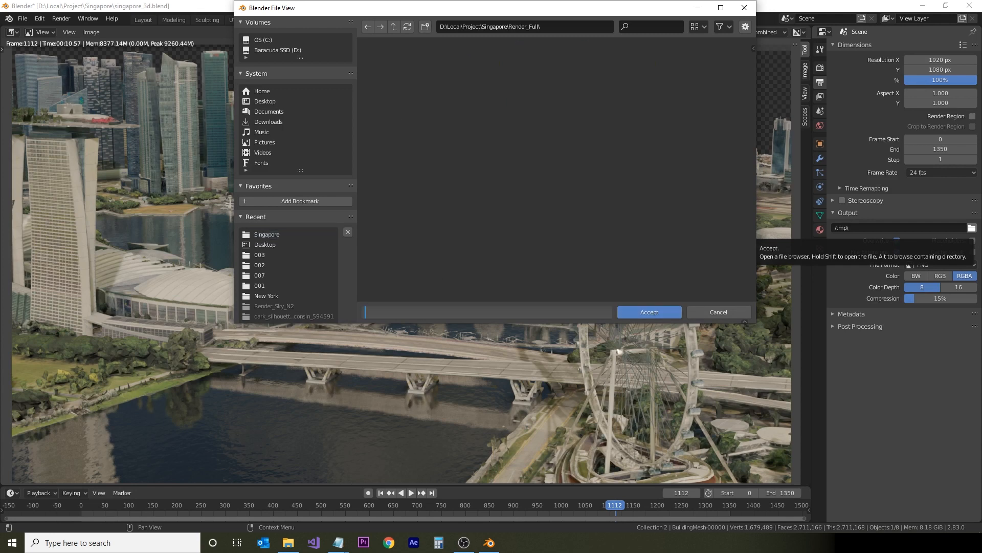
type("G")
key("BackSpace")
type("Full")
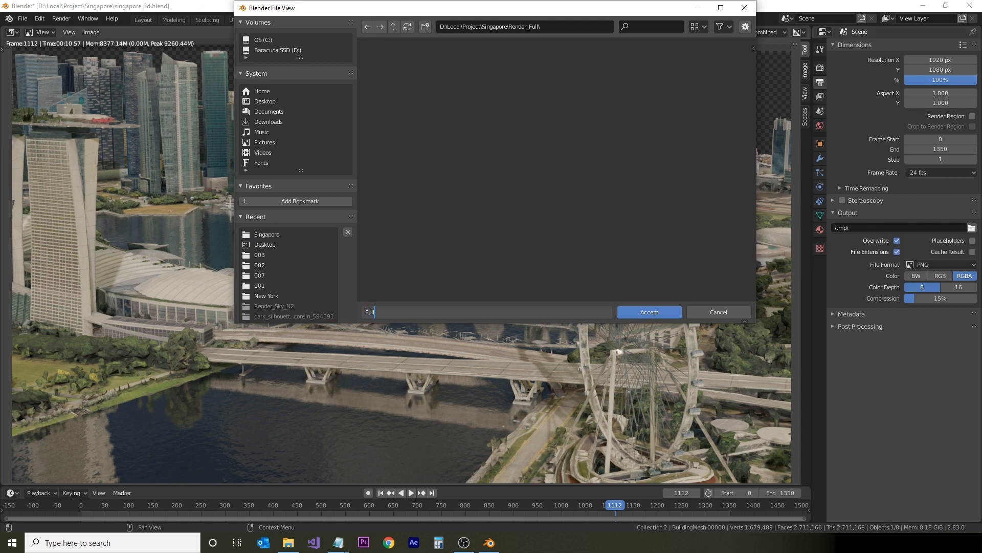
left_click(648, 314)
left_click(648, 315)
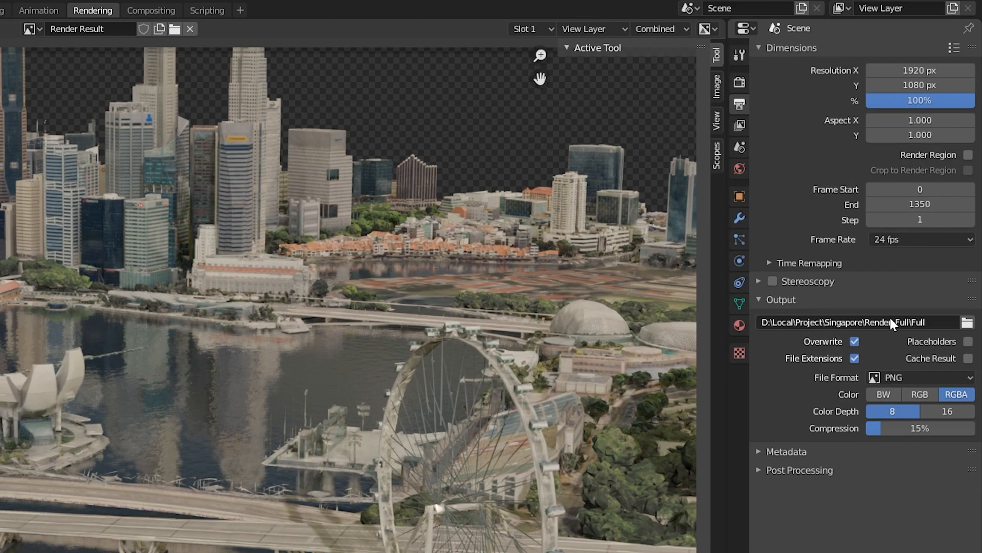
Step: Set the output frame rate to 30 fps and the start frame to 90, and render the full animation
left_click(889, 241)
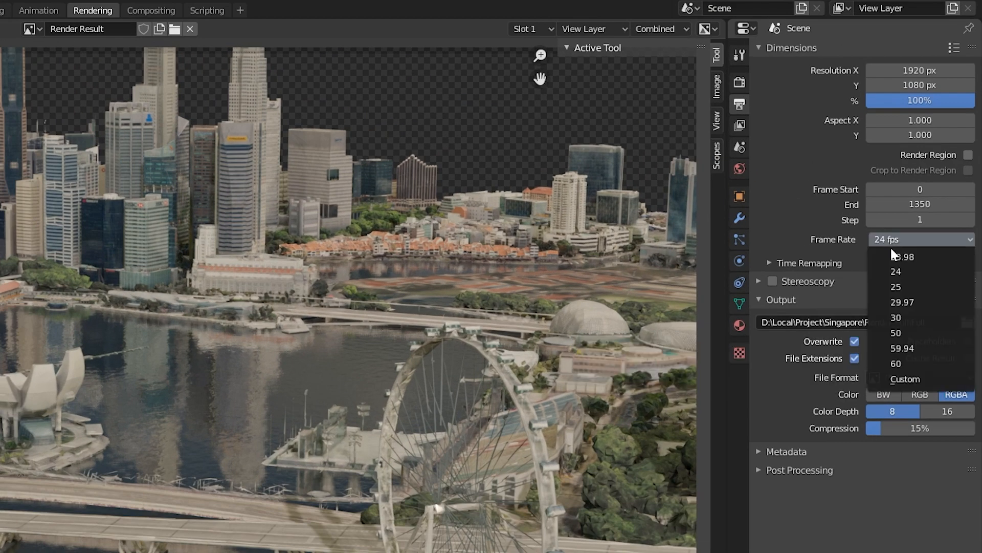
left_click(897, 315)
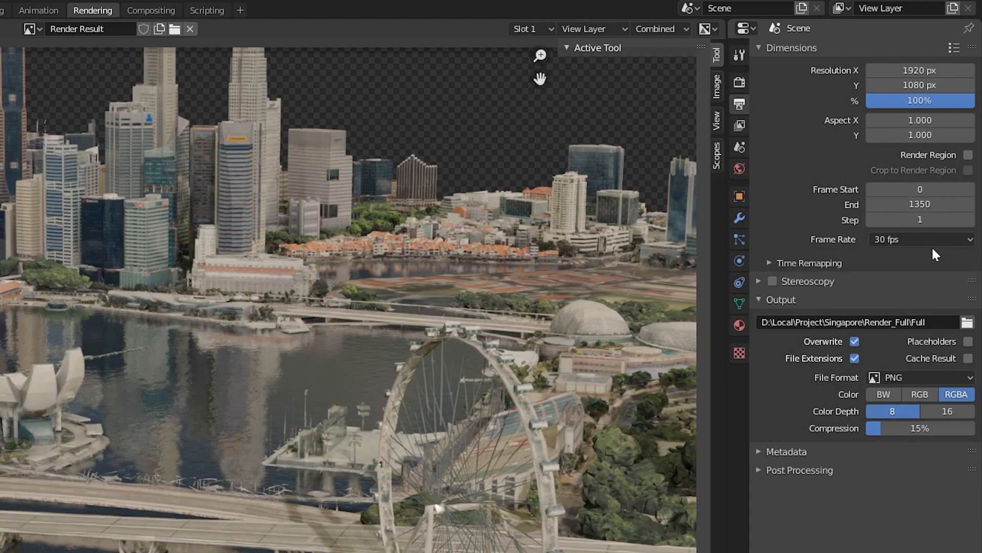
left_click(920, 189)
type("90")
key("Return")
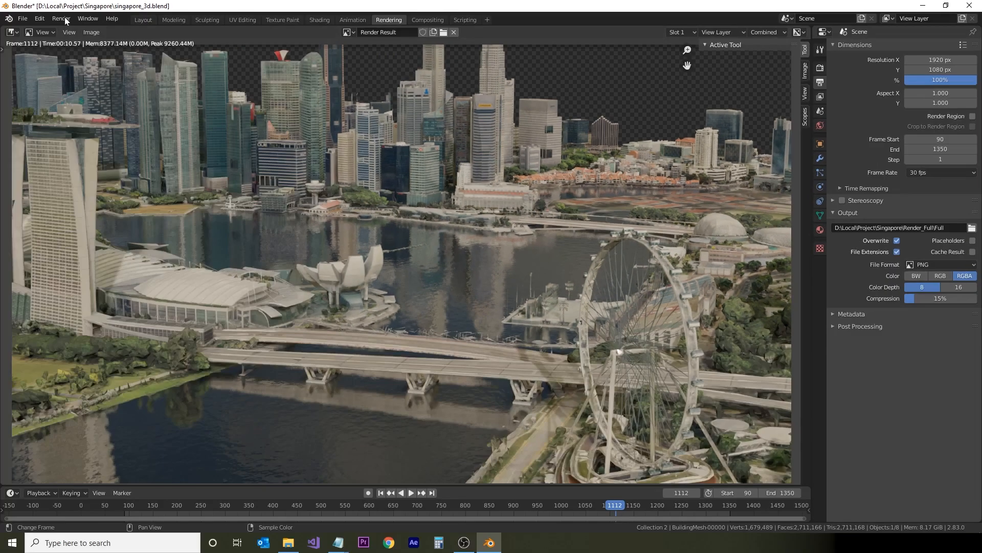
left_click(61, 18)
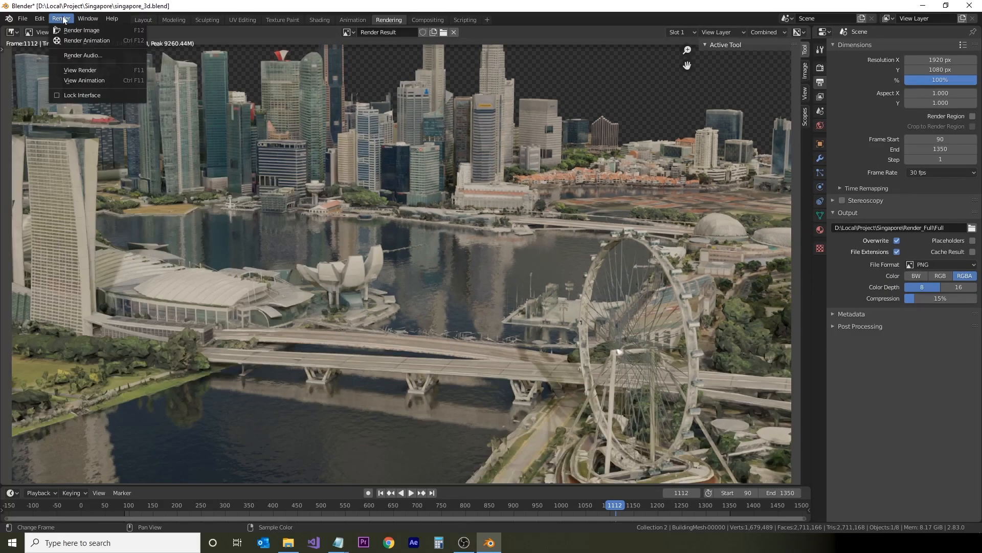
left_click(76, 41)
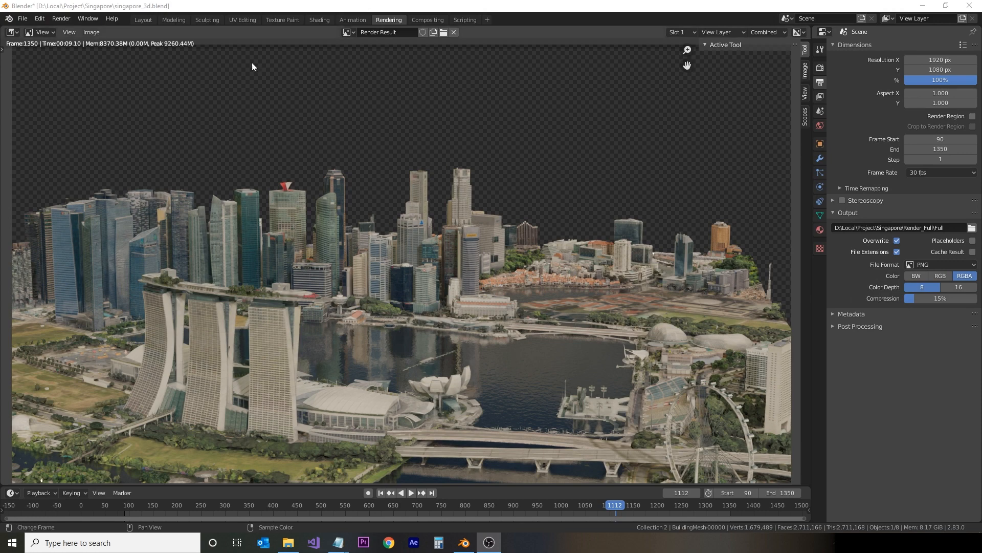
Step: In the Layout workspace, make Collection 2 a holdout and exclude the Sun light from renders
left_click(143, 20)
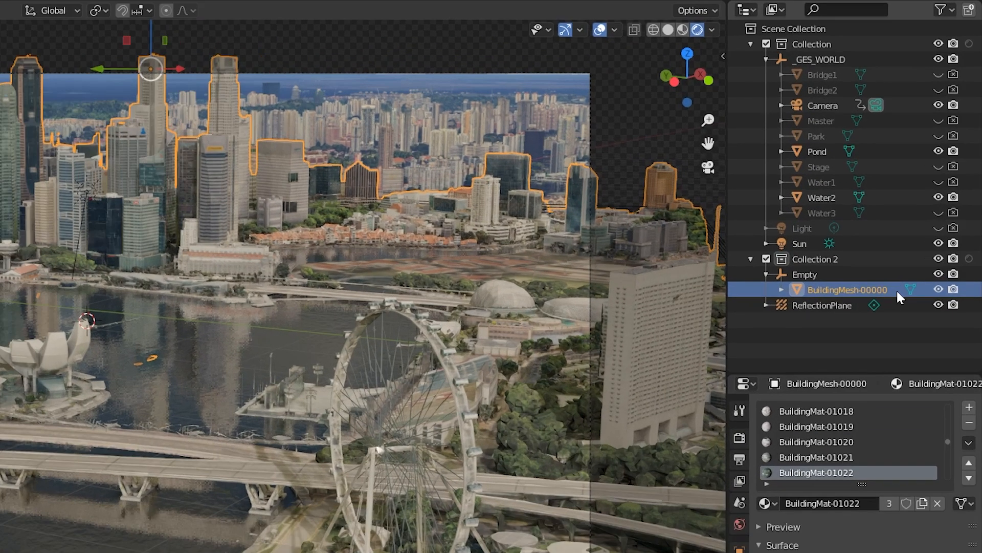
left_click(867, 227)
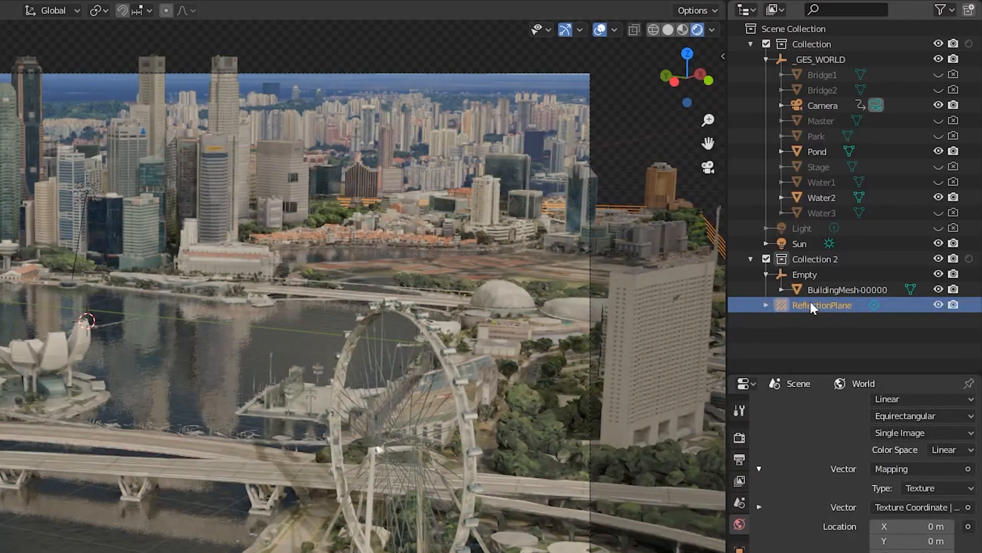
mouse_move(811, 306)
left_mouse_down()
mouse_move(846, 283)
mouse_move(812, 256)
mouse_move(806, 305)
left_mouse_up()
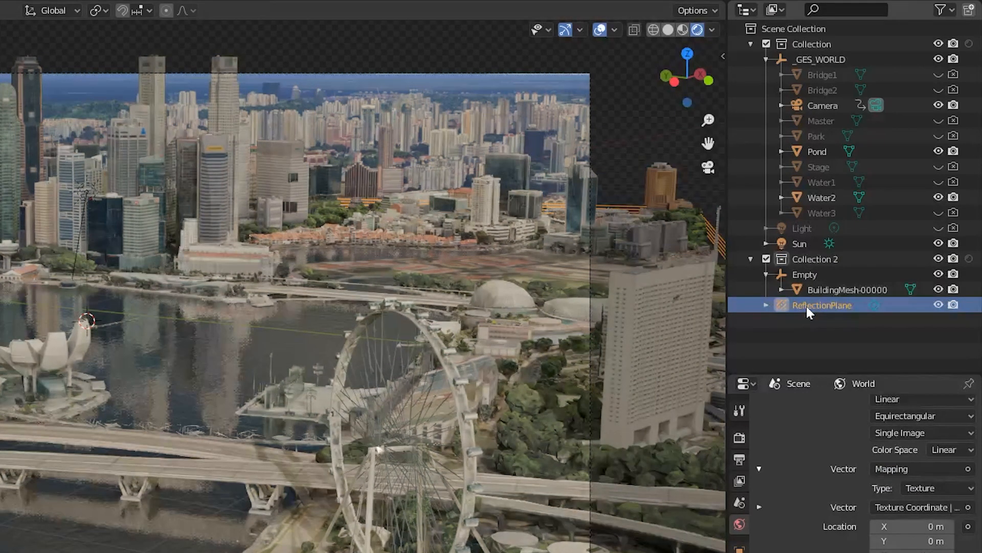
left_click(970, 258)
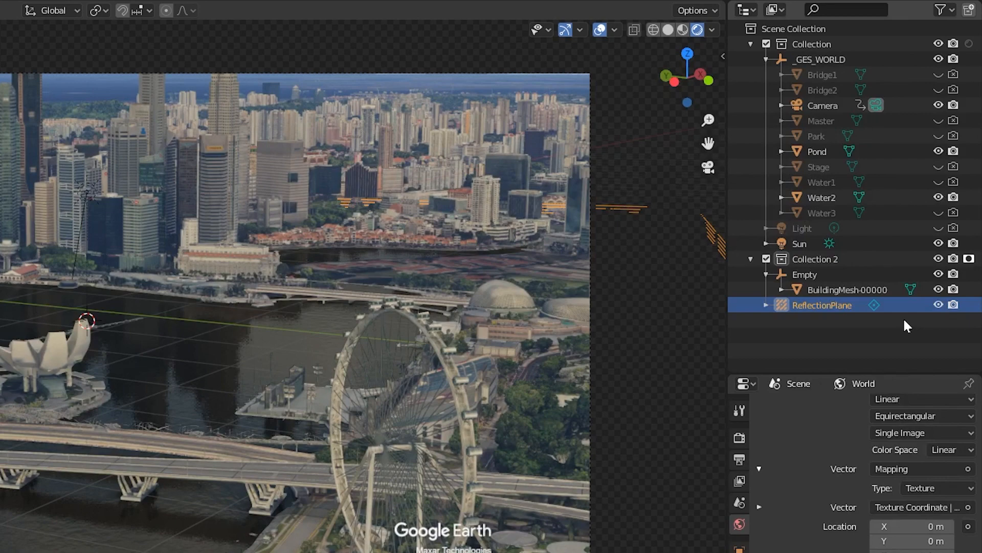
left_click(954, 244)
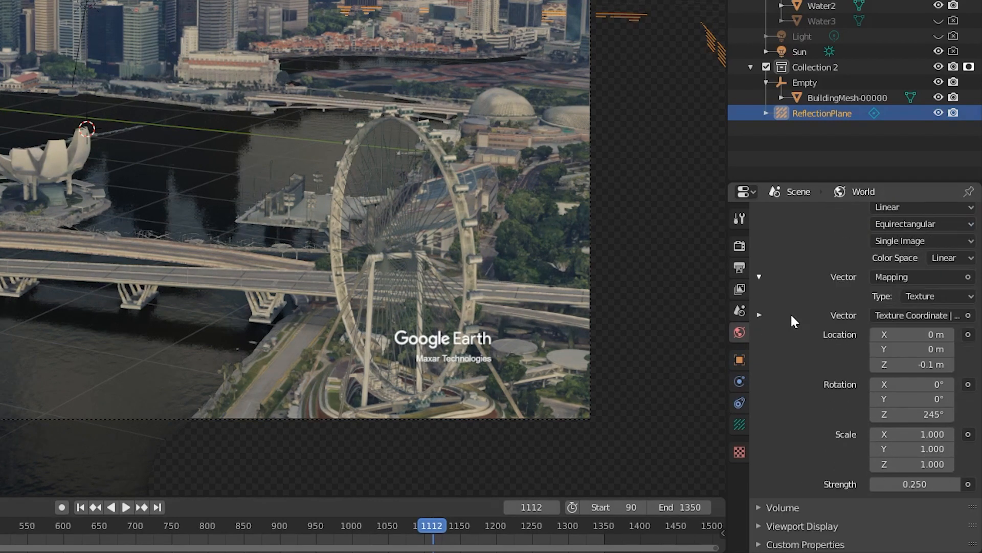
Step: Set the world background strength to 0 and collapse its mapping settings
left_click(915, 484)
type("0")
key("Return")
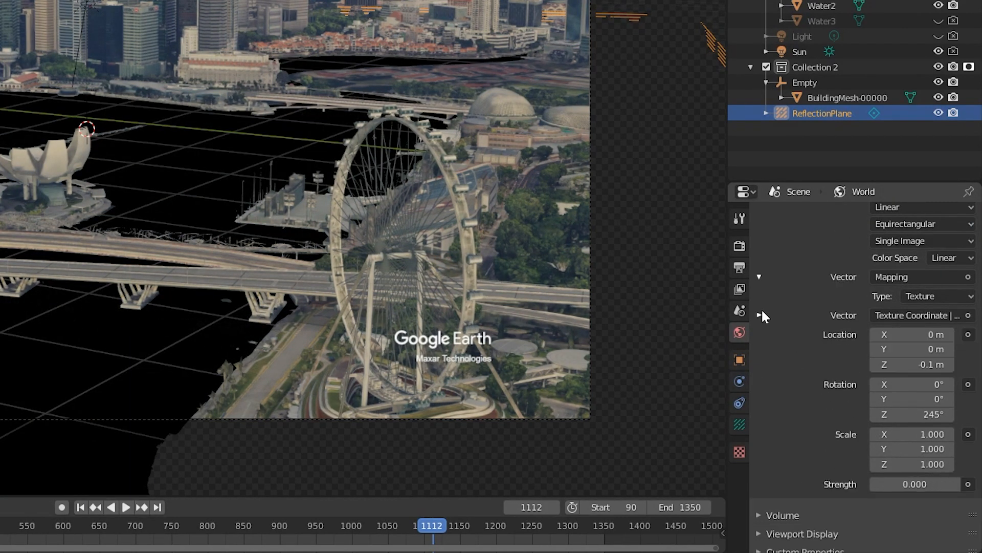
left_click(759, 276)
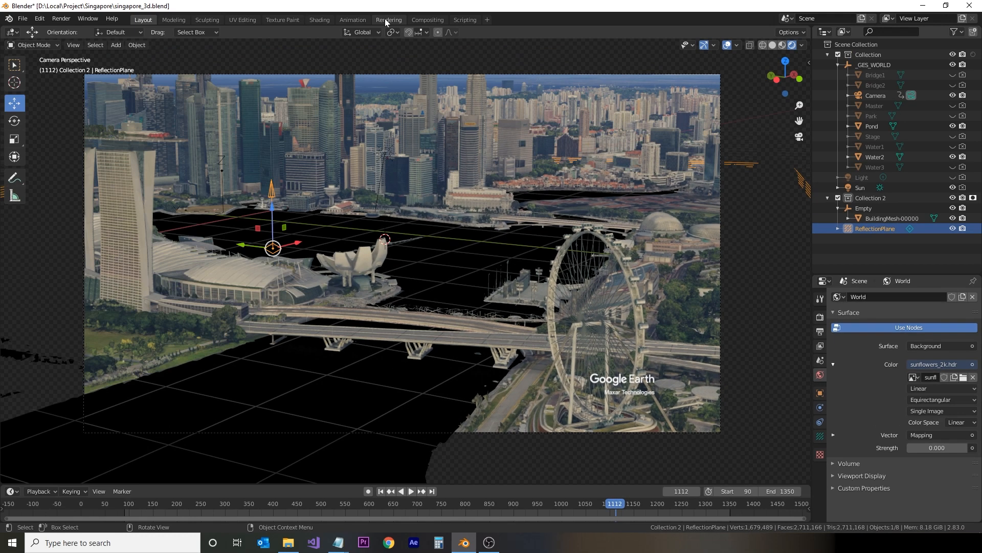
Step: Return to the Rendering workspace and render a test image of the black water mask at frame 1112
left_click(388, 19)
left_click(62, 19)
left_click(84, 41)
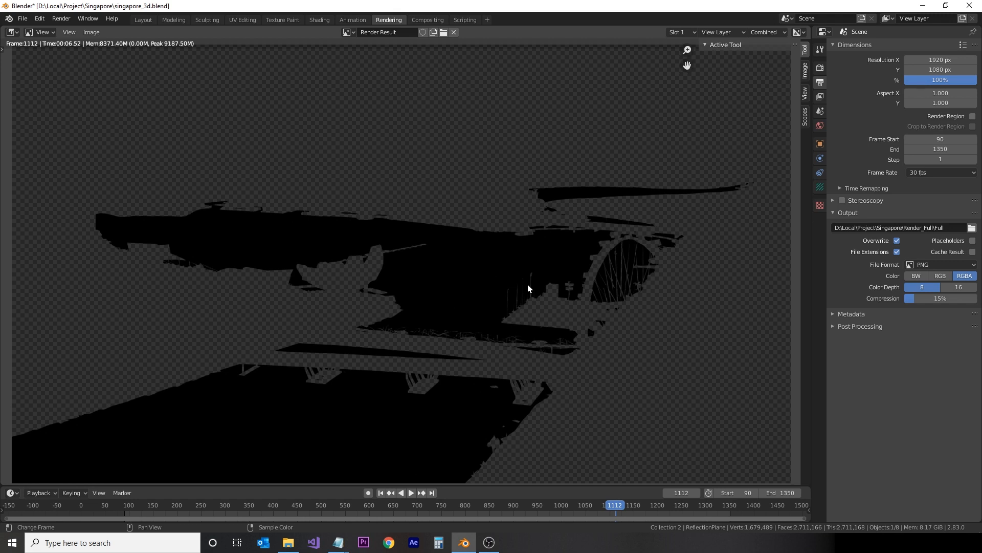
Step: Browse for the render output location and create a folder named Render_water in the Singapore project directory
left_click(972, 229)
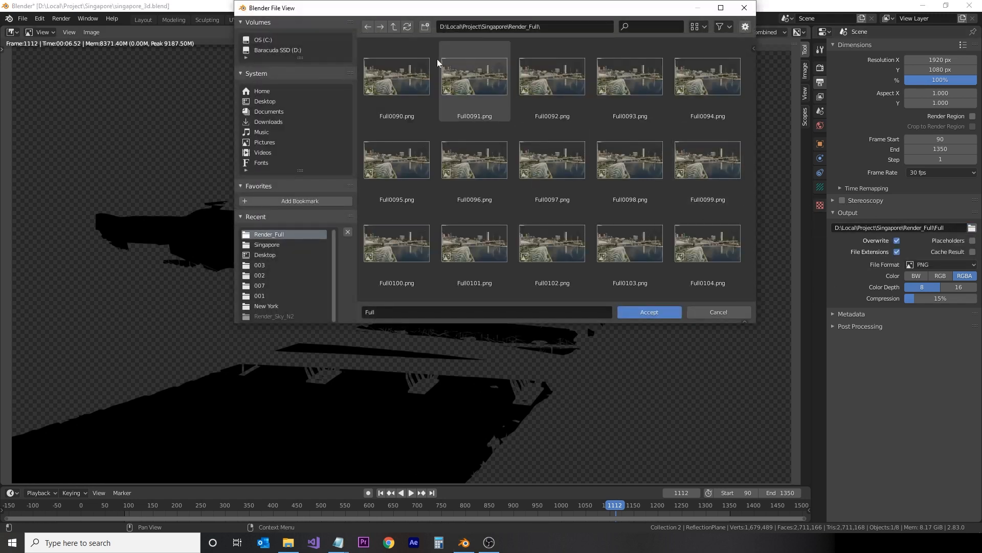
left_click(392, 30)
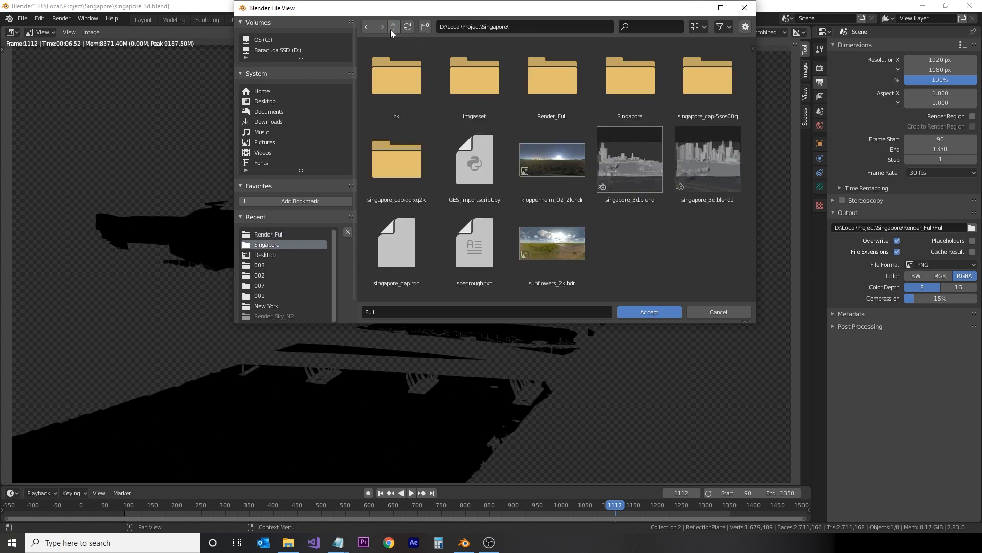
left_click(424, 27)
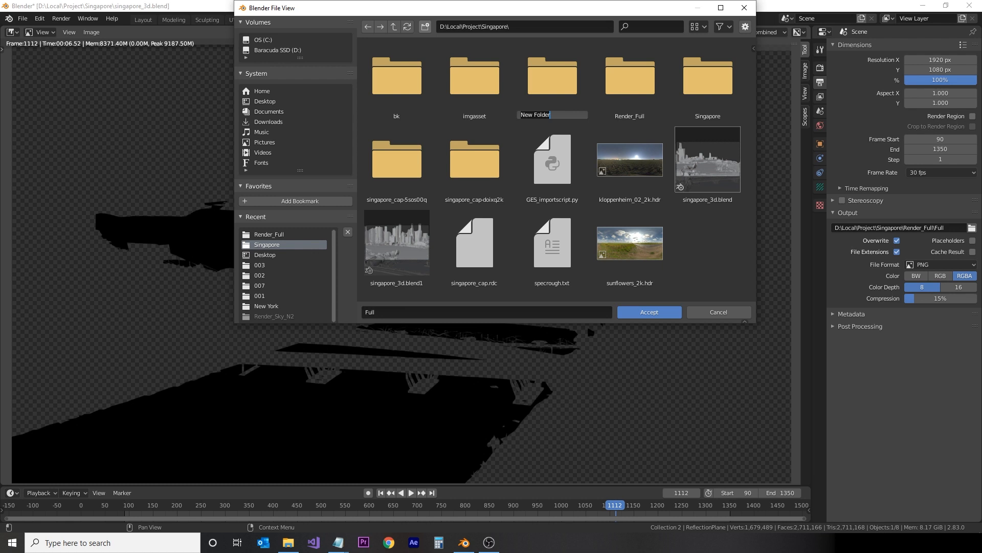
type("Render_")
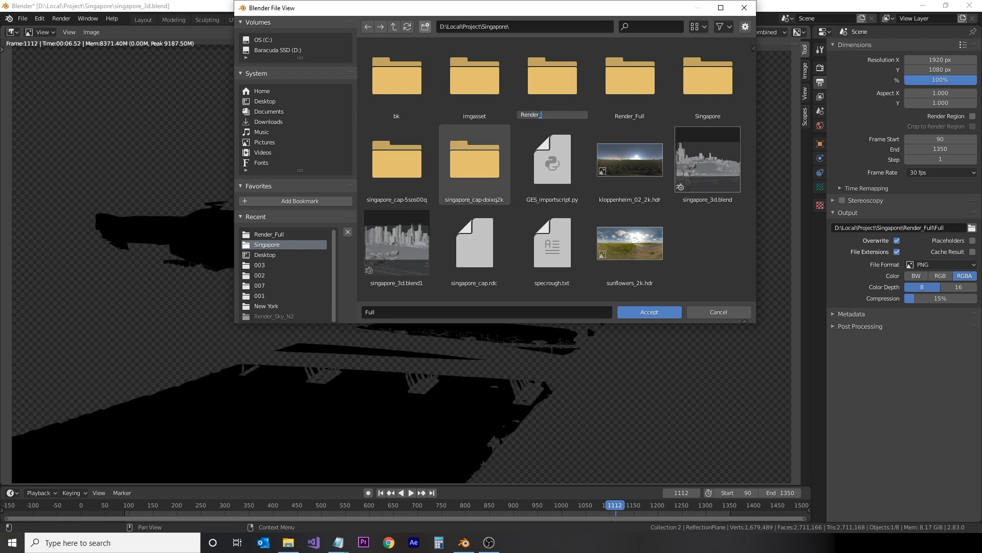
type("water")
key("Return")
key("Return")
Step: Set the render output path to the Render_water folder with the file name prefix Water
left_click(972, 228)
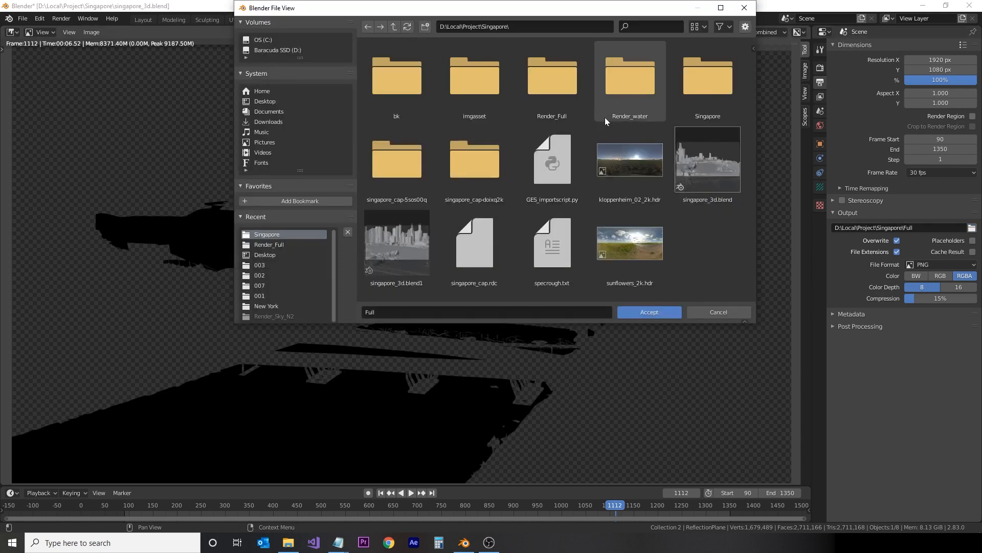
double_click(623, 97)
left_click(401, 314)
type("W")
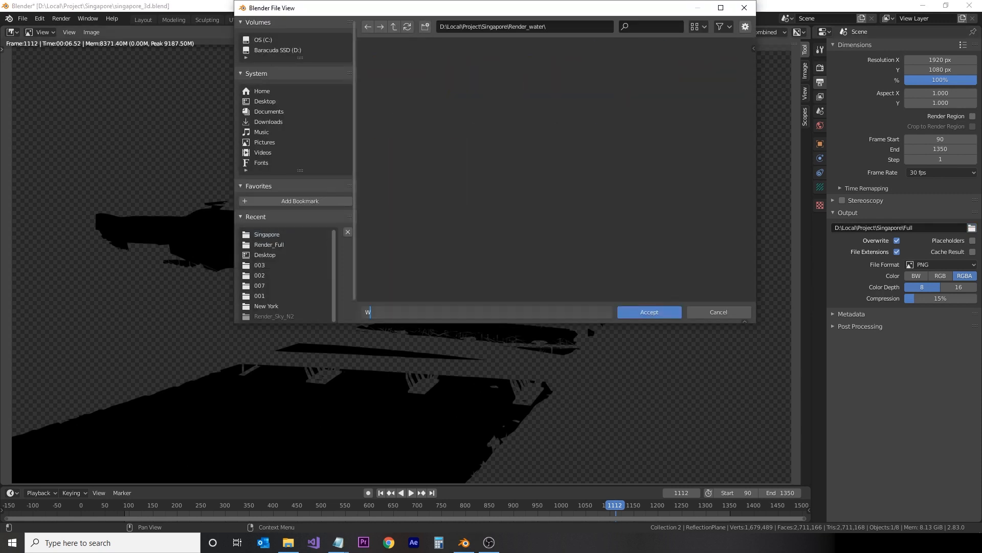
type("ater")
left_click(655, 312)
left_click(655, 312)
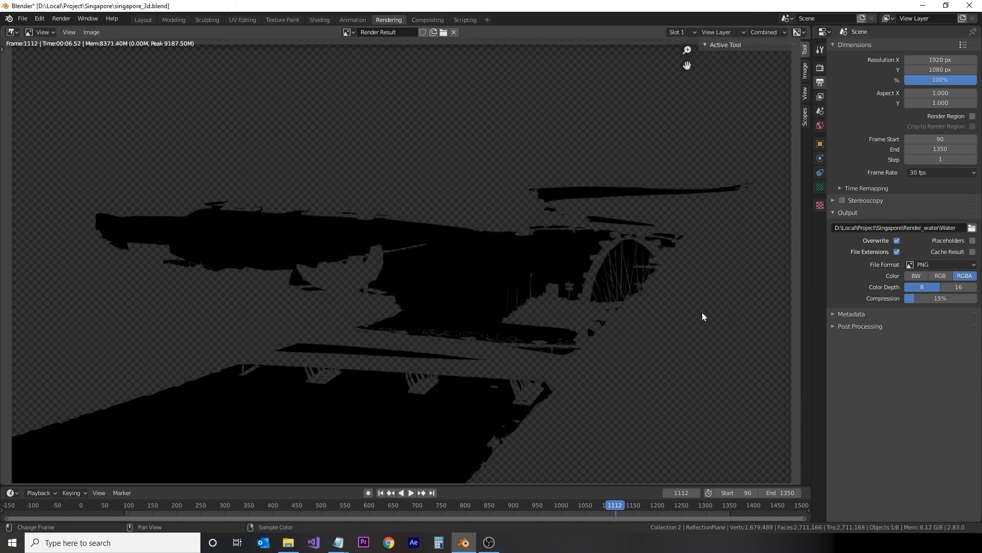
Step: Disable ambient occlusion, screen space reflections and film overscan, and render the water mask animation
left_click(820, 67)
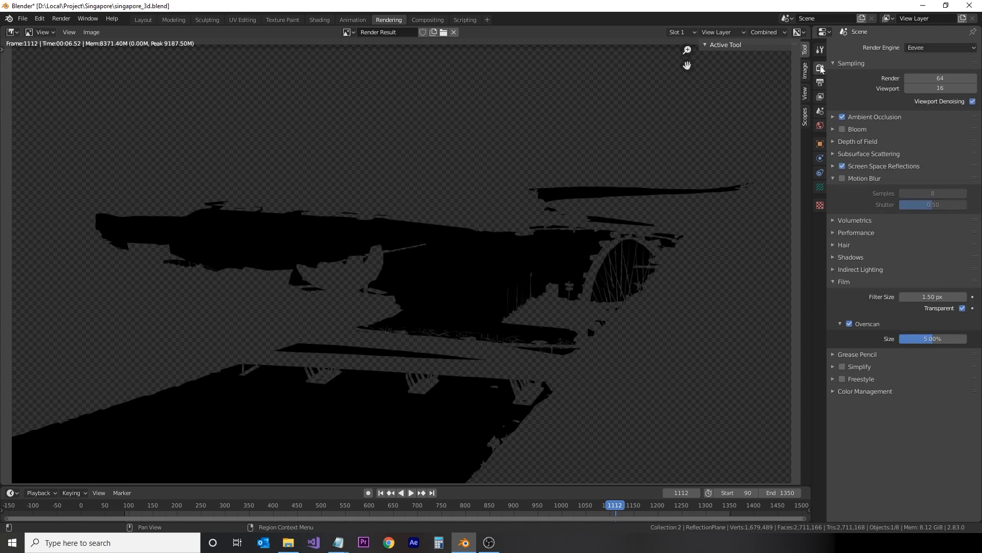
left_click(849, 324)
left_click(61, 18)
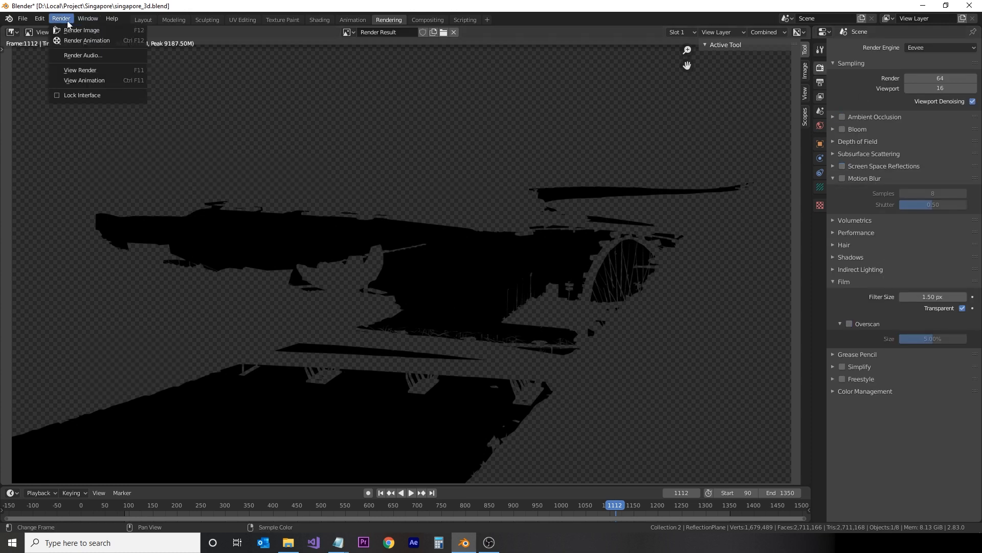
left_click(80, 41)
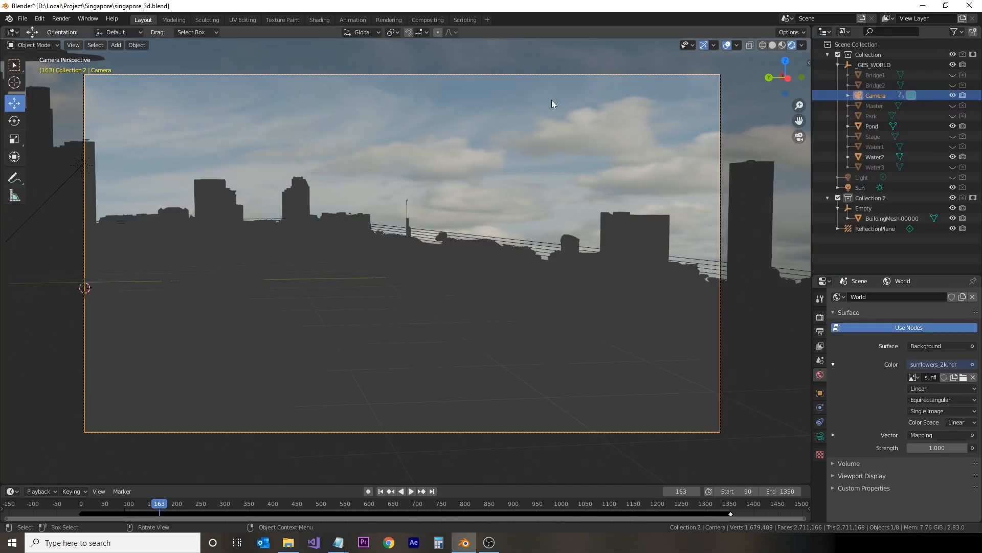
Step: Render a test image of the sky background at frame 163 and render its full animation to the Render_Sky folder
left_click(390, 19)
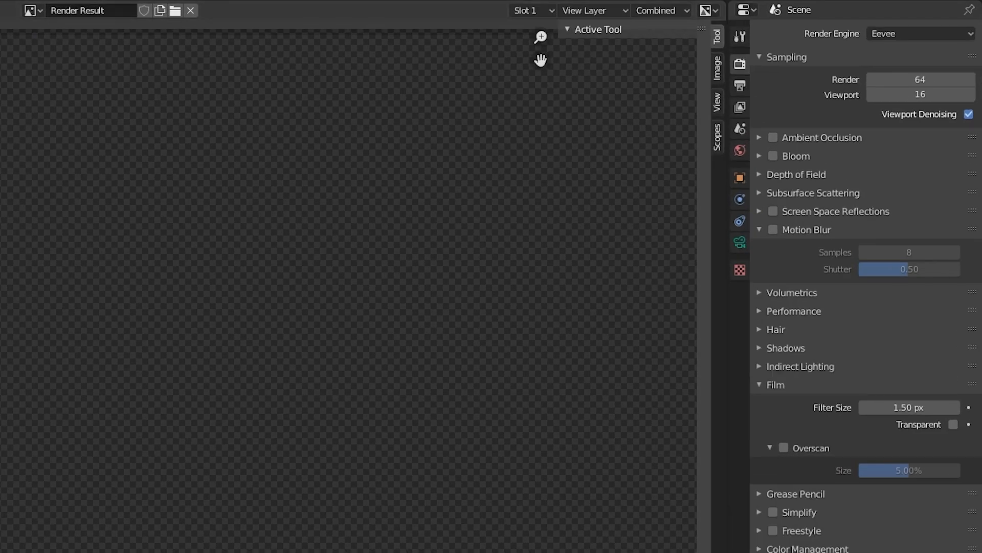
key("F12")
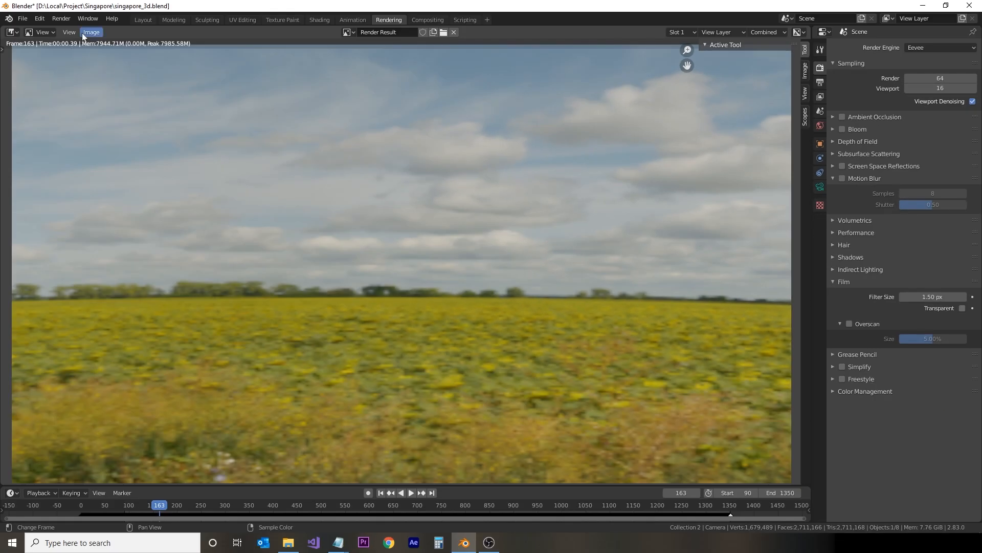
left_click(61, 19)
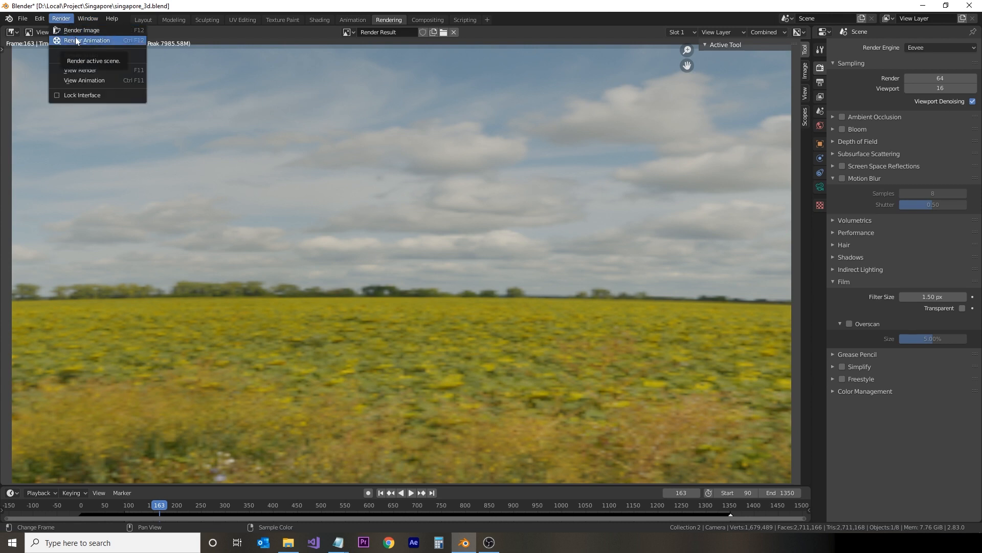
left_click(820, 83)
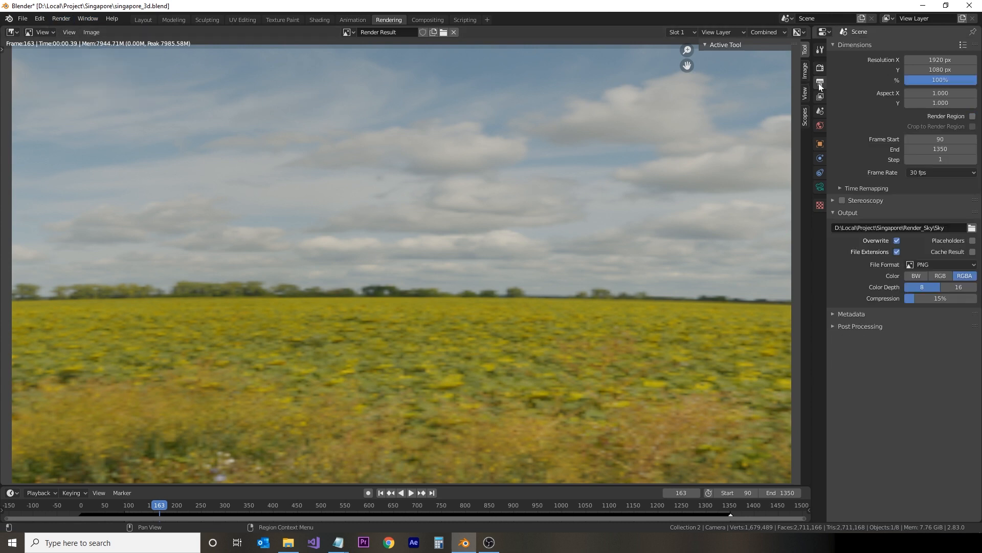
left_click(61, 18)
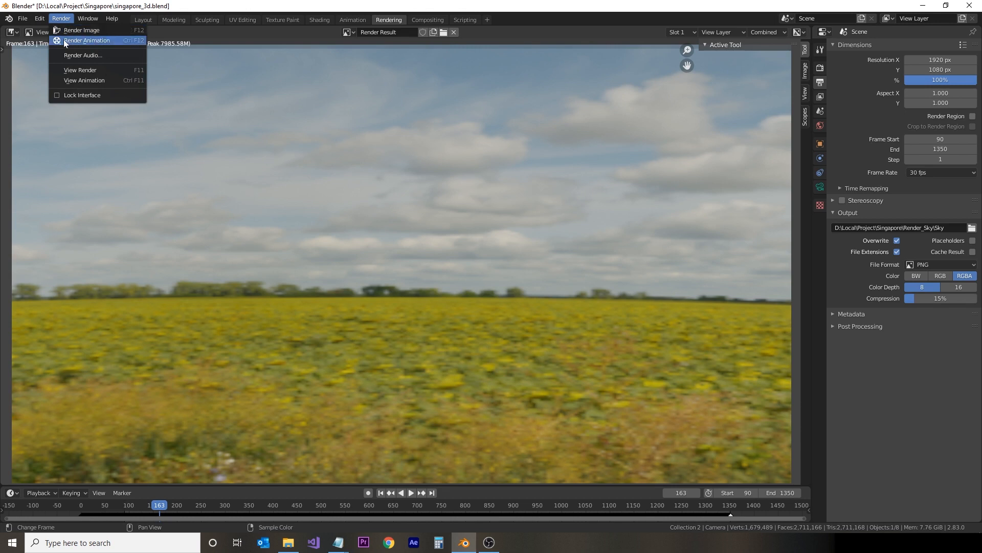
left_click(66, 41)
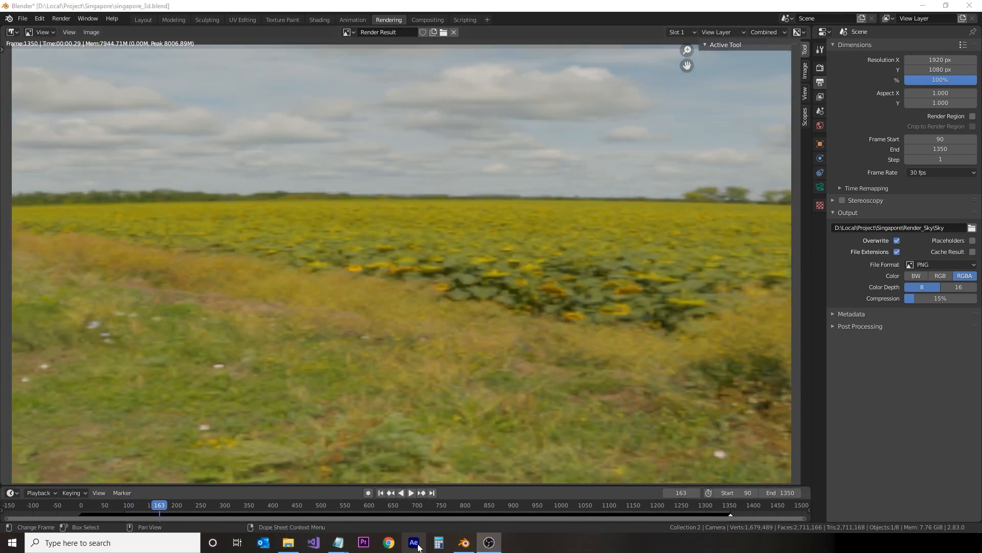
Step: Switch to After Effects and import the JPEG sequence starting at Singapore_0000.jpeg from the Singapore project's footage folder
left_click(413, 542)
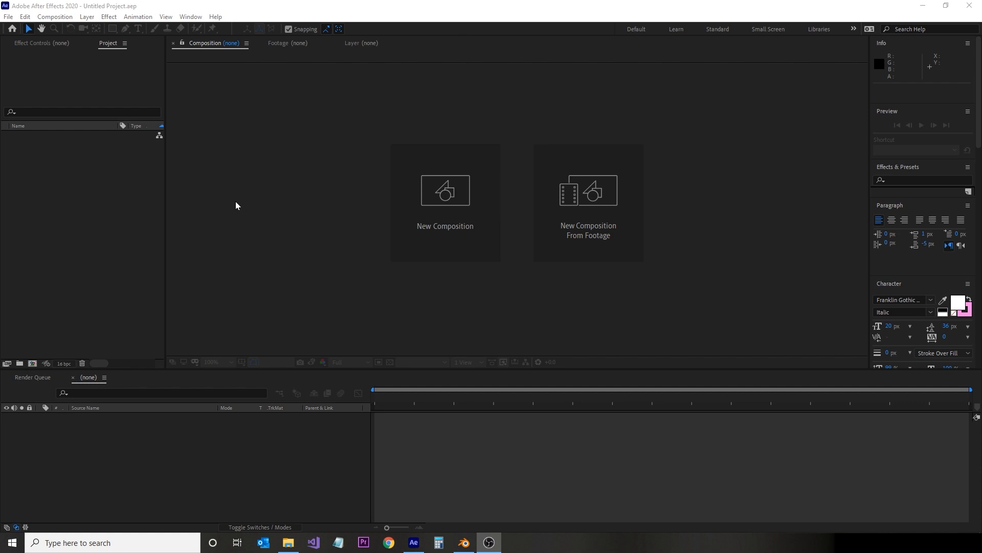
right_click(93, 191)
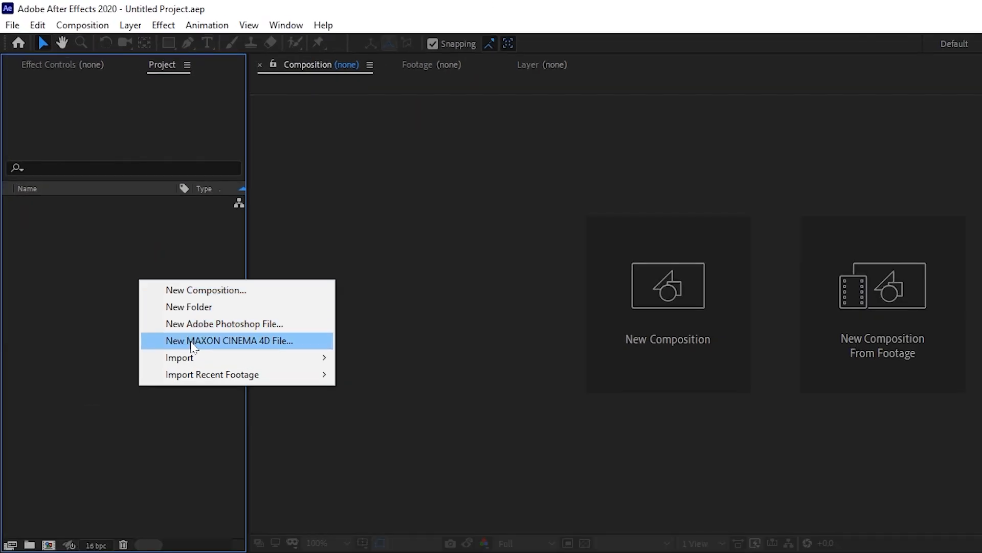
mouse_move(126, 242)
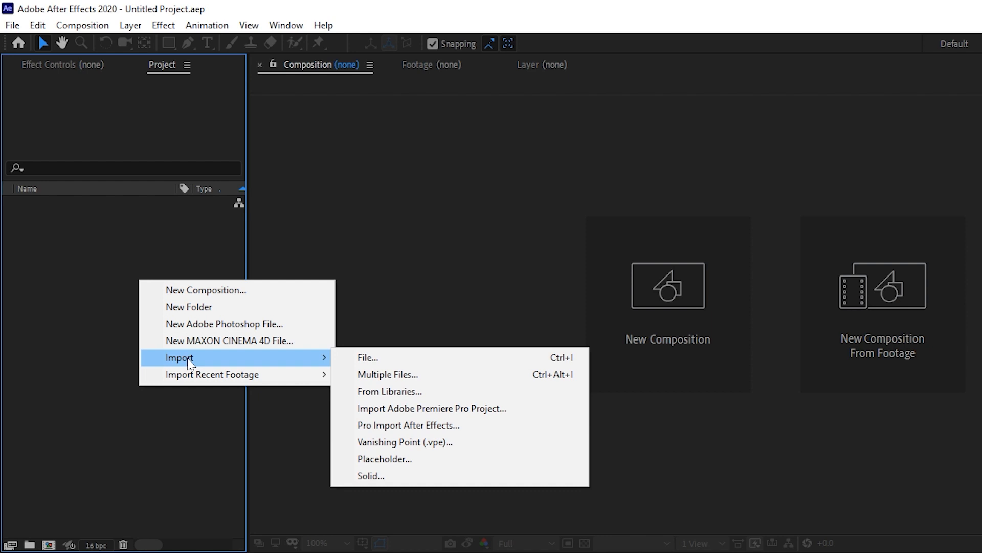
left_click(374, 356)
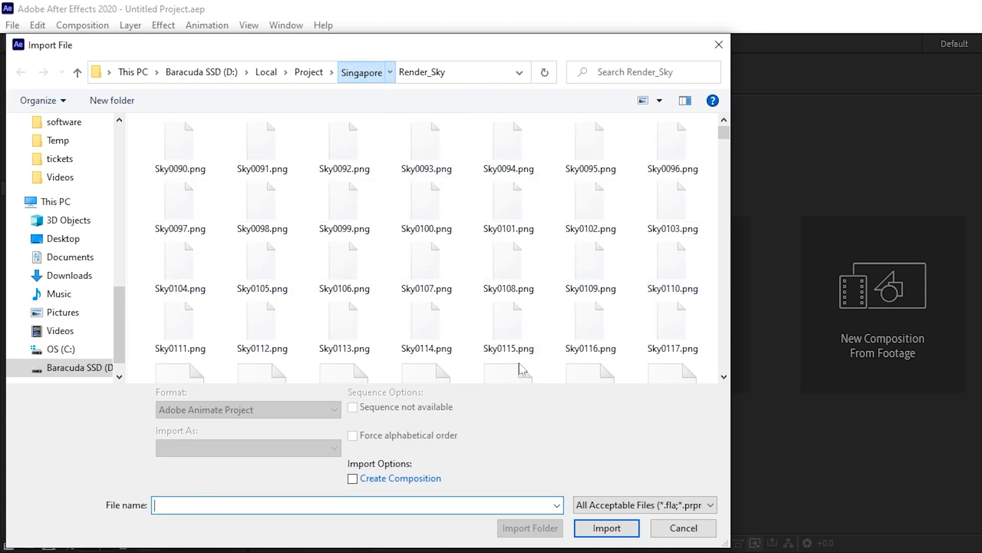
left_click(362, 77)
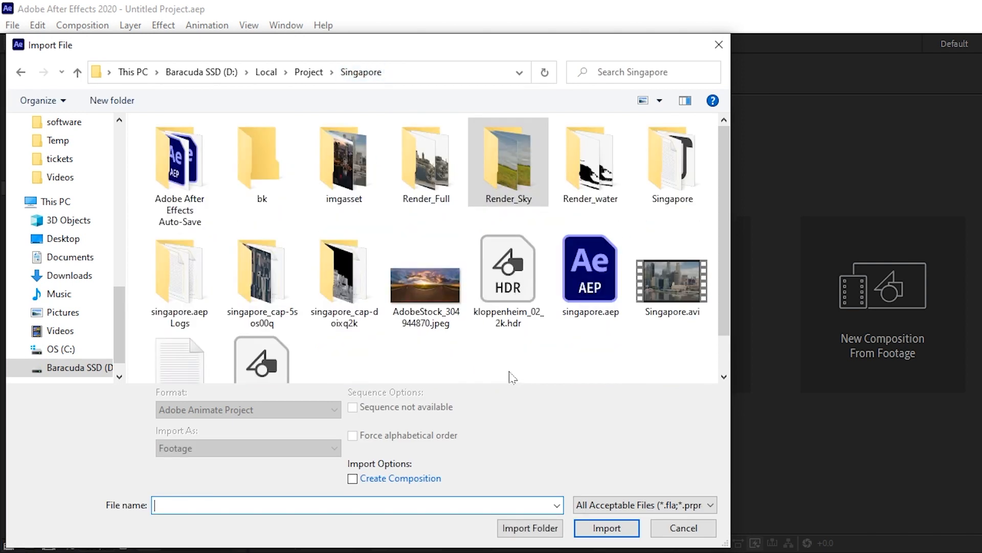
double_click(680, 194)
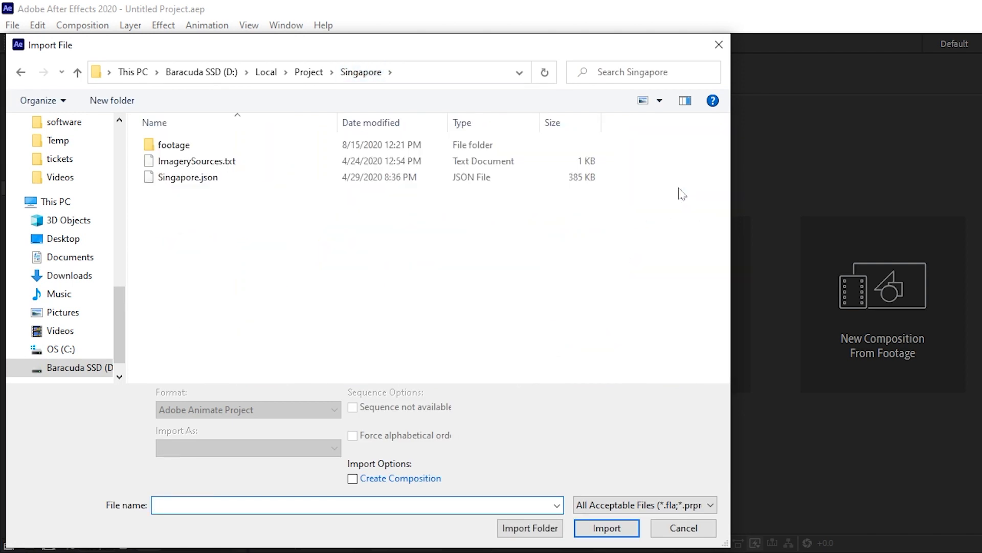
double_click(187, 145)
left_click(171, 134)
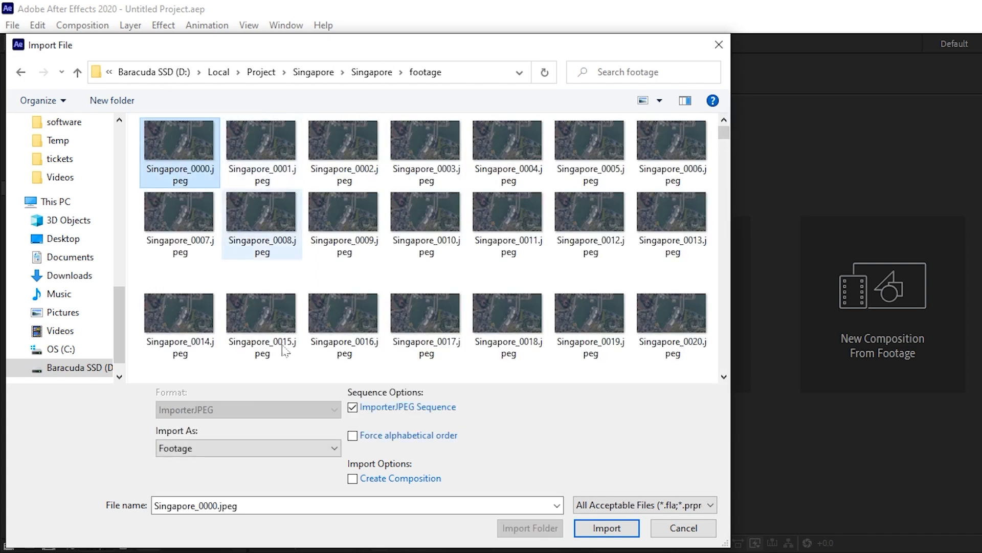
left_click(612, 529)
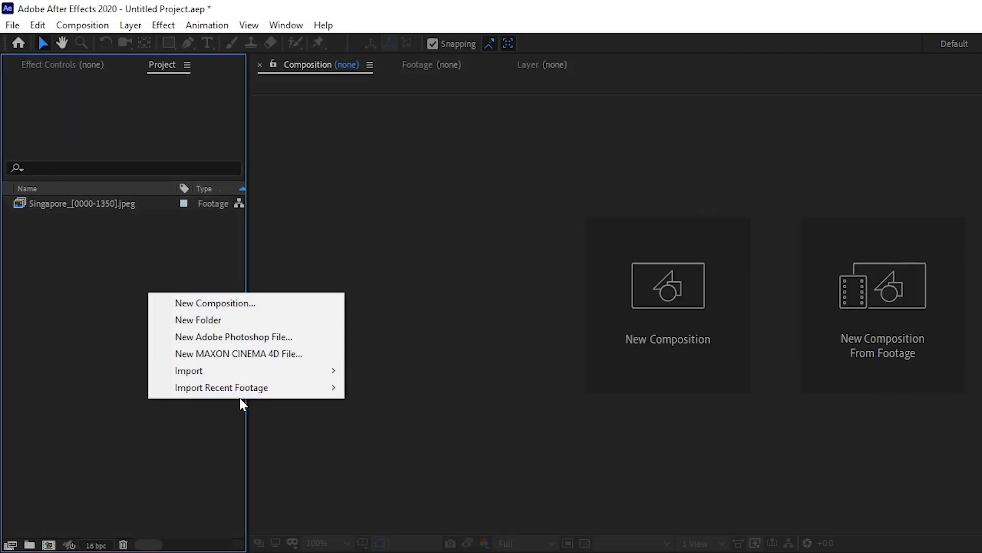
Step: Import the full pass as a PNG sequence starting at Full0090.png from the Render_Full folder
mouse_move(239, 372)
left_click(415, 372)
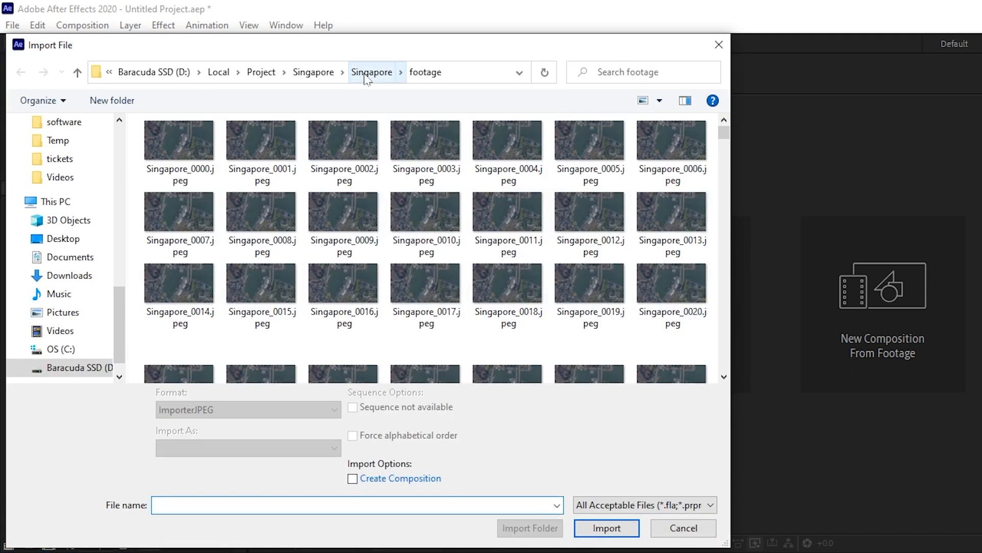
left_click(313, 72)
left_click(498, 169)
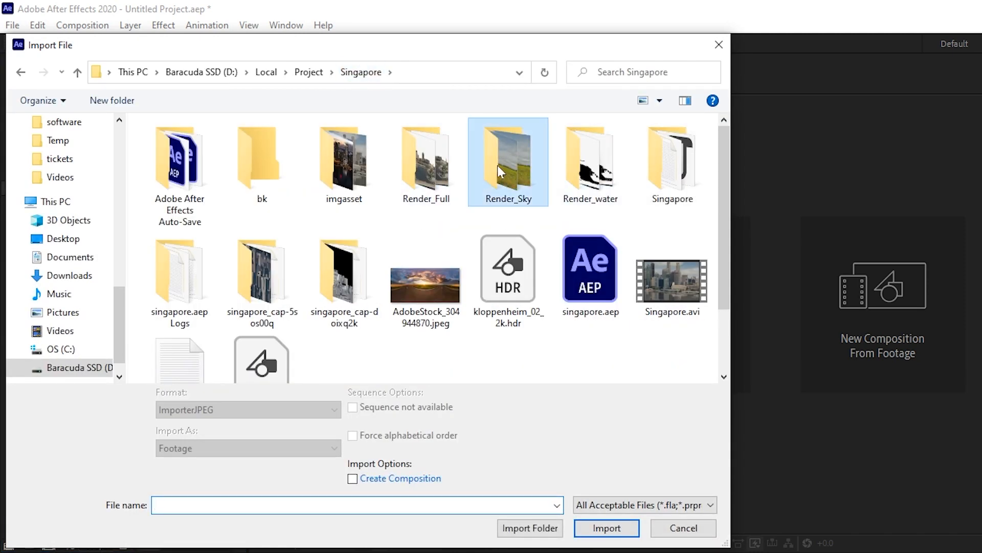
double_click(497, 164)
left_click(361, 72)
left_click(439, 171)
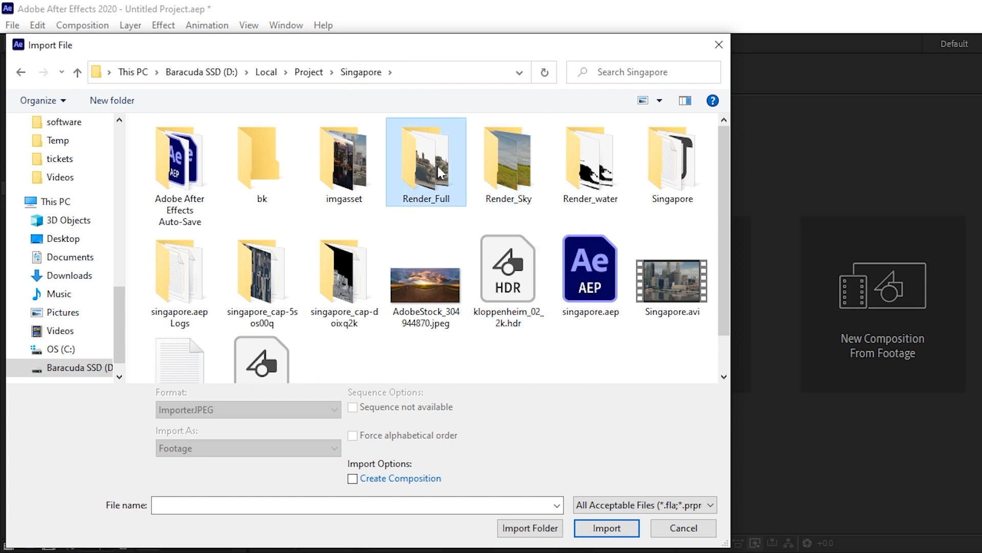
double_click(439, 172)
left_click(179, 146)
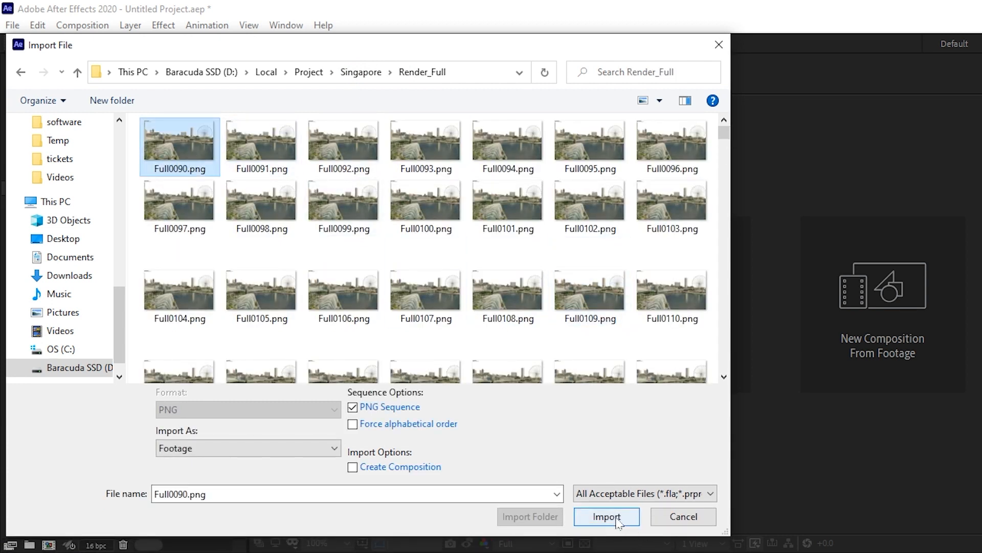
left_click(617, 519)
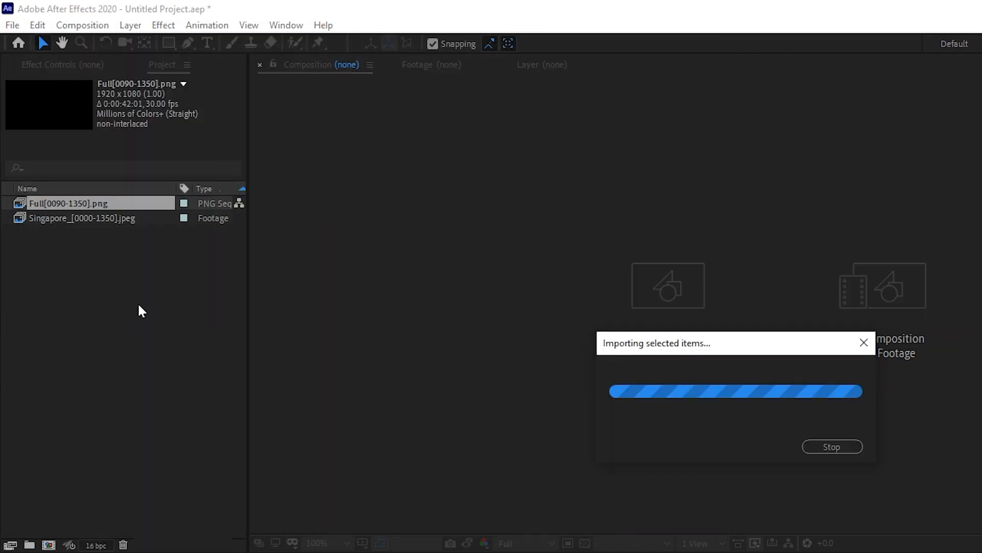
Step: Import the water mask as a PNG sequence starting at Water0090.png from the Render_water folder
right_click(138, 302)
mouse_move(213, 379)
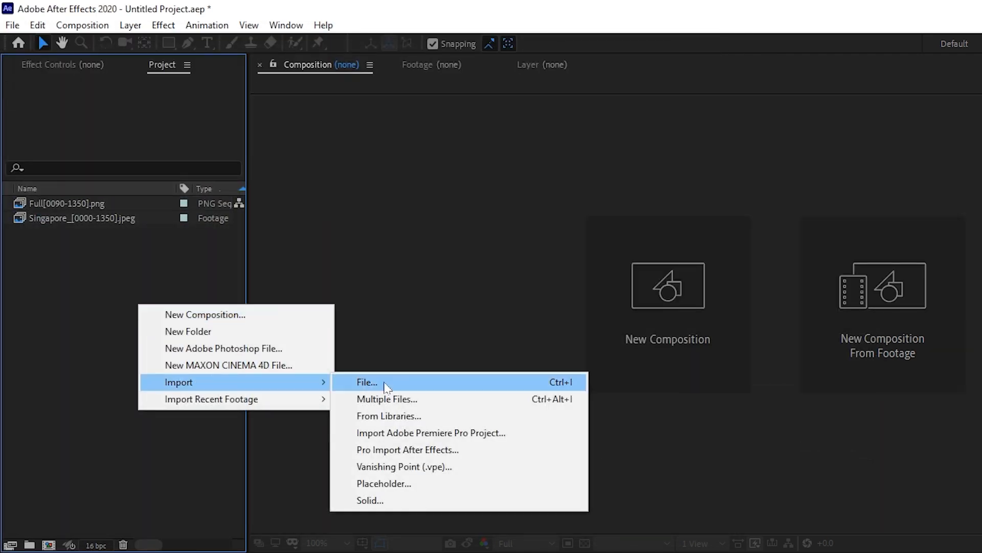
left_click(411, 382)
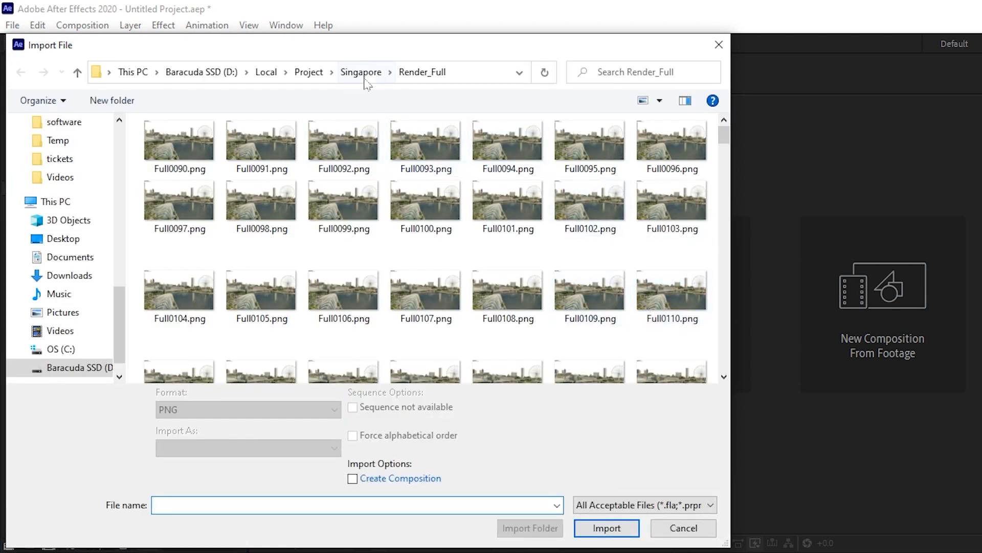
left_click(364, 74)
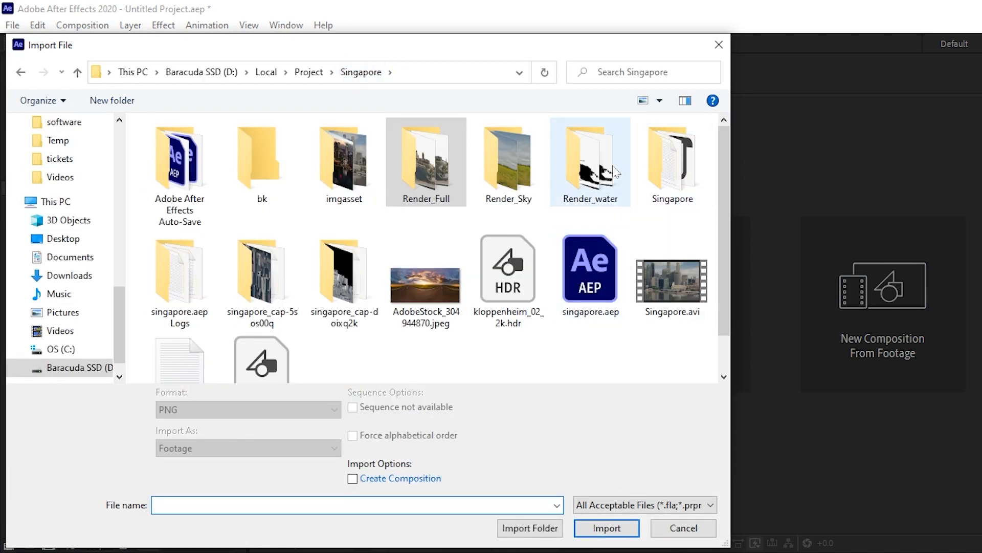
double_click(591, 167)
left_click(179, 174)
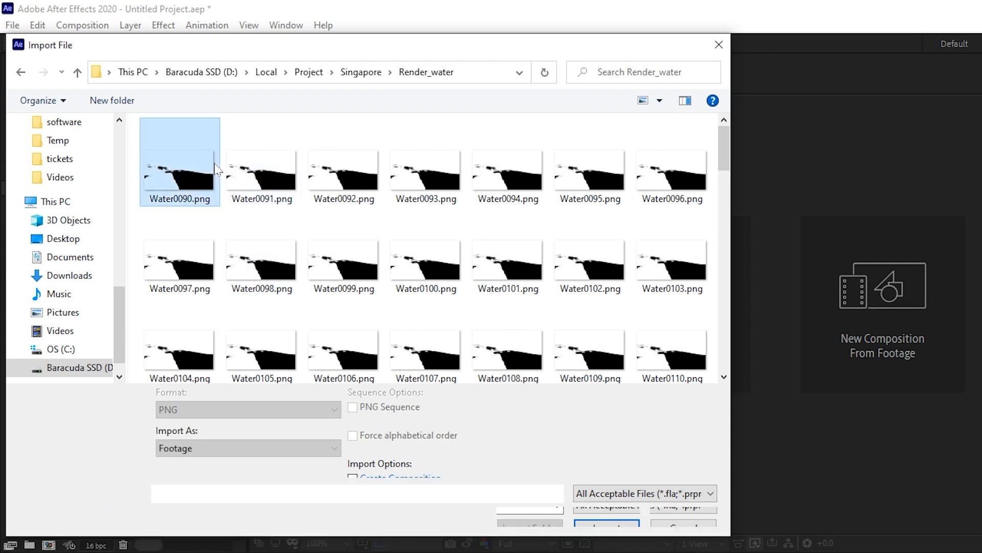
left_click(607, 516)
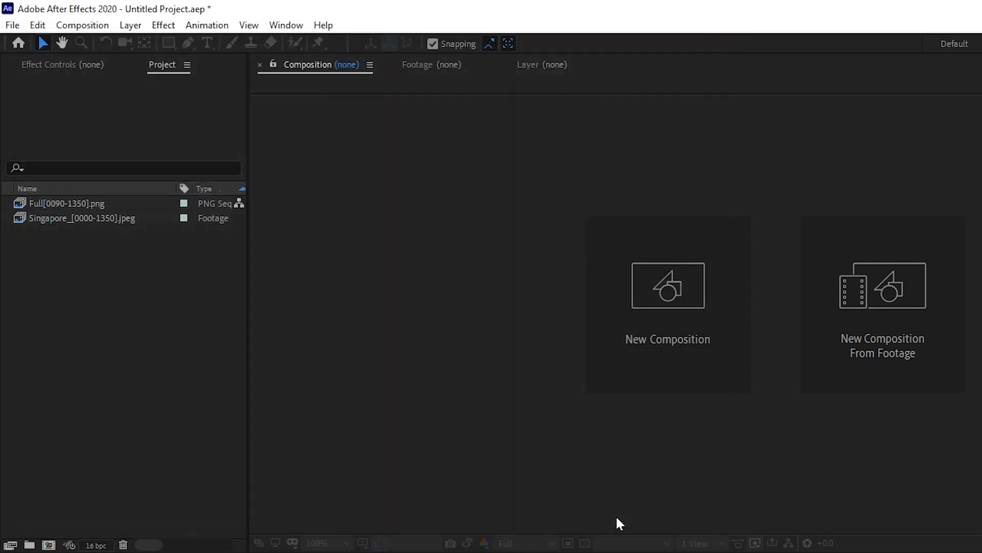
Step: Import the sky pass as a PNG sequence starting at Sky0090.png from the Render_Sky folder
right_click(159, 322)
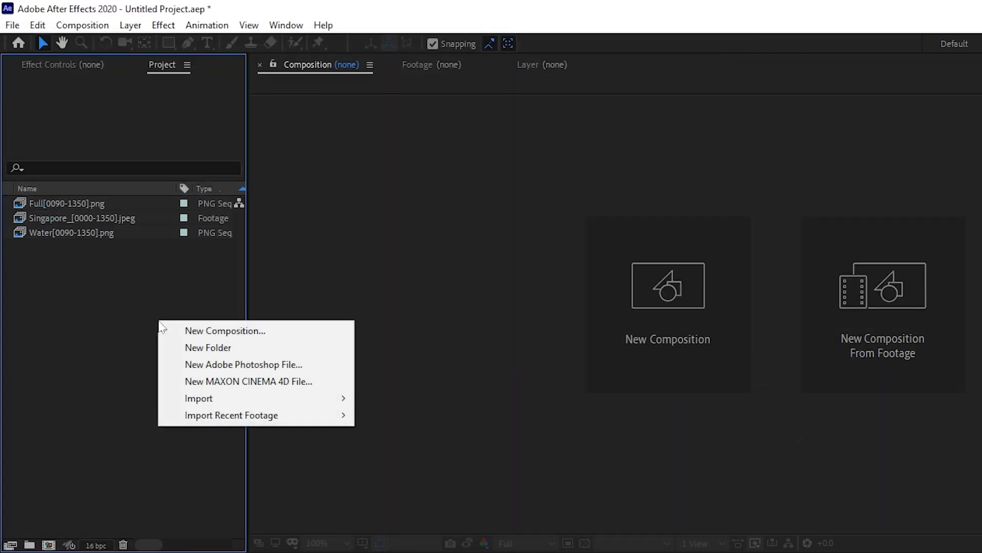
mouse_move(203, 404)
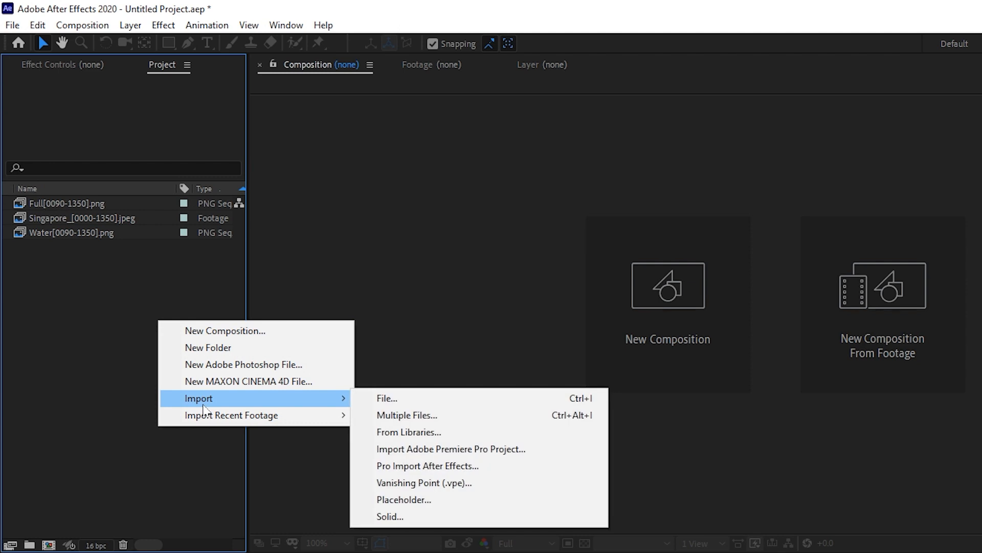
left_click(434, 400)
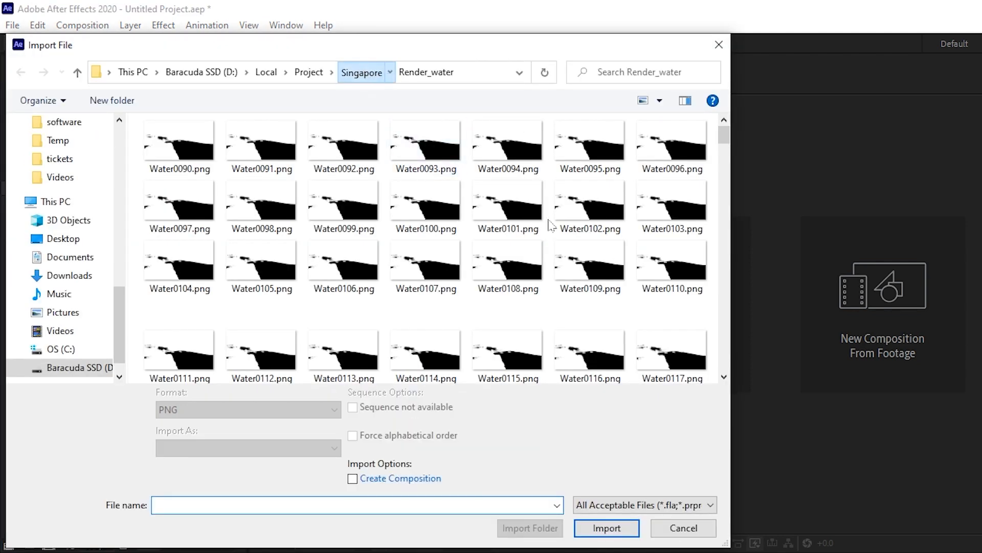
left_click(359, 72)
left_click(512, 171)
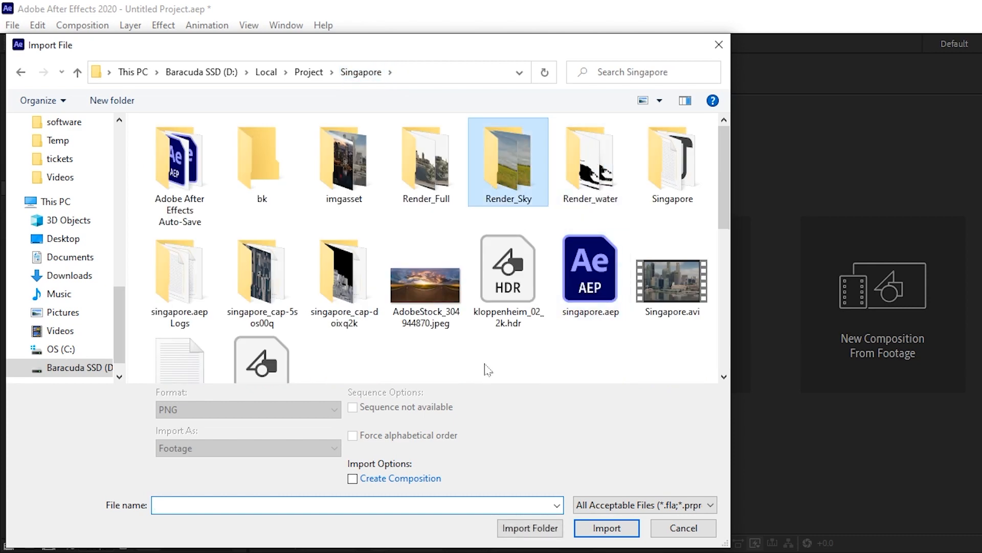
double_click(512, 172)
left_click(179, 143)
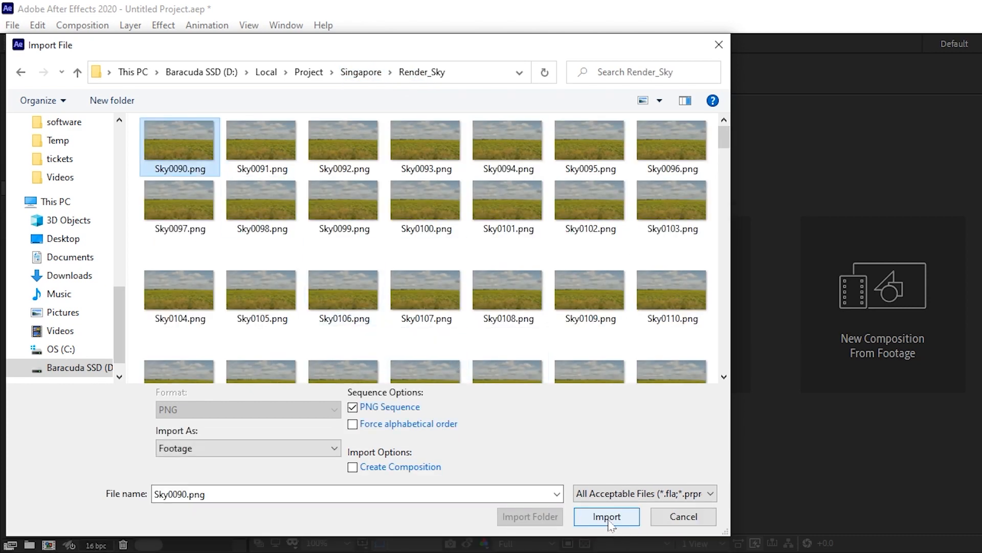
left_click(609, 518)
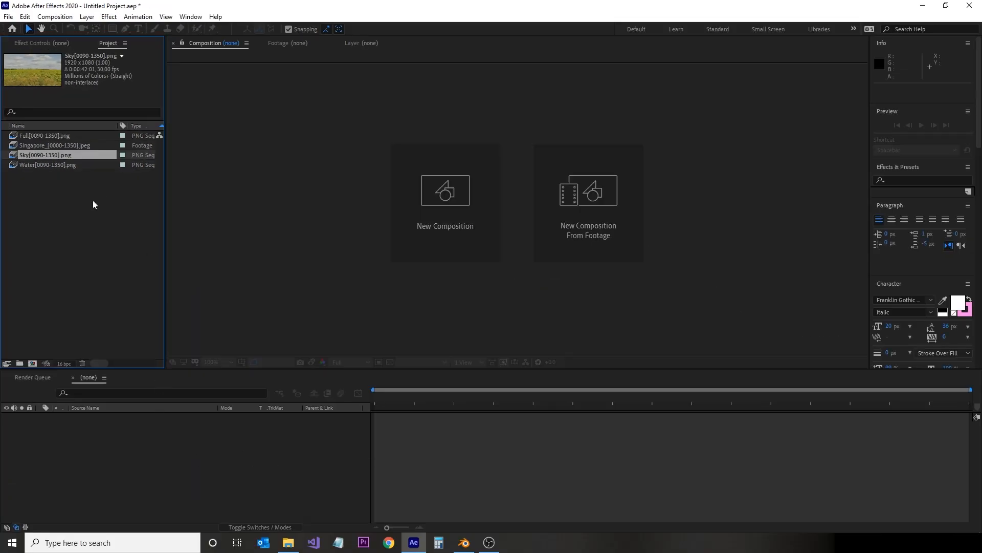
Step: Create a composition from the Singapore_[0000-1350].jpeg footage by placing it in the empty timeline
left_click(44, 136)
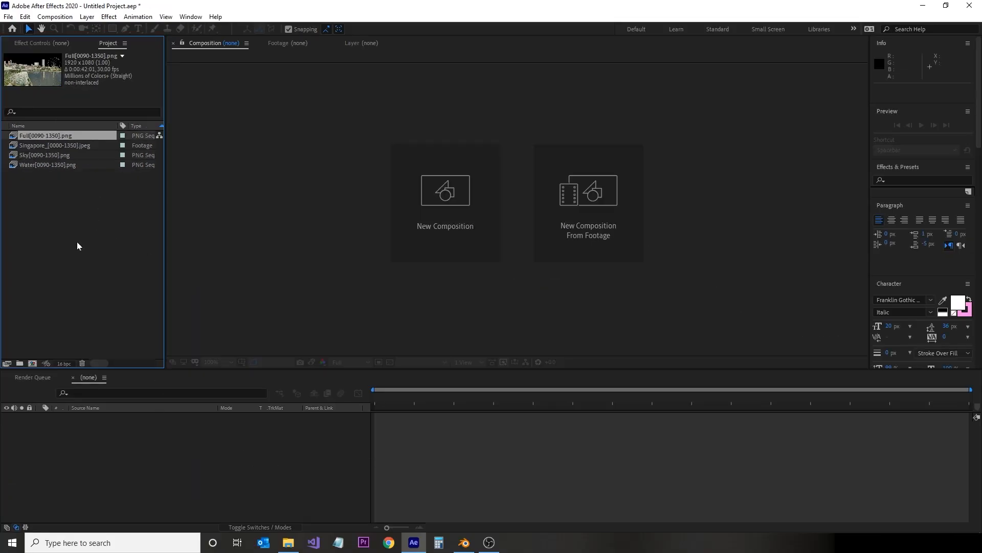
left_click(35, 148)
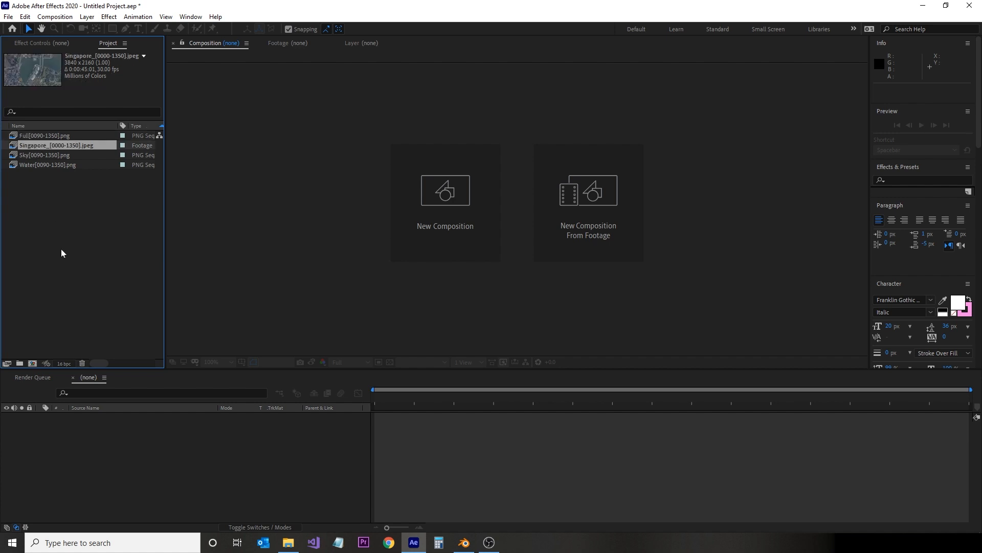
left_click_drag(28, 149, 75, 423)
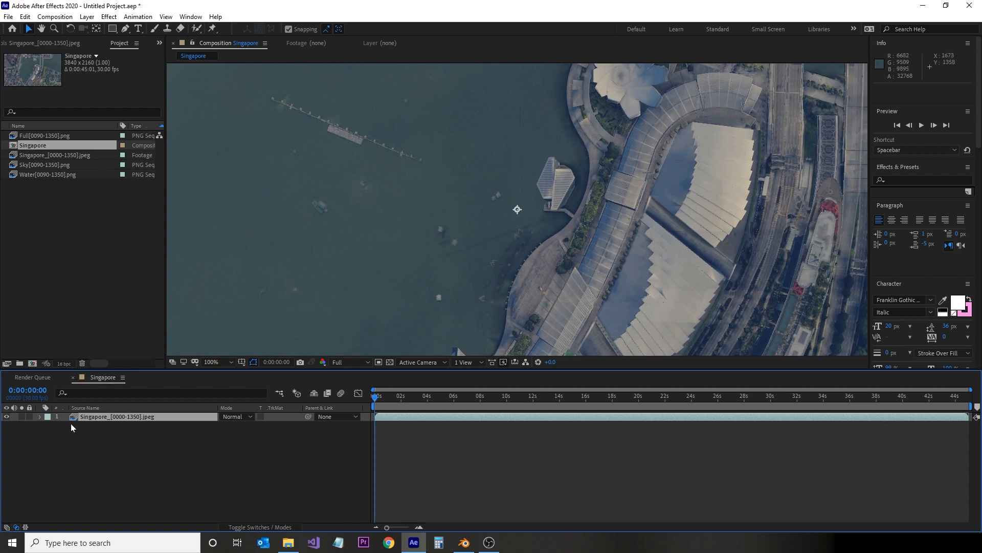
Step: Set the scale of the Singapore_[0000-1350].jpeg layer to 50%
left_click(41, 417)
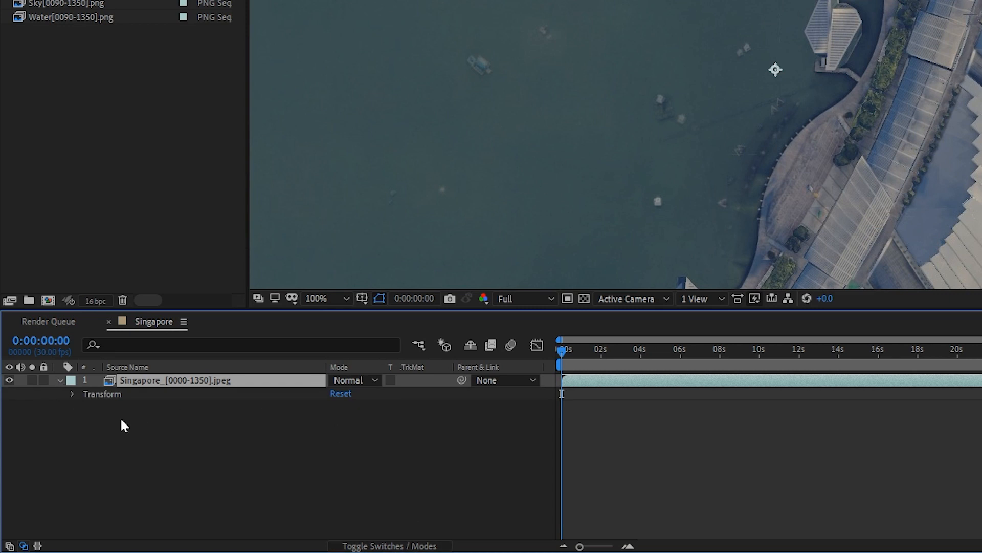
left_click(72, 394)
left_click(355, 432)
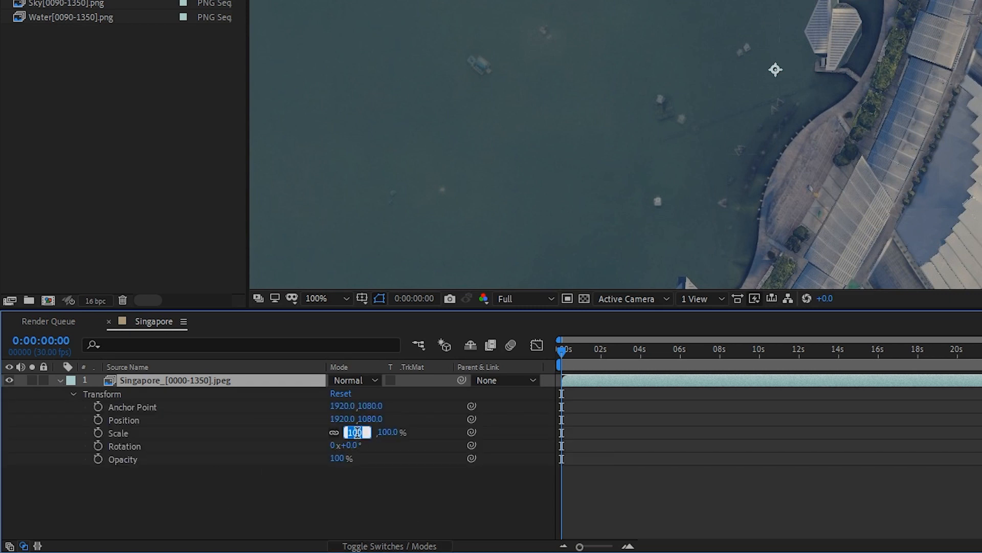
type("50")
key("Return")
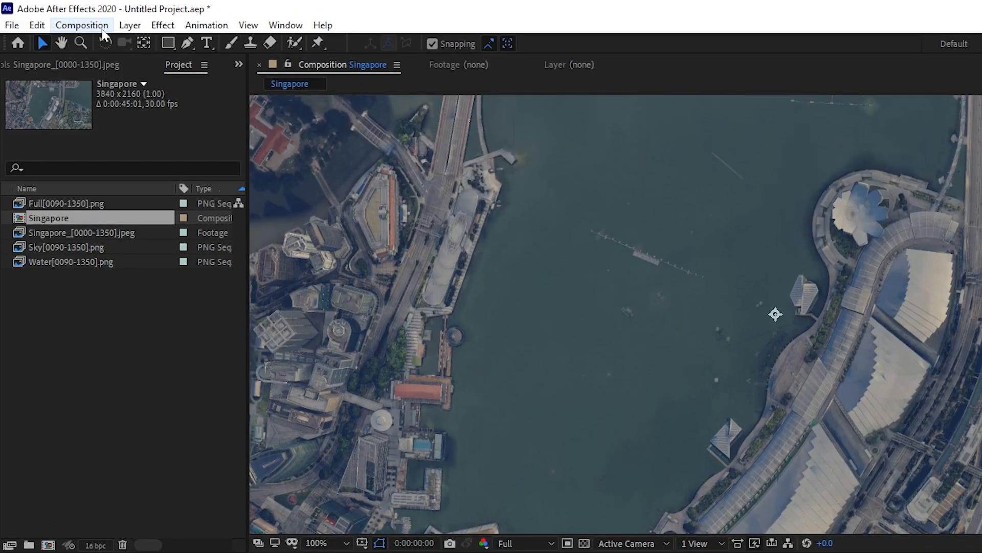
Step: Set the Singapore composition's height to 1080 px with the aspect ratio locked to 16:9, giving a 1920 x 1080 frame
left_click(82, 25)
left_click(126, 66)
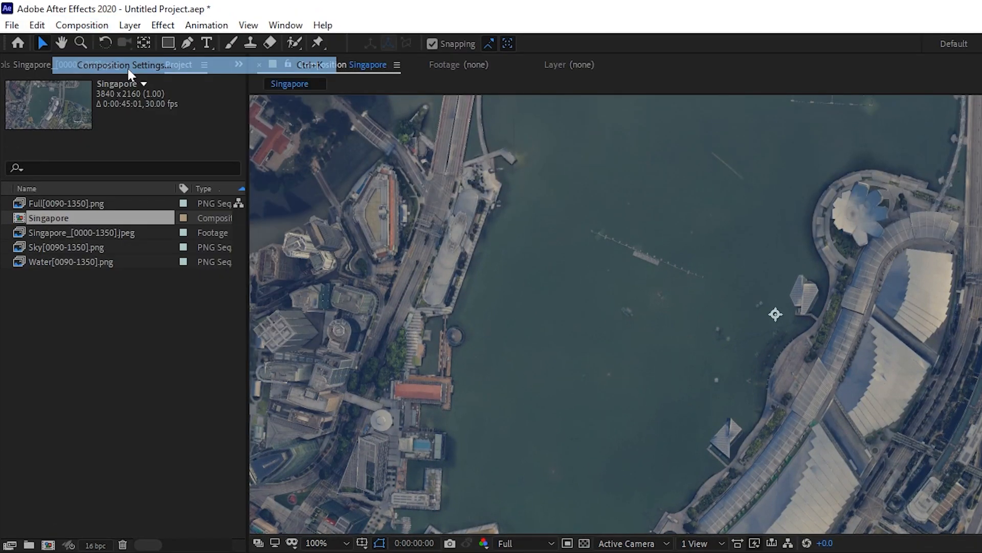
left_click(111, 143)
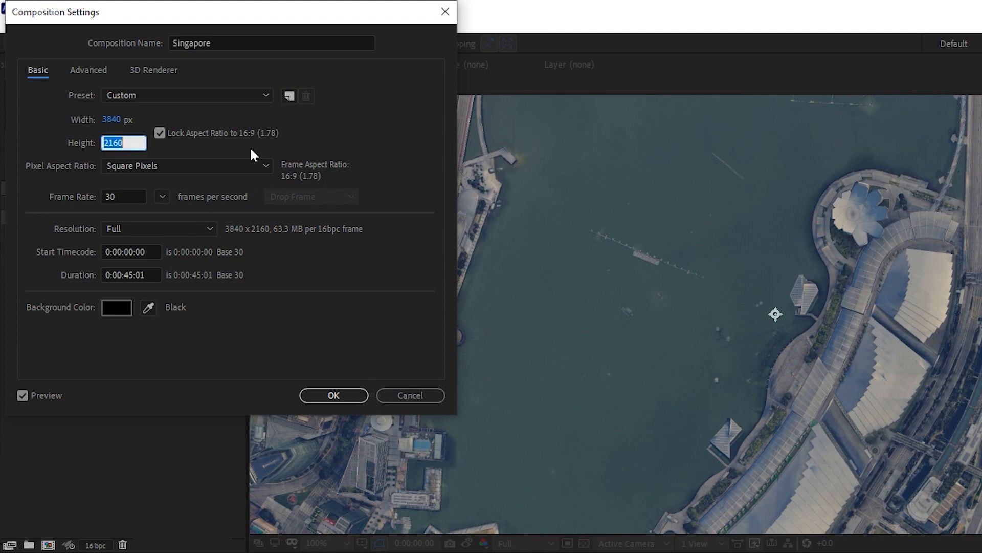
type("1080")
left_click(333, 394)
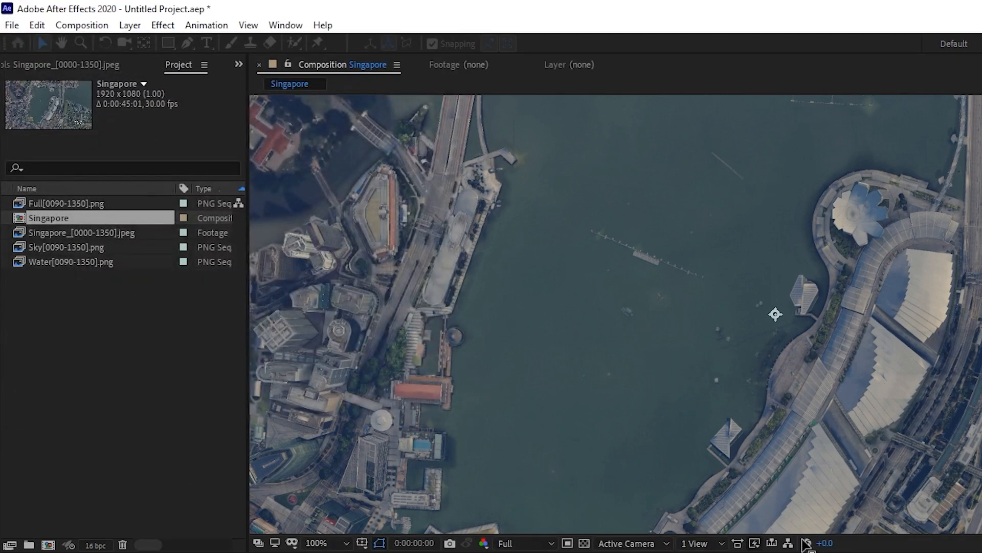
scroll(726, 318, "down", 1)
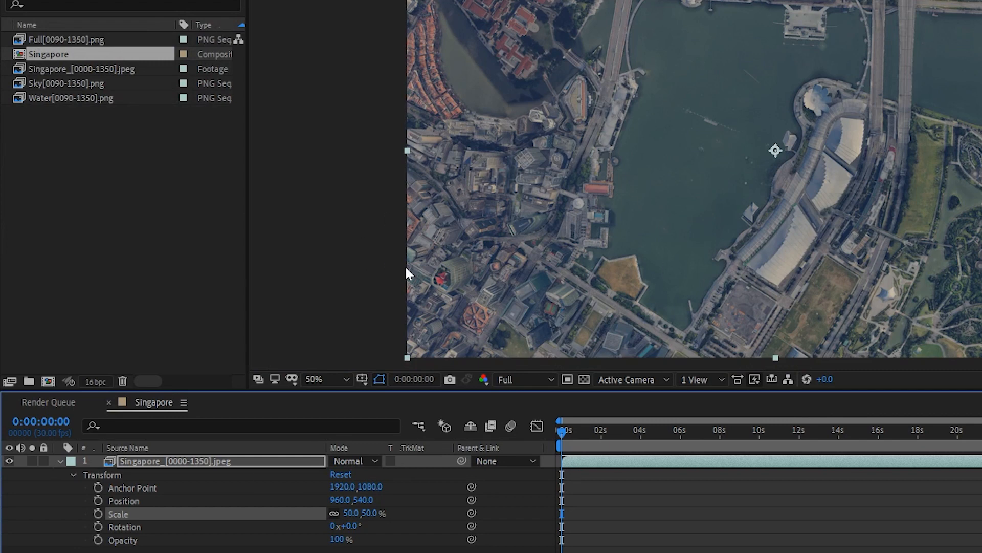
Step: Pre-compose the Singapore_[0000-1350].jpeg layer as Singapore_[0000-1350].jpeg Comp 1, moving all attributes into the new composition
right_click(160, 463)
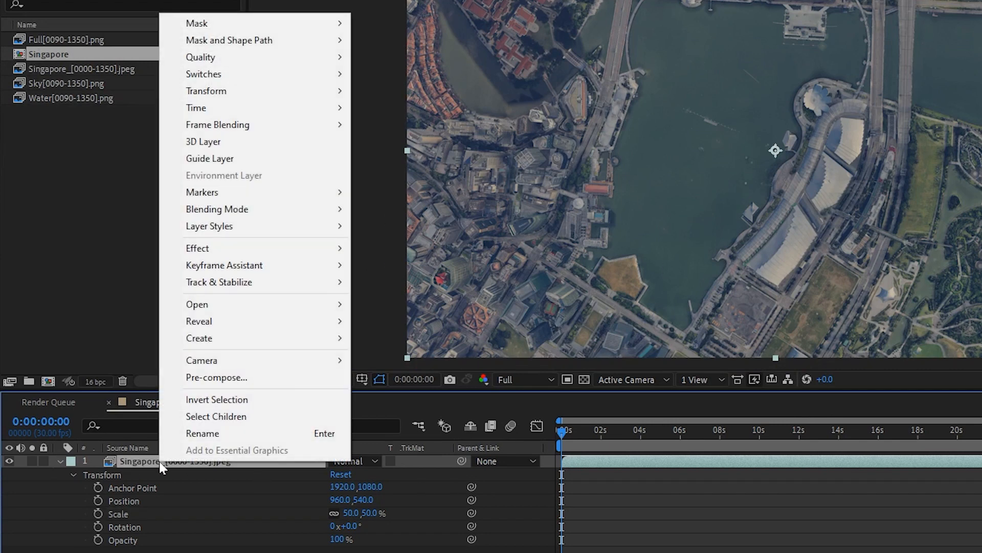
left_click(222, 380)
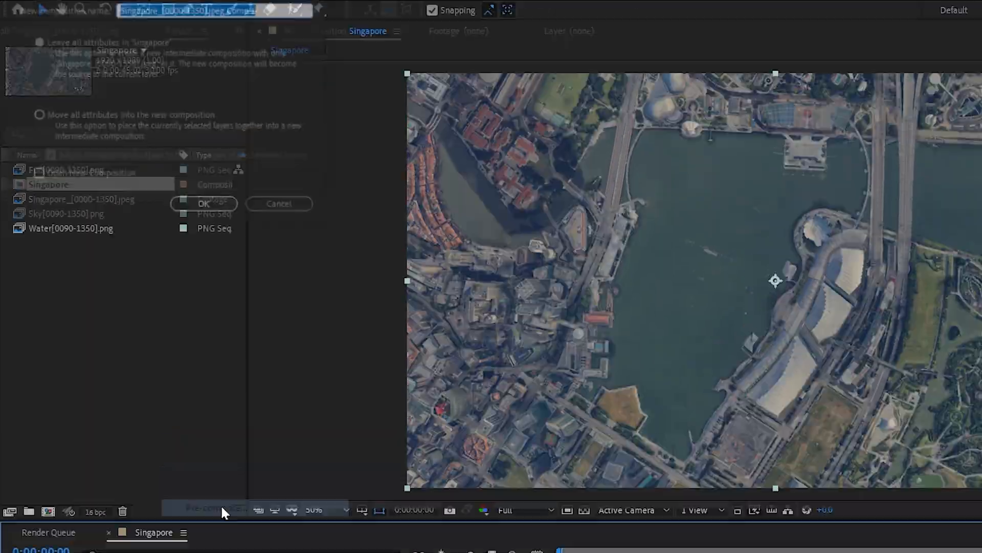
left_click(154, 206)
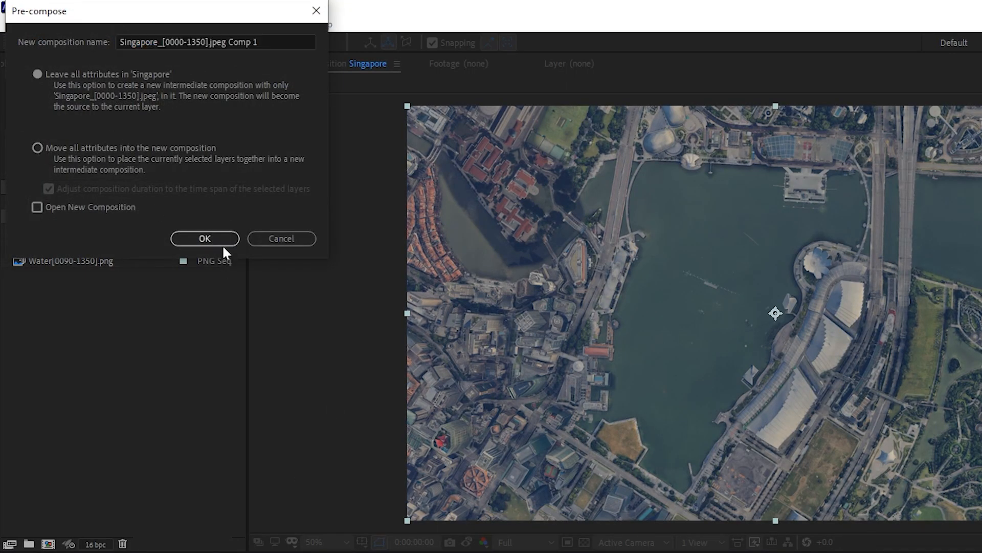
left_click(38, 147)
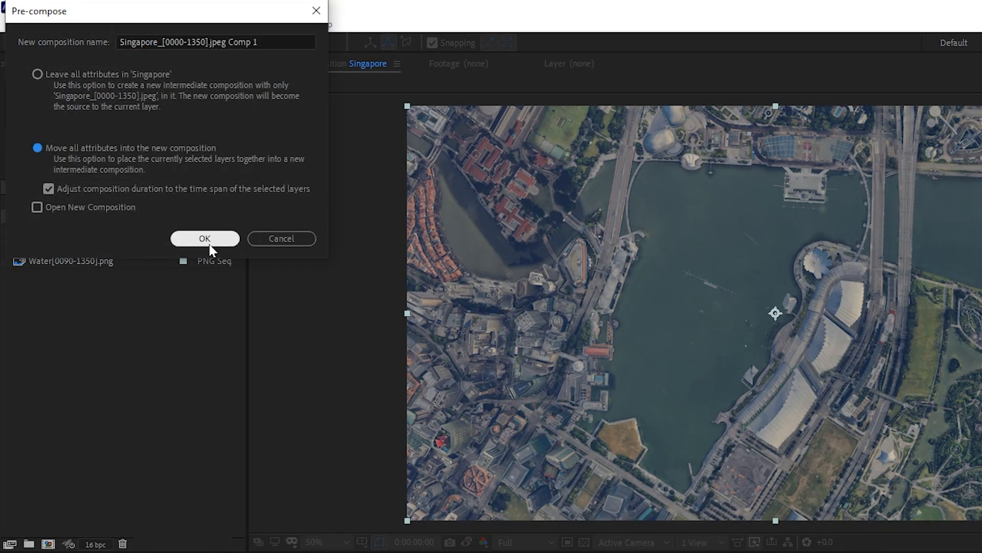
left_click(209, 245)
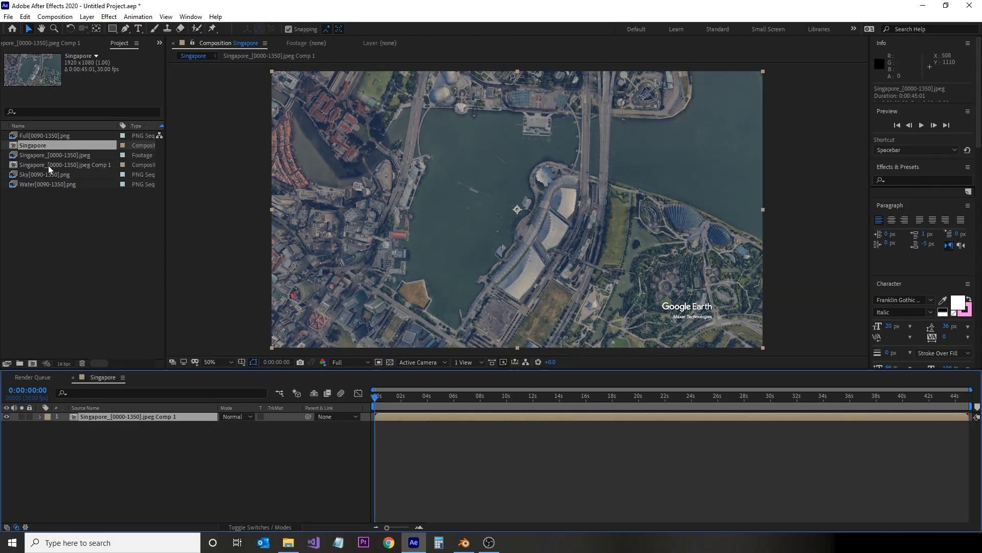
Step: Add the Full[0090-1350].png sequence above the footage layer and shift its start to about 0:00:02:24
left_click(44, 135)
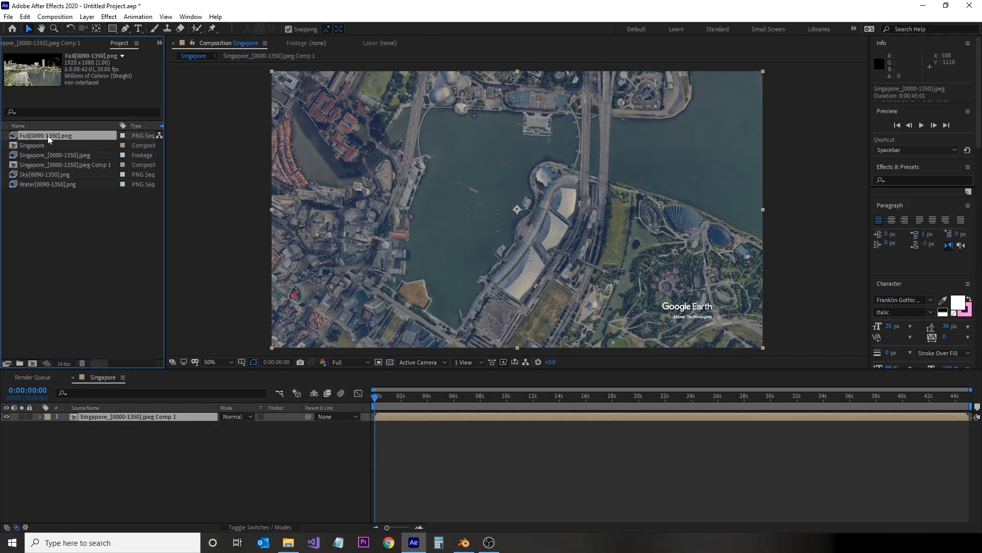
left_click_drag(39, 139, 135, 419)
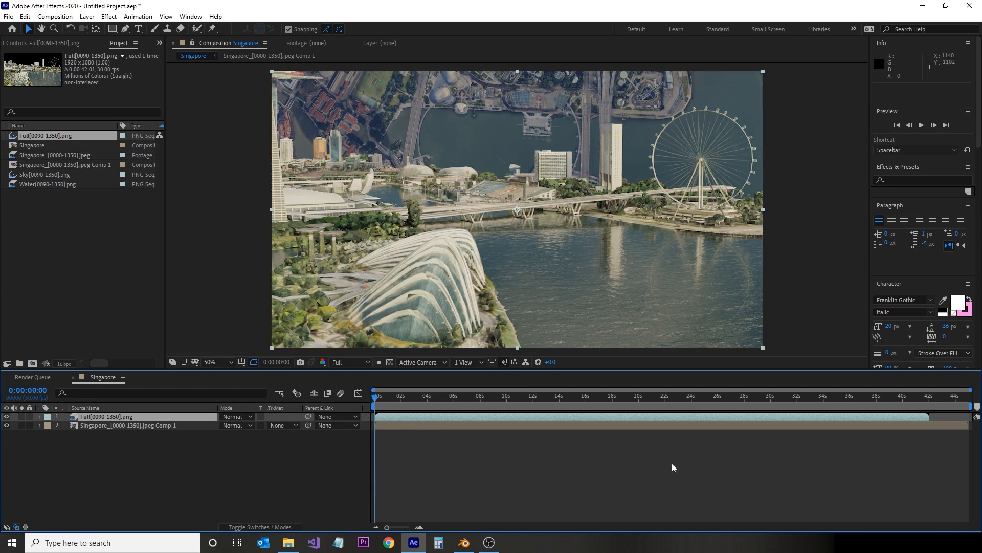
left_click(413, 400)
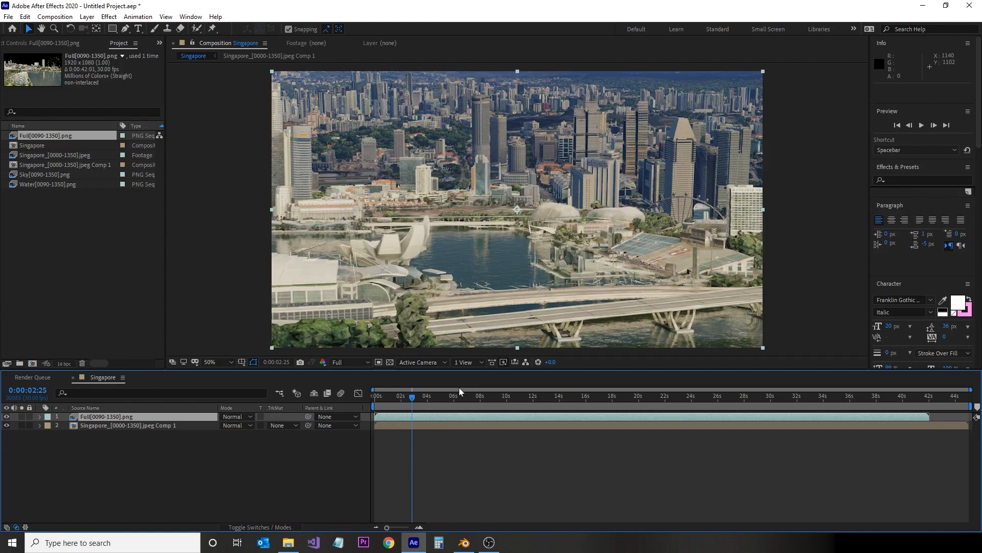
scroll(411, 419, "up", 10, "alt")
scroll(495, 429, "up", 3, "shift")
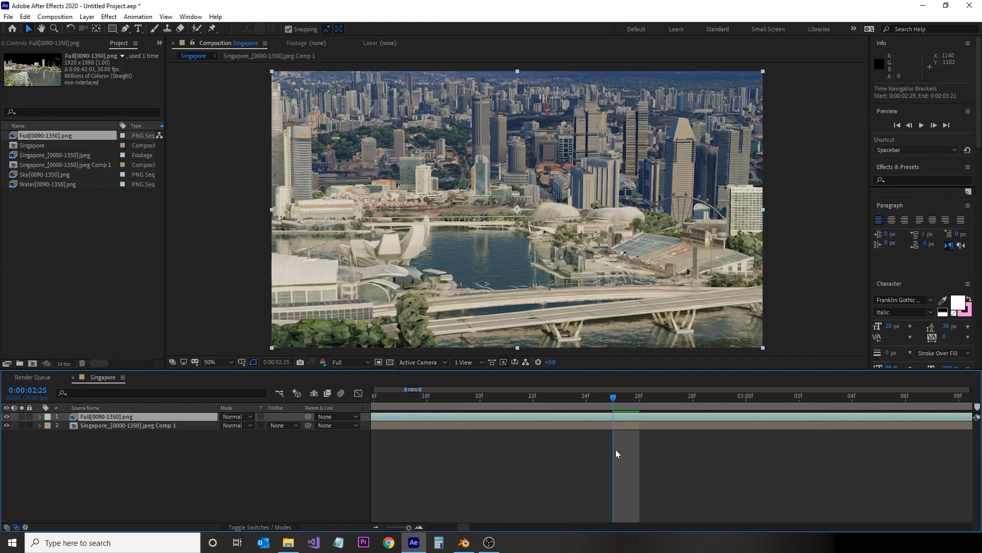
scroll(616, 449, "up", 1, "alt")
scroll(709, 458, "down", 10, "alt")
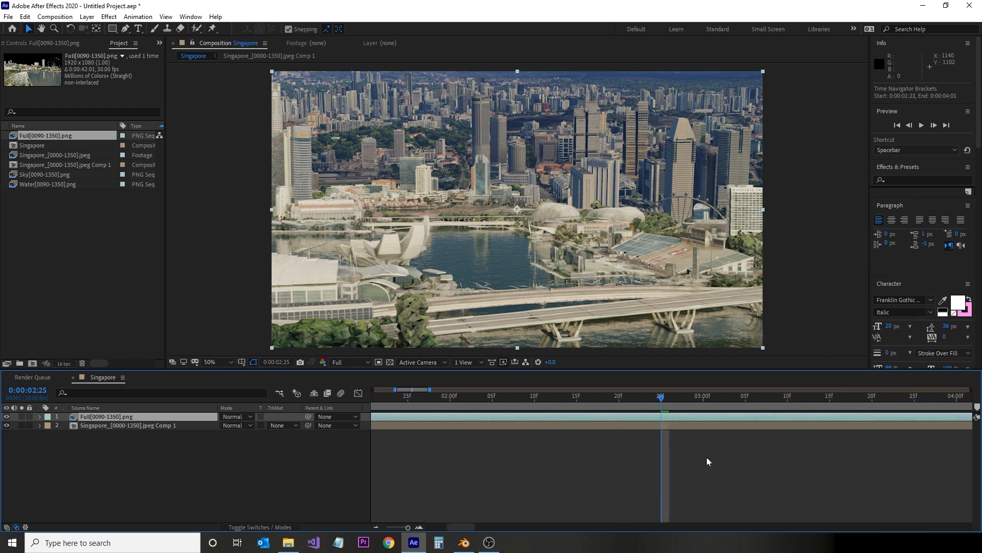
left_click(904, 398)
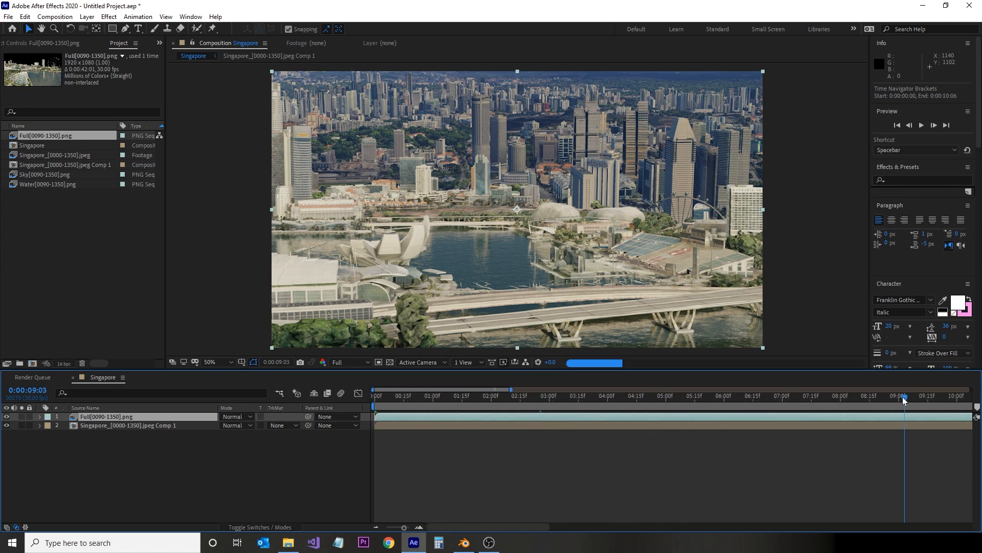
left_click_drag(401, 417, 585, 423)
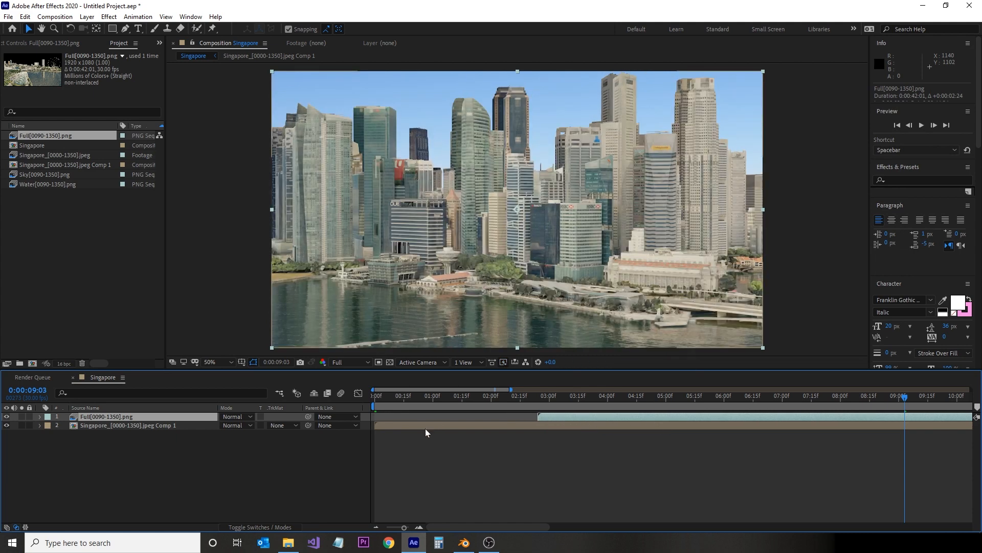
Step: Move the start of the Full[0090-1350].png layer to 0:00:03:00
scroll(529, 426, "up", 6, "alt")
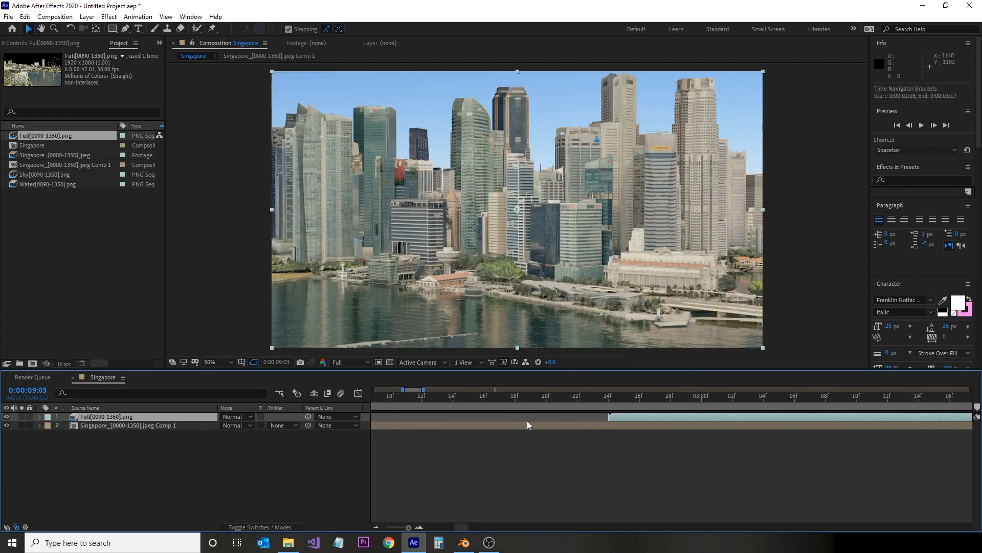
scroll(529, 426, "up", 2, "alt")
left_click(621, 395)
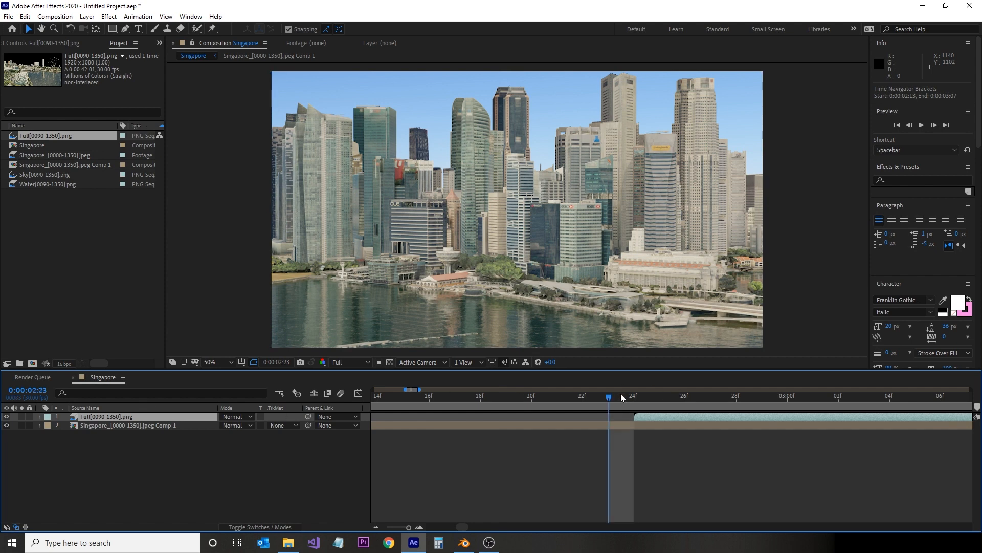
left_click_drag(620, 396, 762, 415)
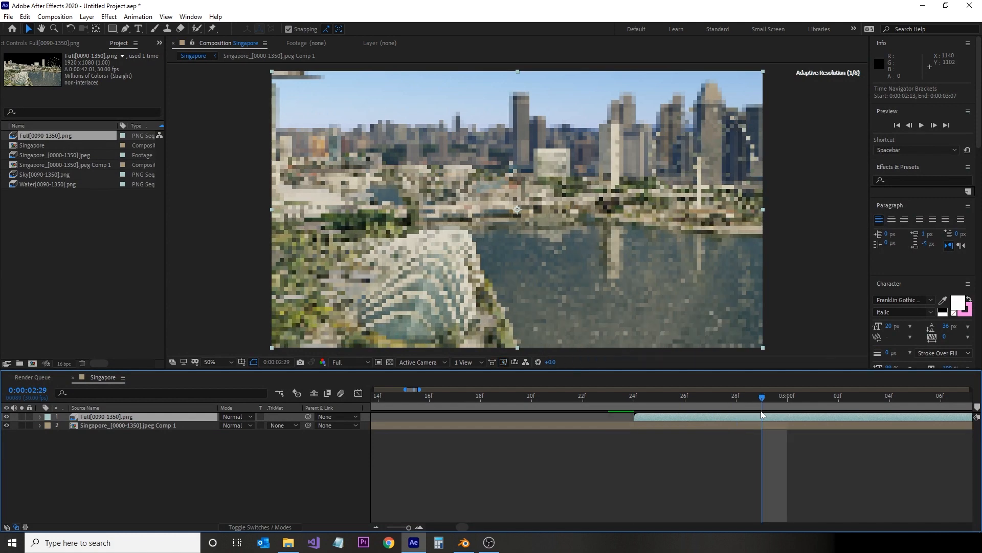
left_click(784, 403)
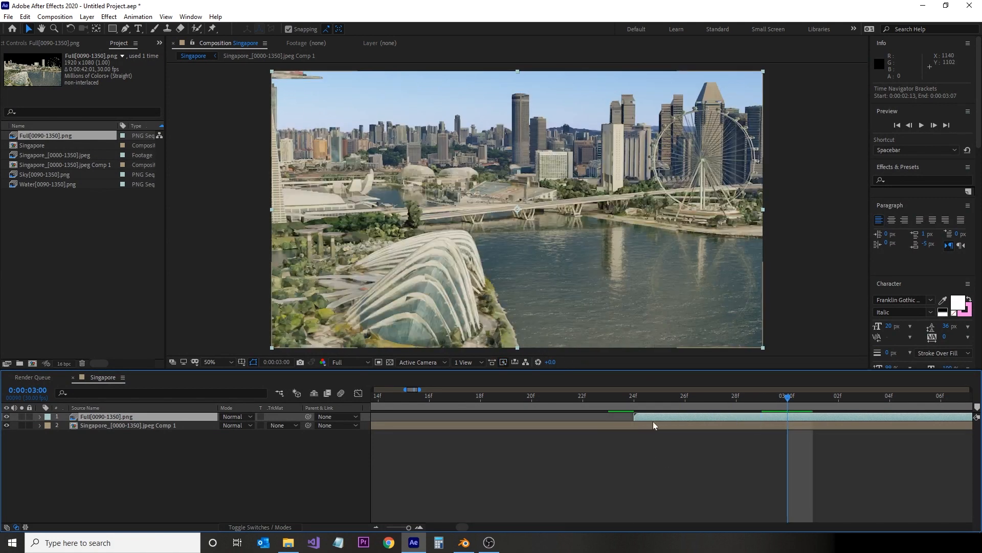
left_click_drag(653, 423, 791, 428)
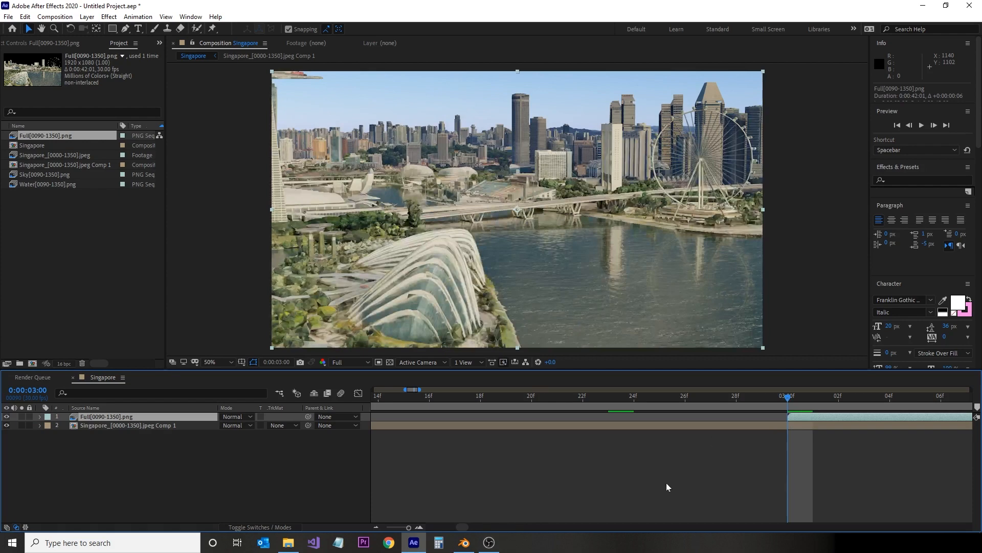
Step: Compare the Full layer with the footage beneath it at 0:00:03:00 and 0:00:16:10 by hiding and showing the layer
left_click(7, 417)
left_click(7, 417)
left_click(6, 417)
scroll(657, 466, "down", 10, "alt")
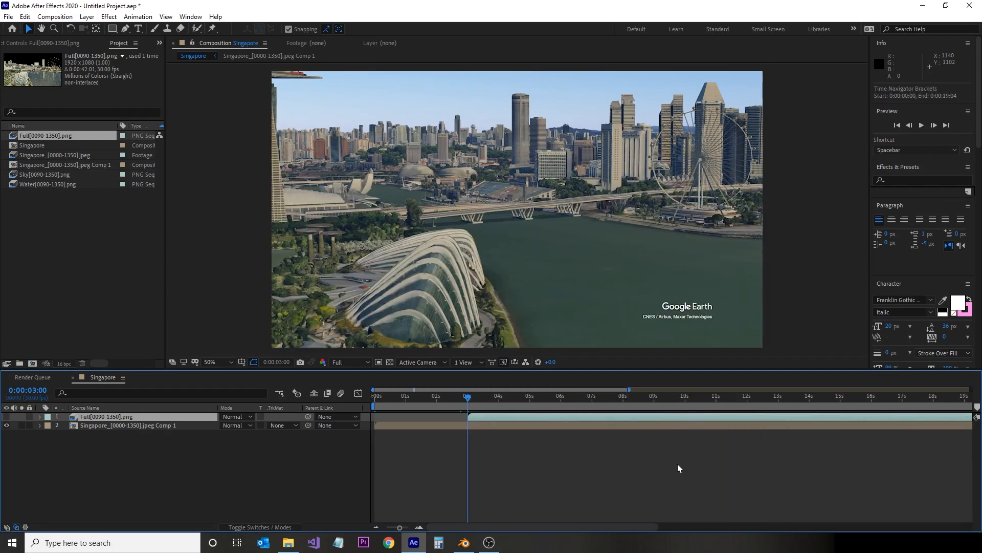
left_click(599, 397)
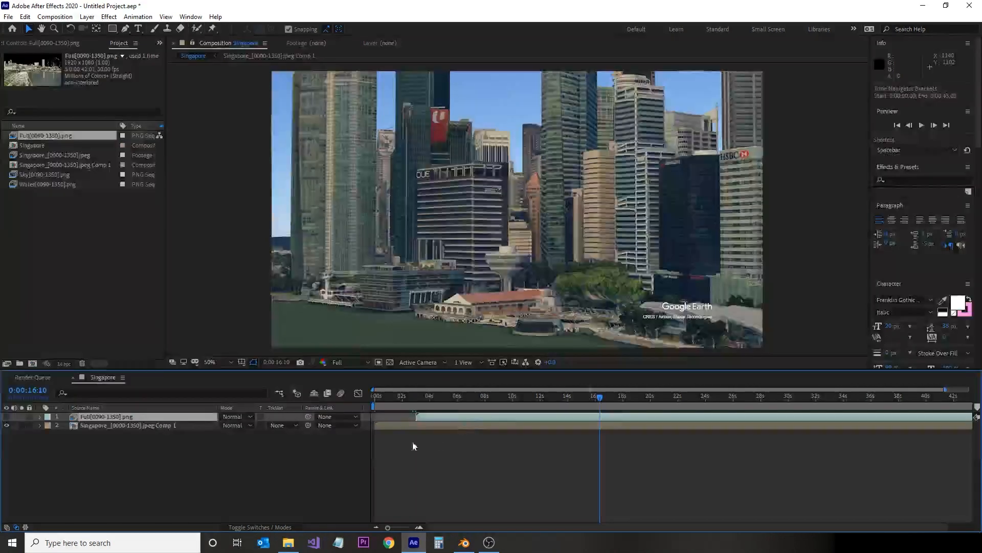
left_click(6, 417)
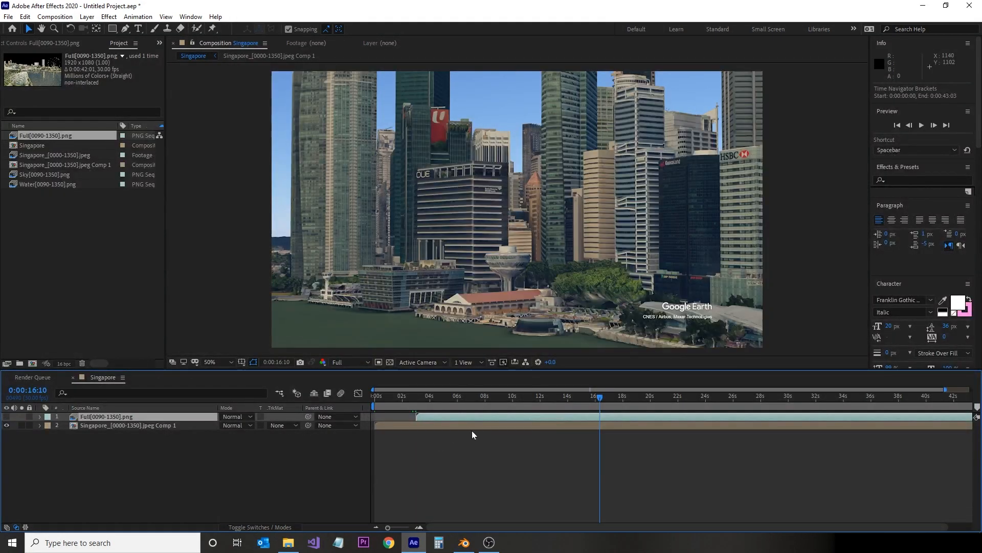
Step: Nudge the Full layer's start to 0:00:02:29, checking its match with the footage at 0:00:16:10
left_click_drag(418, 419, 417, 420)
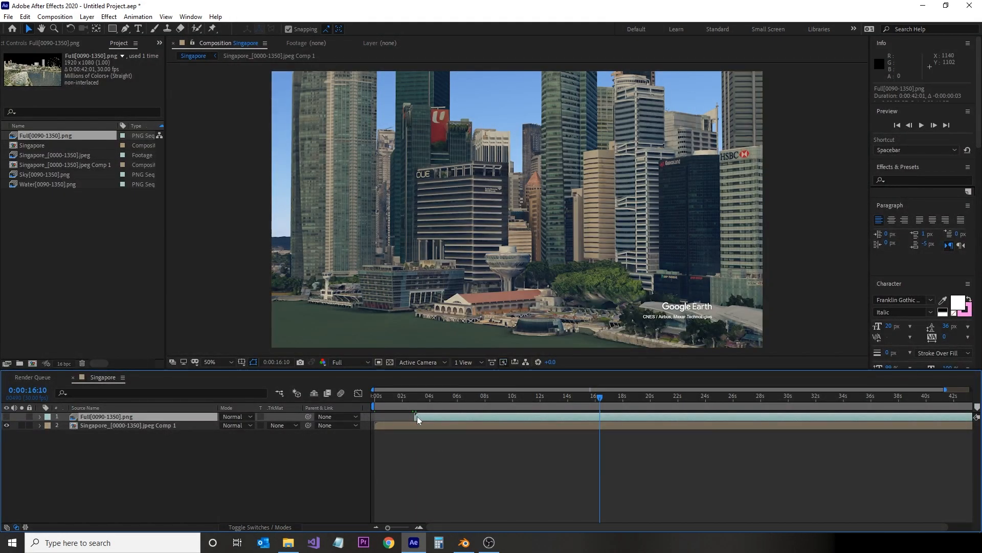
left_click(6, 416)
scroll(412, 424, "up", 6, "alt")
left_click_drag(851, 417, 868, 418)
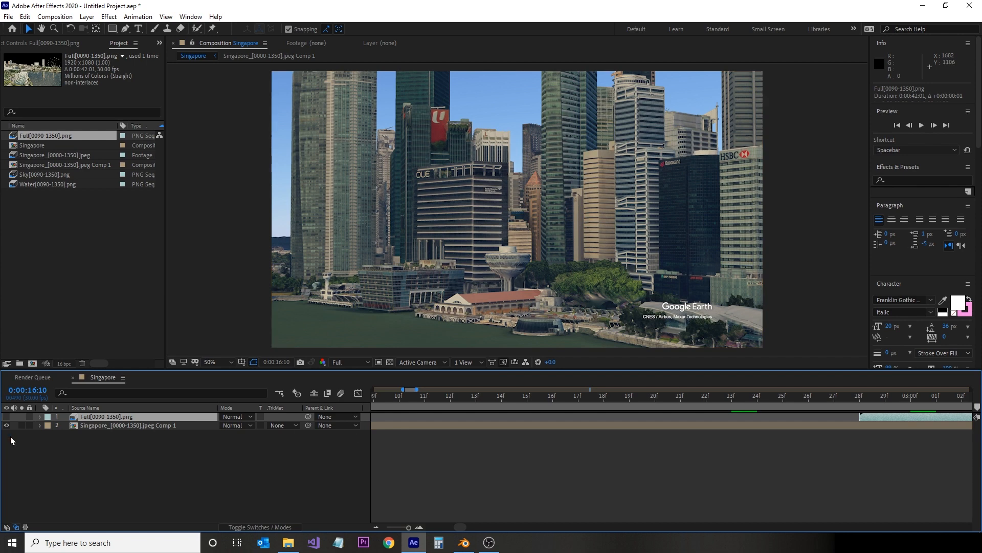
left_click(5, 417)
left_click_drag(877, 418, 894, 418)
left_click(6, 416)
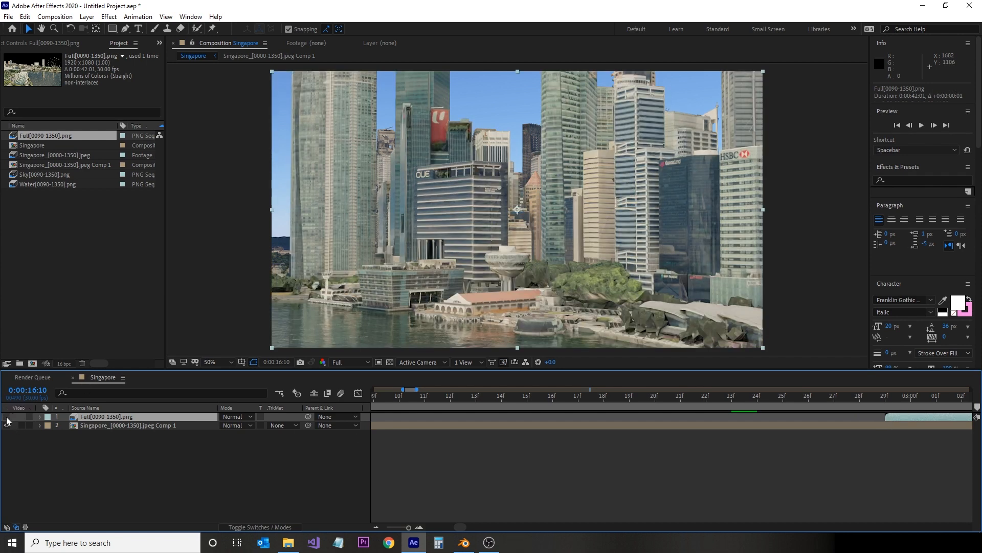
left_click(6, 417)
left_click(6, 417)
left_click(6, 417)
left_click(7, 417)
Step: Add the Water[0090-1350].png sequence above the Full layer and align its start with the Full layer at 0:00:02:29
left_click(37, 185)
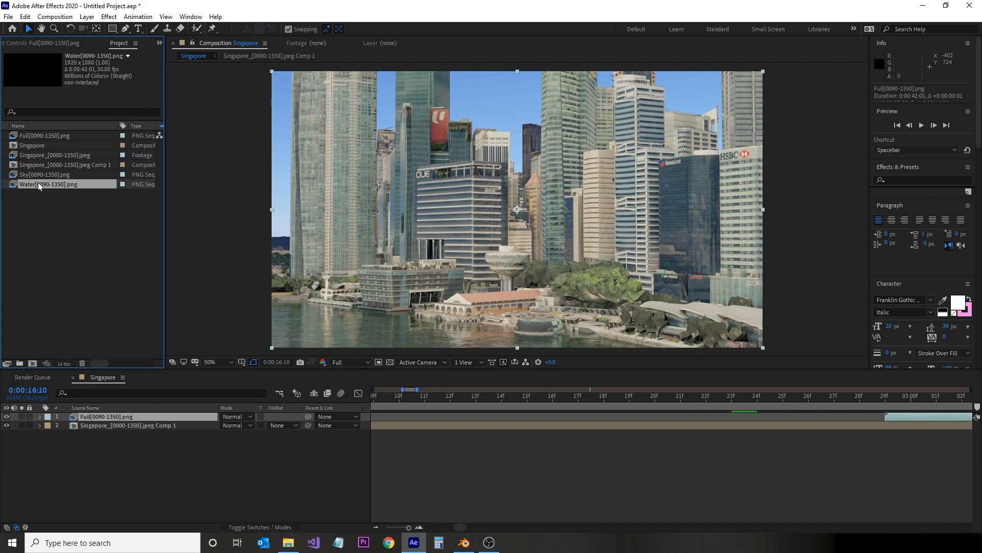
left_click_drag(39, 186, 67, 423)
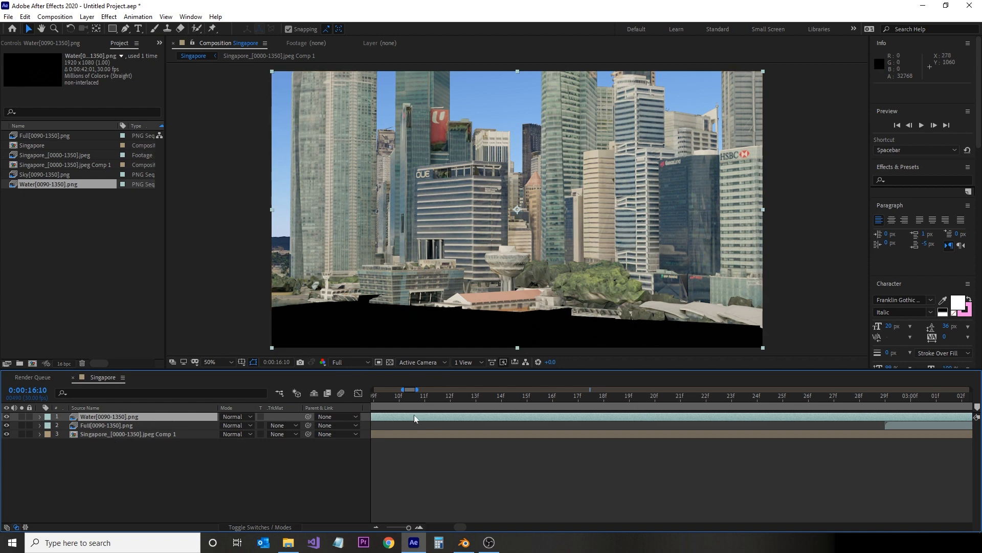
left_click_drag(410, 419, 916, 417)
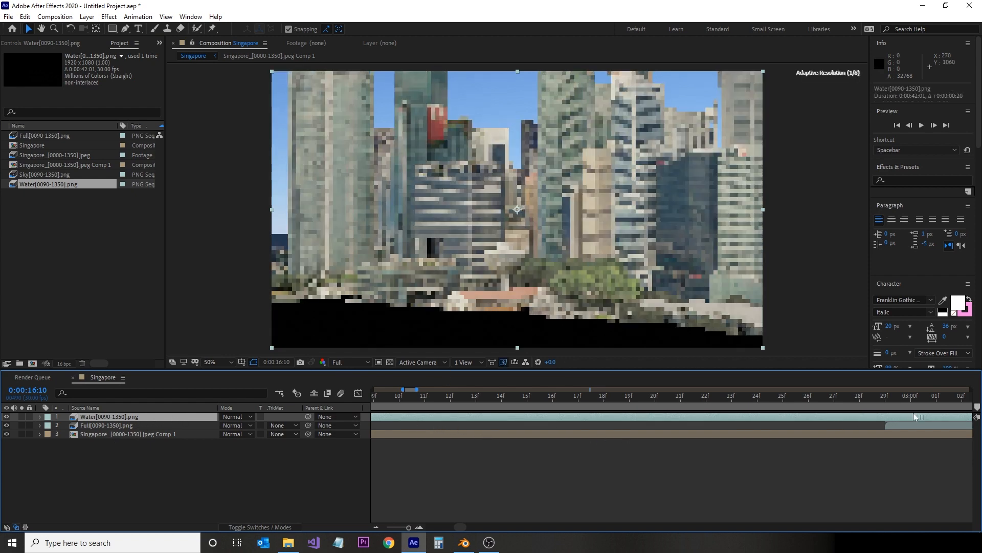
left_click_drag(459, 417, 837, 422)
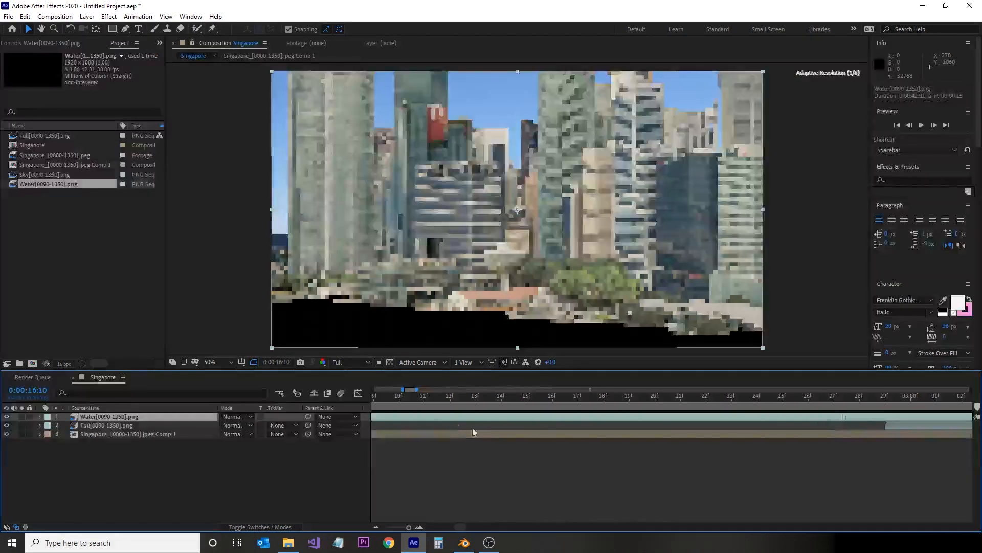
left_click_drag(458, 417, 885, 424)
left_click(548, 417)
left_click_drag(495, 416, 902, 427)
scroll(622, 416, "down", 5, "alt")
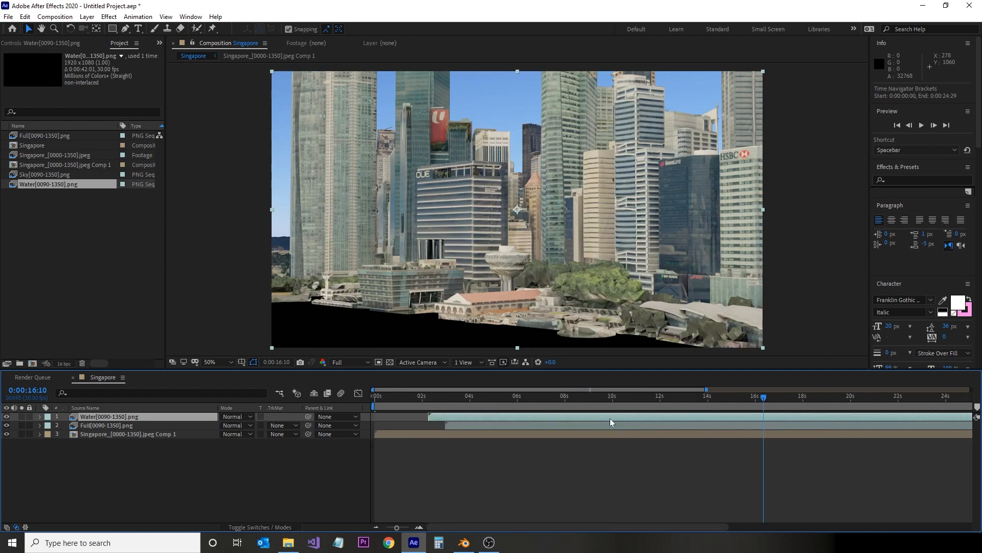
left_click_drag(437, 417, 456, 419)
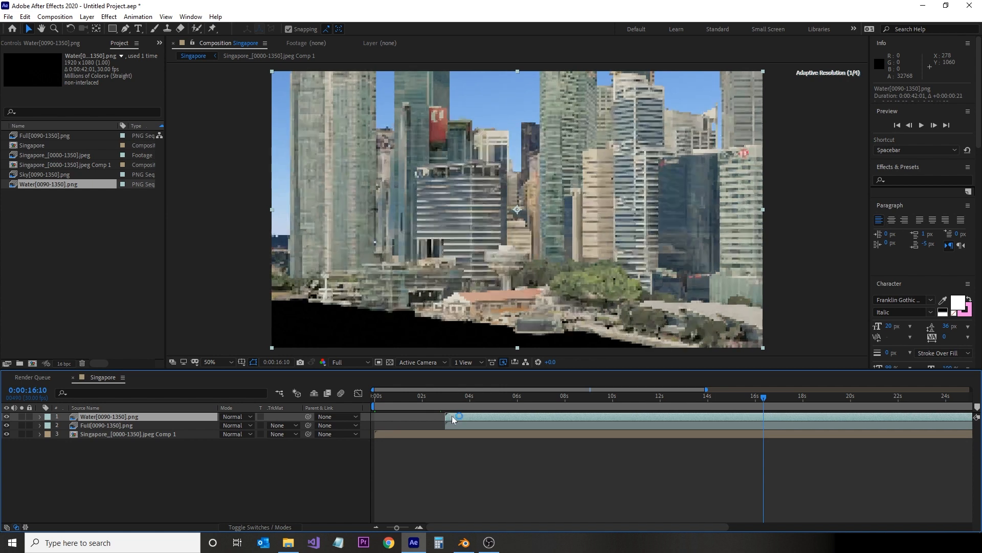
Step: Set the Full layer's track matte to Alpha Matte "Water[0090-1350].png"
scroll(486, 425, "up", 10, "alt")
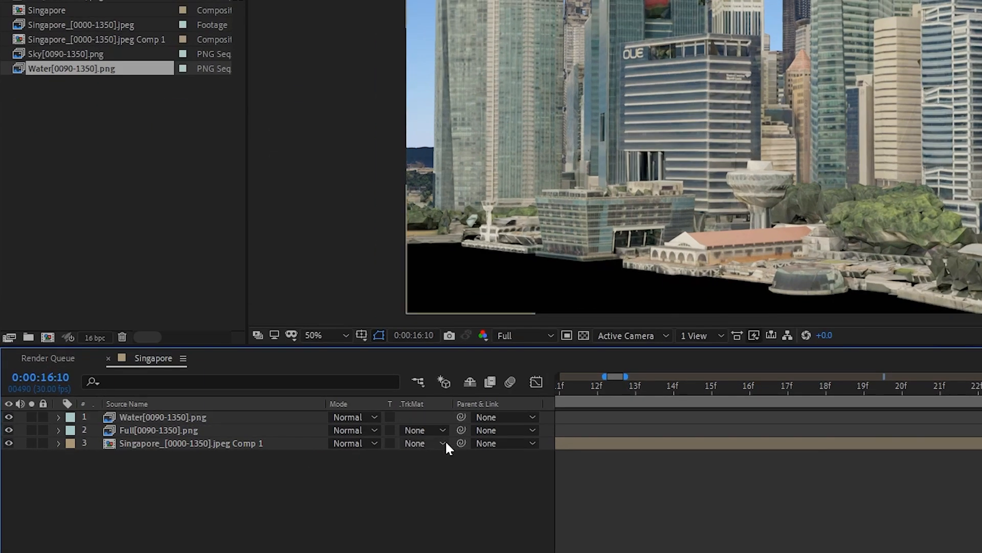
left_click(426, 443)
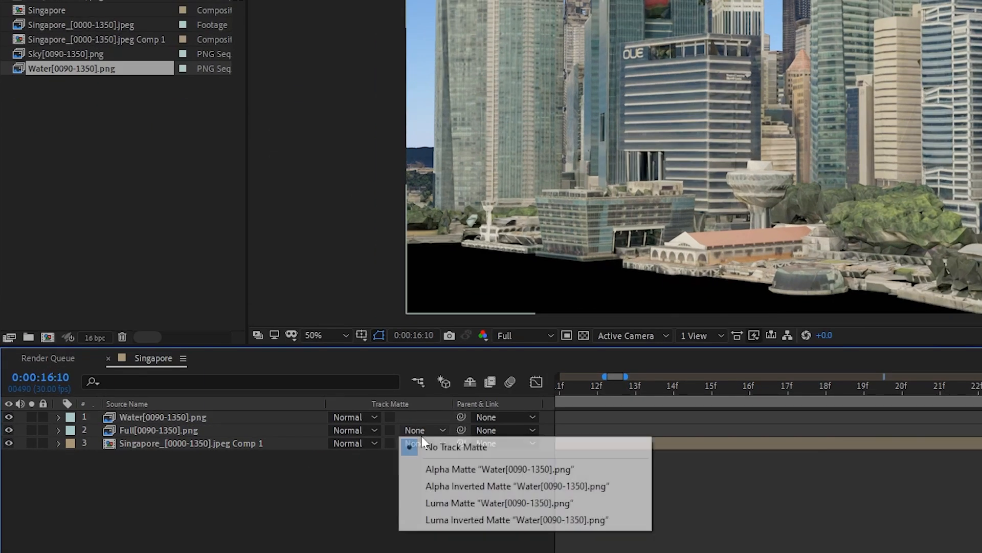
left_click(453, 471)
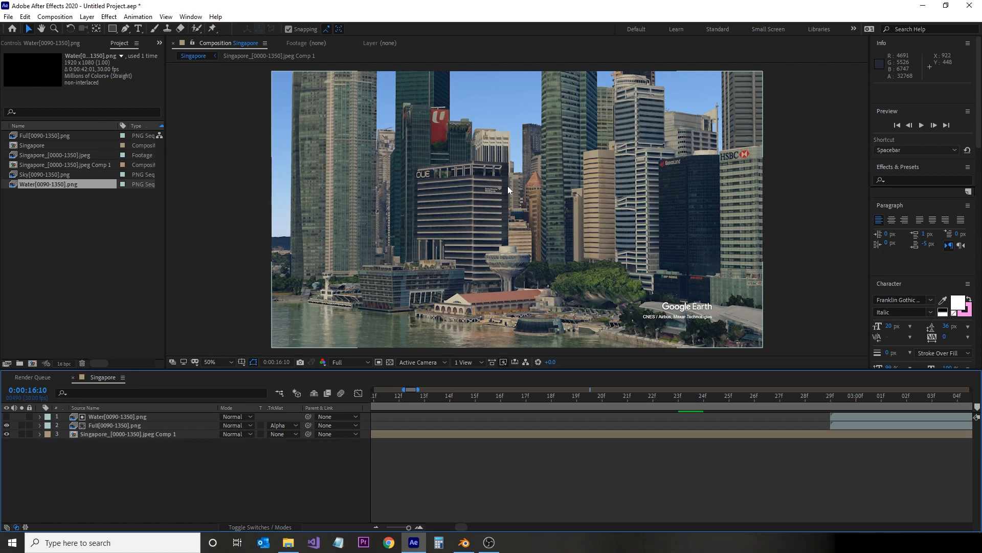
Step: Duplicate the Singapore_[0000-1350].jpeg Comp 1 layer and place the copy at the top of the layer stack
left_click(116, 437)
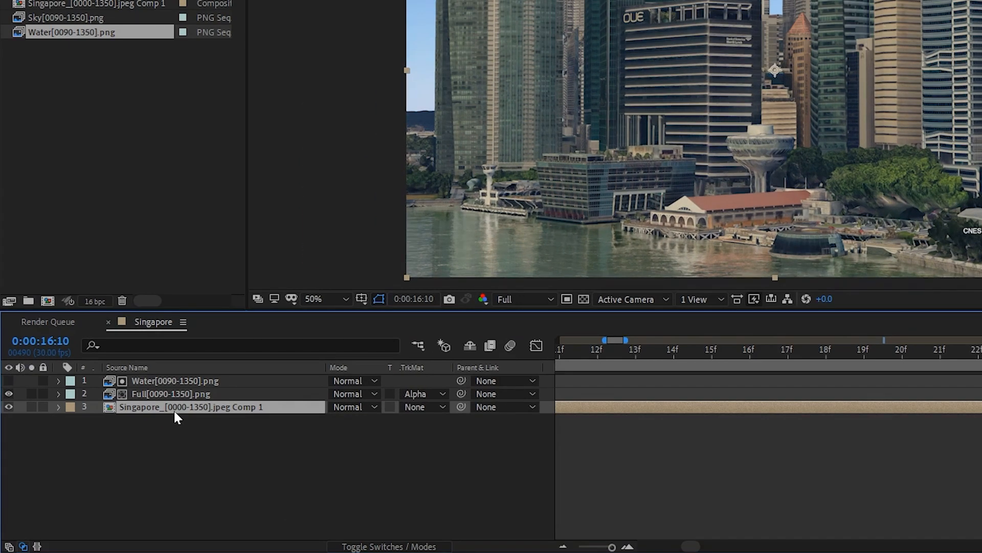
key("ctrl+d")
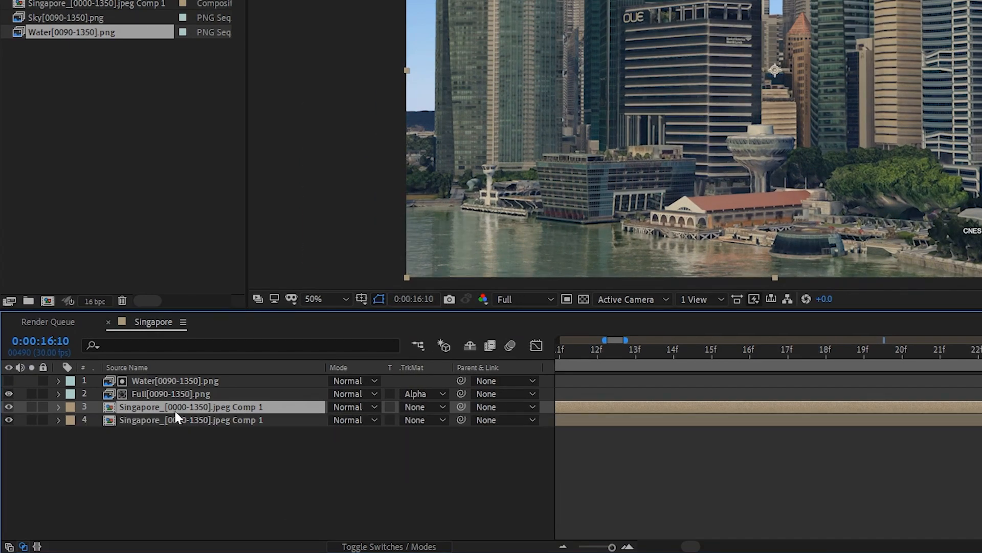
left_click_drag(174, 410, 167, 383)
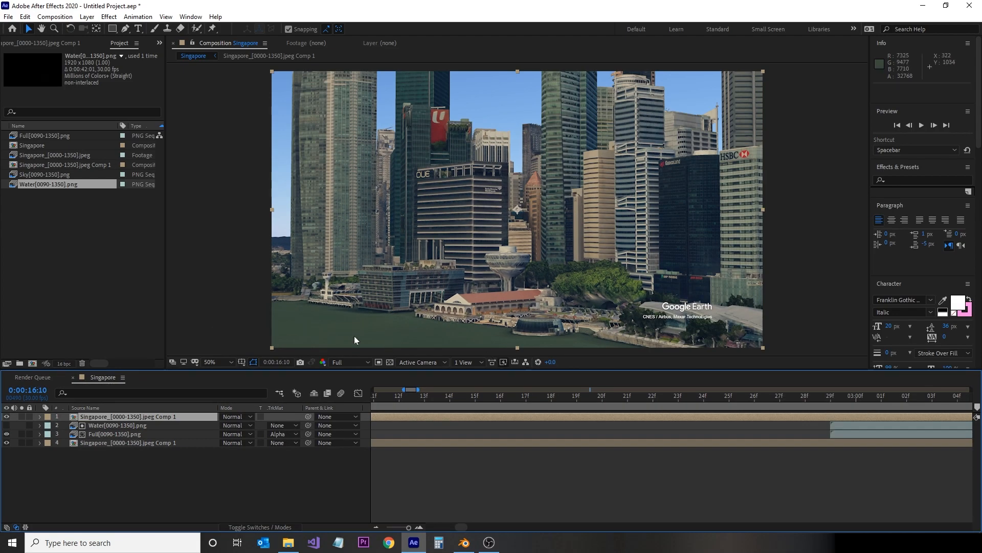
Step: Apply Linear Color Key to the top Singapore_[0000-1350].jpeg Comp 1 layer, sampling the green water as its Key Color
left_click(897, 179)
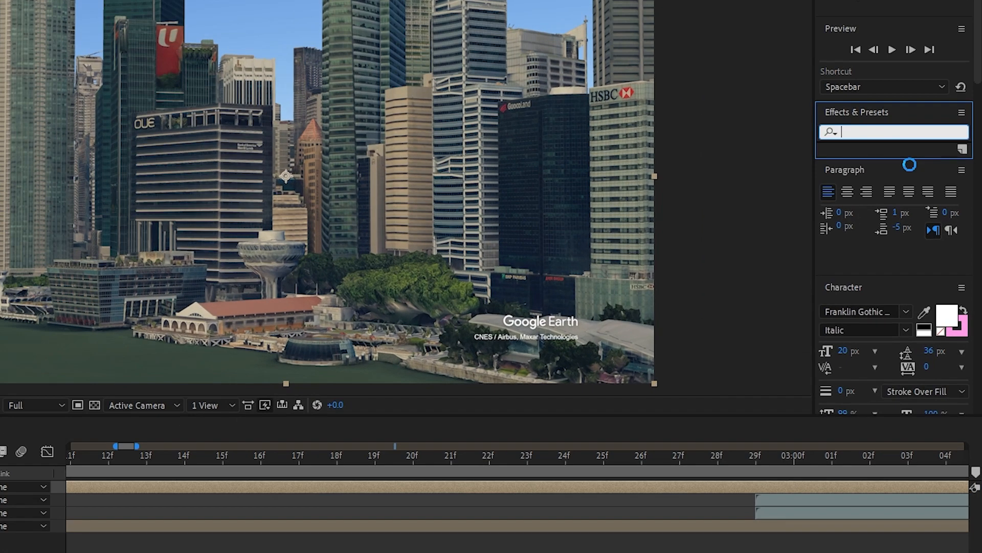
type("key")
left_click(887, 317)
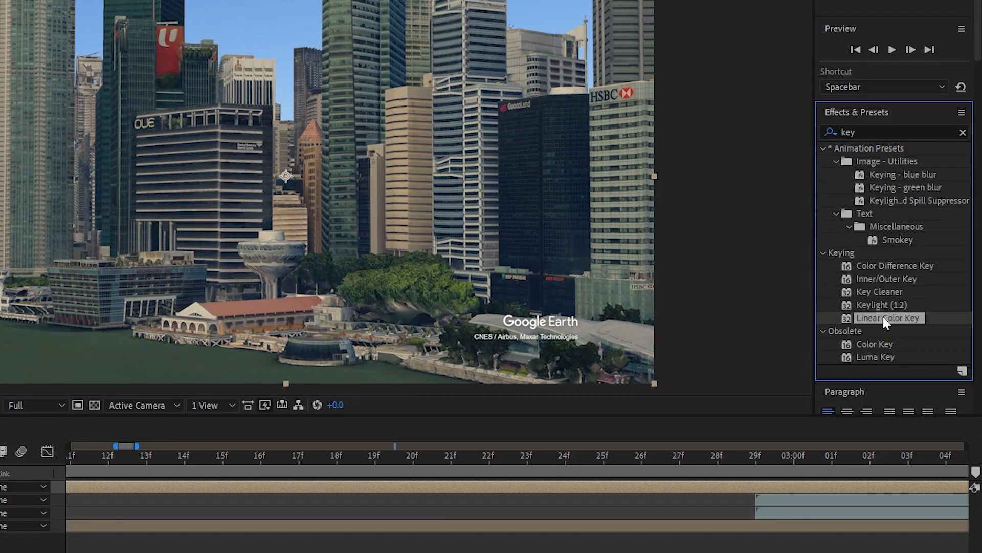
left_click_drag(886, 318, 271, 327)
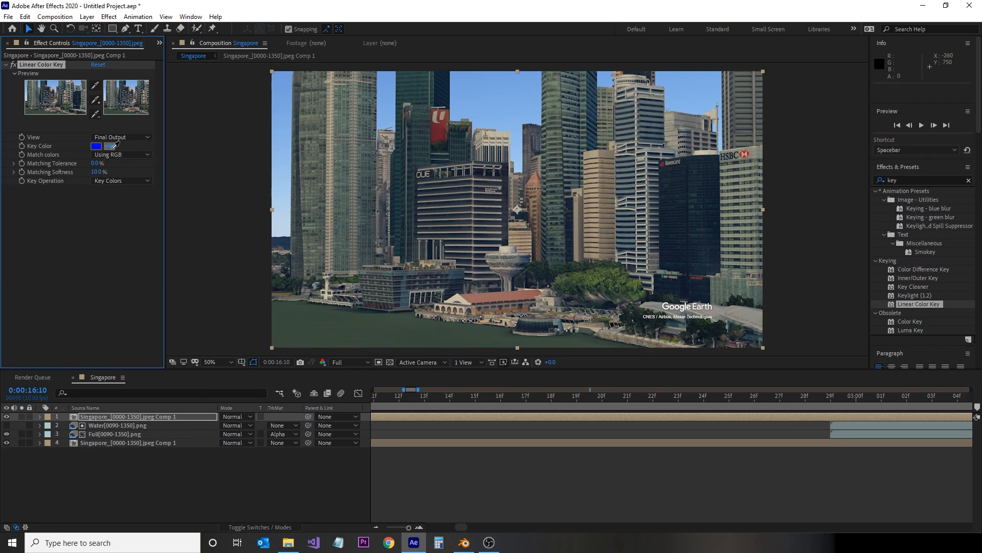
left_click(325, 315)
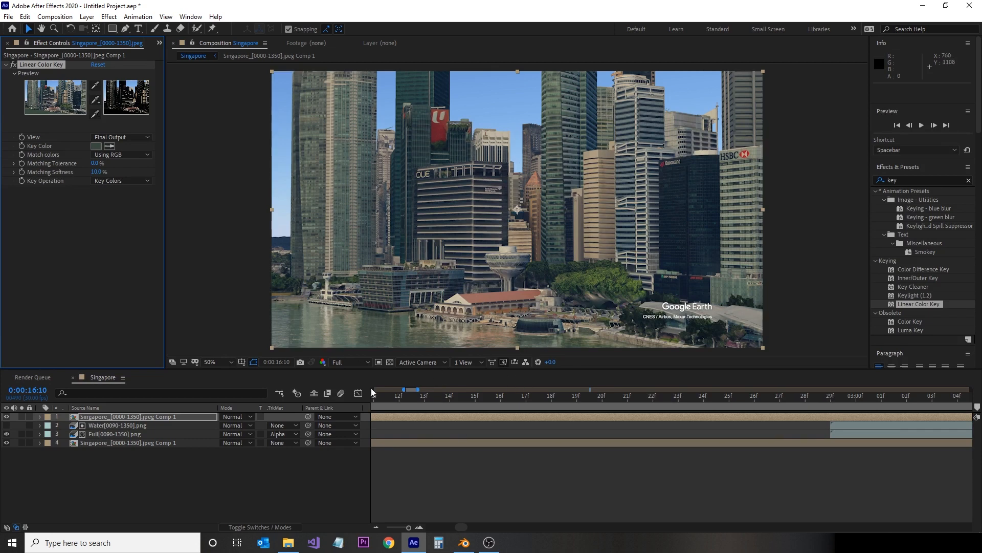
Step: Check the keyed water at 0:00:07:28 and 0:00:17:19, toggling the top layer's visibility for comparison
scroll(573, 492, "down", 5, "alt")
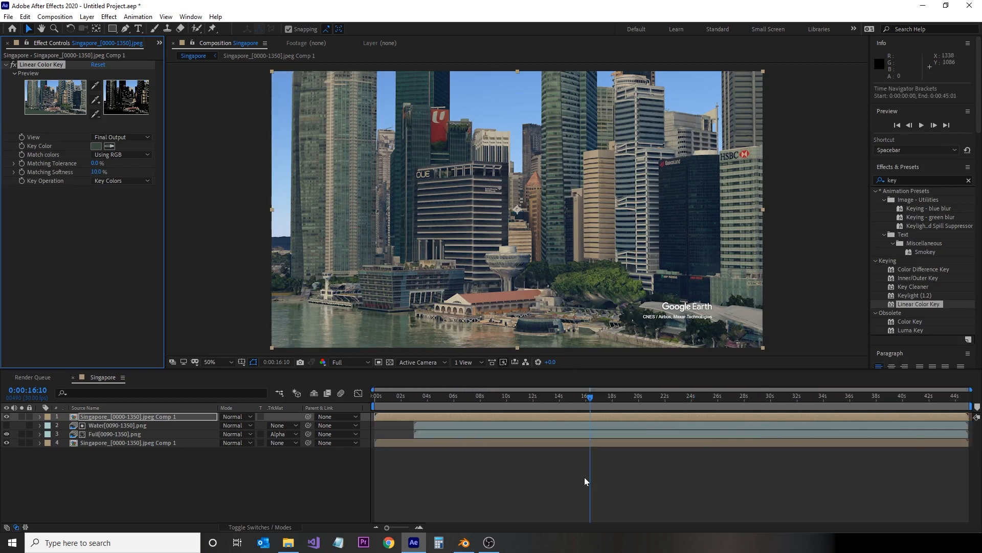
left_click(451, 400)
left_click_drag(451, 400, 480, 401)
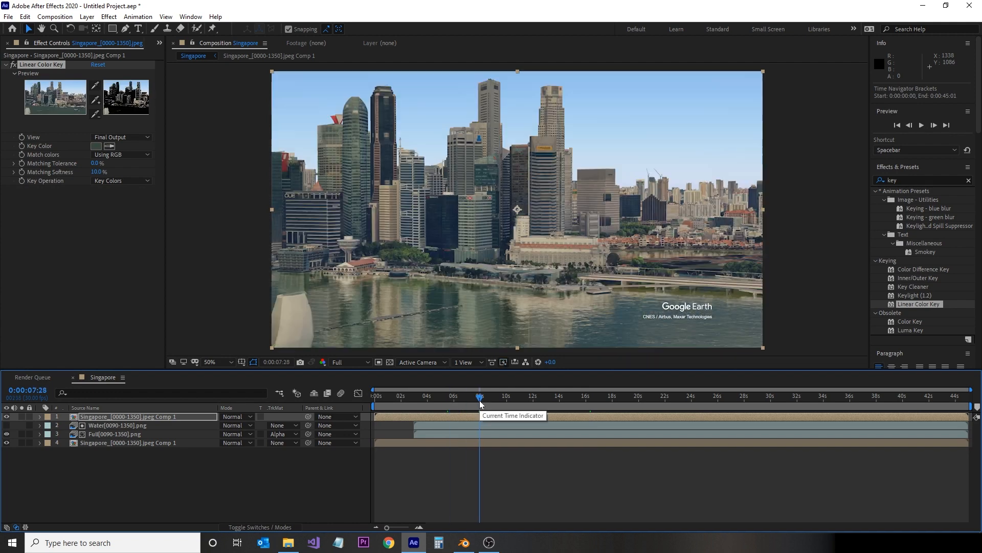
left_click(7, 416)
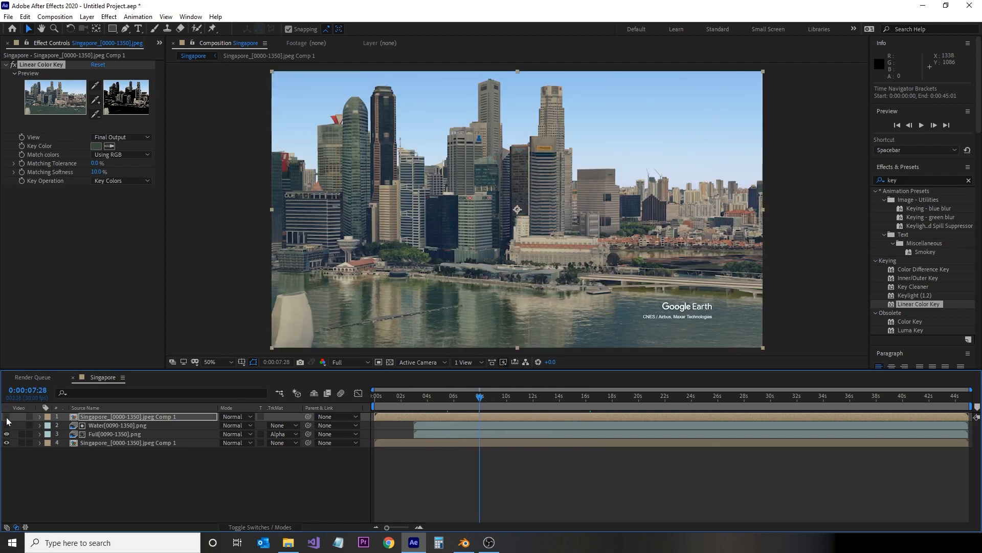
left_click(6, 417)
left_click(608, 401)
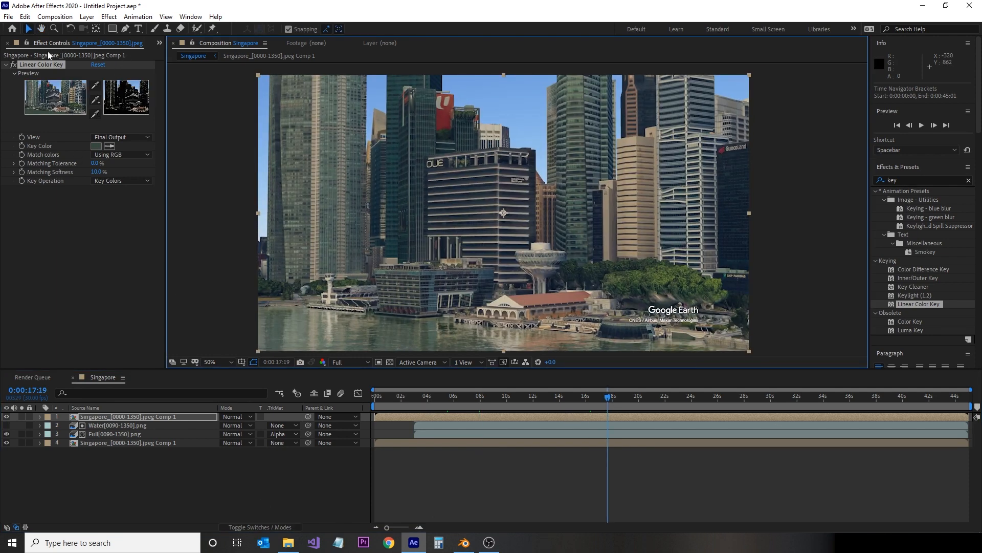
Step: Add the Full[0090-1350].png sequence at the top of the layer stack and shift its start 0:00:03:00 later
left_click(159, 43)
left_click(180, 57)
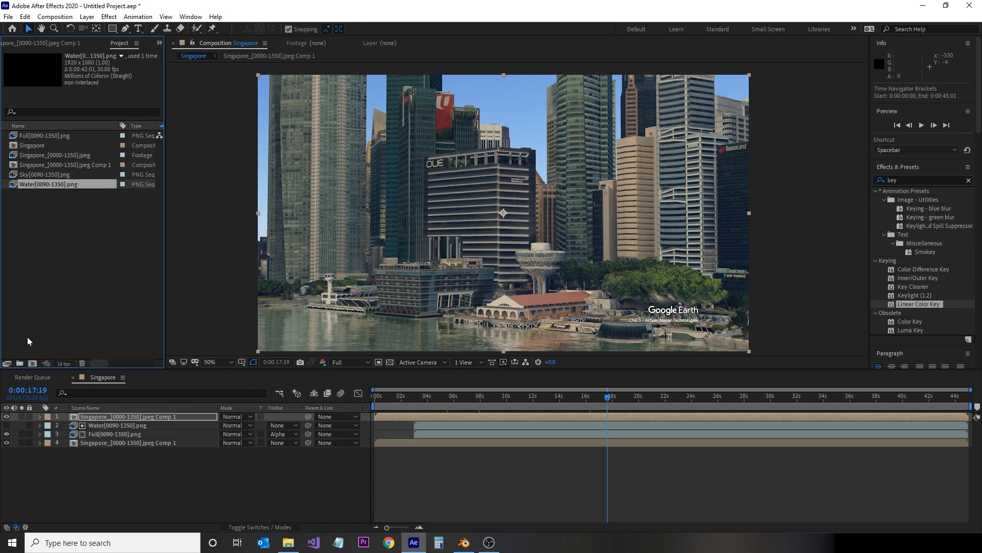
left_click(23, 136)
left_click_drag(20, 135, 114, 416)
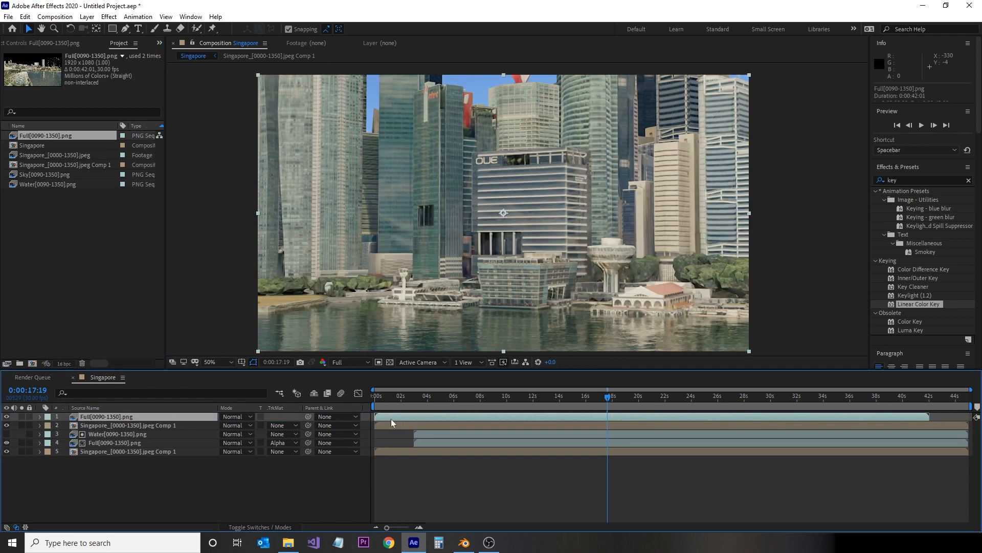
left_click_drag(383, 416, 426, 416)
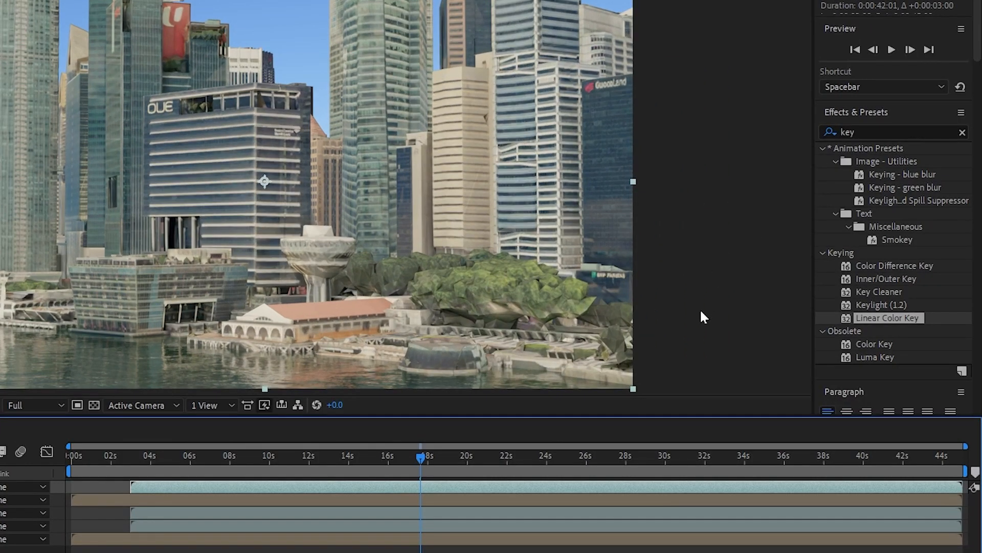
Step: Apply Difference Matte to the top Full layer with layer 5, Singapore_[0000-1350].jpeg Comp 1, as its Difference Layer
left_click_drag(866, 132, 812, 132)
type("matt")
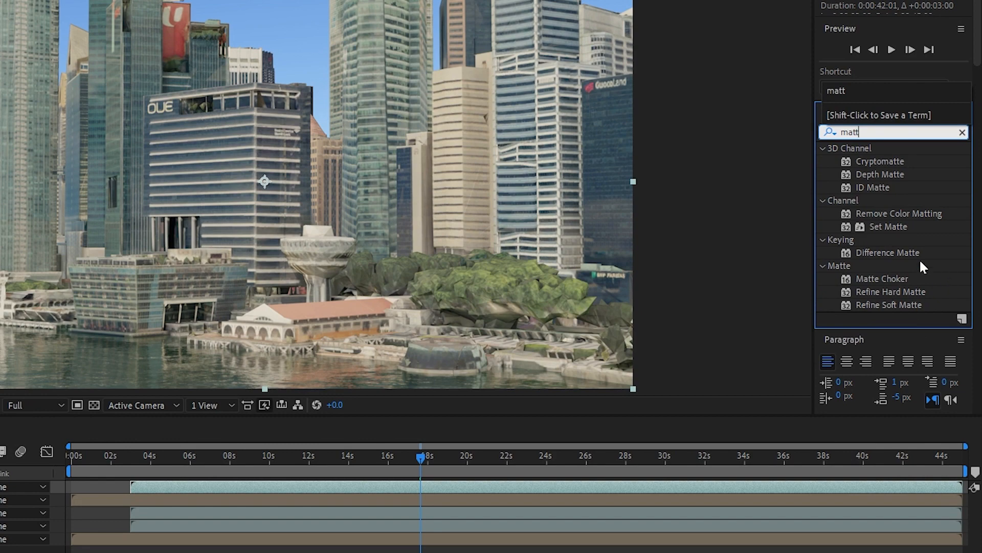
left_click_drag(905, 253, 167, 420)
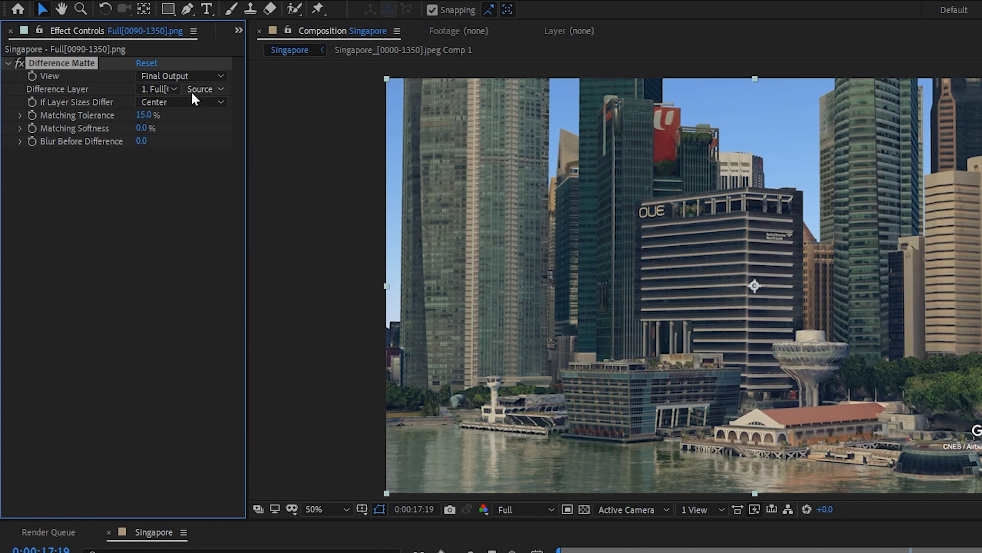
left_click(191, 91)
left_click(163, 88)
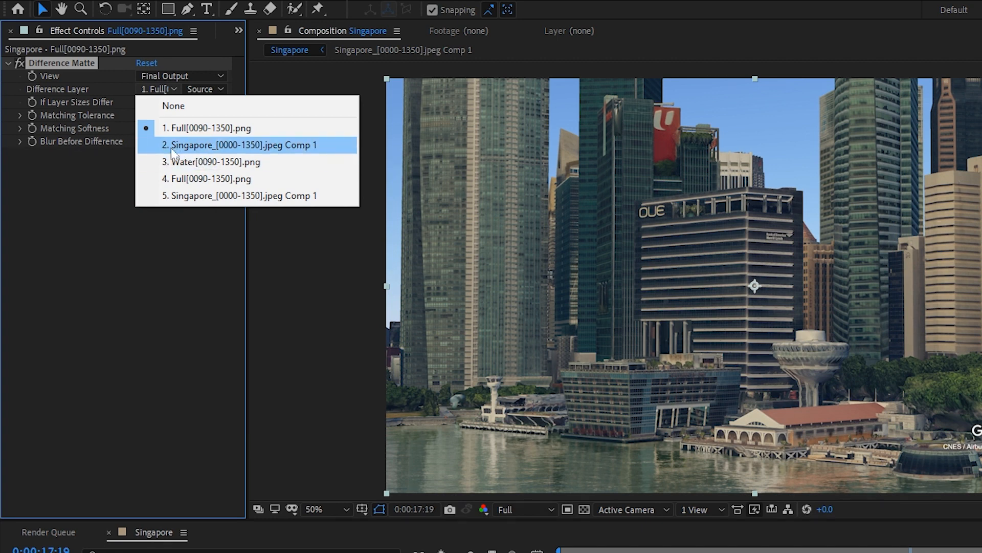
left_click(197, 195)
Step: Set the Difference Matte's Matching Tolerance to 5%, Matching Softness to 5% and Blur Before Difference to 1.0, inspecting the buildings up close
key("Tab")
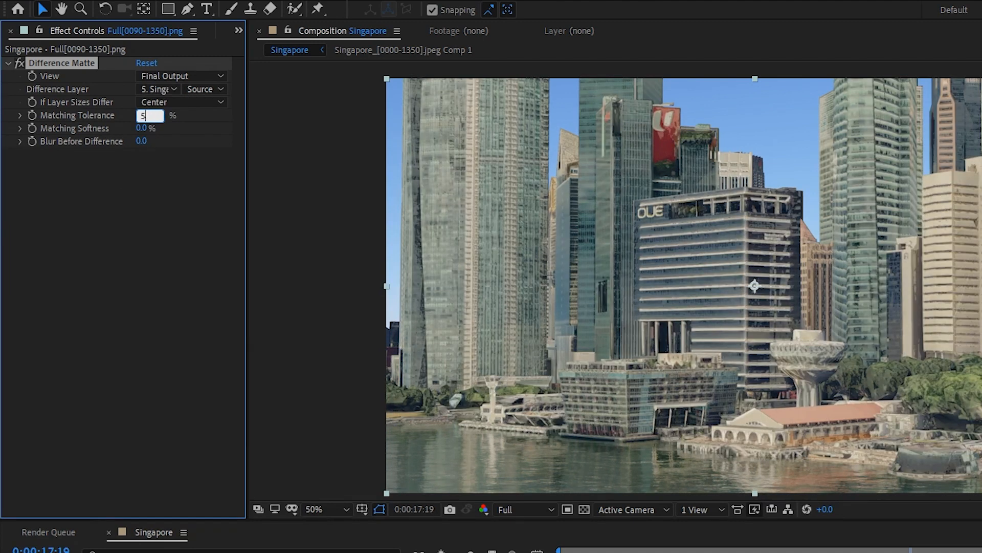
key("Tab")
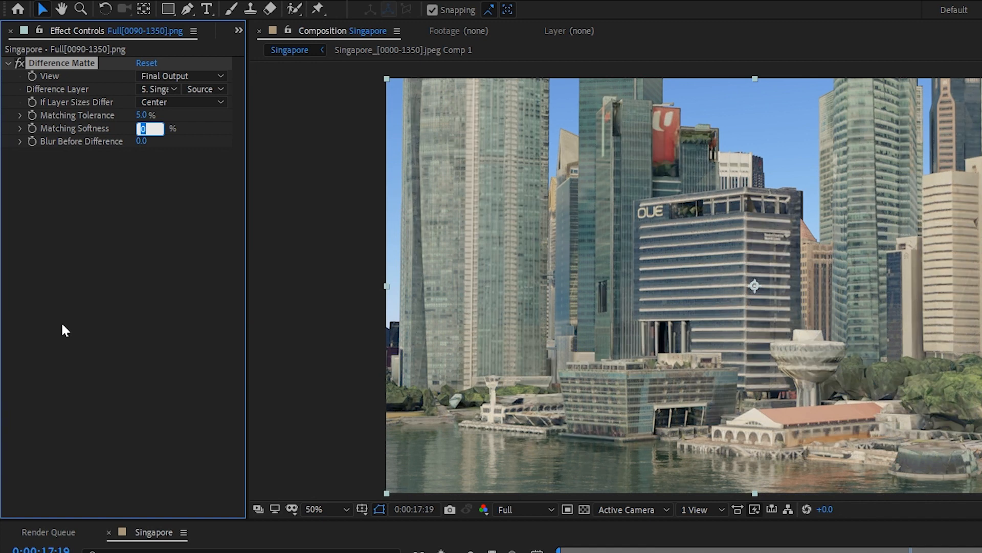
type("5")
key("Tab")
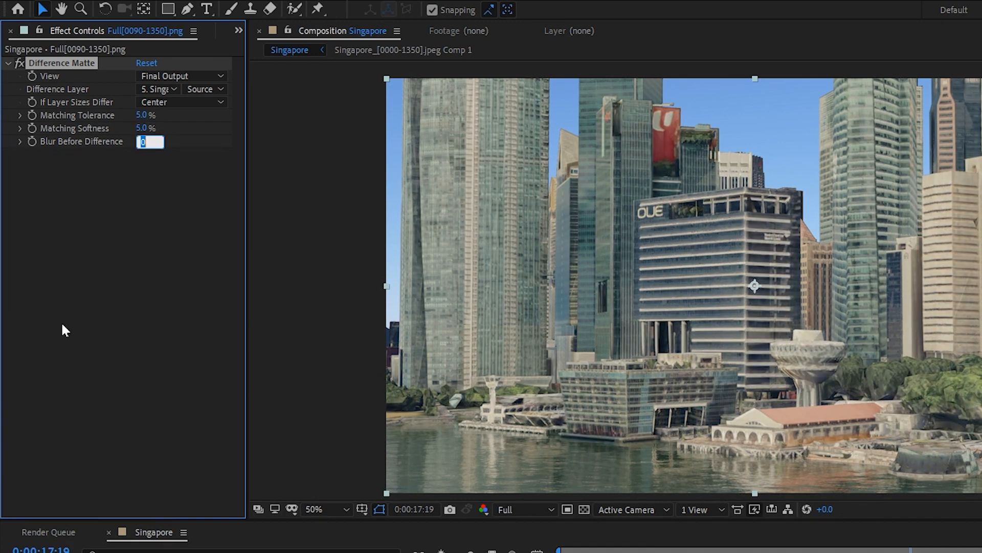
type("1")
key("Return")
scroll(776, 259, "up", 4)
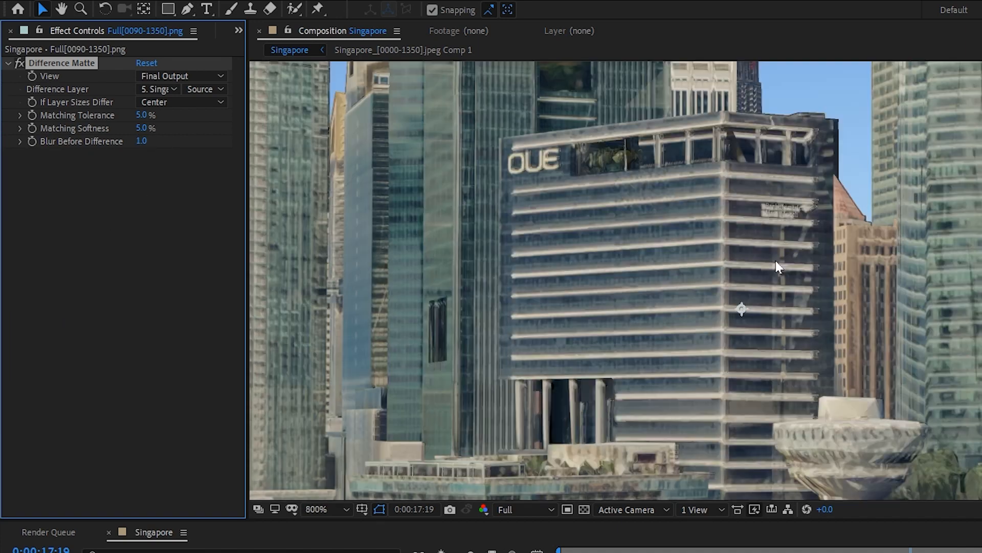
scroll(622, 550, "up", 5, "alt")
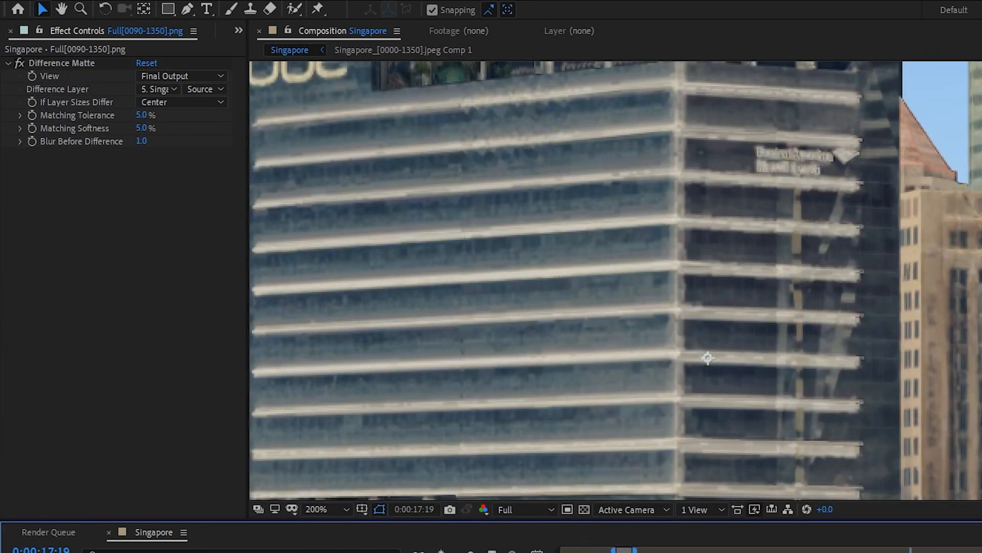
Step: Try 2% for both Matching Tolerance and Matching Softness, and undo both changes
left_click(141, 115)
type("2")
key("Return")
left_click(142, 127)
type("2")
key("Return")
scroll(958, 190, "down", 4)
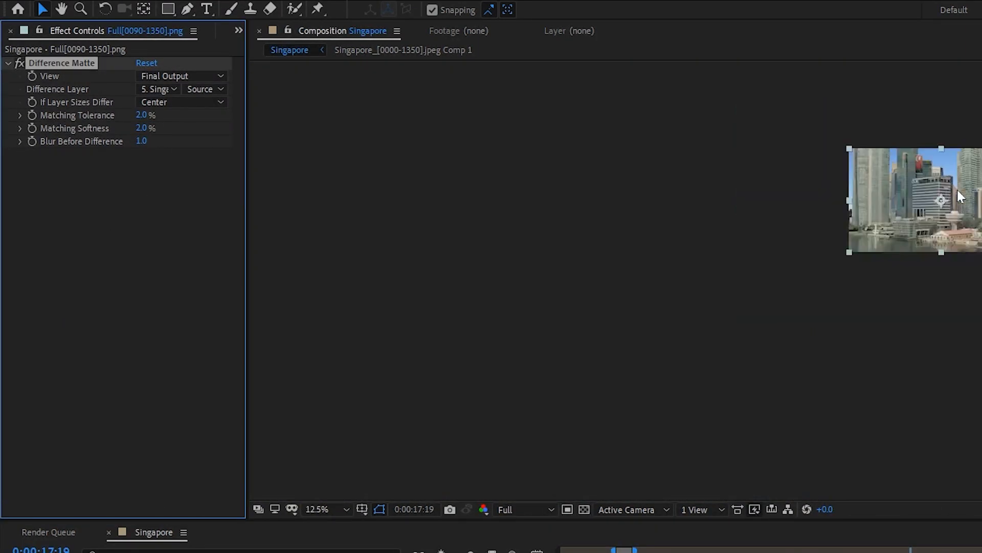
scroll(961, 196, "up", 6)
key("ctrl+z")
key("ctrl+z")
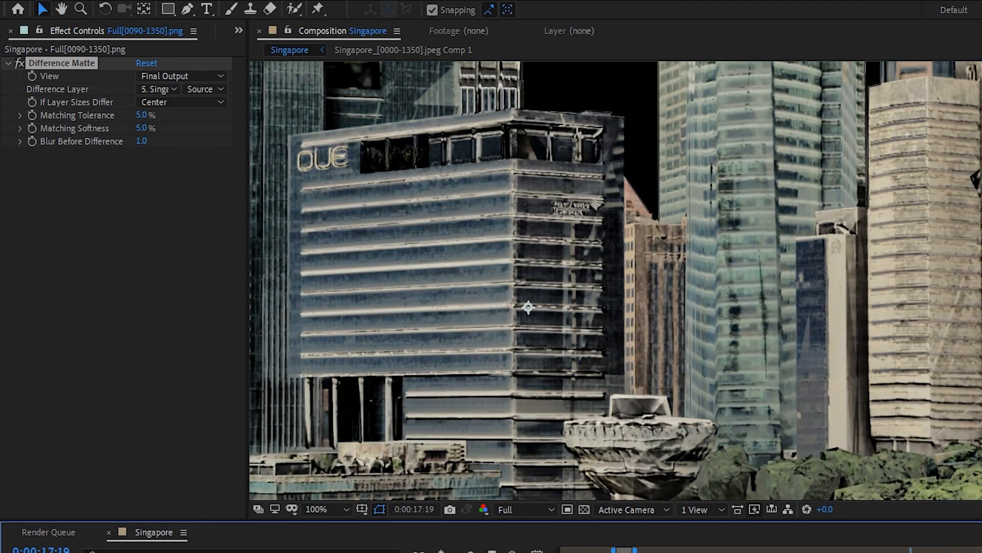
Step: Disable Difference Matte for comparison, and set its Blur Before Difference to 0 and its Matching Tolerance and Matching Softness to 10%
left_click(17, 65)
scroll(582, 208, "up", 1)
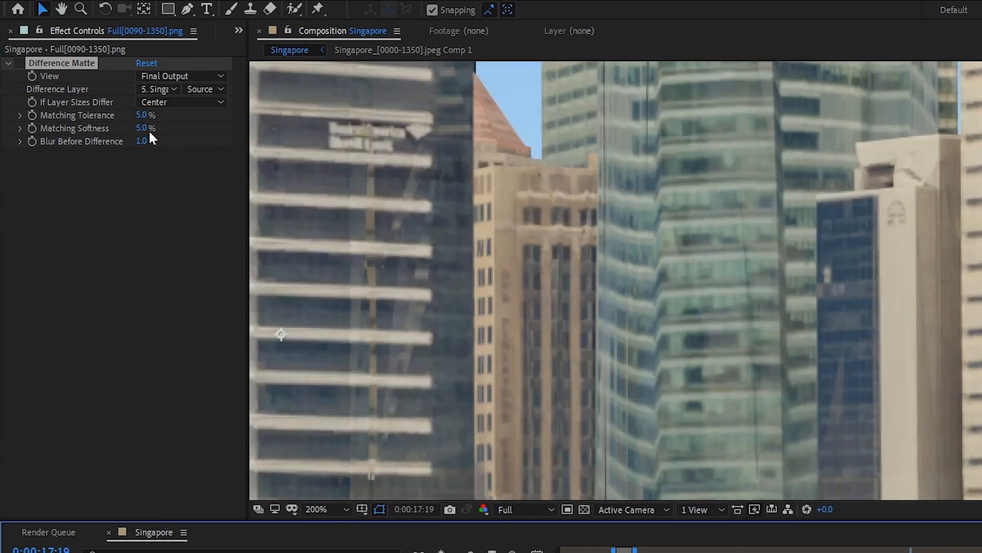
left_click(142, 141)
type("0")
key("Return")
mouse_move(143, 128)
left_mouse_down()
mouse_move(122, 128)
mouse_move(147, 128)
left_mouse_up()
left_click(140, 116)
type("10")
key("Return")
scroll(445, 338, "down", 2)
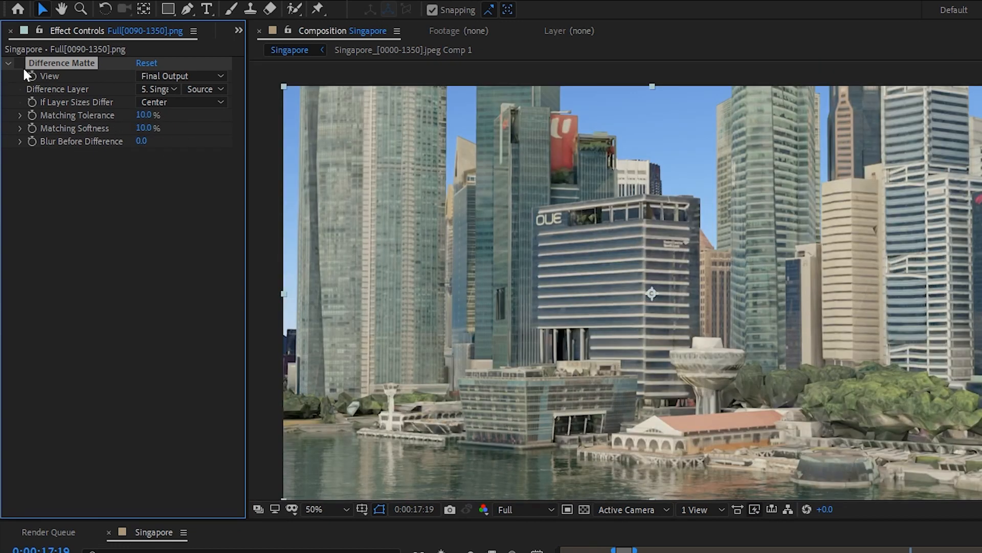
Step: Re-enable Difference Matte and set its Matching Softness to 15% with a Matching Tolerance of 10%
left_click(21, 65)
scroll(702, 259, "up", 2)
left_click(144, 128)
type("15")
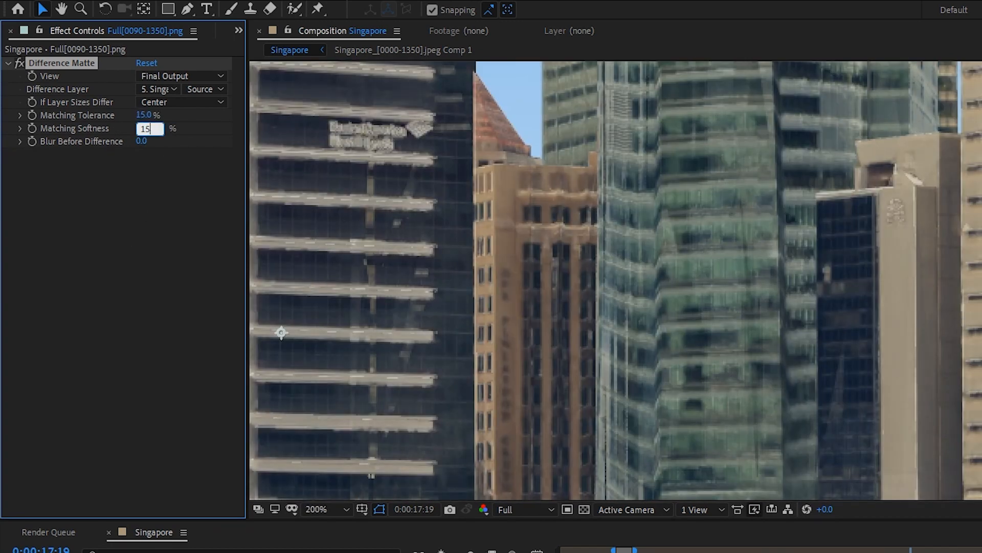
key("Return")
scroll(714, 263, "down", 2)
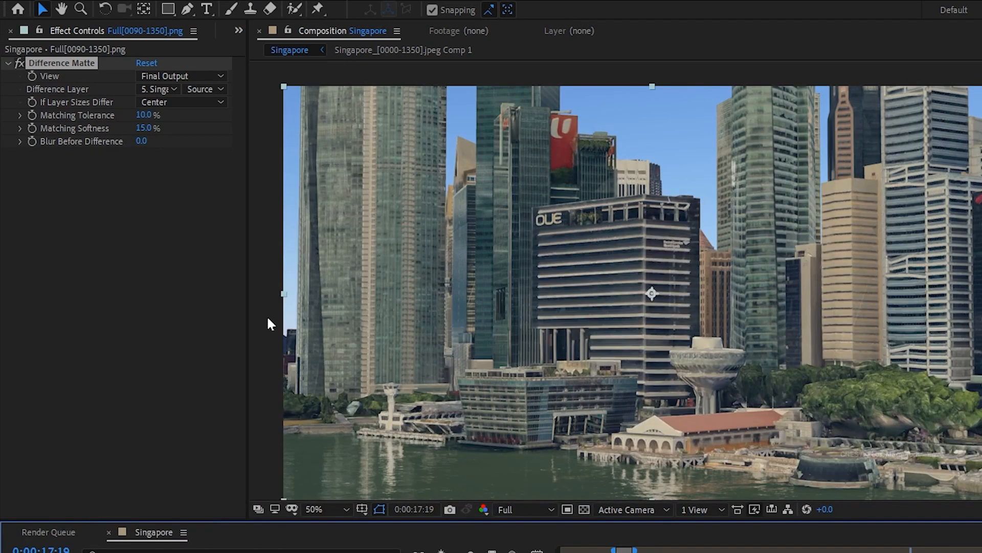
Step: Set the top Full layer's opacity to 75% and check the blend at several times up to 0:00:44:03
key("semicolon")
left_click(490, 397)
left_click_drag(490, 397, 625, 395)
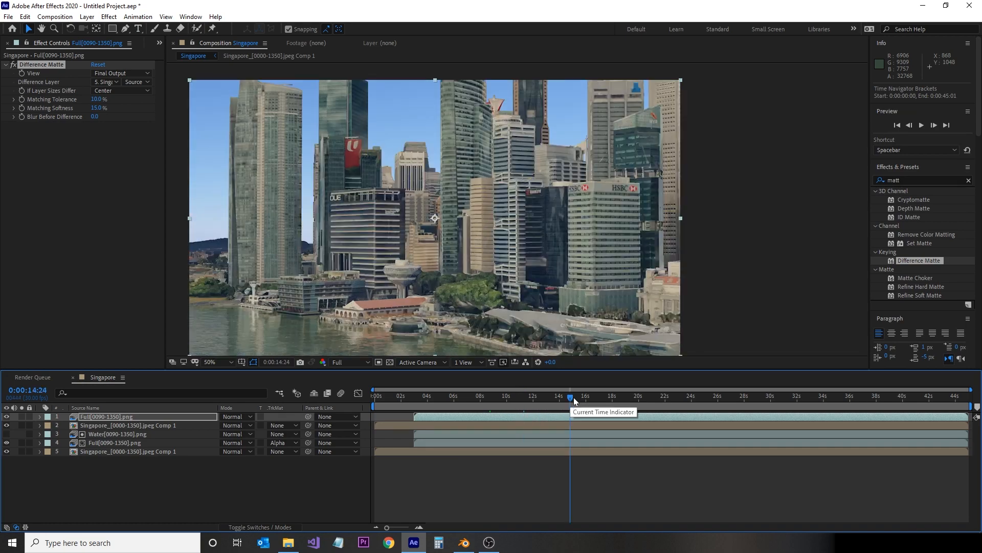
left_click(40, 416)
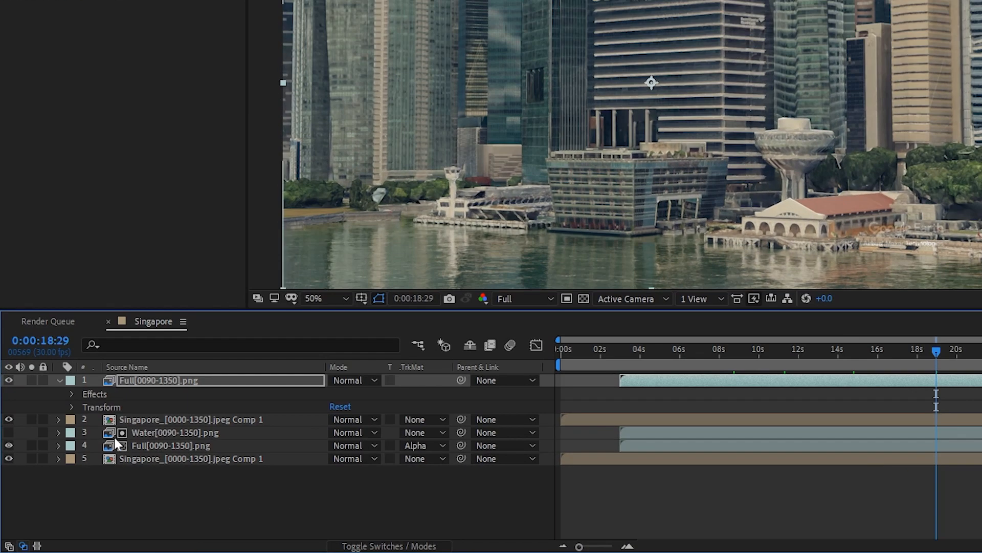
left_click(72, 406)
left_click(338, 472)
type("75")
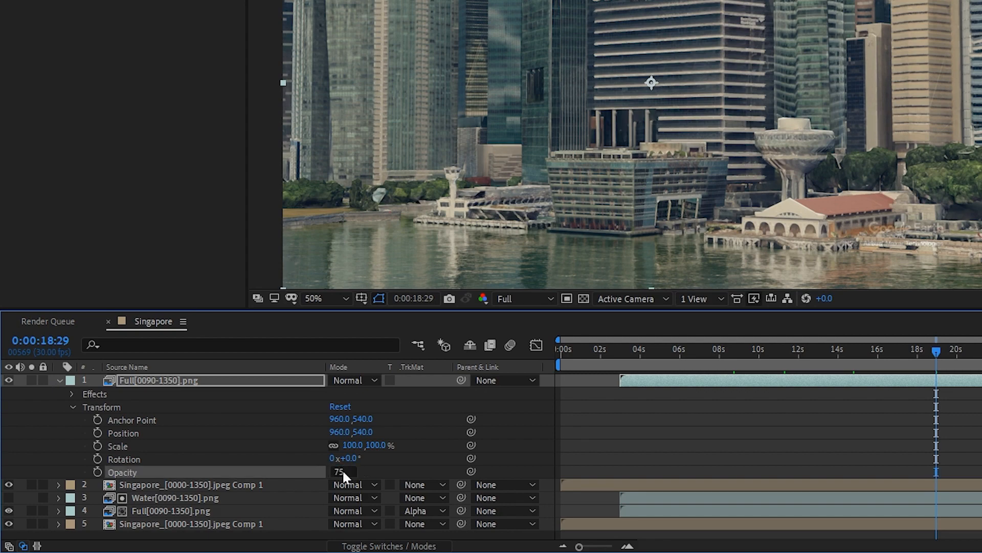
key("Return")
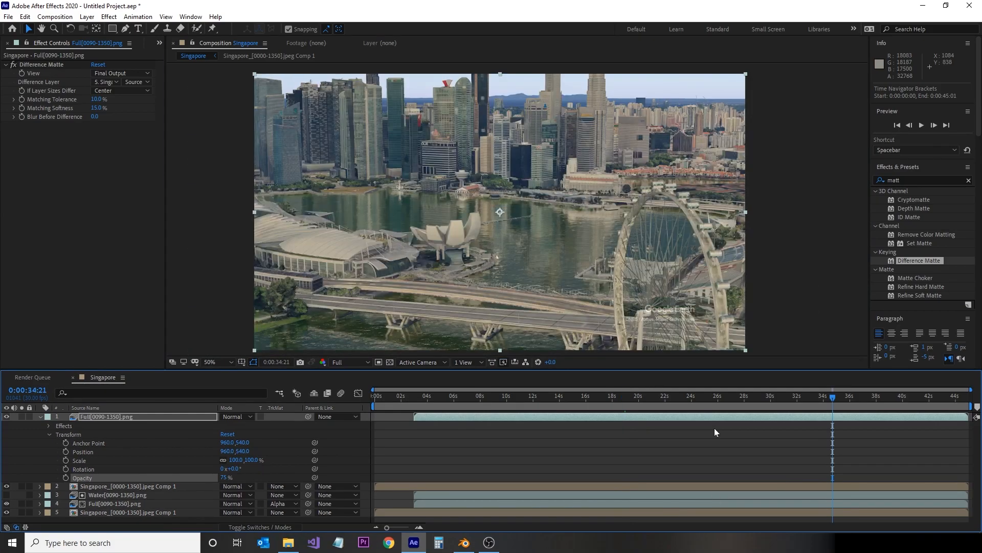
left_click(945, 397)
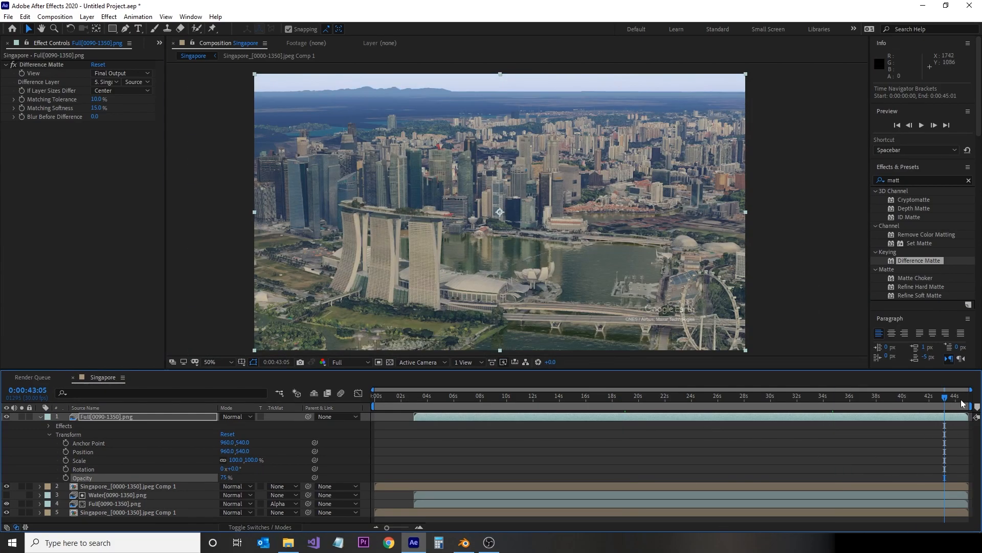
left_click(957, 397)
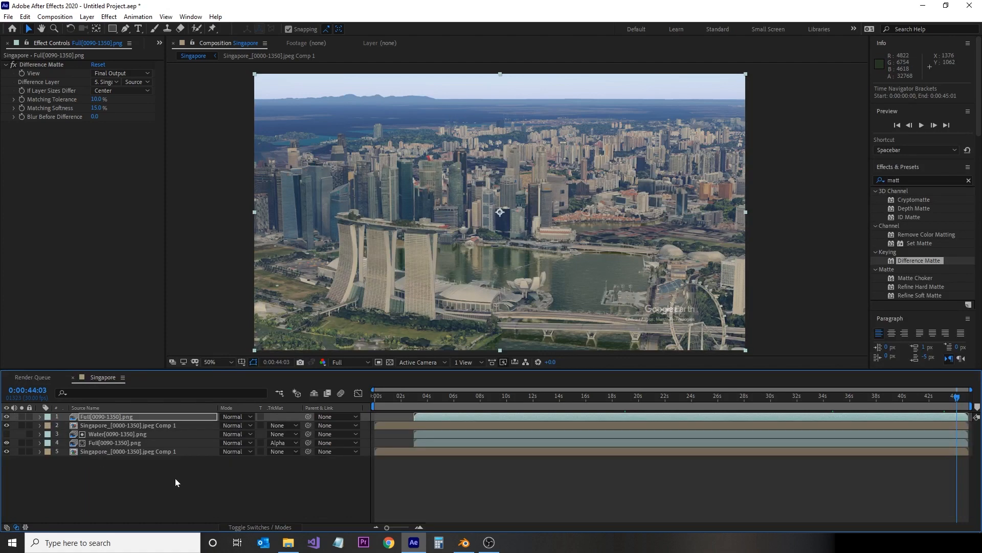
left_click(41, 416)
Step: Add the Sky[0090-1350].png sequence at the top of the layer stack and align its start with the Full layers at 0:00:02:29
left_click(160, 44)
left_click(182, 69)
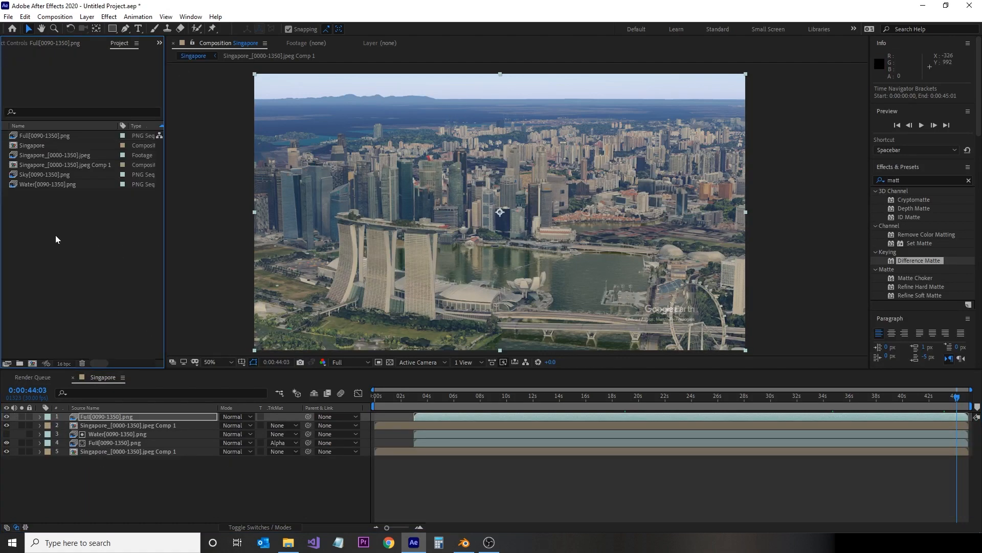
left_click(60, 176)
left_click_drag(56, 174, 112, 414)
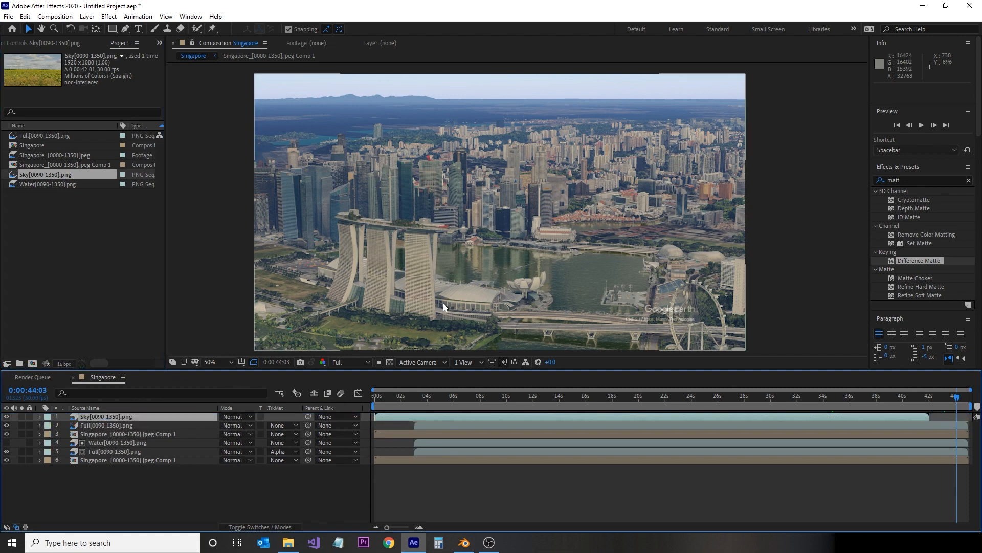
left_click_drag(392, 416, 430, 417)
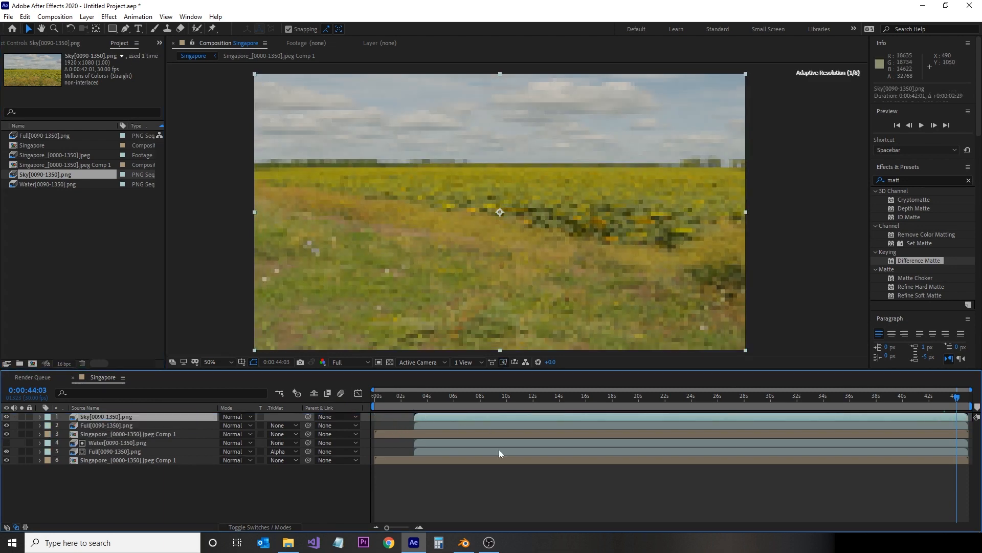
scroll(412, 407, "up", 3, "alt")
scroll(413, 406, "up", 4, "alt")
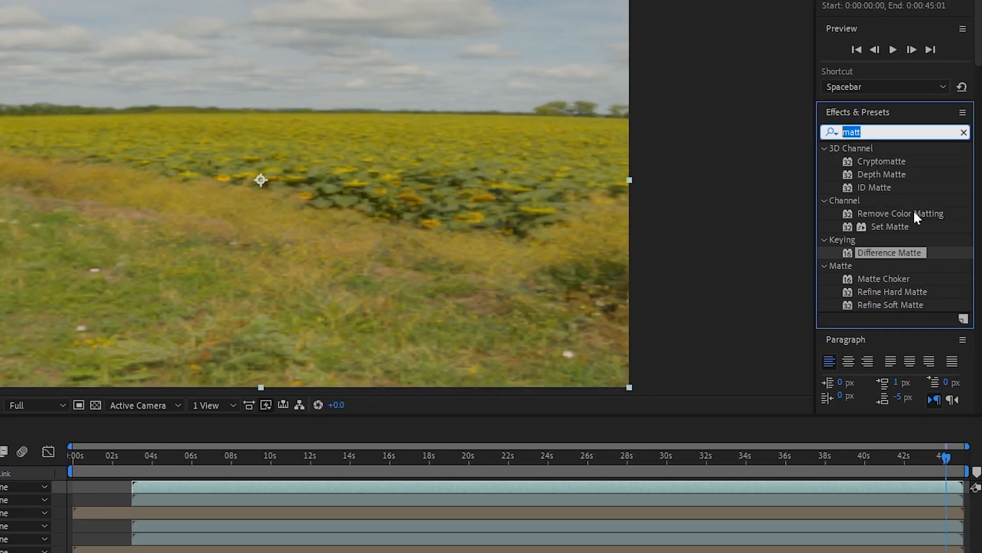
Step: Apply Set Matte to the Sky[0090-1350].png layer, taking the inverted alpha channel of the fifth layer, Full[0090-1350].png, as matte
left_click(935, 235)
left_click_drag(929, 243, 131, 416)
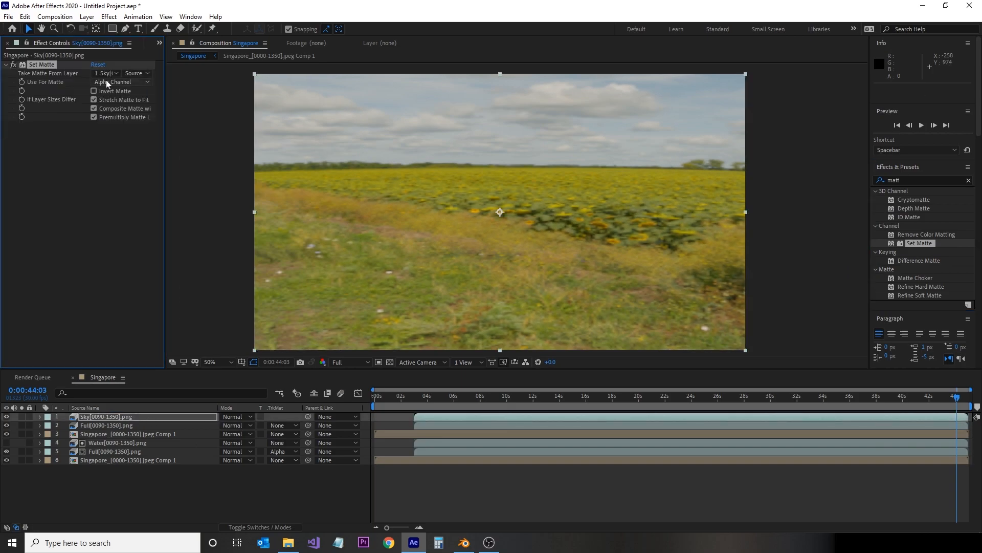
left_click(123, 82)
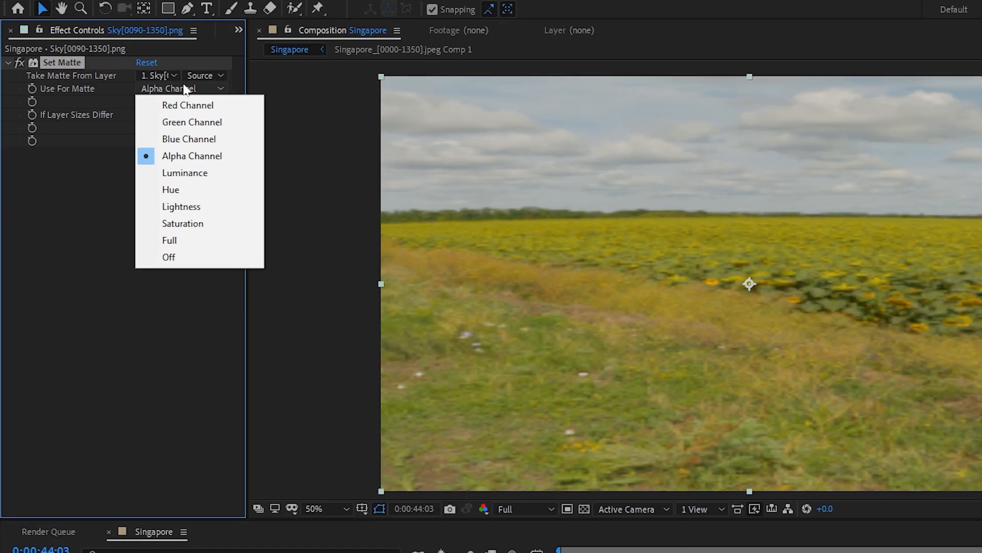
left_click(162, 77)
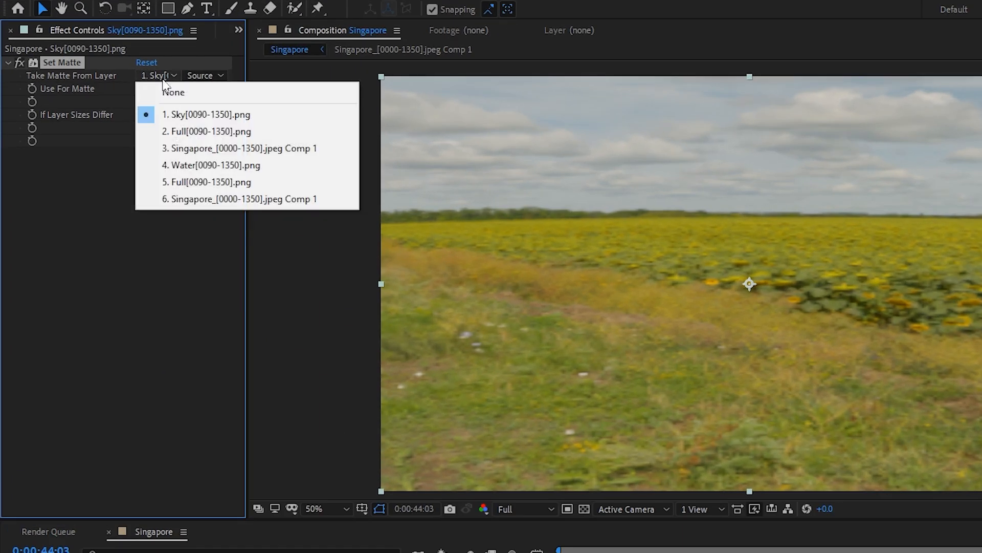
left_click(183, 182)
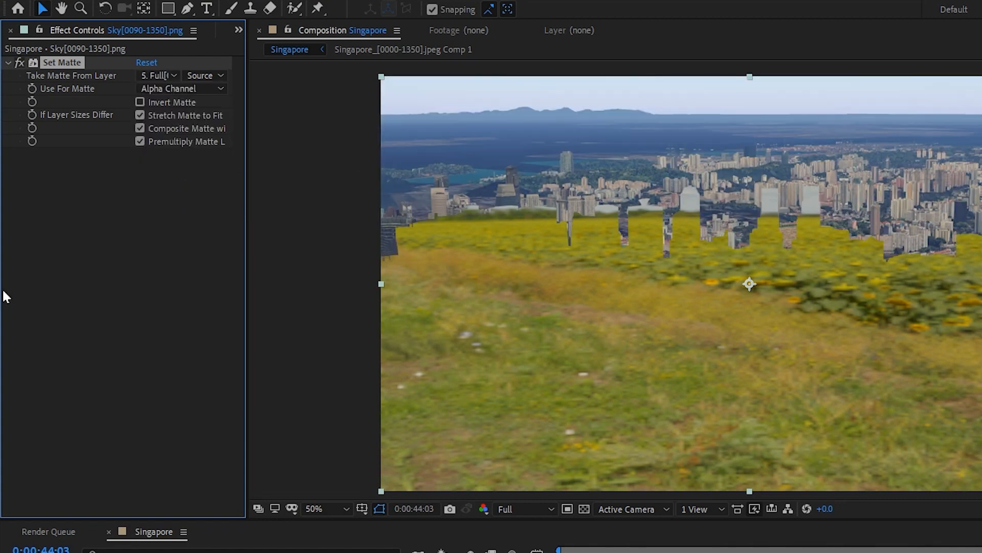
left_click(139, 102)
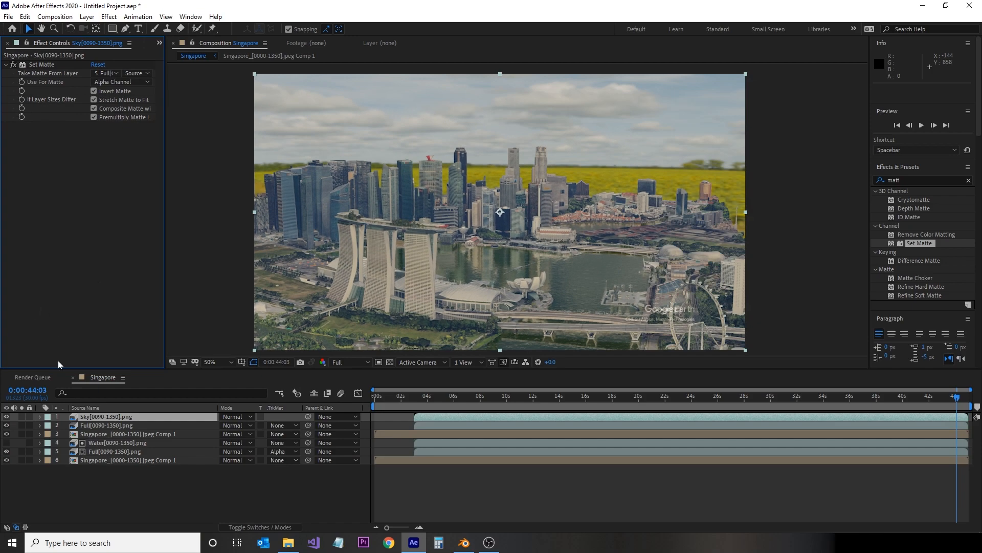
Step: Duplicate the Singapore comp in layer 3, move the copy to the top, and reset its Linear Color Key to key the footage's sky color
left_click(111, 435)
key("ctrl+d")
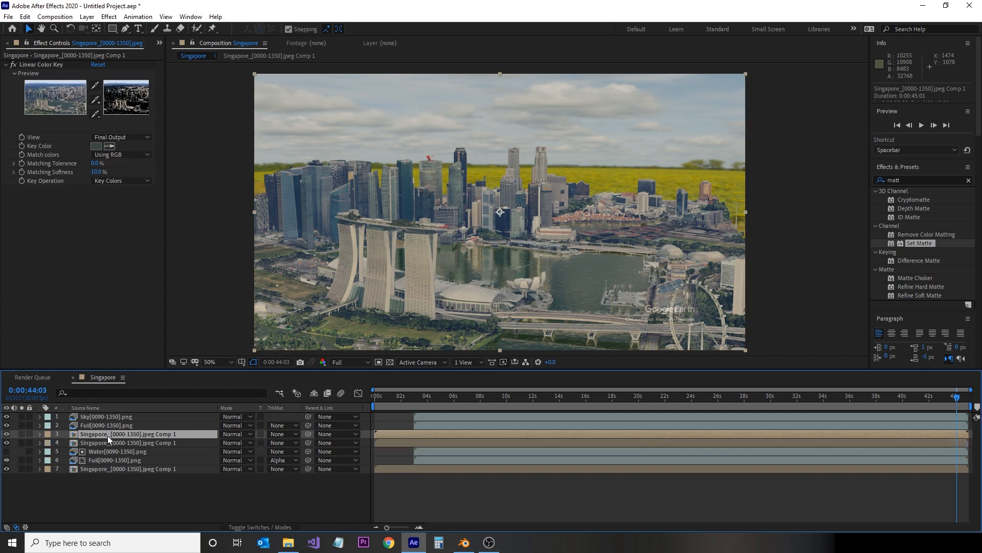
left_click_drag(108, 435, 108, 412)
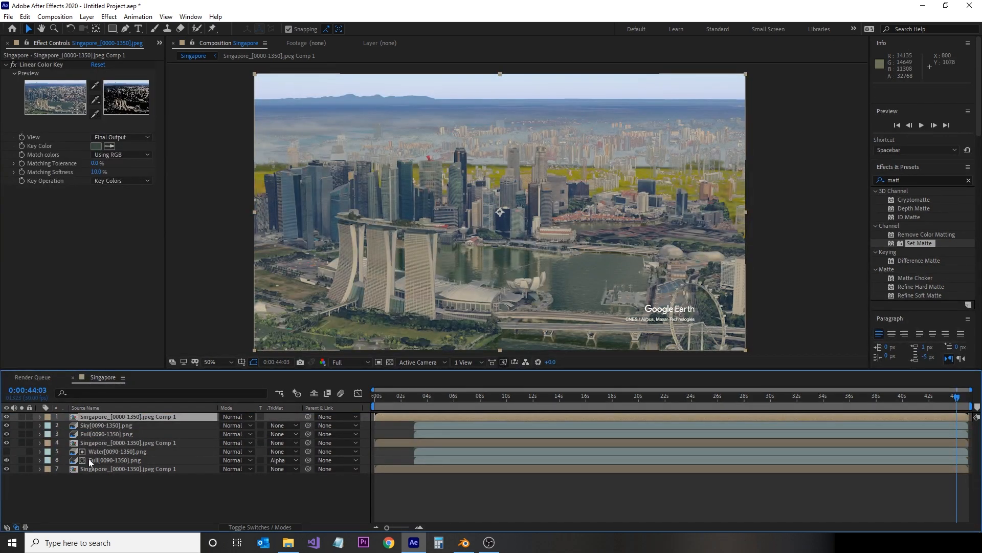
left_click(109, 145)
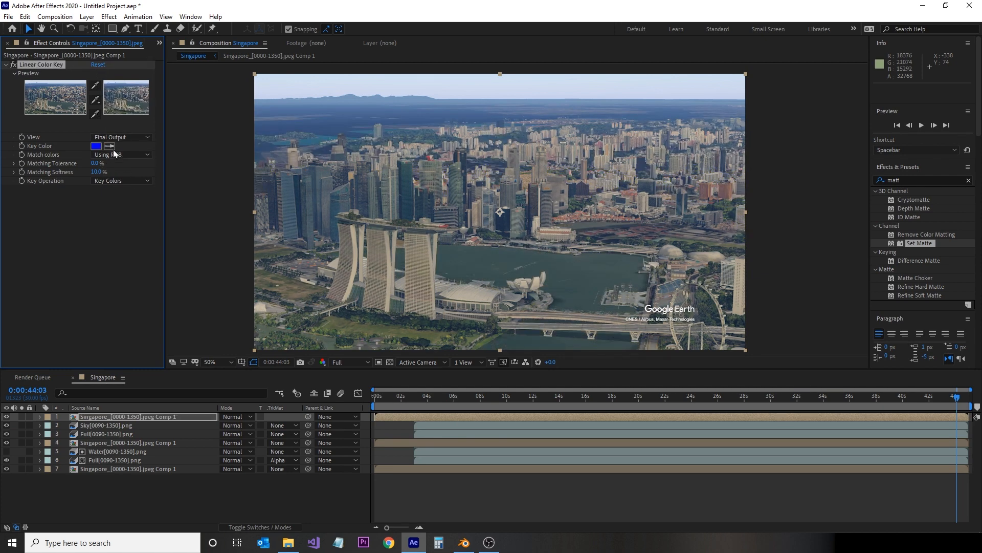
left_click(643, 79)
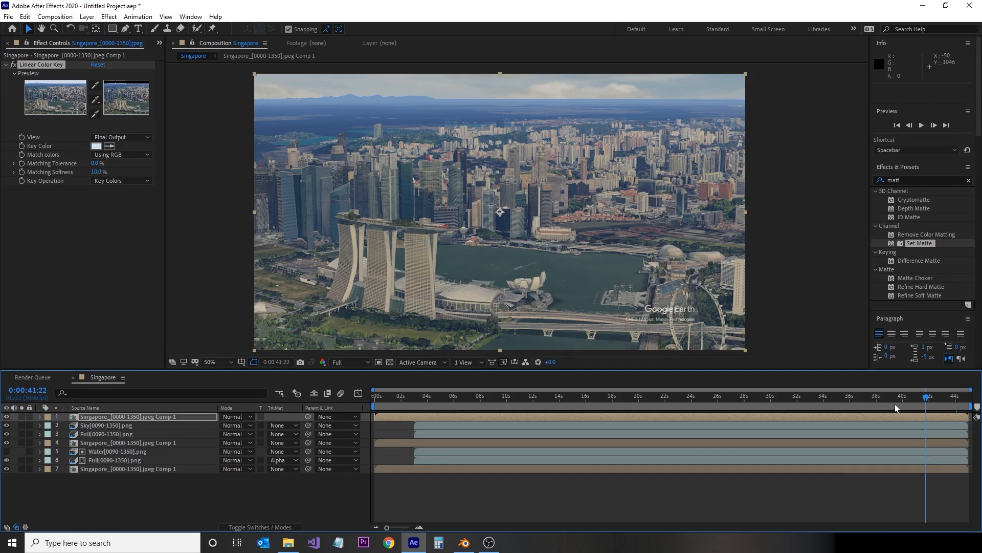
Step: Set the Sky layer's track matte to alpha inverted from the keyed Singapore copy, checking the composite at 0:00:03:29 and 0:00:26:15
left_click(429, 396)
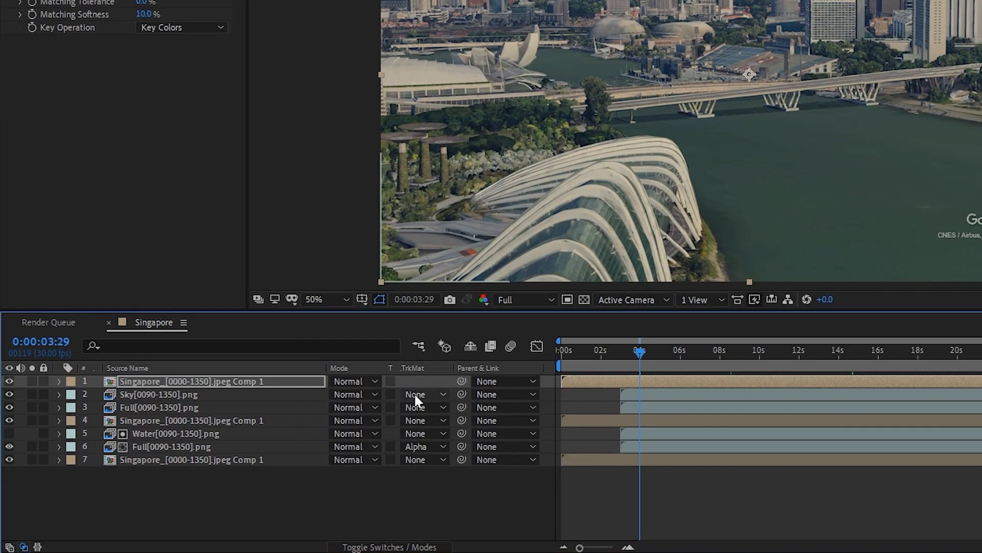
left_click(415, 394)
left_click(453, 433)
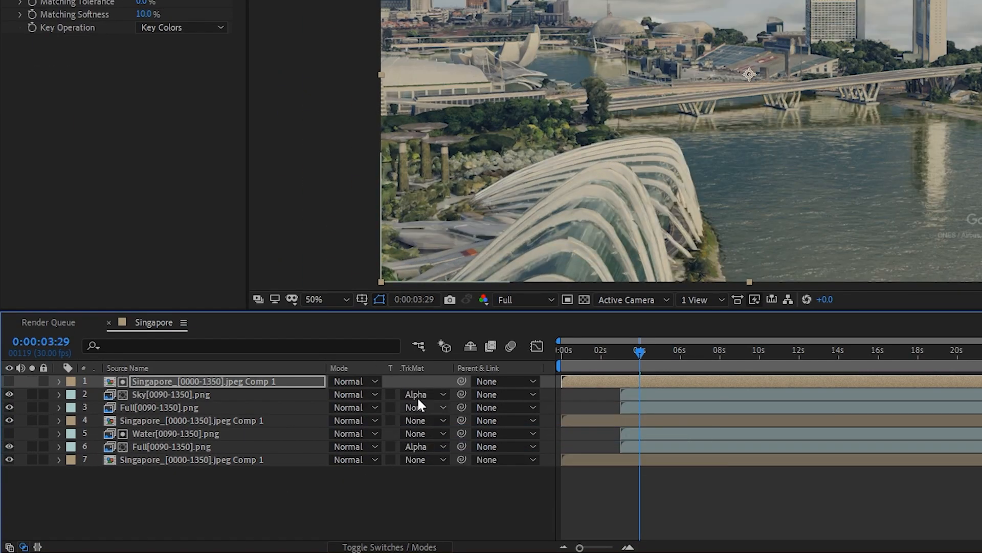
left_click(417, 396)
left_click(447, 450)
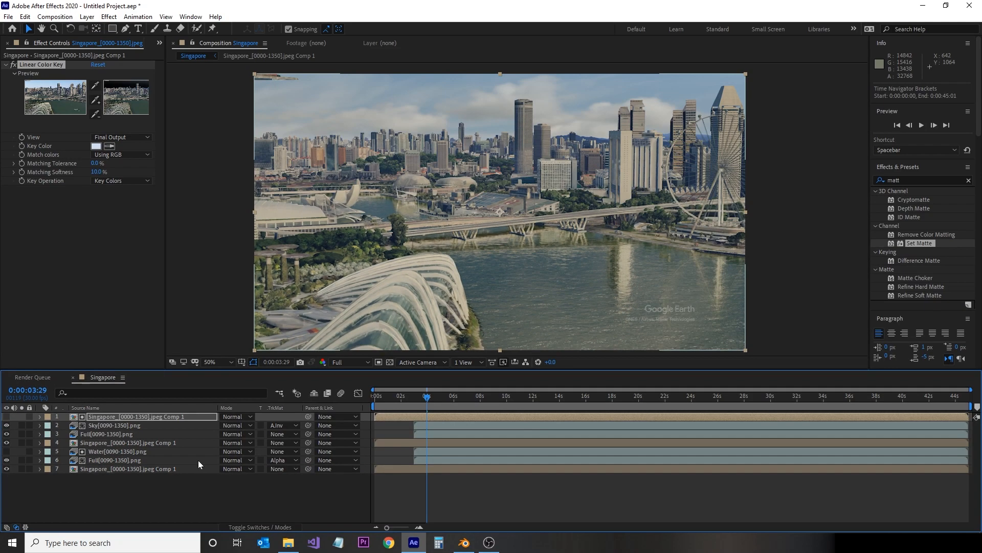
left_click(724, 397)
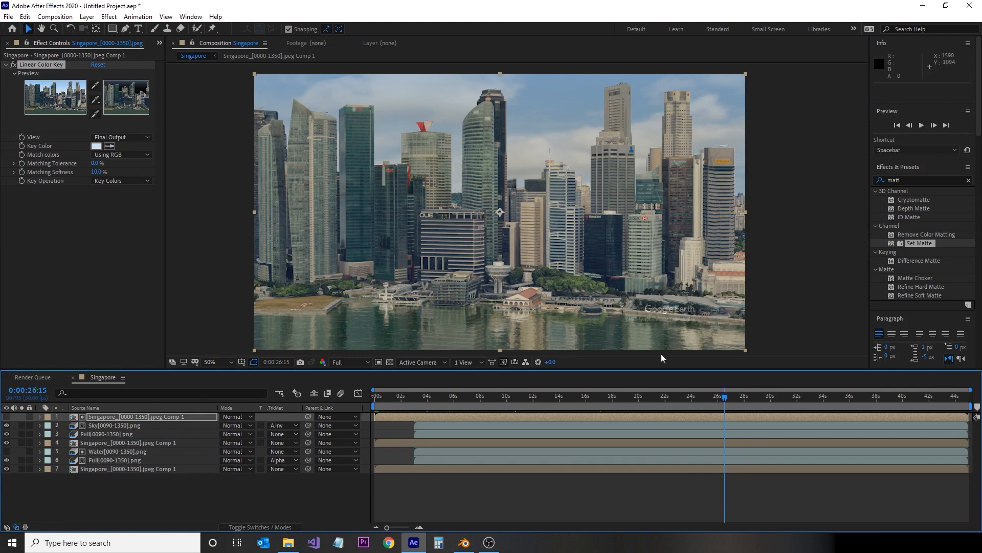
Step: Duplicate the top Singapore comp layer, make the copy visible and soloed, and reset its Linear Color Key
left_click(146, 417)
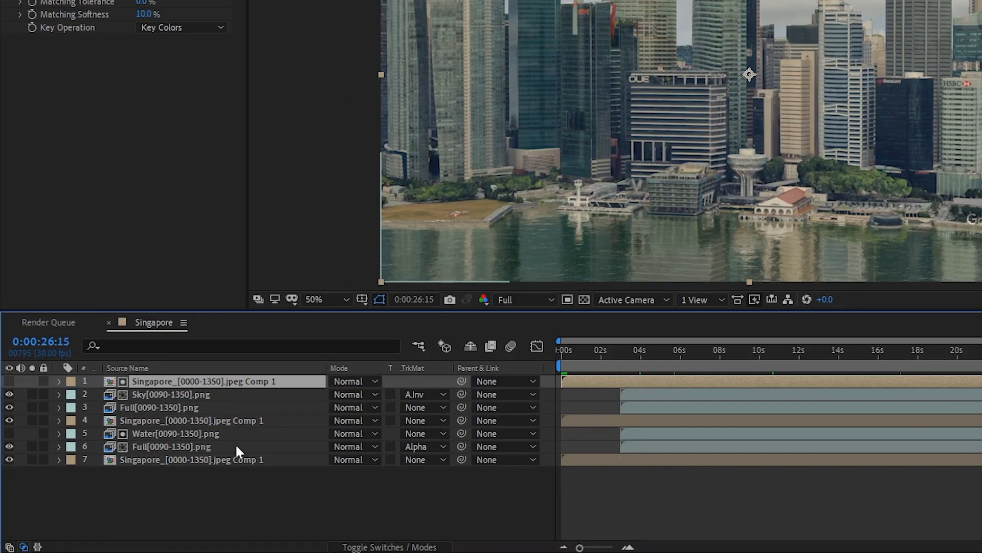
key("ctrl+d")
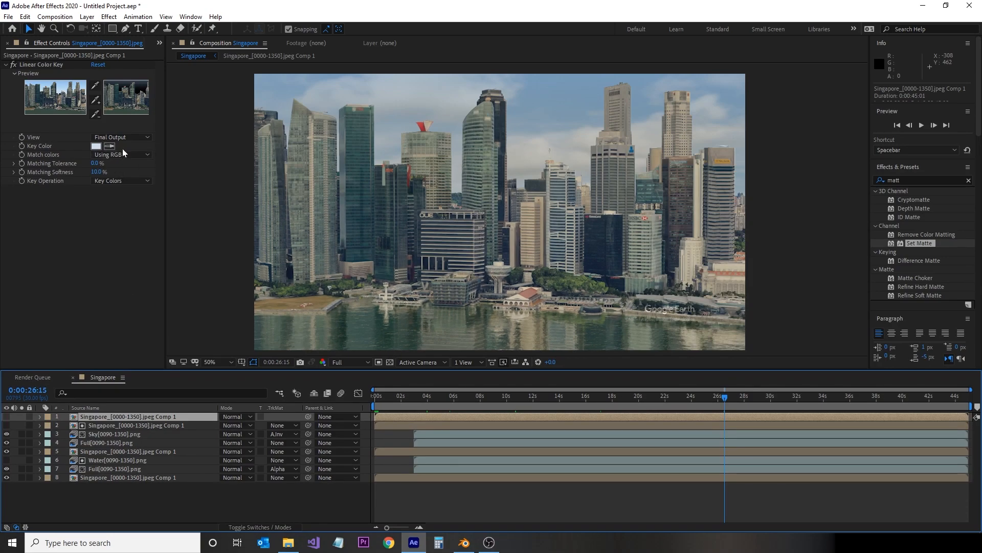
left_click(109, 146)
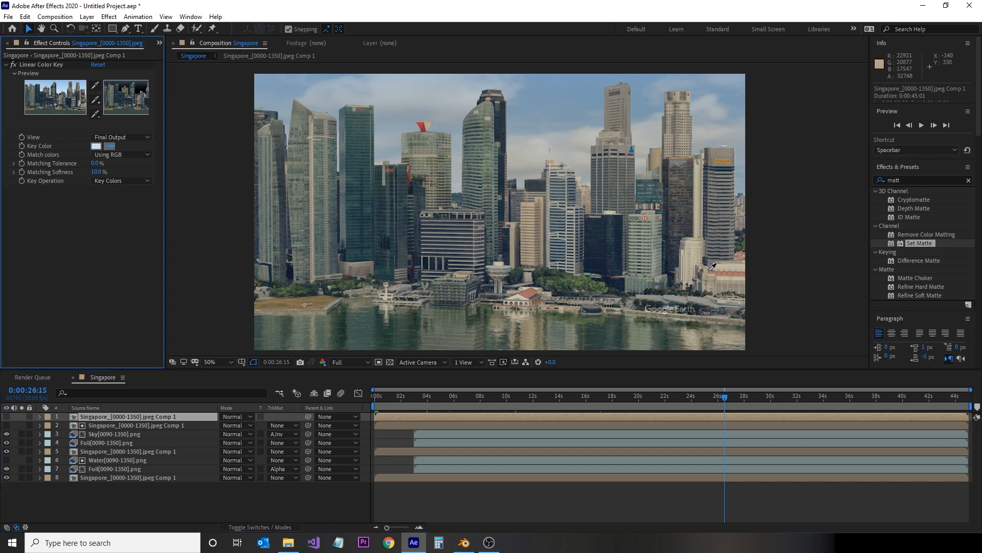
left_click(7, 416)
left_click(21, 416)
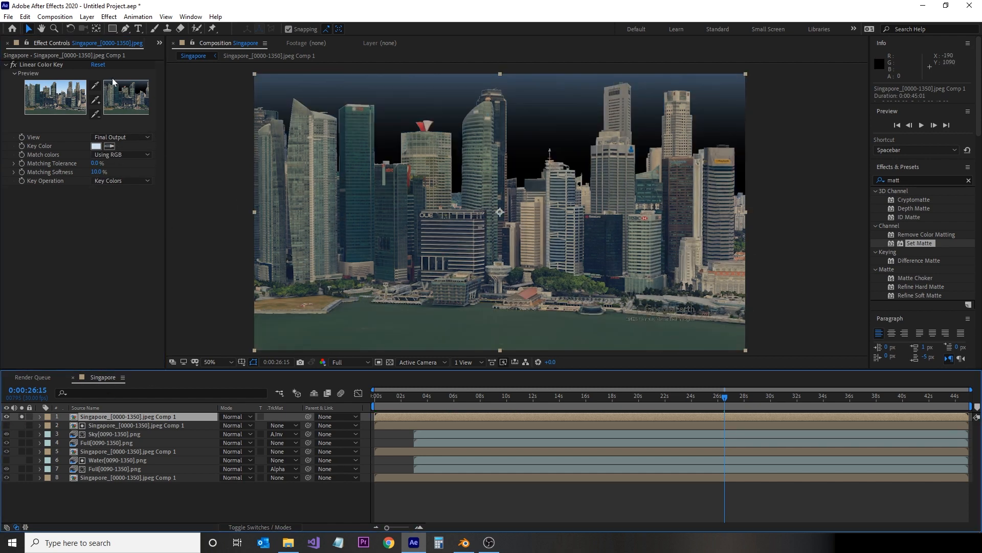
left_click(97, 65)
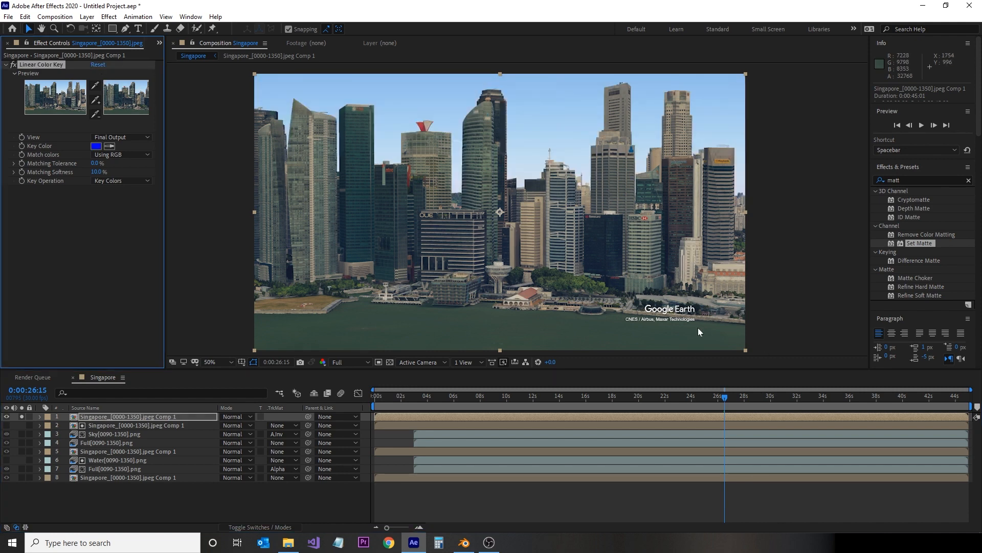
Step: Set the soloed layer's Linear Color Key color to the white sampled from the Google Earth logo
left_click(681, 308)
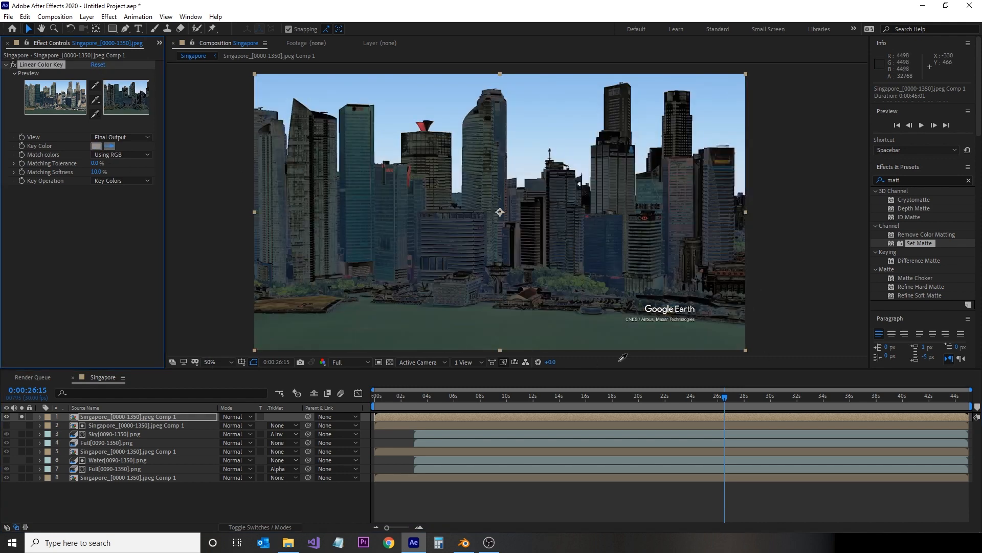
key("ctrl+z")
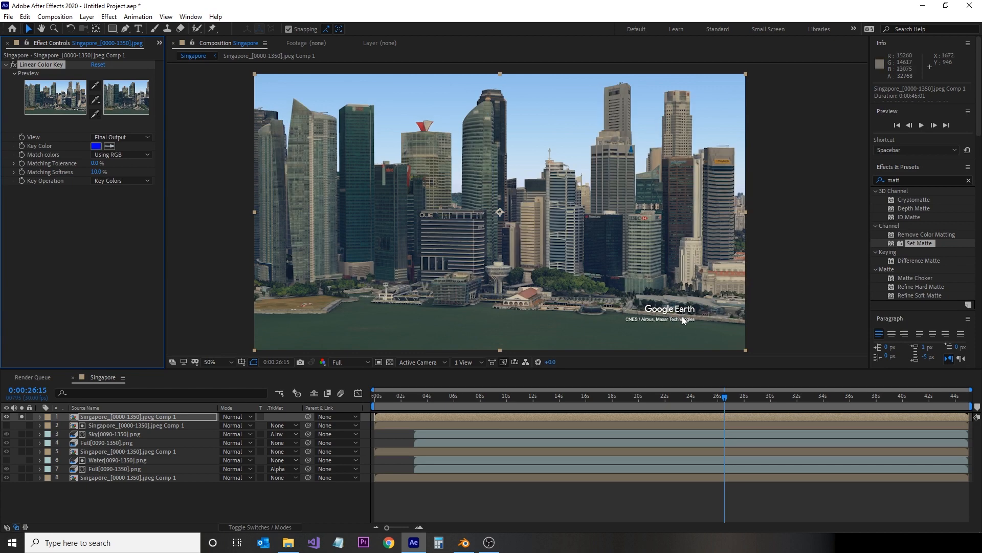
scroll(681, 317, "up", 4)
left_click(109, 146)
left_click(477, 115)
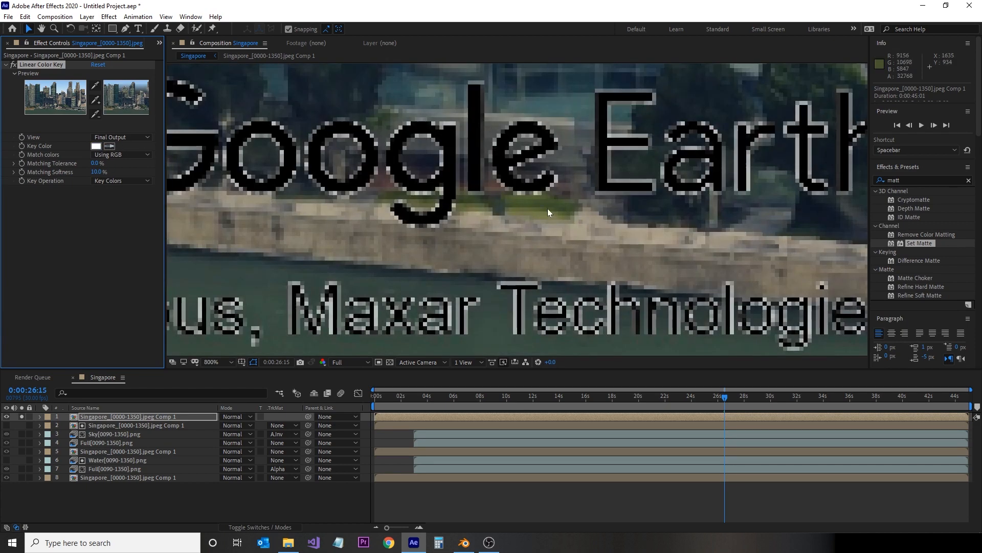
Step: Set the Linear Color Key's Matching Tolerance to 2% and apply the Invert Alpha preset to the logo layer
left_click(94, 163)
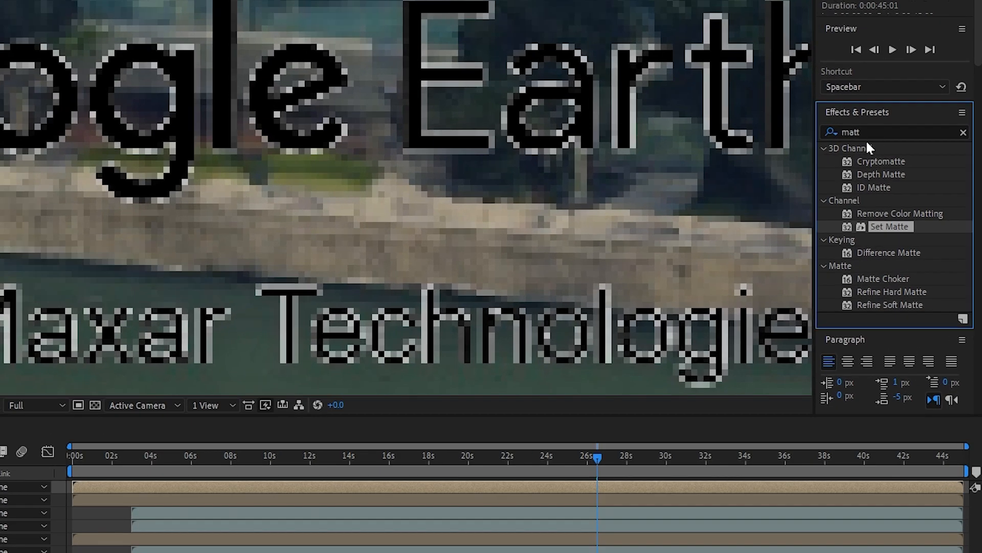
left_click(892, 180)
type("in")
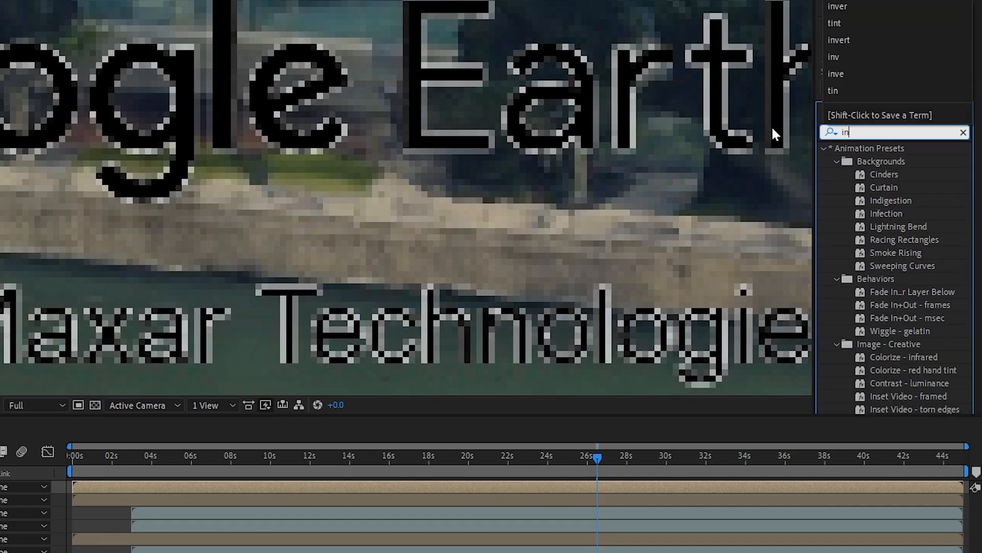
type("ver")
double_click(940, 167)
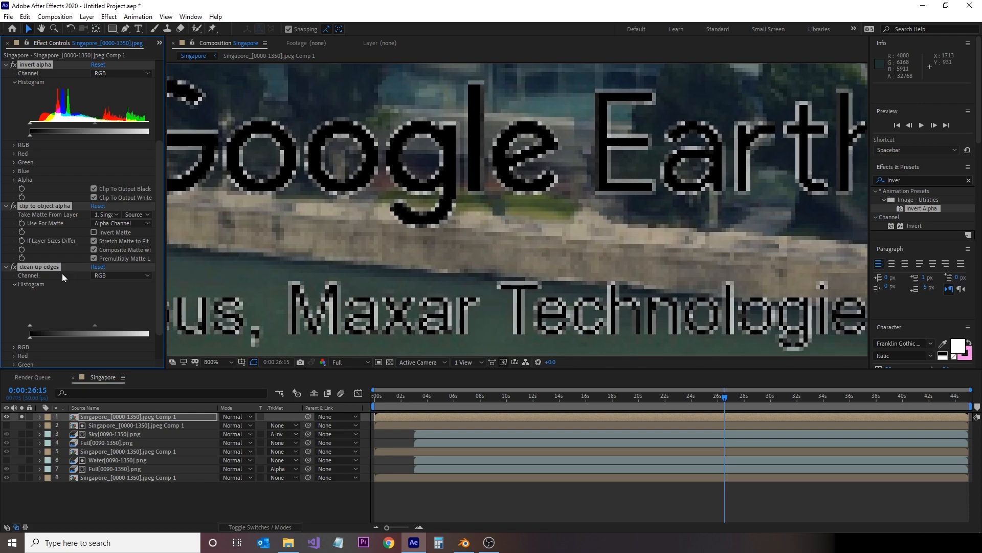
Step: Set the logo layer's Linear Color Key Matching Softness to 2% and turn off its solo
scroll(483, 225, "down", 8)
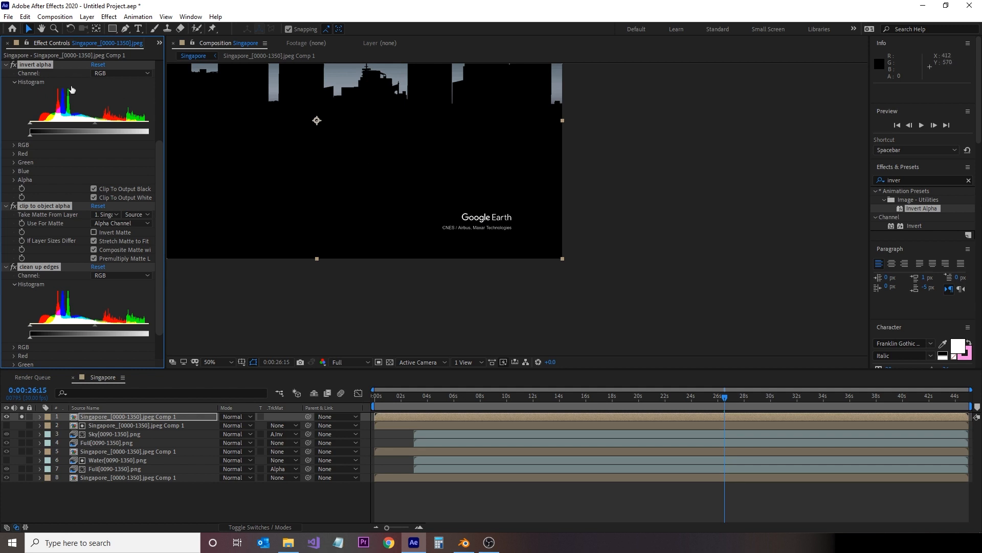
scroll(71, 89, "up", 4)
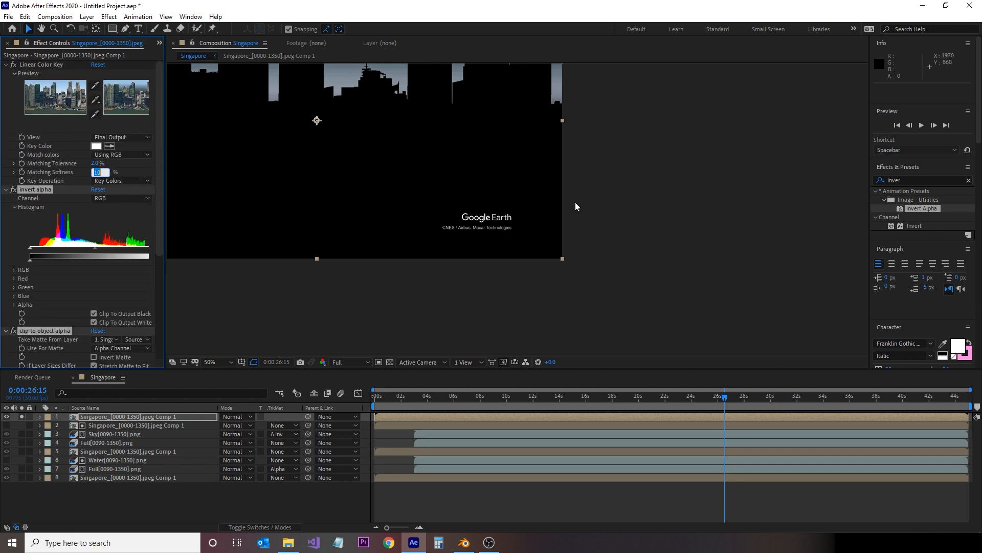
key("Return")
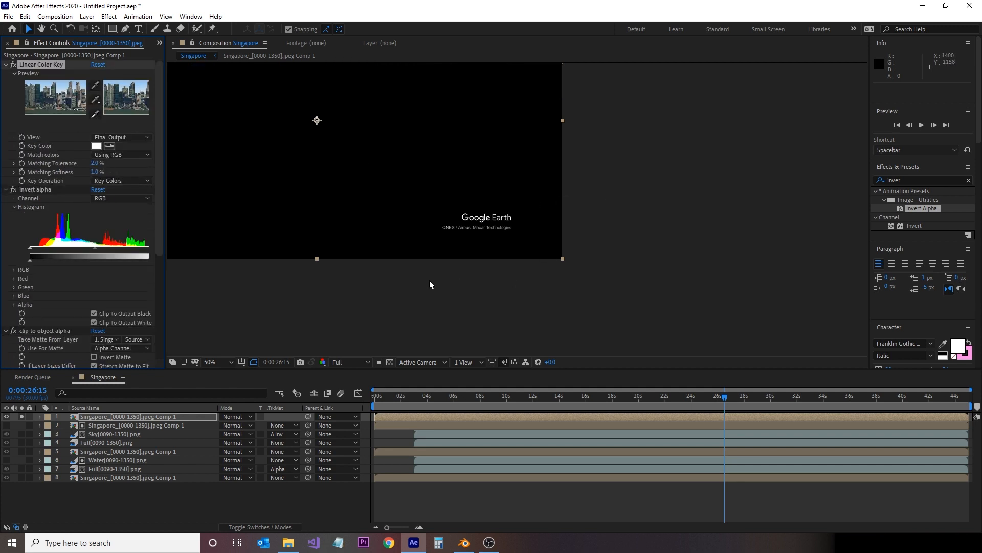
left_click(95, 173)
left_click(21, 416)
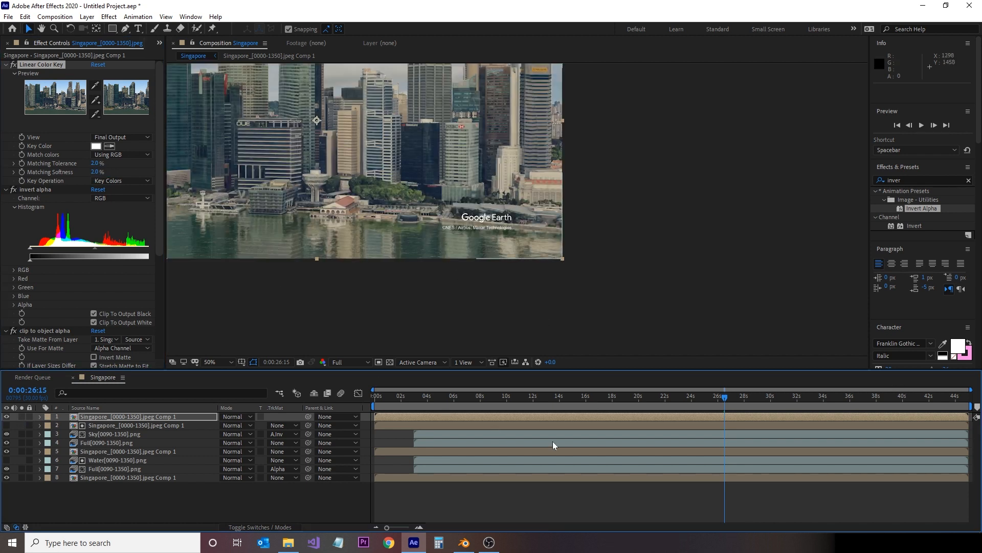
Step: Limit the work area to 0:00:03:03 through 0:00:44:21 and add the Singapore composition to the Render Queue
left_click_drag(376, 405, 410, 404)
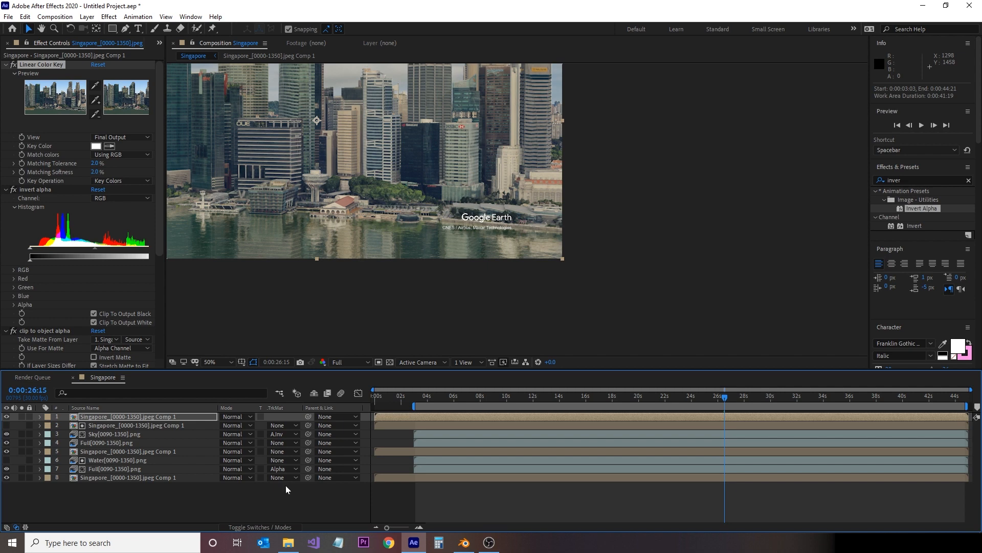
middle_click_drag(363, 167, 555, 249)
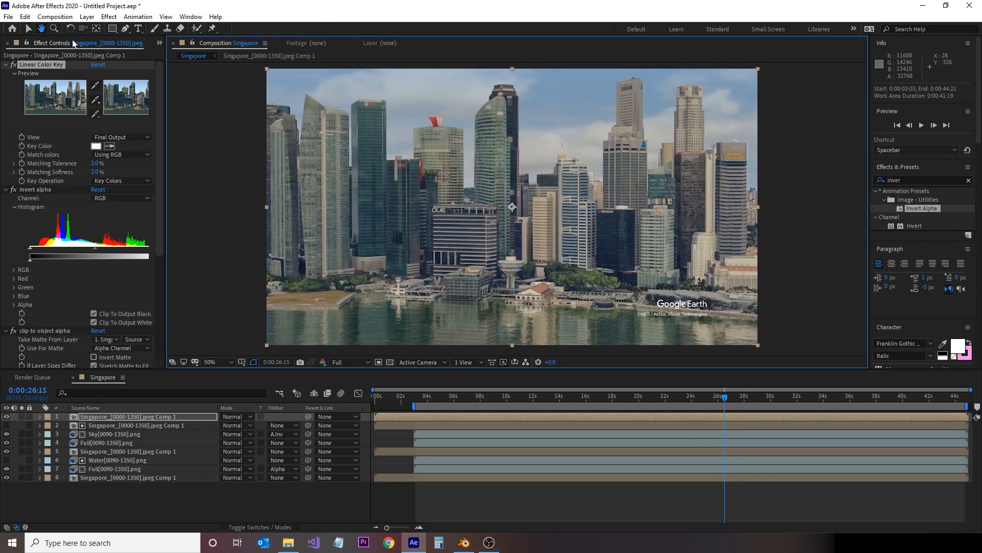
left_click(8, 16)
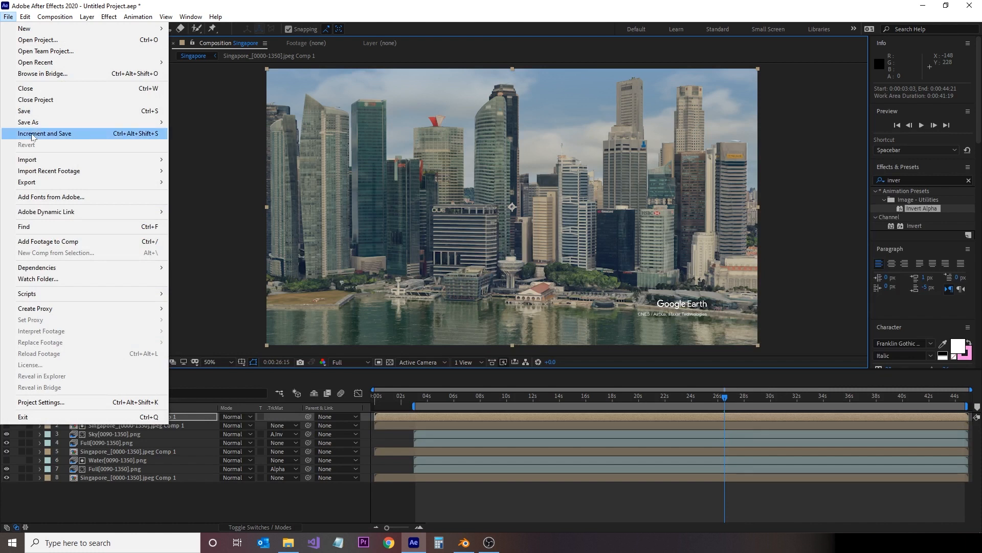
mouse_move(23, 183)
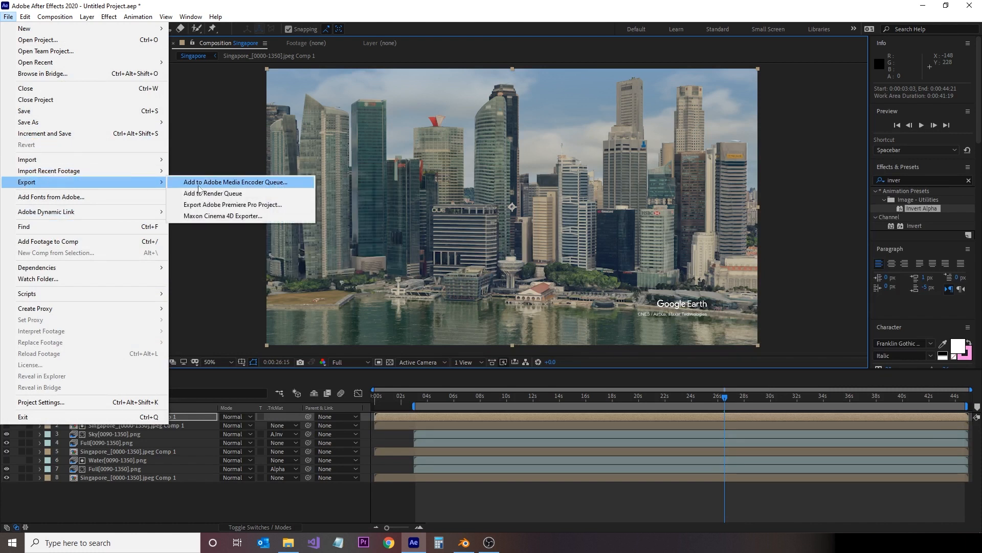
left_click(199, 193)
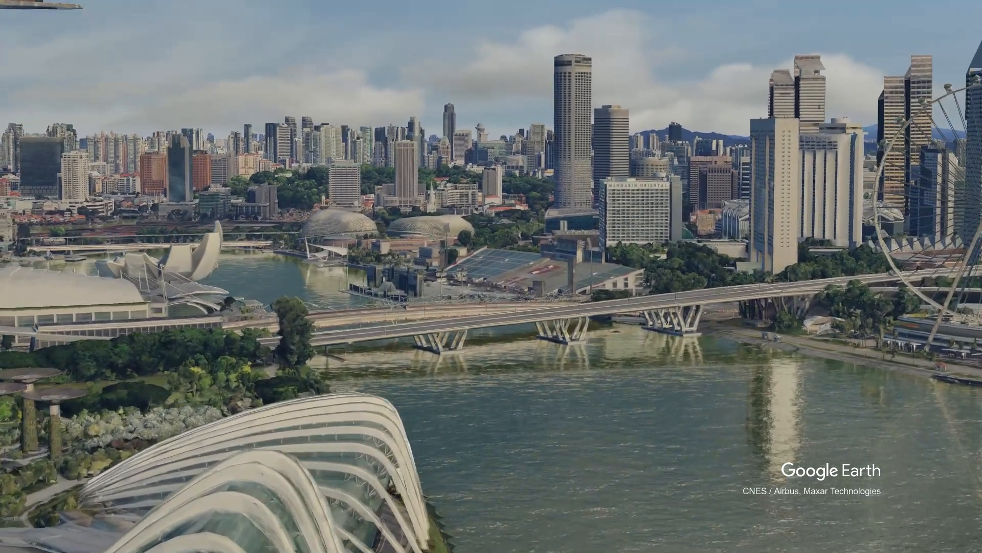